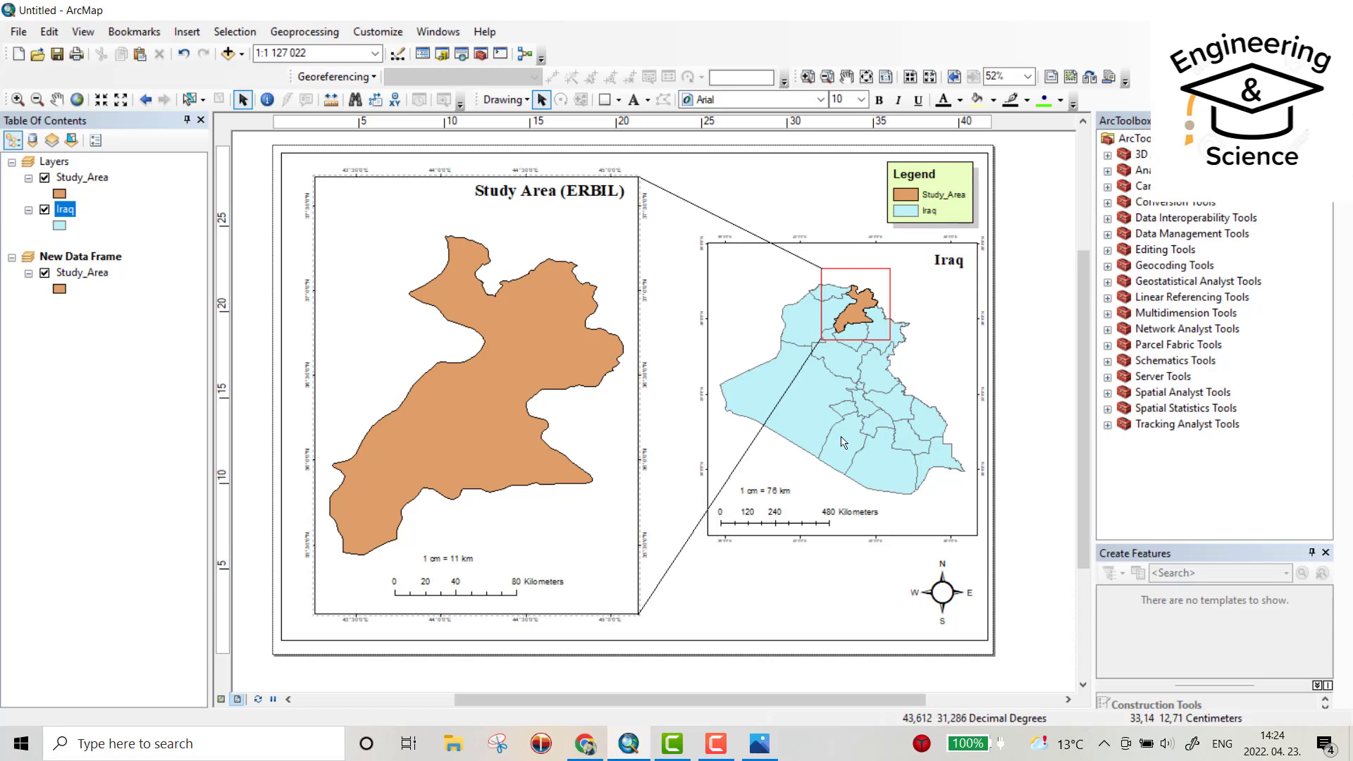
Scroll through the finished layout and preview the exported study-area PNG
{"action": "scroll", "coordinate": [309, 202], "scroll_direction": "up", "scroll_amount": 1}
{"action": "scroll", "coordinate": [310, 202], "scroll_direction": "up", "scroll_amount": 3}
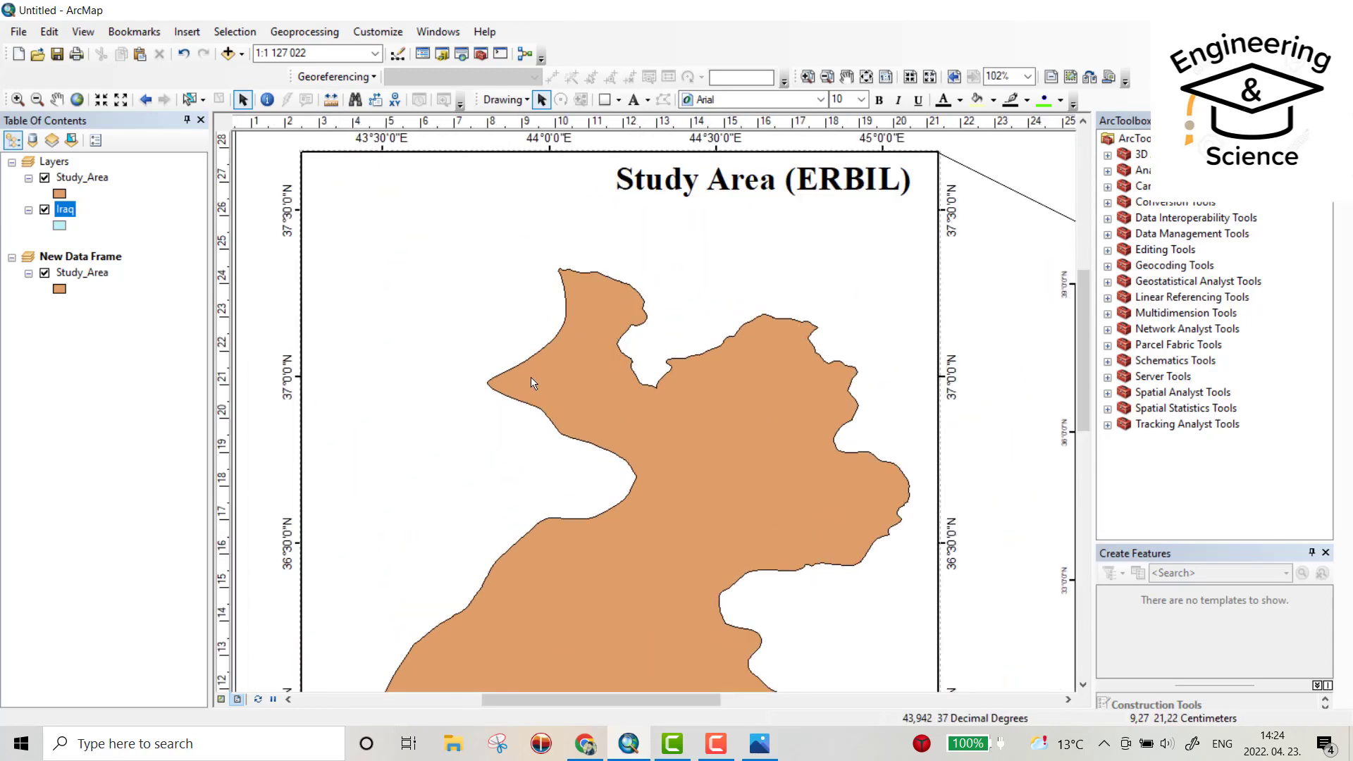
{"action": "scroll", "coordinate": [564, 392], "scroll_direction": "down", "scroll_amount": 5}
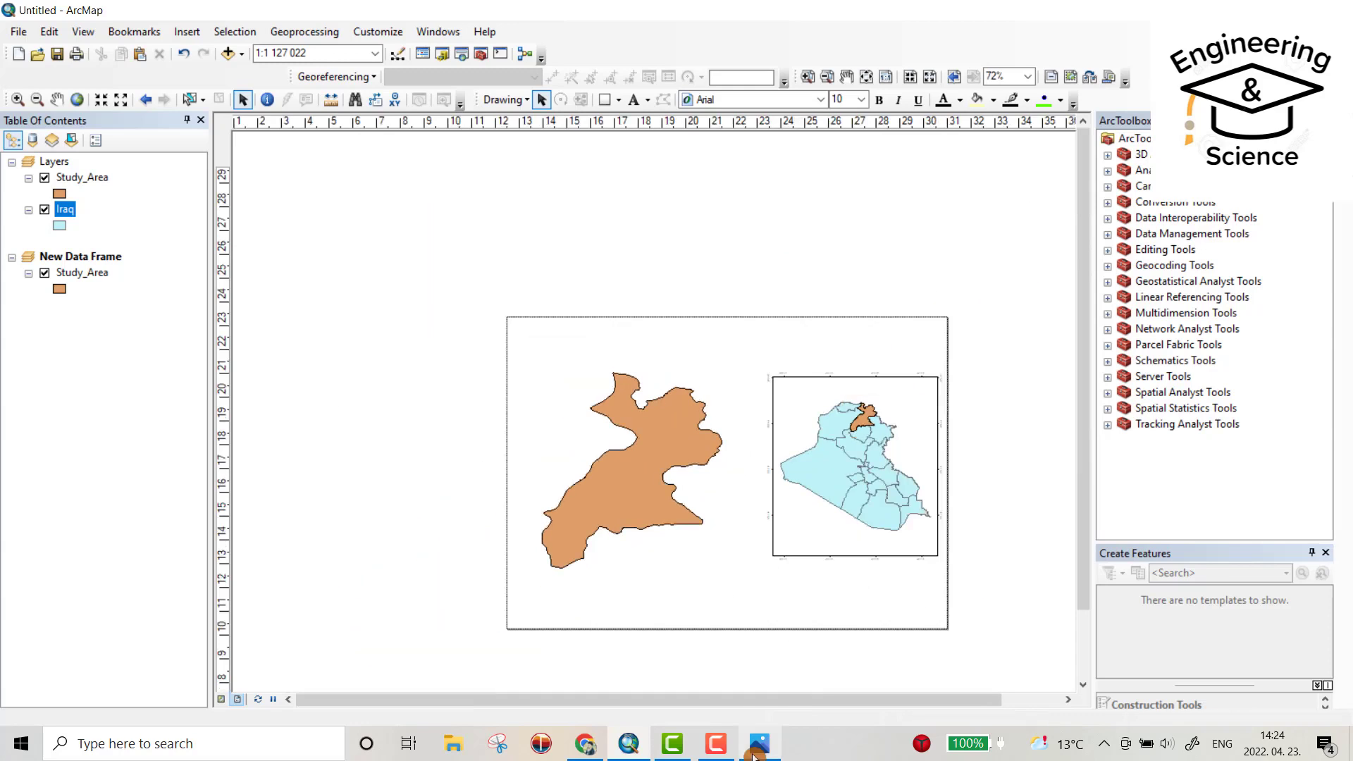
{"action": "left_click", "coordinate": [760, 753]}
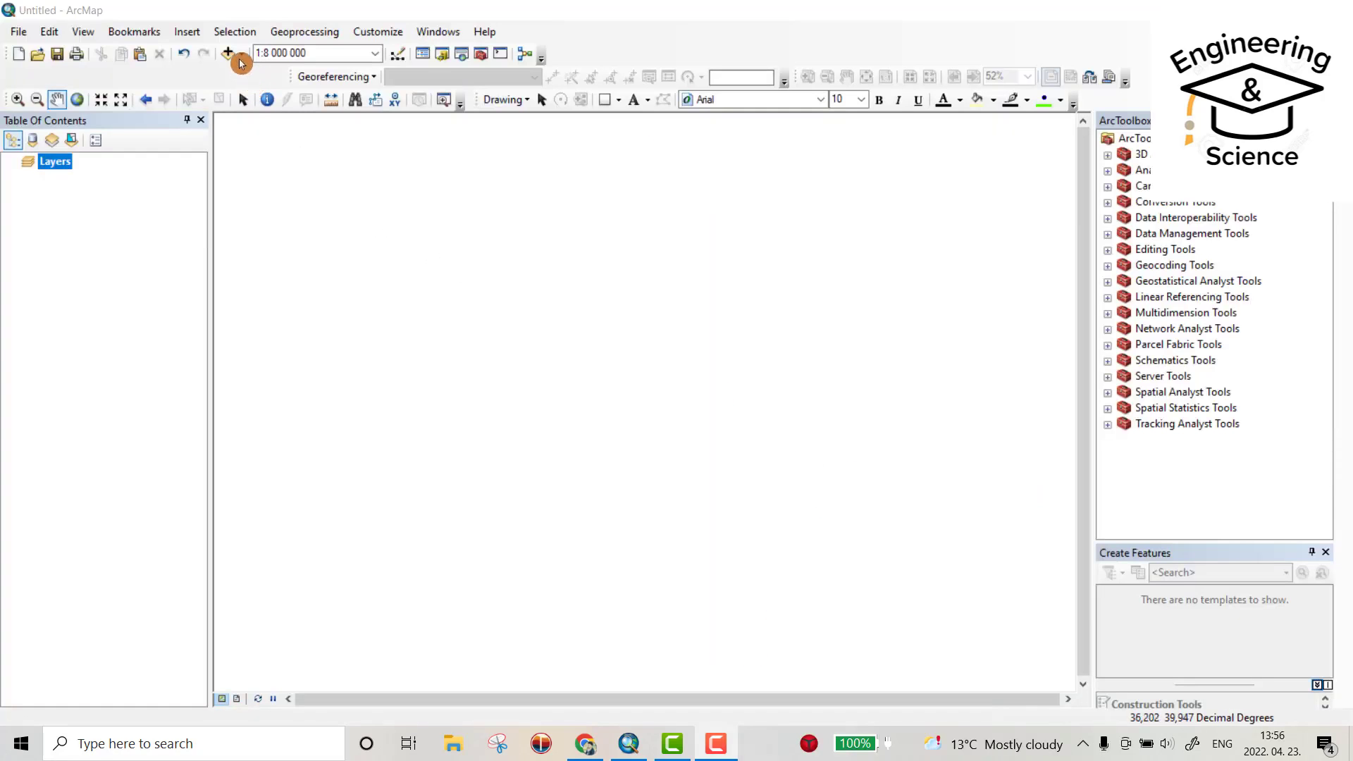
Load the IRQ_adm1.shp Iraq provinces shapefile and switch to feature selection
{"action": "left_click", "coordinate": [241, 55]}
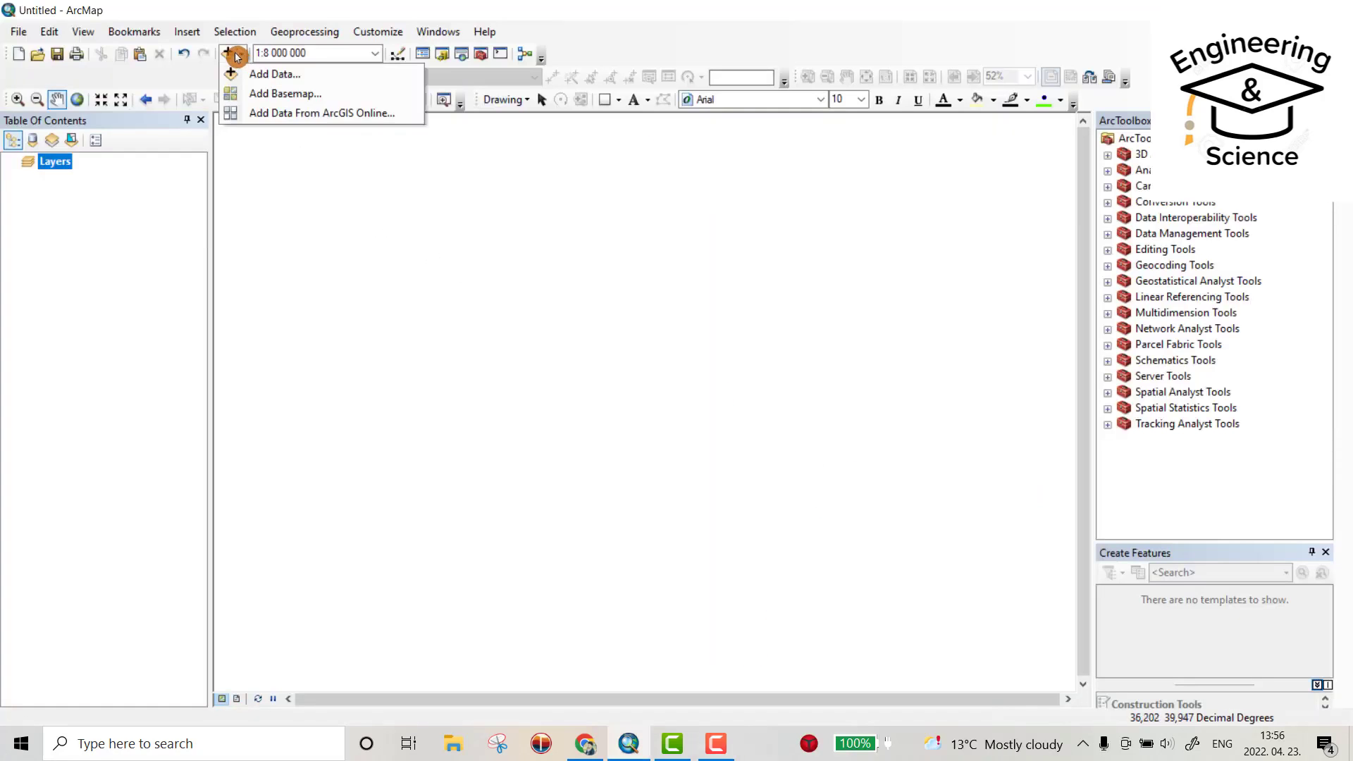
{"action": "left_click", "coordinate": [232, 54]}
{"action": "left_click", "coordinate": [228, 53]}
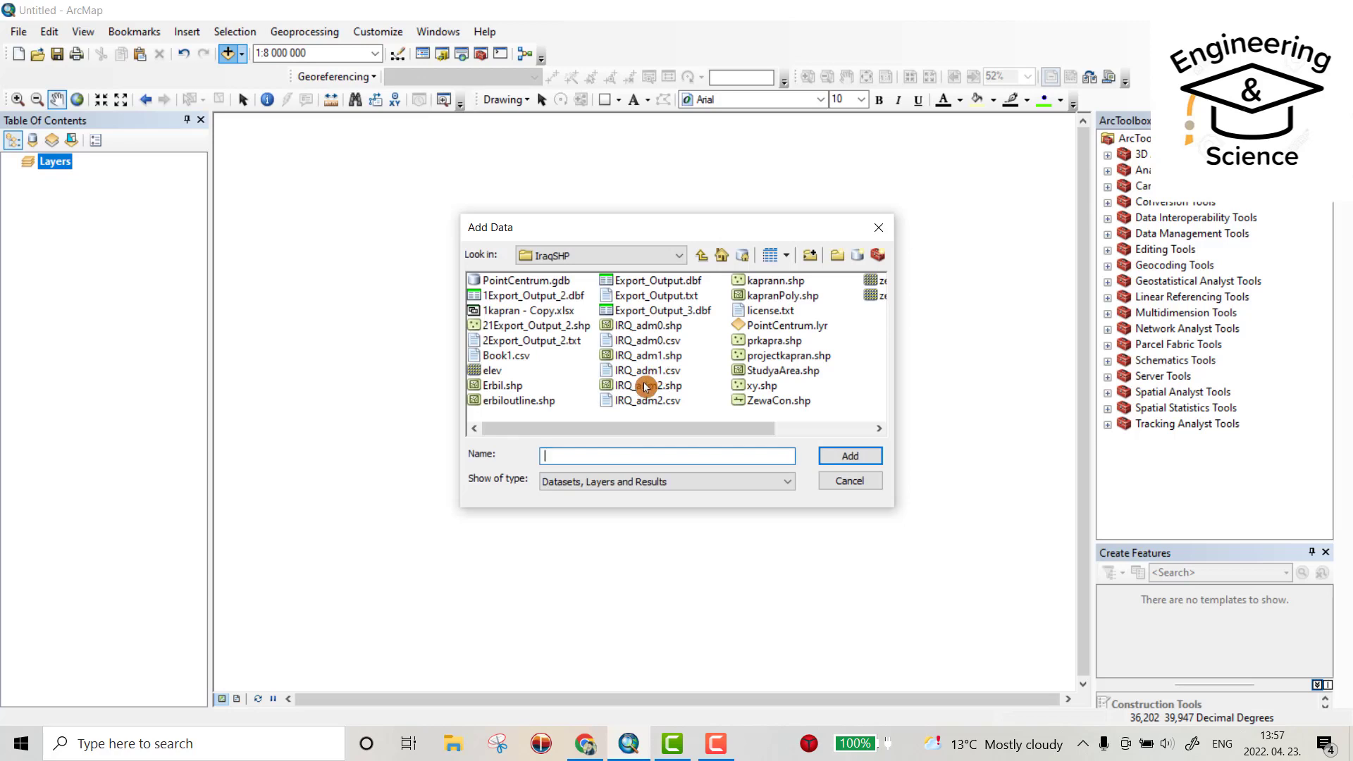
{"action": "left_click", "coordinate": [644, 357]}
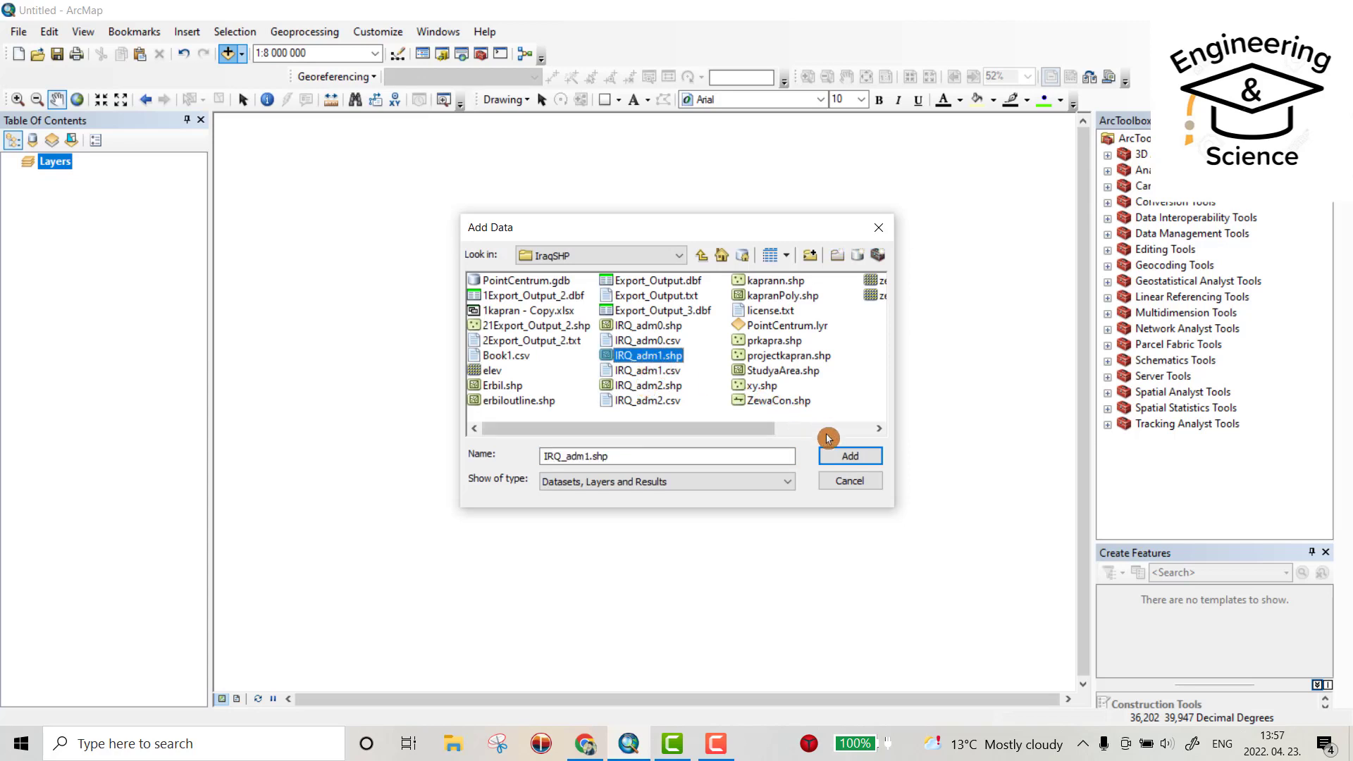
{"action": "left_click", "coordinate": [845, 454]}
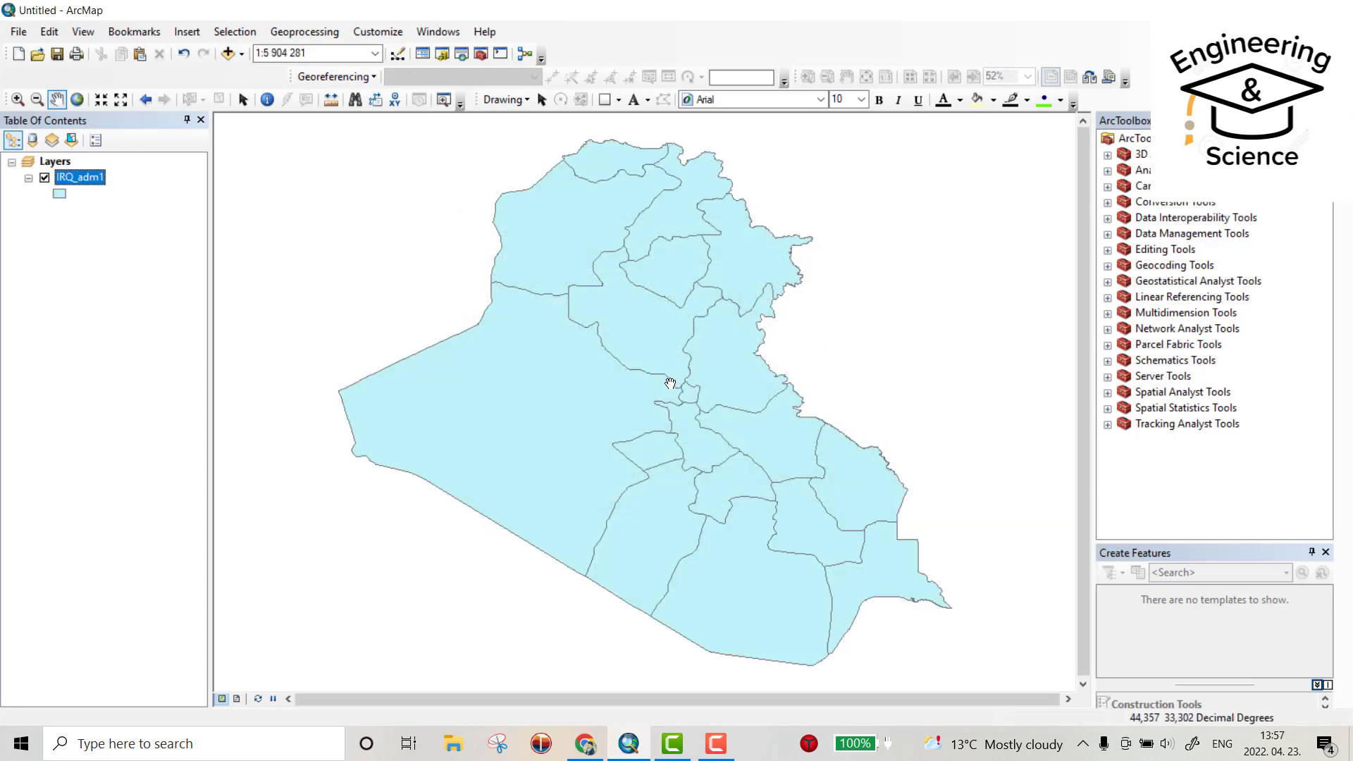
{"action": "left_click", "coordinate": [189, 99]}
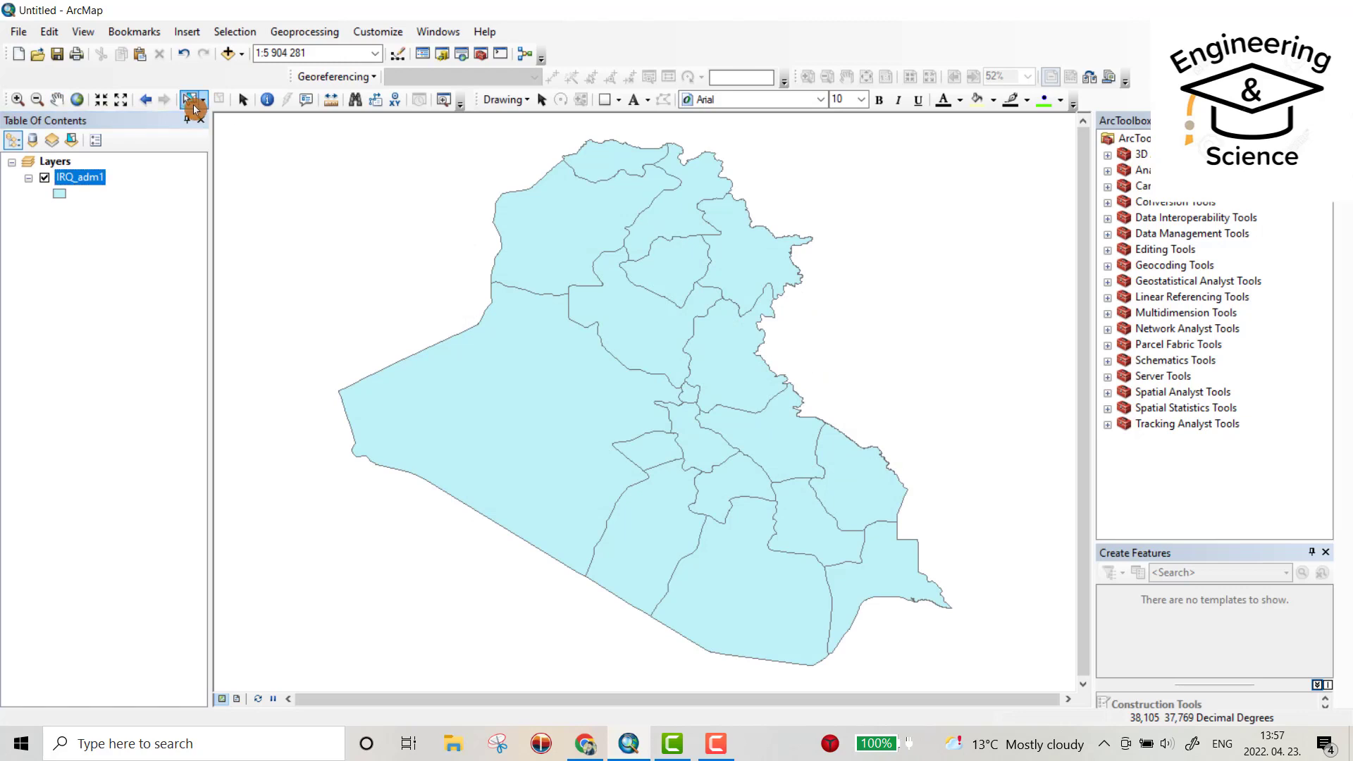
Select the northern province and export it as the Study_Area shapefile
{"action": "left_click", "coordinate": [673, 217]}
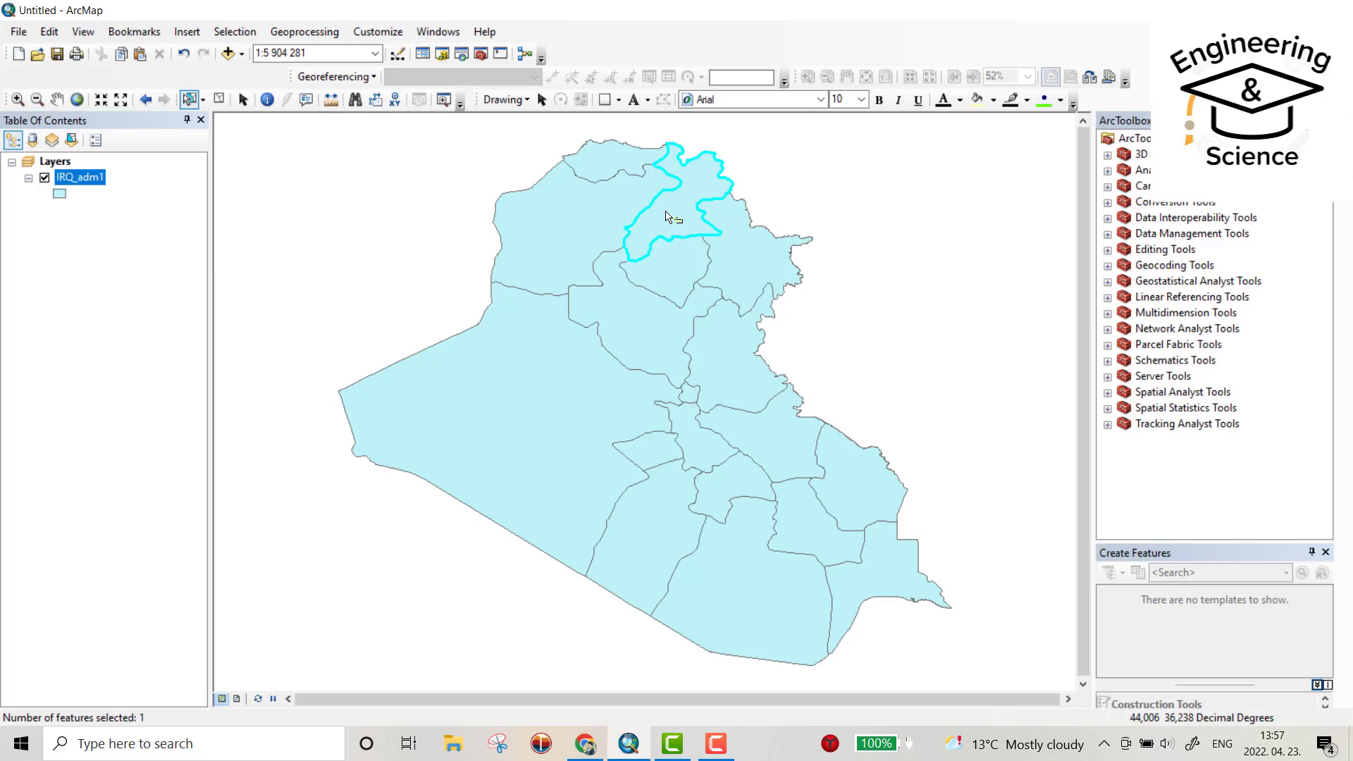
{"action": "right_click", "coordinate": [85, 181]}
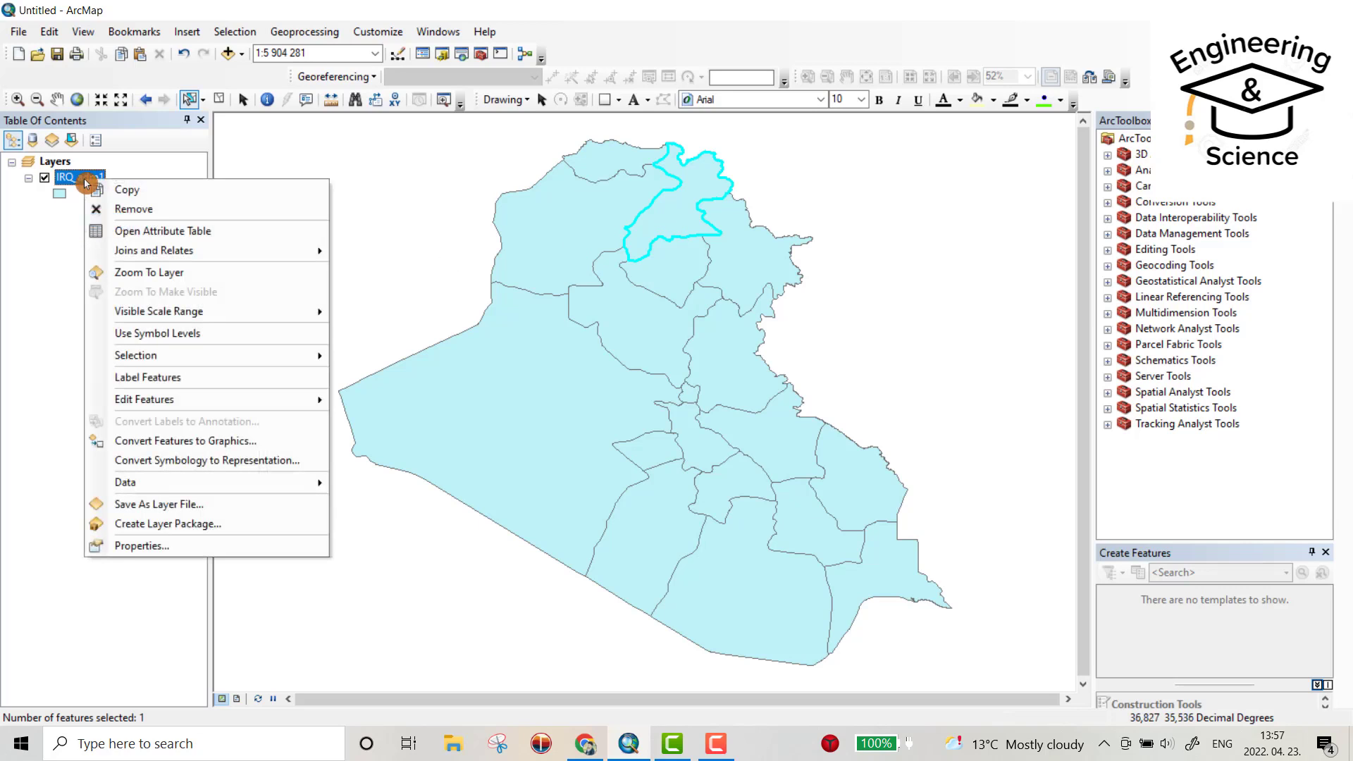
{"action": "mouse_move", "coordinate": [136, 483]}
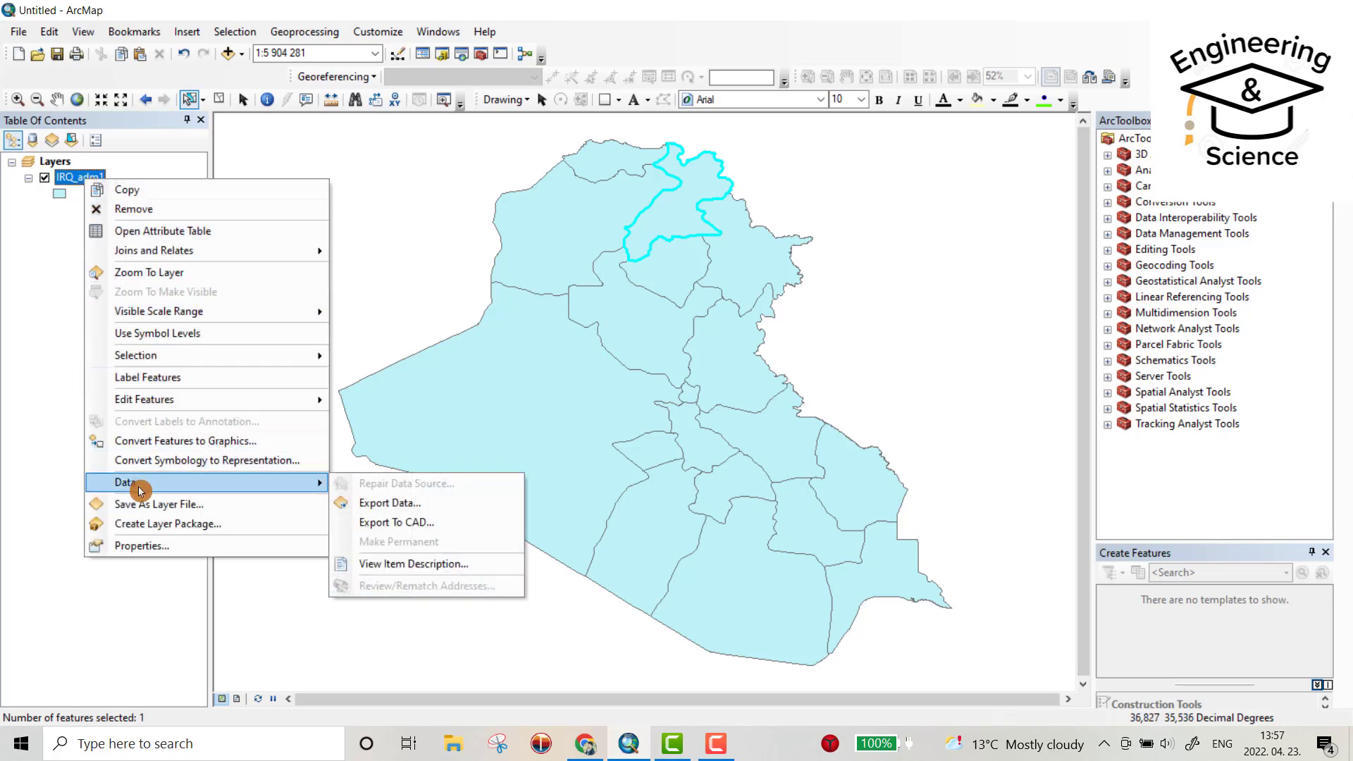
{"action": "left_click", "coordinate": [374, 501]}
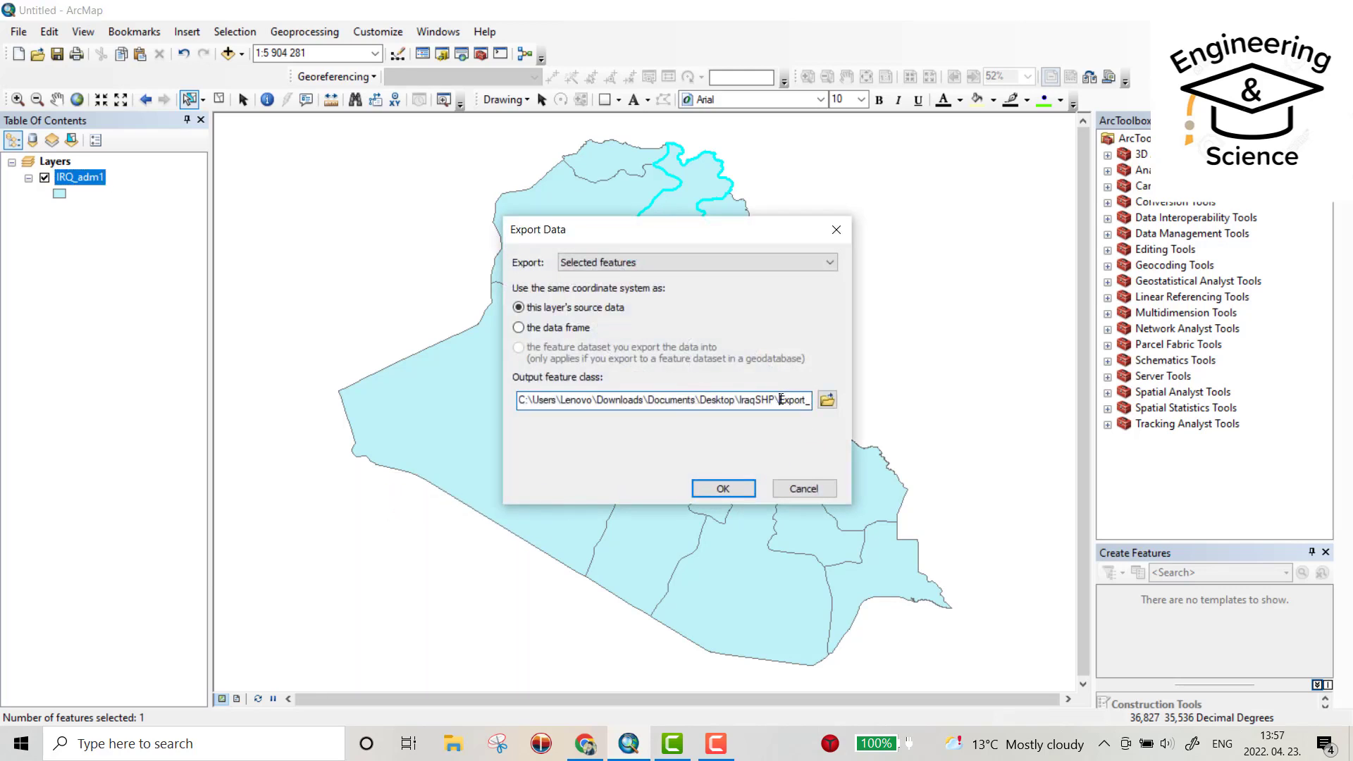
{"action": "left_click_drag", "start_coordinate": [807, 399], "coordinate": [826, 402]}
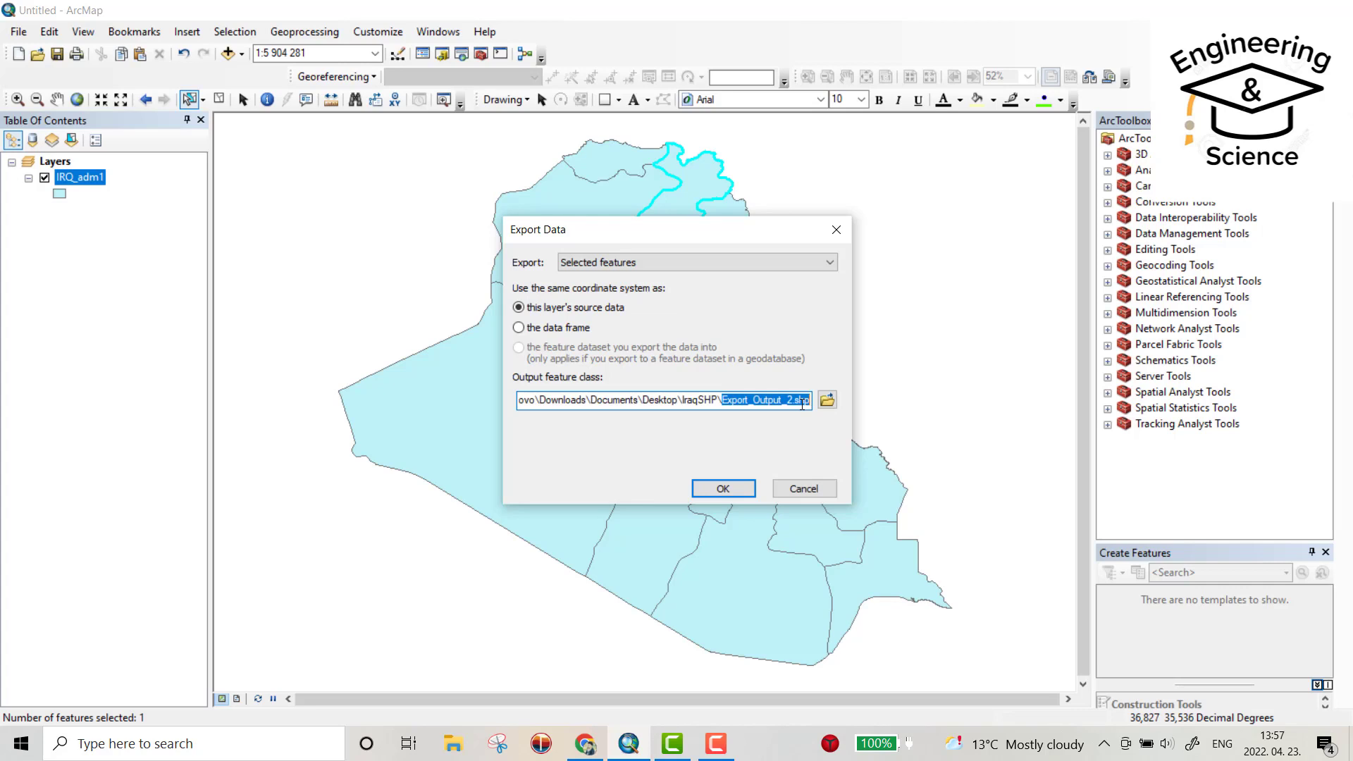
{"action": "type", "text": "Stu"}
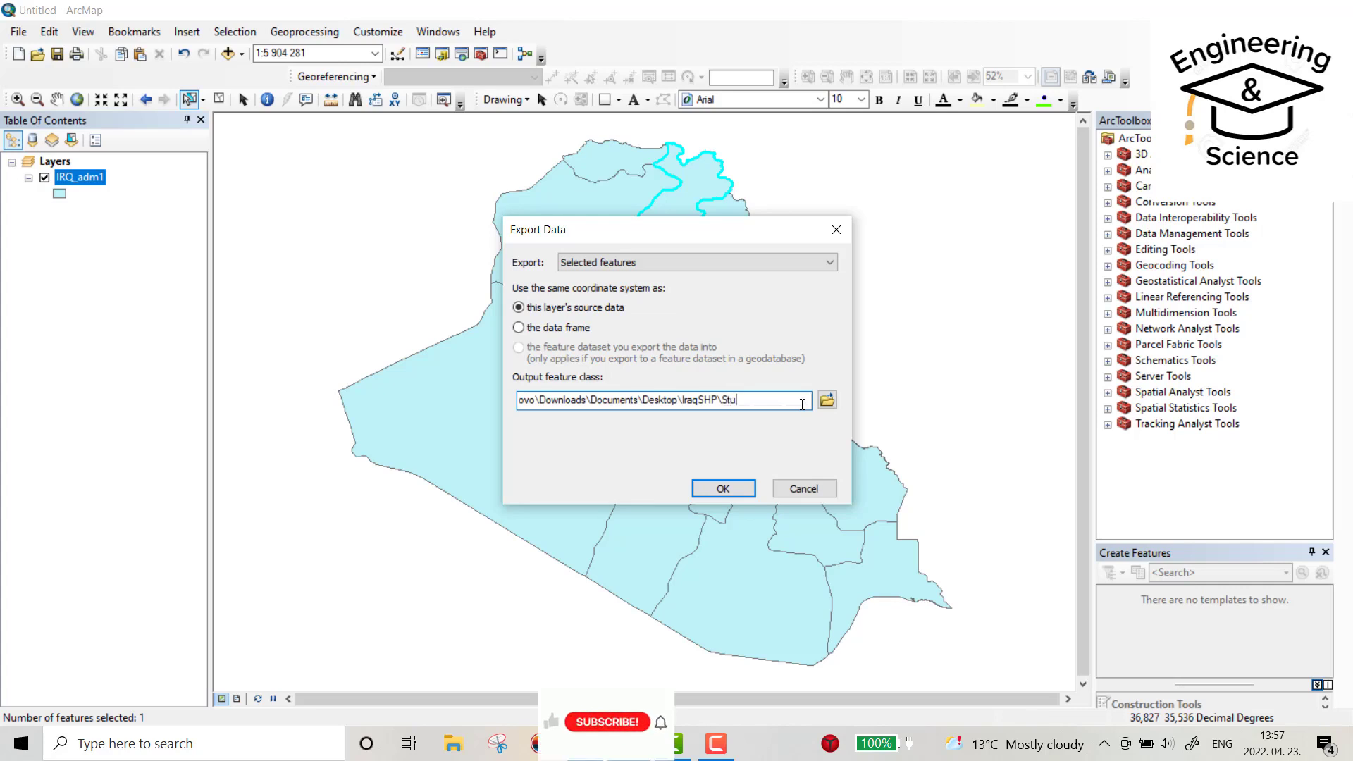
{"action": "type", "text": "dy_Area"}
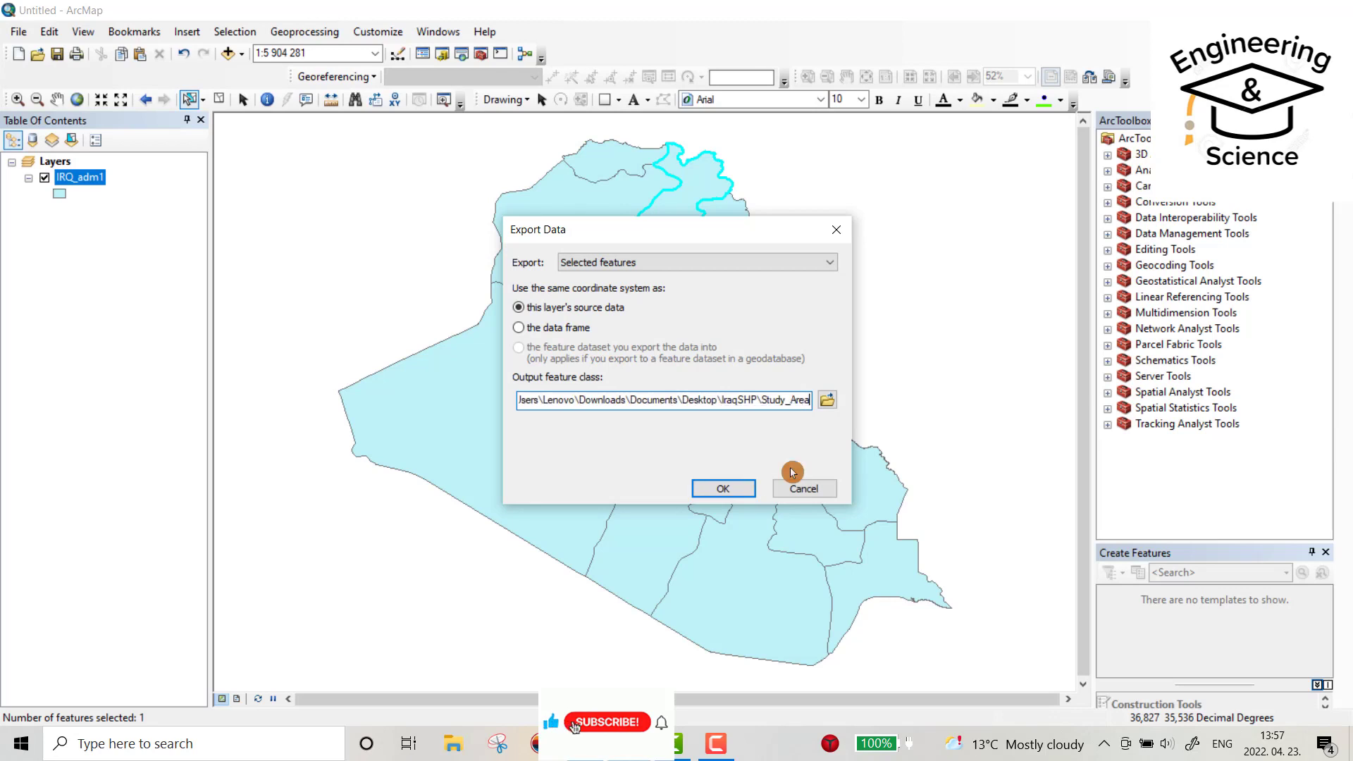
{"action": "left_click", "coordinate": [723, 489]}
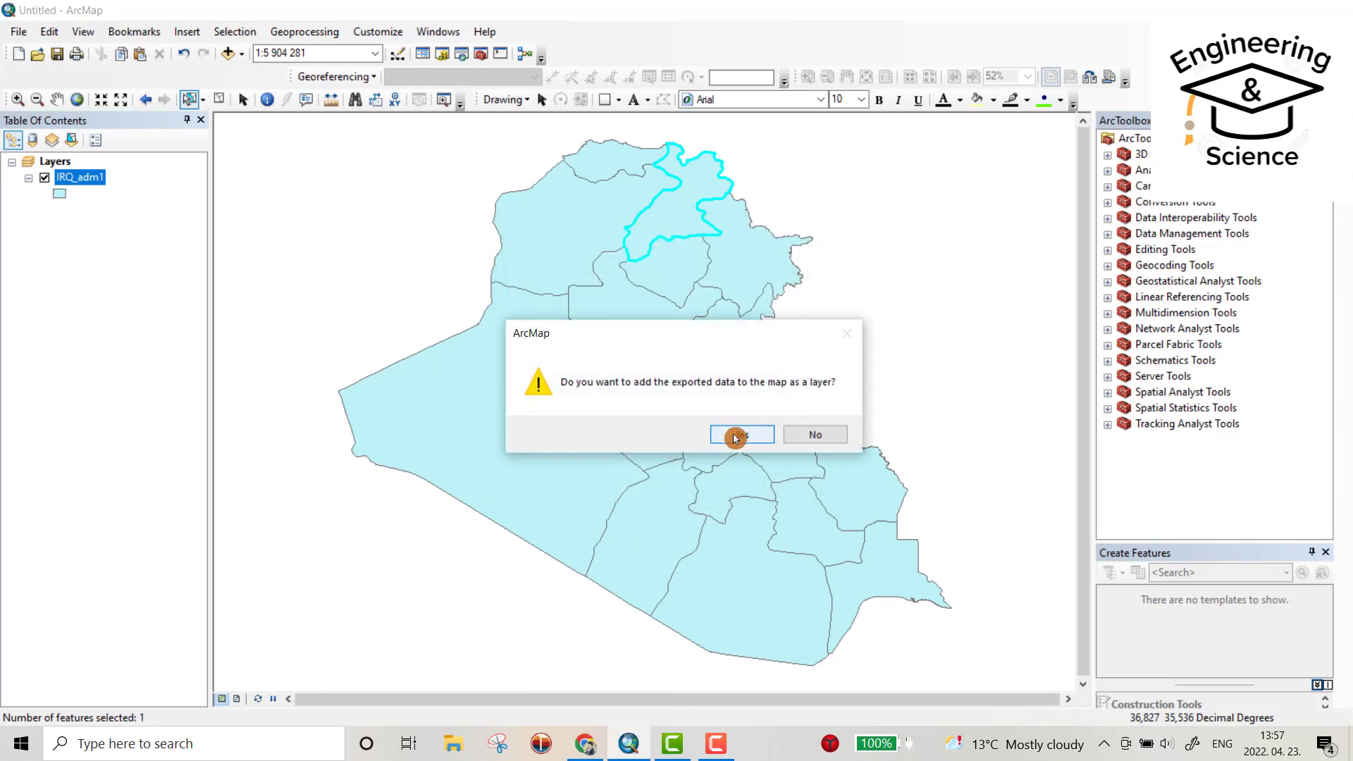
Add Study_Area, symbolize it orange with outline width 1, and clear the selection
{"action": "left_click", "coordinate": [735, 435]}
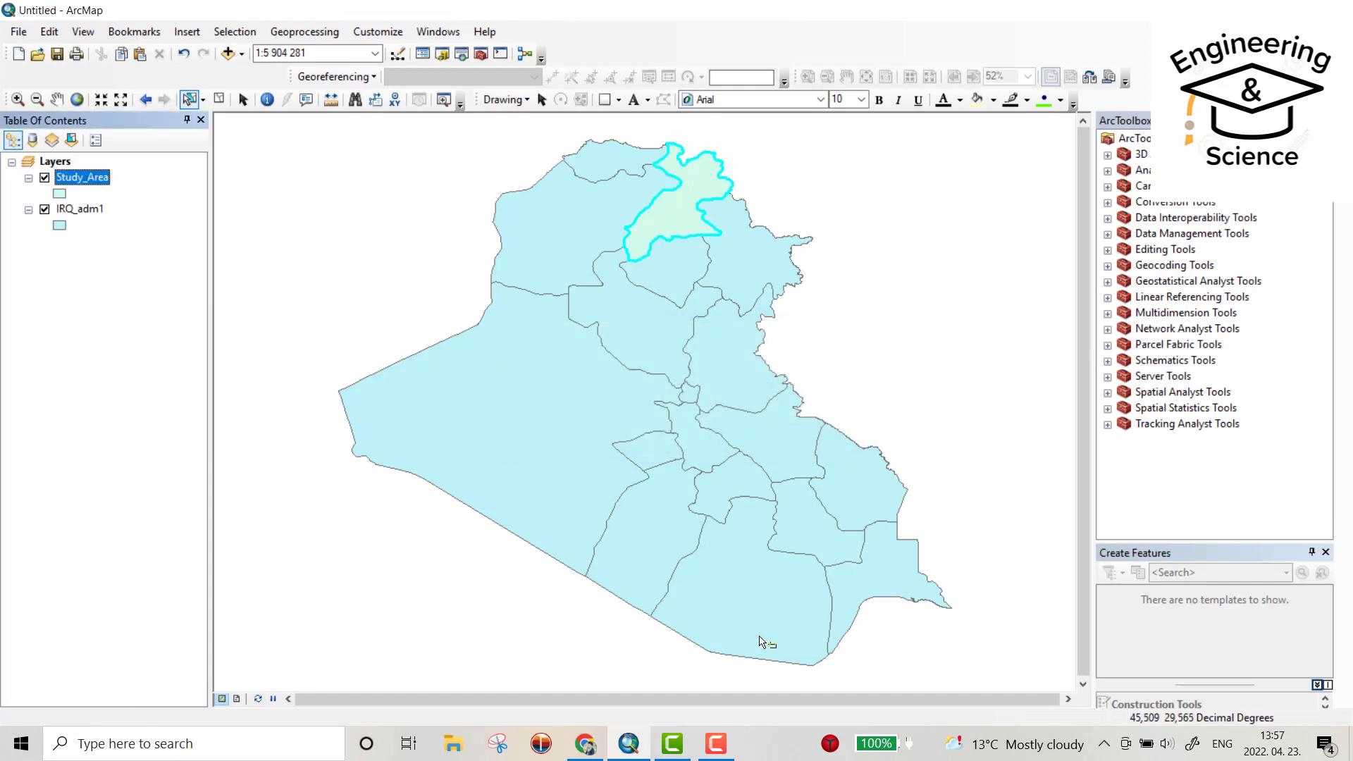
{"action": "left_click", "coordinate": [61, 197]}
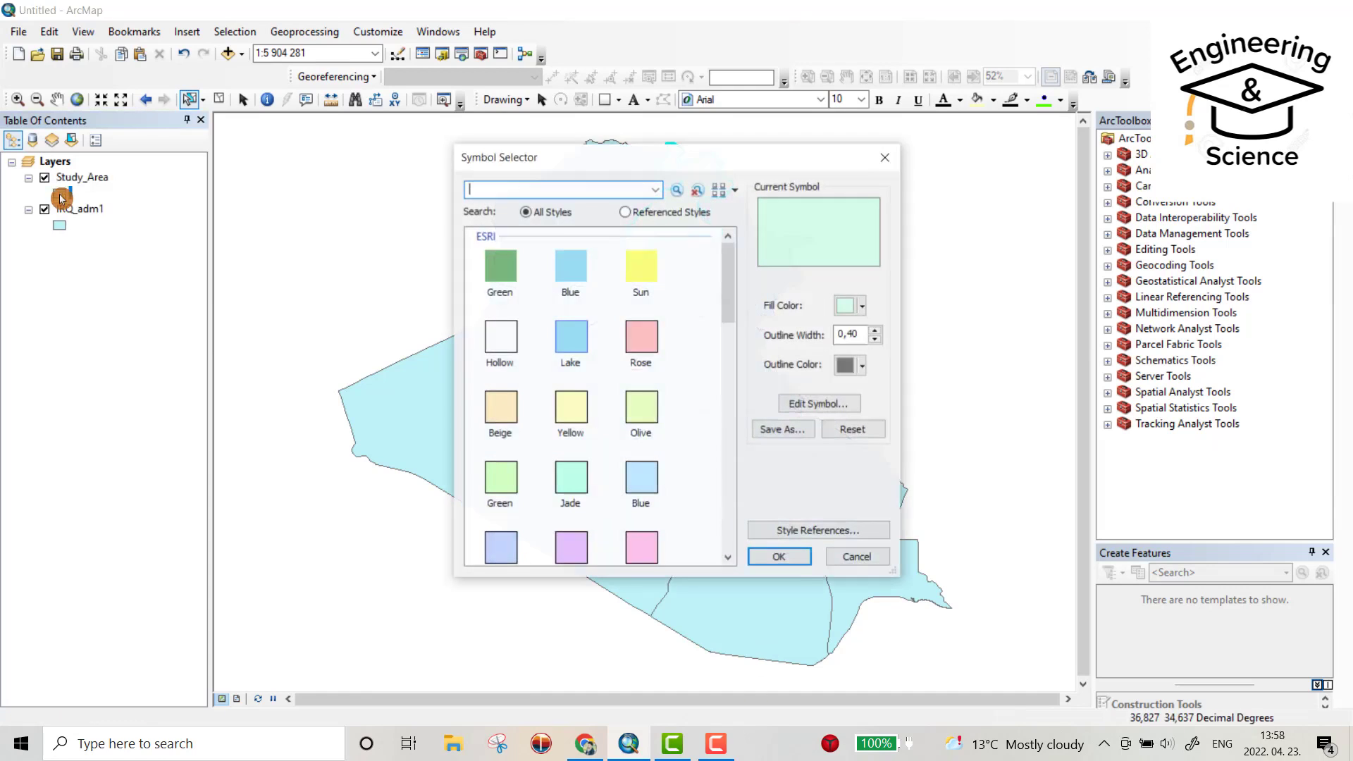
{"action": "scroll", "coordinate": [622, 356], "scroll_direction": "down", "scroll_amount": 3}
{"action": "left_click", "coordinate": [567, 265]}
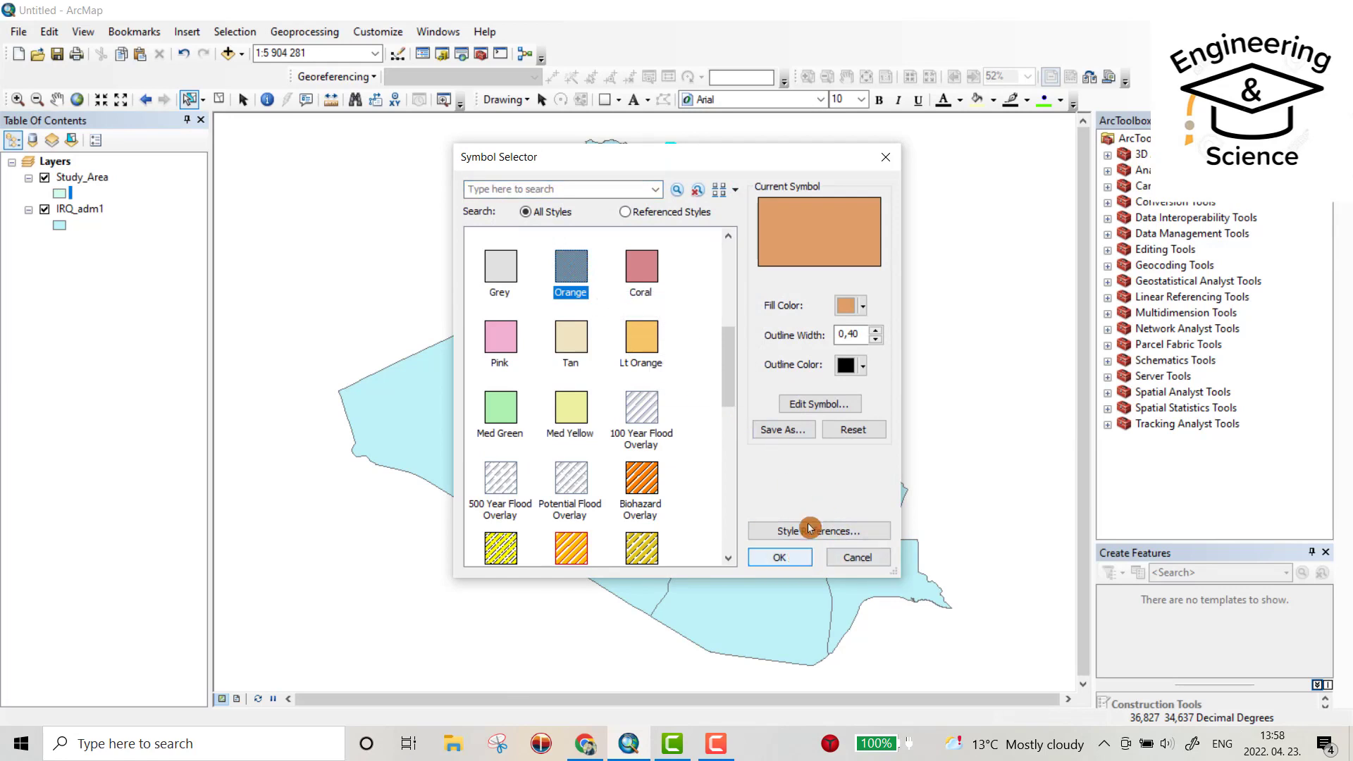
{"action": "left_click", "coordinate": [876, 338]}
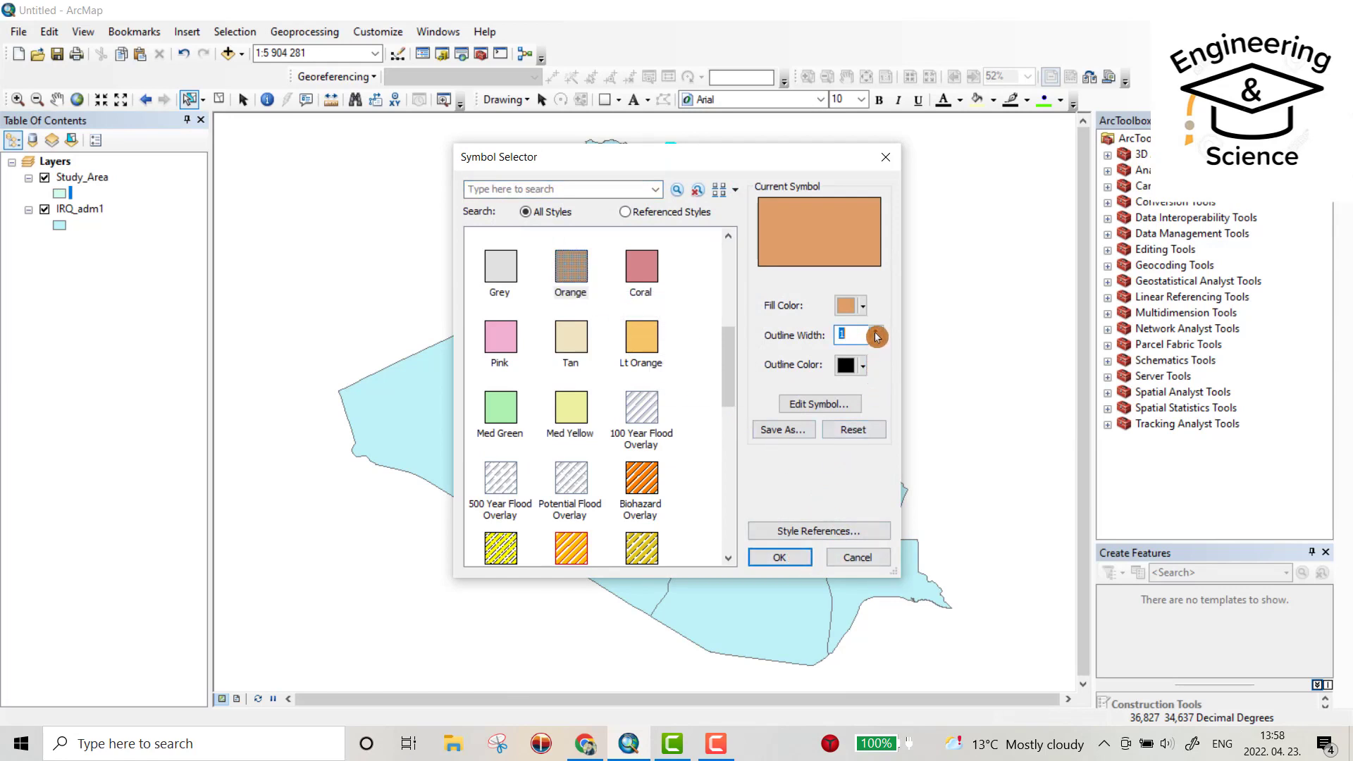
{"action": "left_click", "coordinate": [876, 337]}
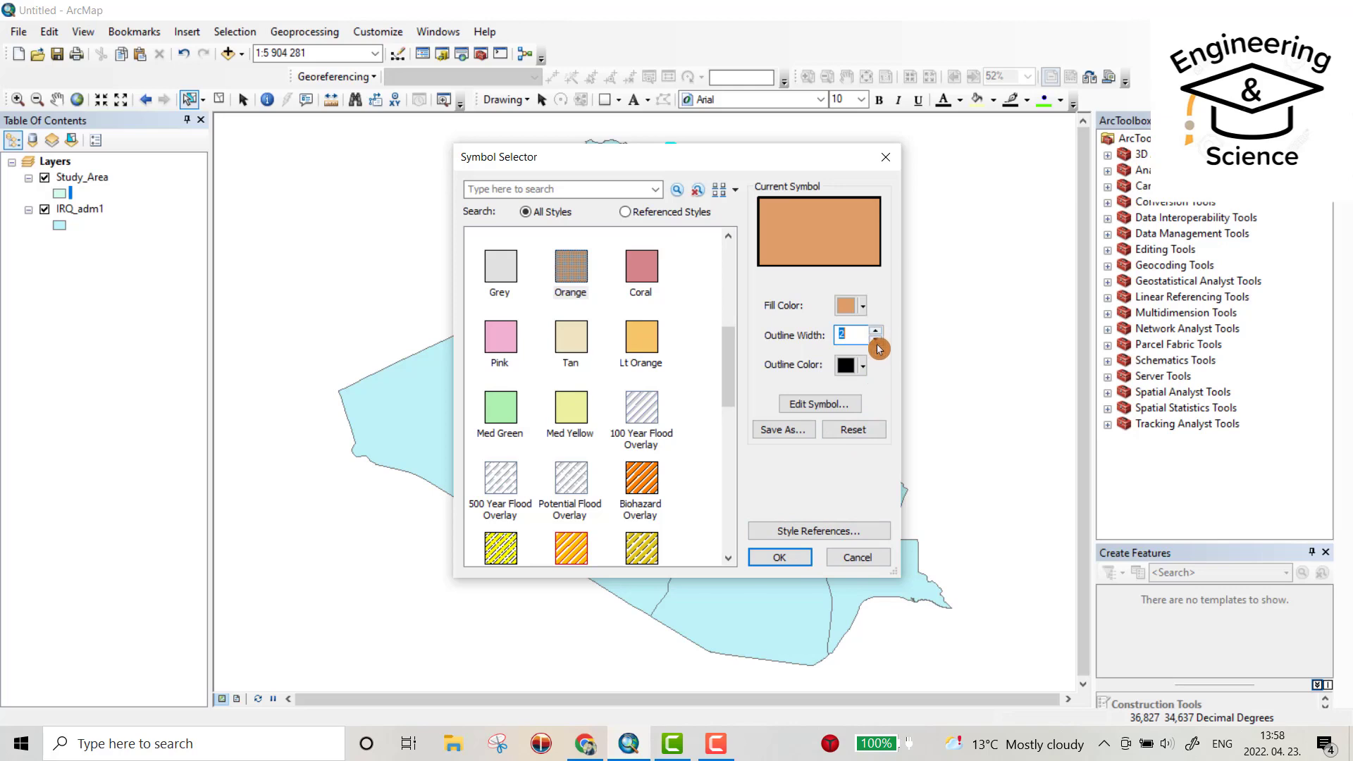
{"action": "left_click", "coordinate": [877, 341]}
{"action": "left_click", "coordinate": [773, 558]}
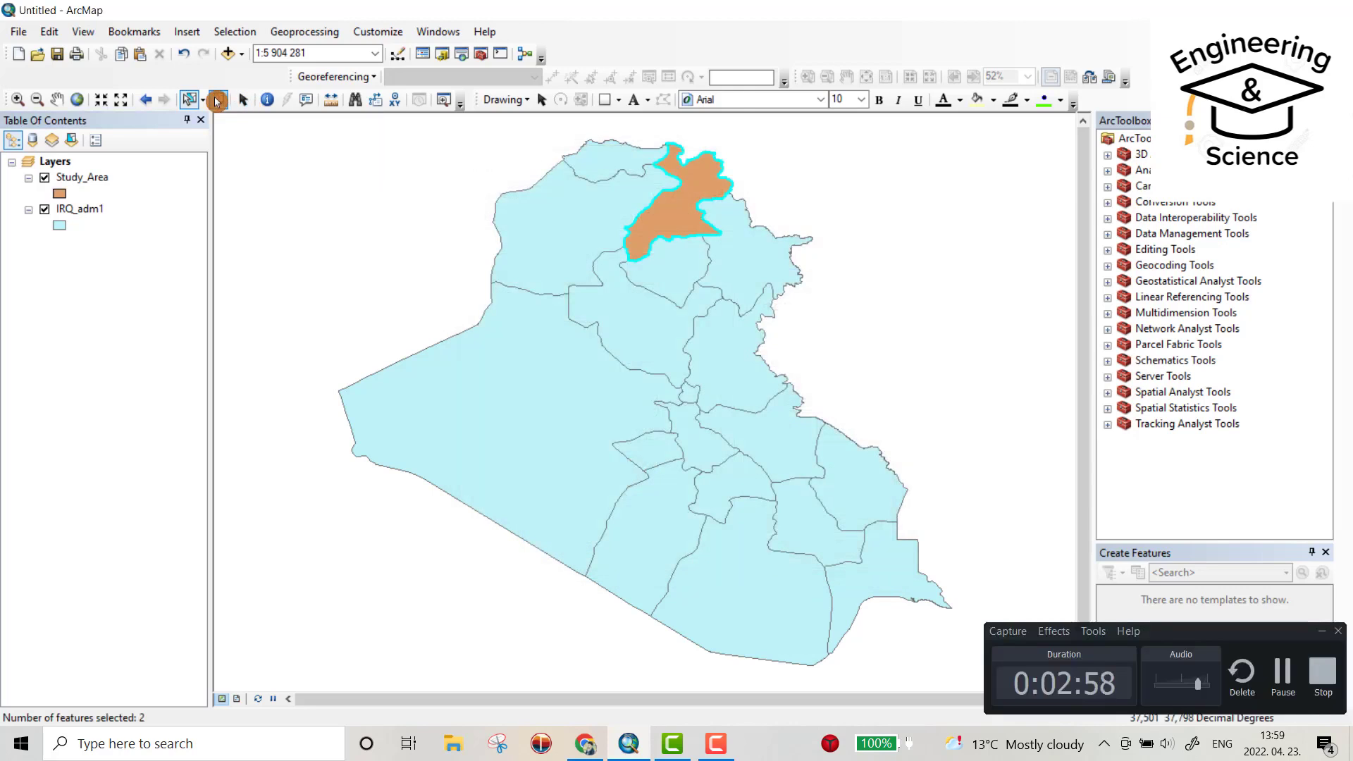
{"action": "left_click", "coordinate": [218, 99]}
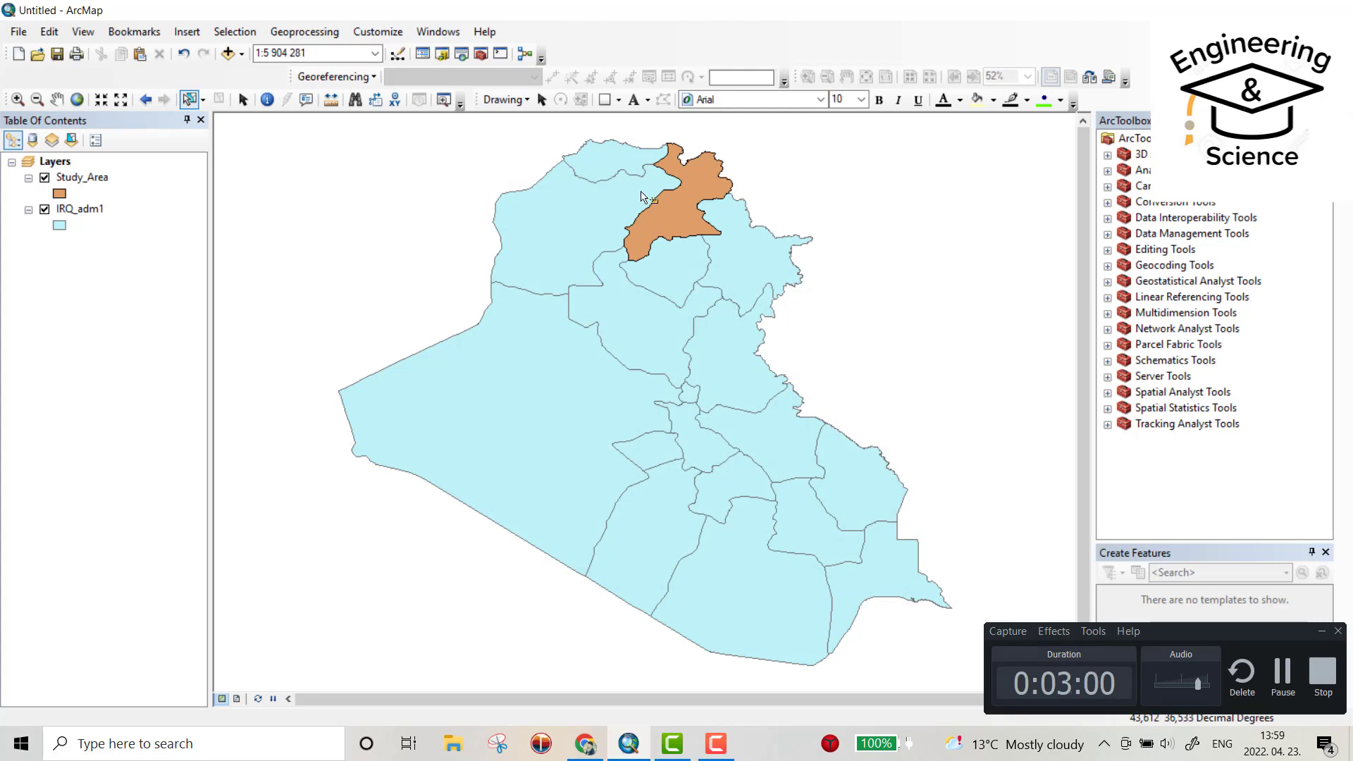
Switch to layout view and choose A3 paper in landscape orientation in Page and Print Setup
{"action": "left_click", "coordinate": [1327, 637]}
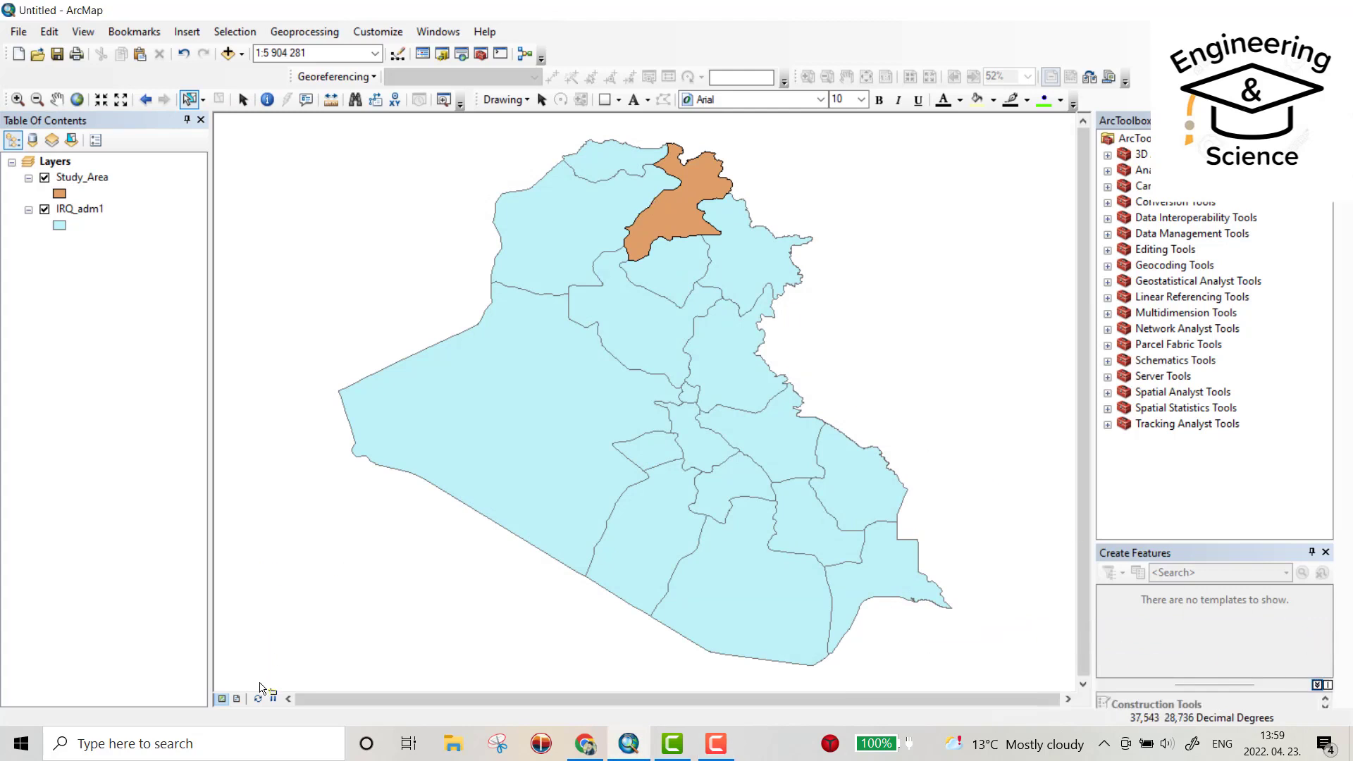
{"action": "left_click", "coordinate": [239, 699]}
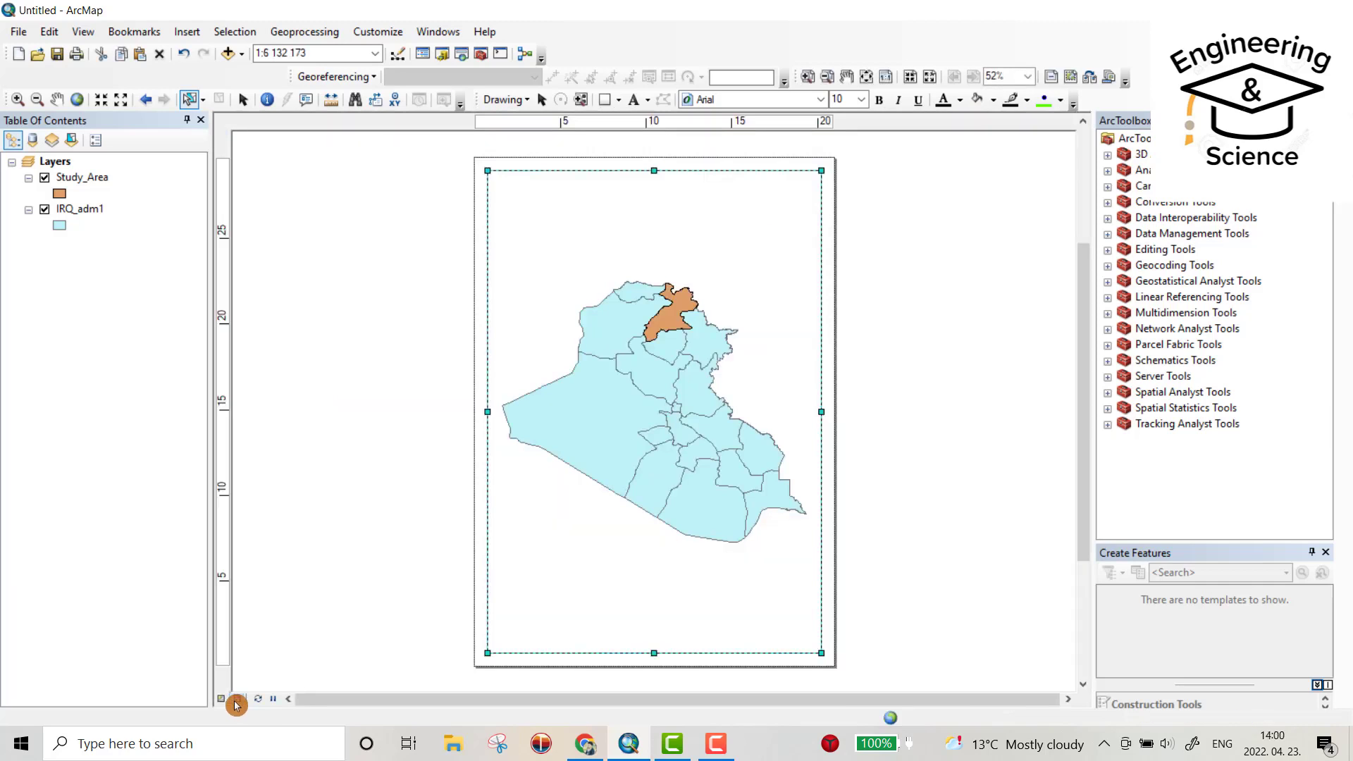
{"action": "right_click", "coordinate": [911, 259]}
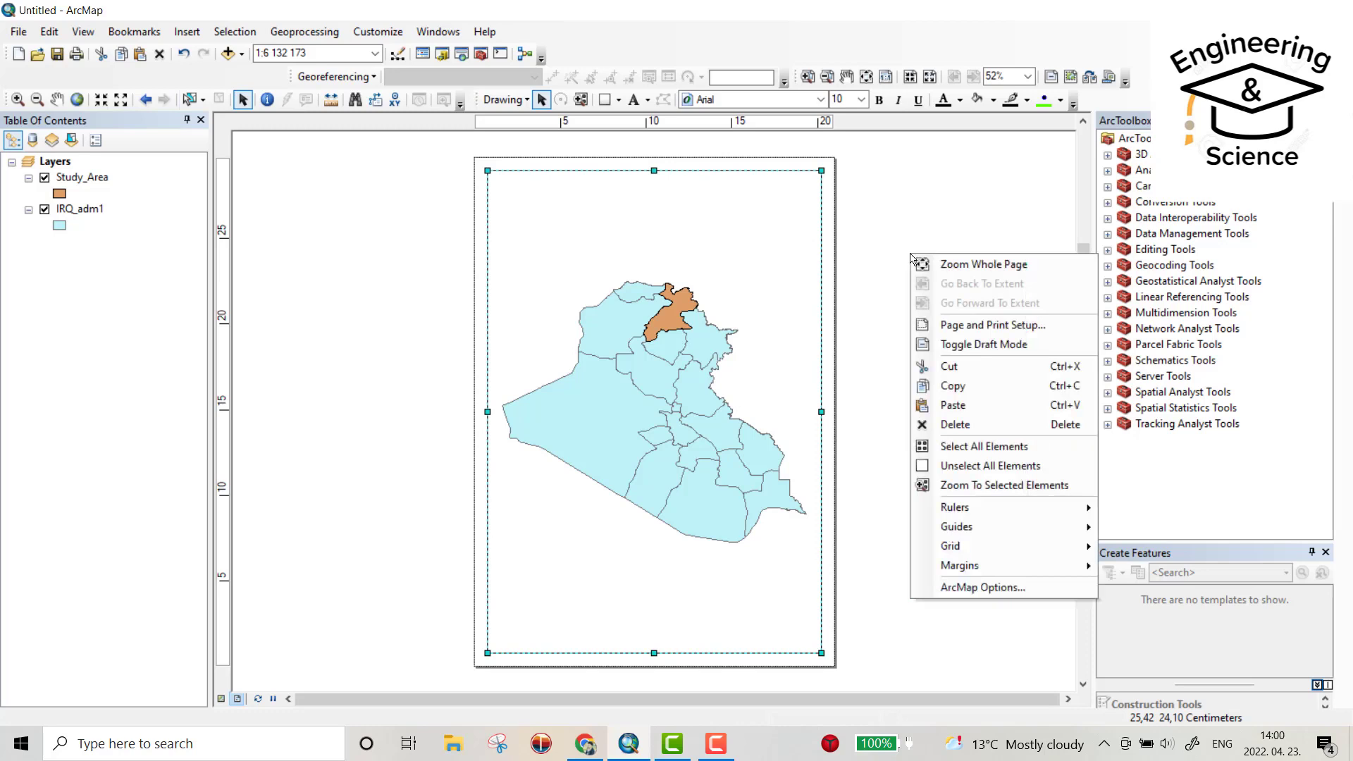
{"action": "left_click", "coordinate": [963, 328]}
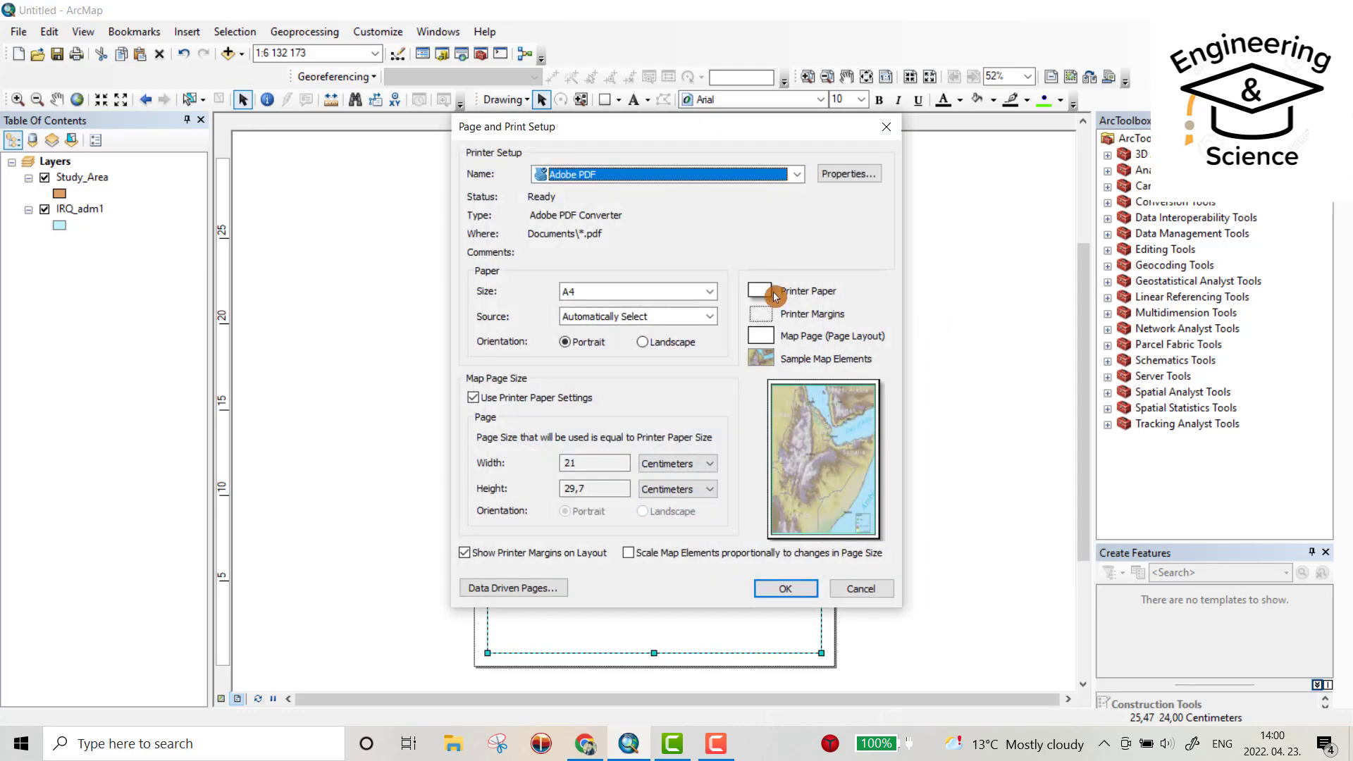
{"action": "left_click", "coordinate": [709, 291]}
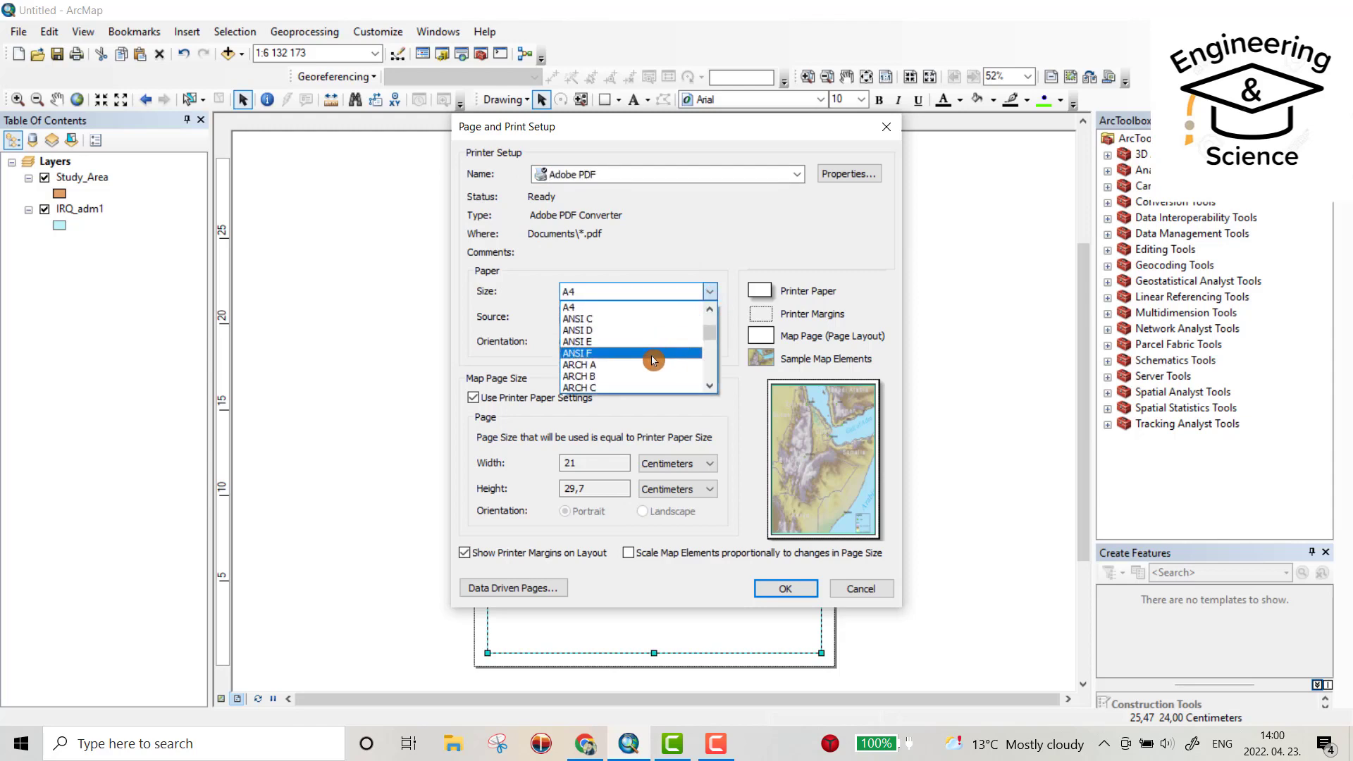
{"action": "left_click", "coordinate": [600, 366]}
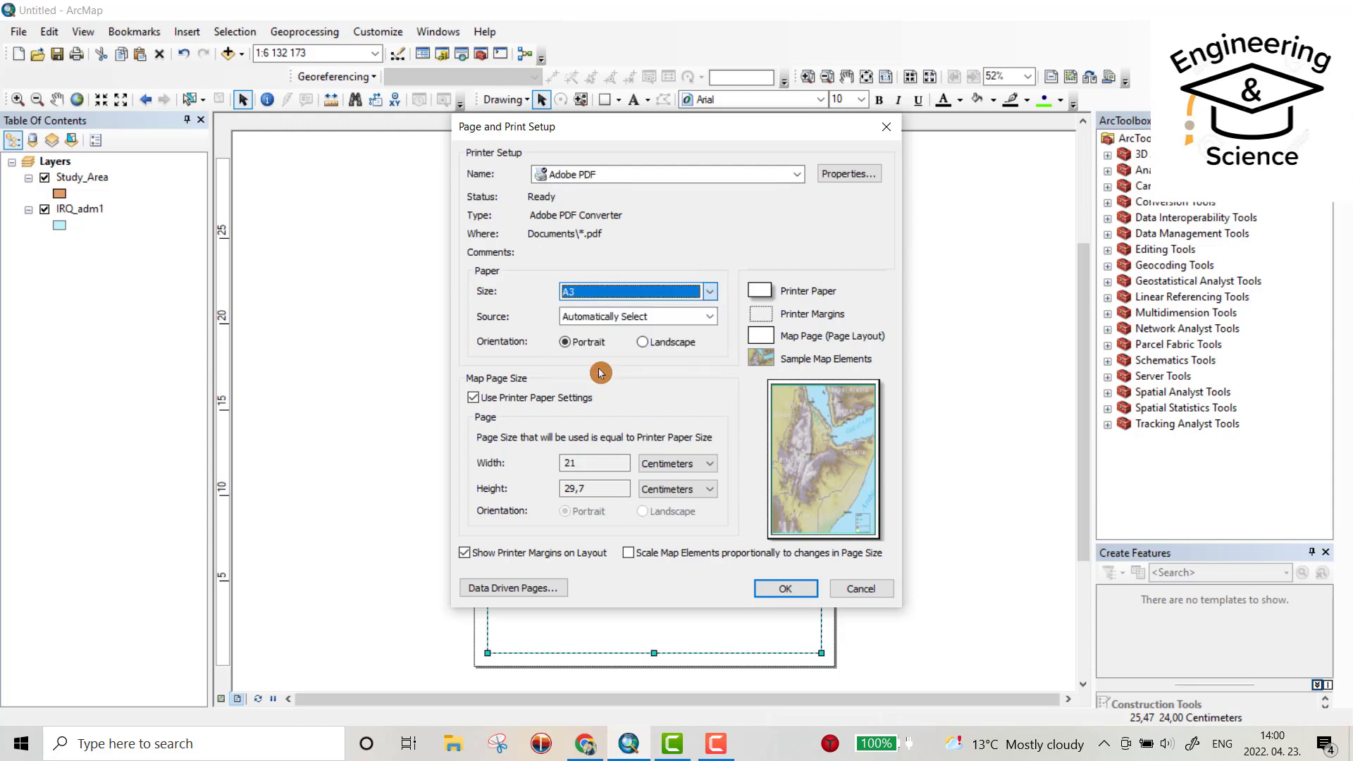
{"action": "left_click", "coordinate": [646, 345]}
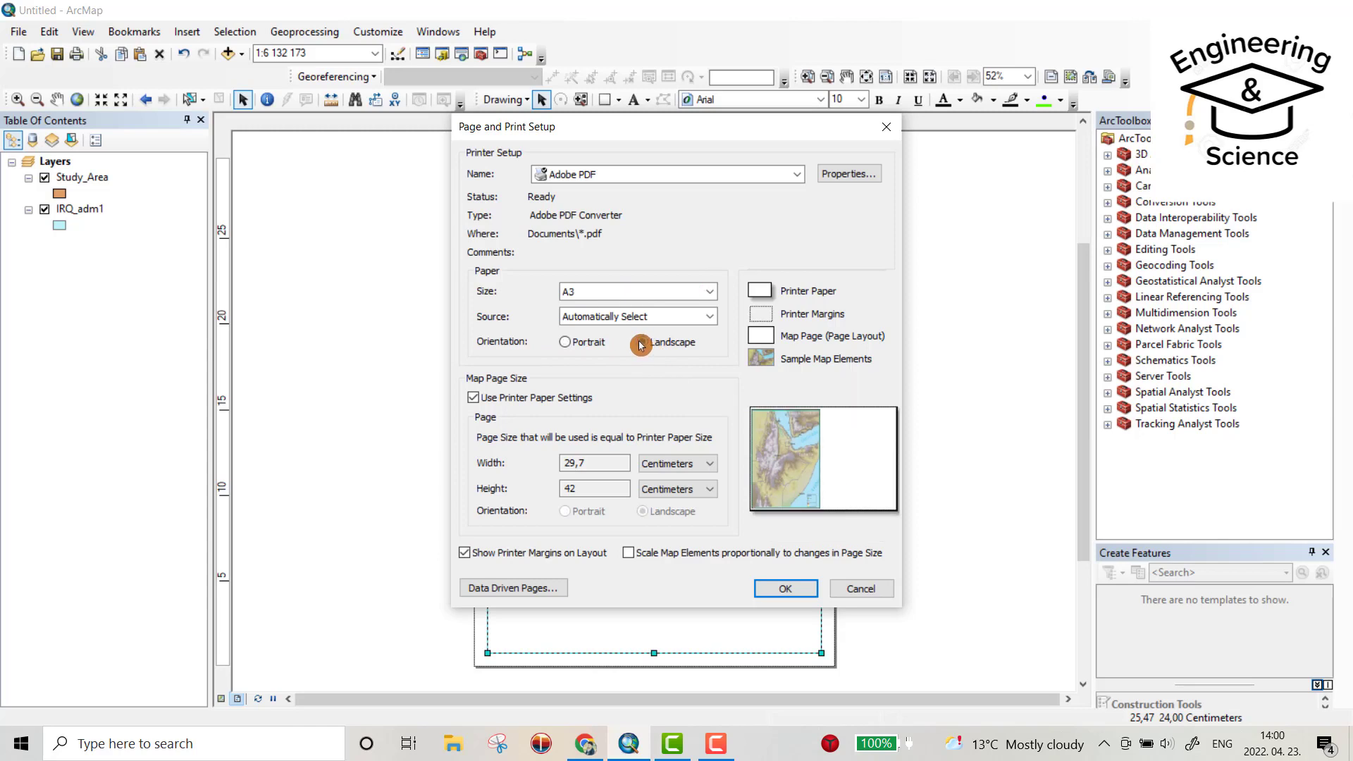
Apply the A3 landscape page, then shrink the Iraq frame and move it to the right at 1:8 000 000
{"action": "left_click", "coordinate": [785, 588]}
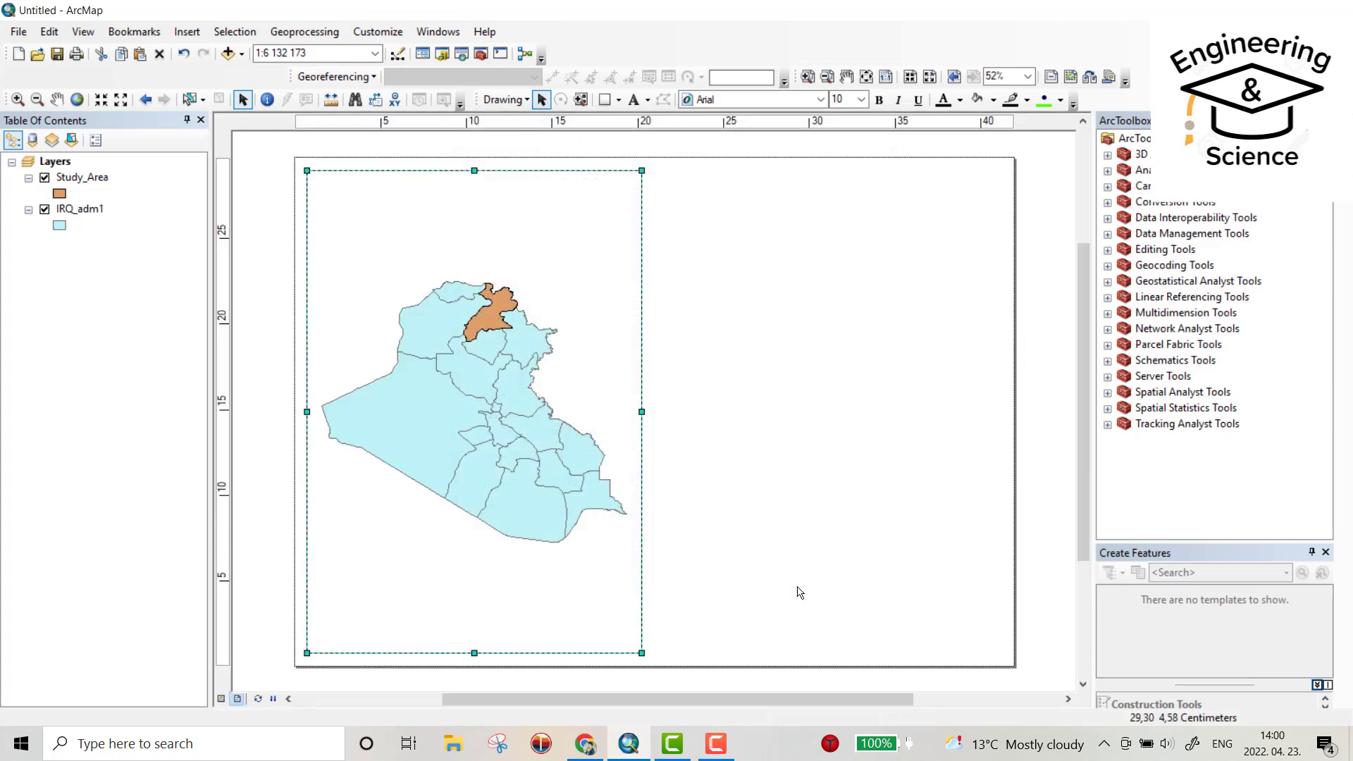
{"action": "scroll", "coordinate": [539, 398], "scroll_direction": "down", "scroll_amount": 3}
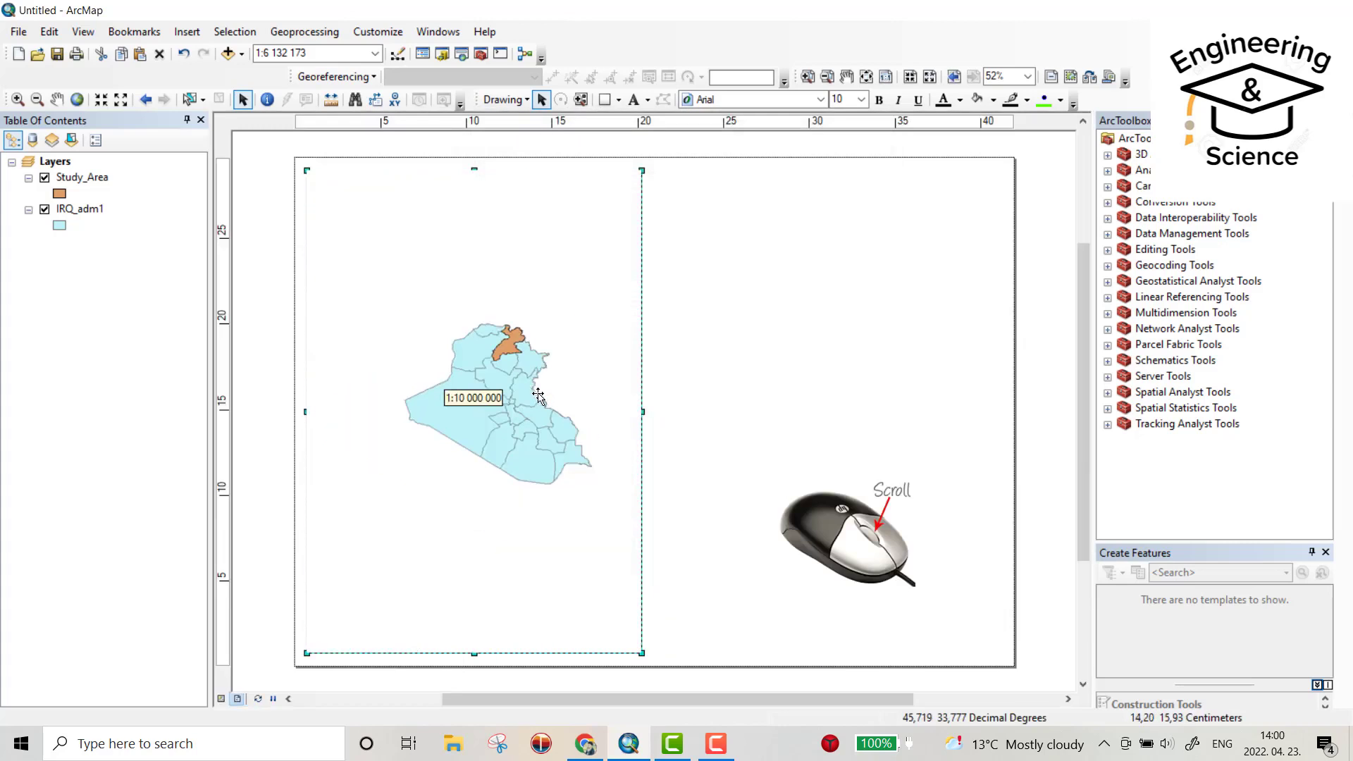
{"action": "scroll", "coordinate": [538, 396], "scroll_direction": "up", "scroll_amount": 1}
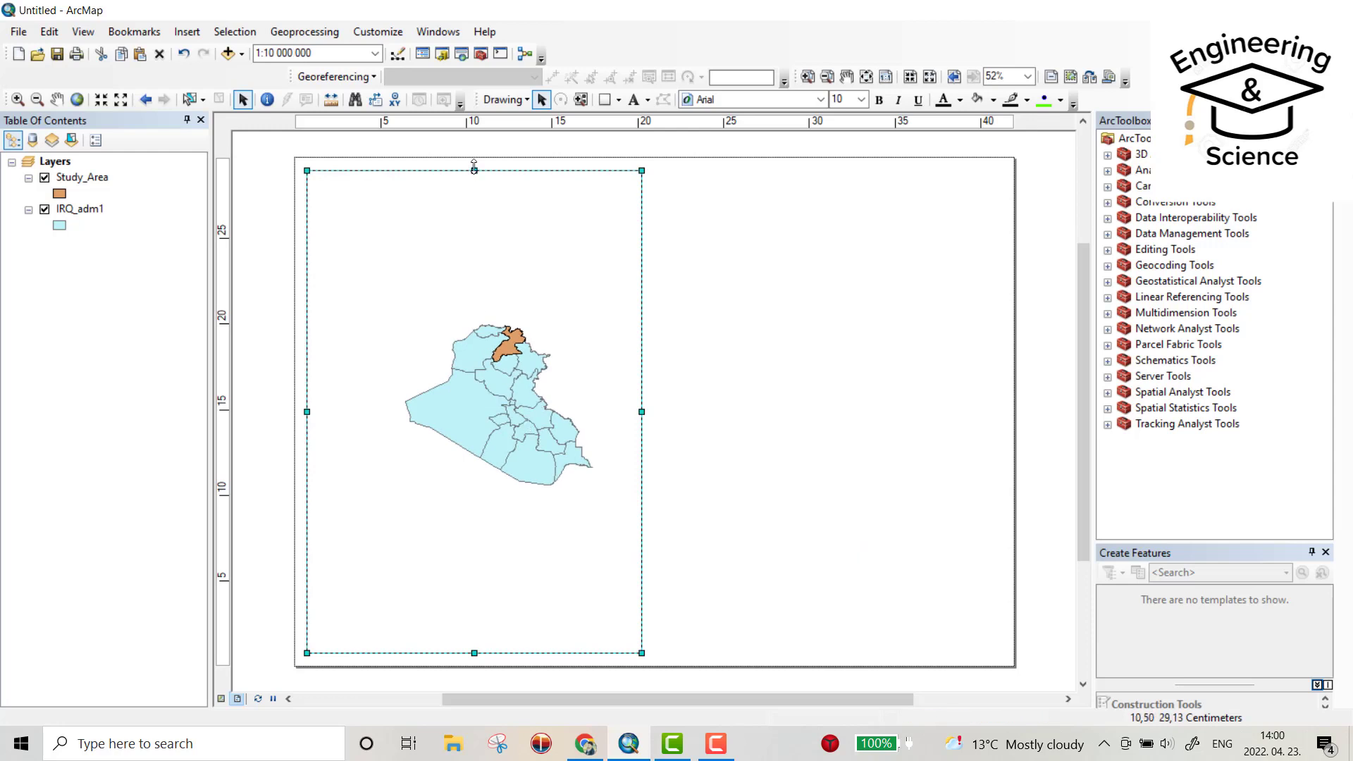
{"action": "left_click_drag", "start_coordinate": [474, 216], "coordinate": [472, 278]}
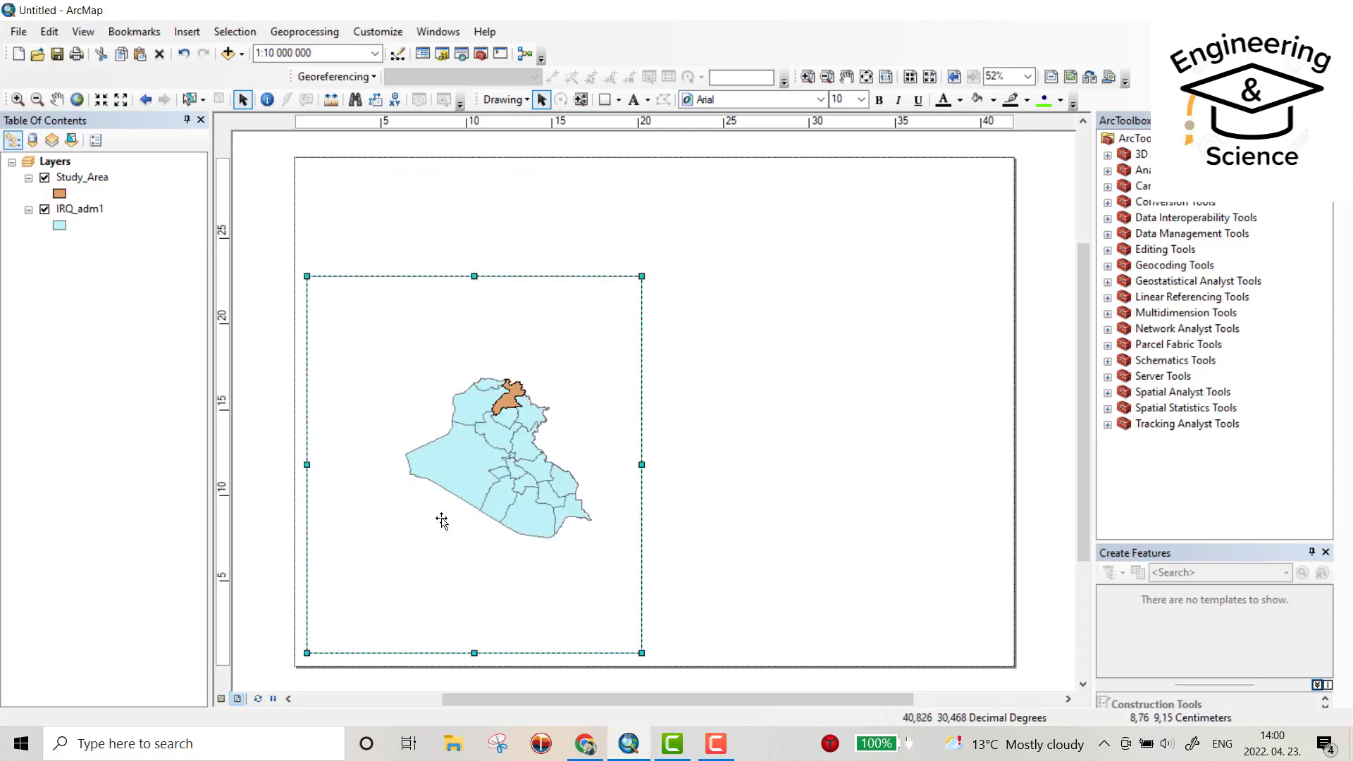
{"action": "left_click_drag", "start_coordinate": [444, 524], "coordinate": [796, 452]}
{"action": "left_click_drag", "start_coordinate": [662, 573], "coordinate": [727, 509]}
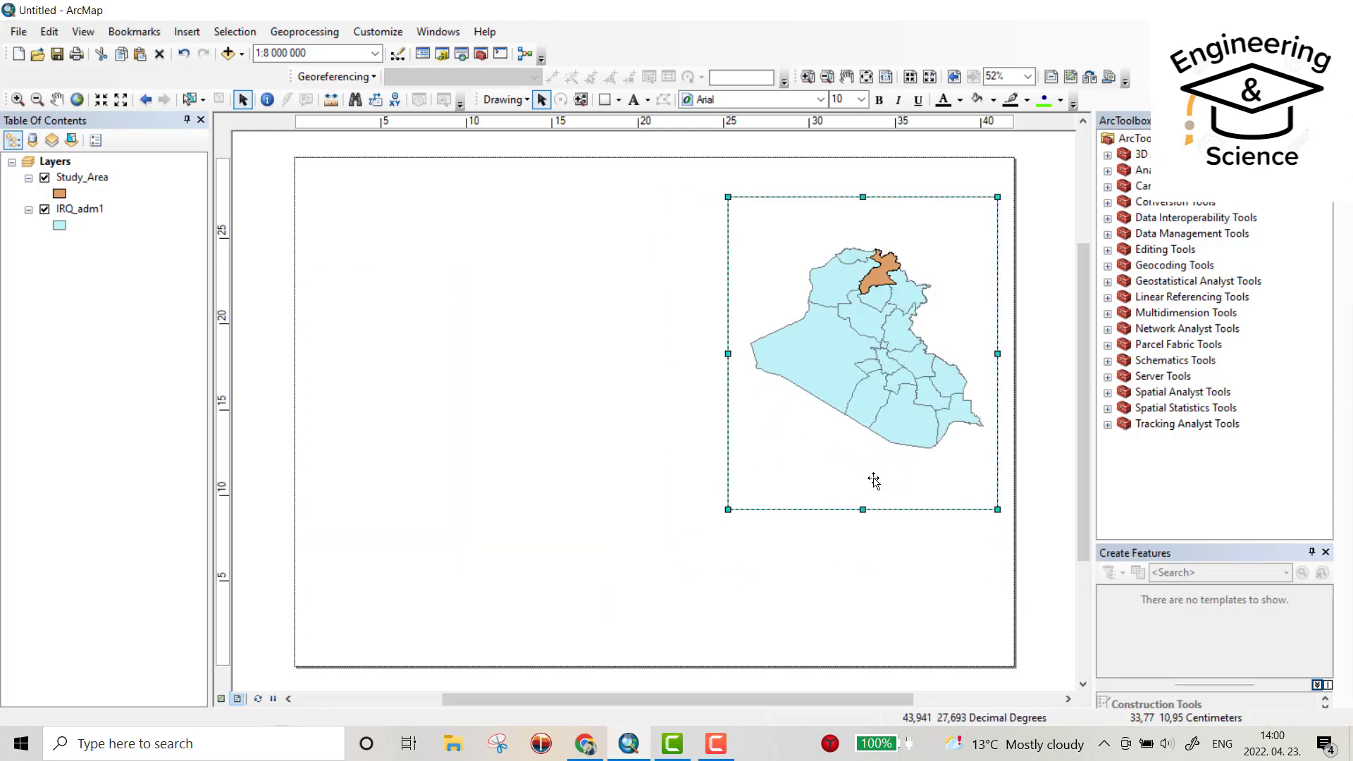
{"action": "left_click_drag", "start_coordinate": [873, 479], "coordinate": [874, 537]}
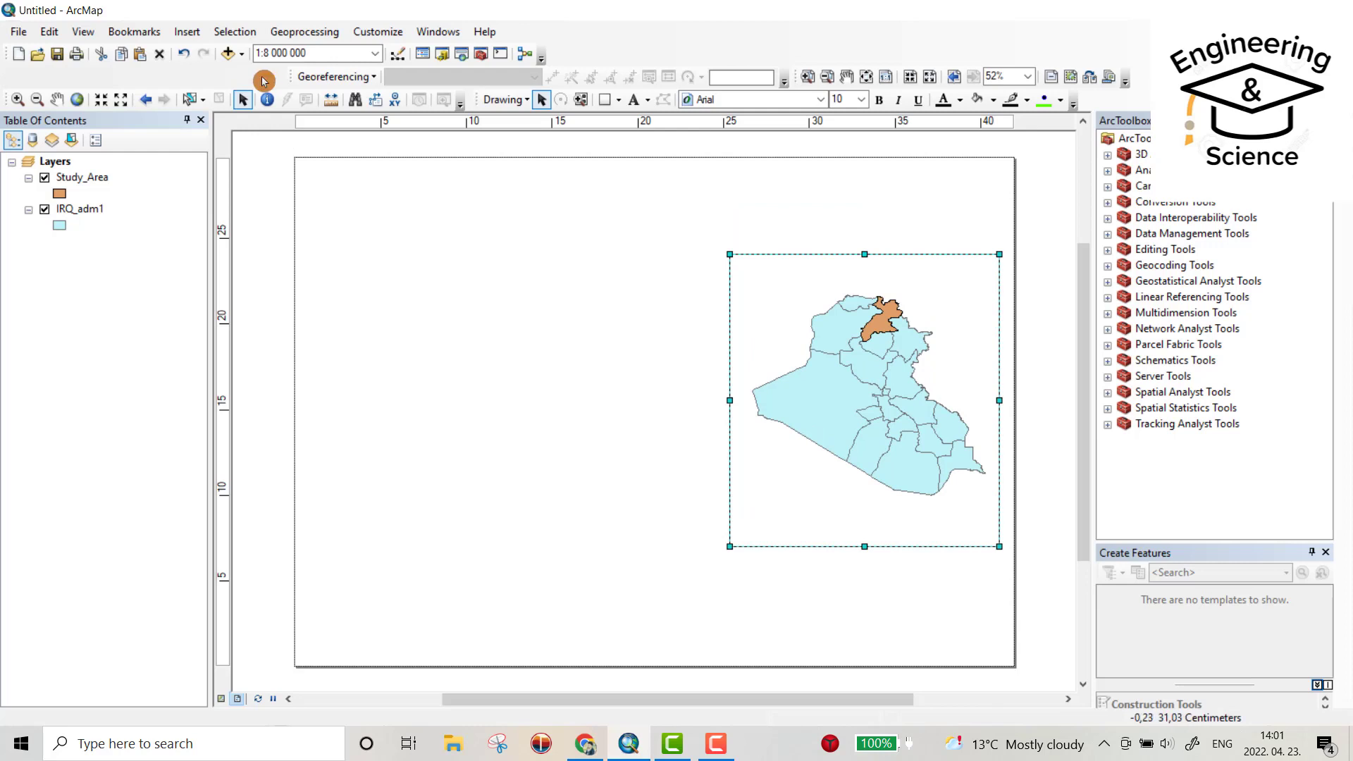
Insert a new data frame sized on the left side of the page
{"action": "left_click", "coordinate": [190, 32]}
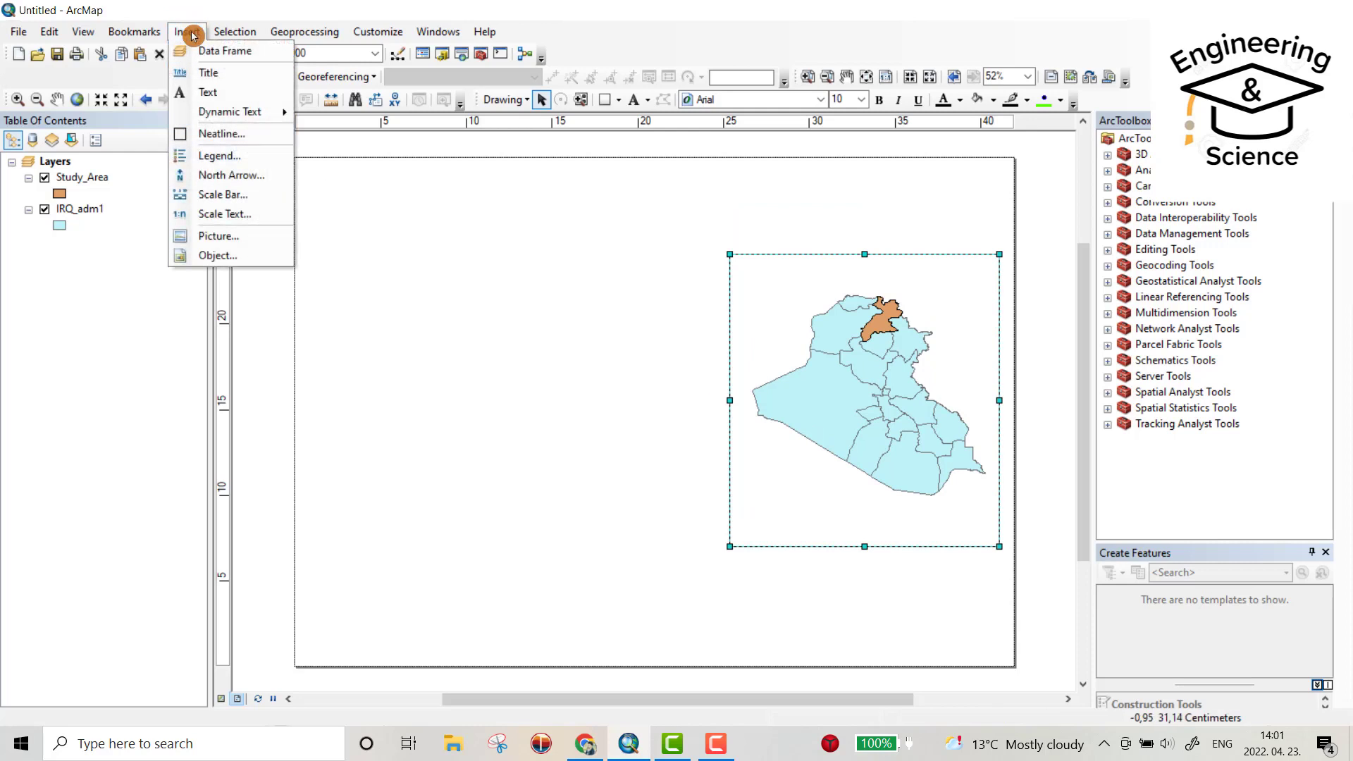
{"action": "left_click", "coordinate": [208, 51]}
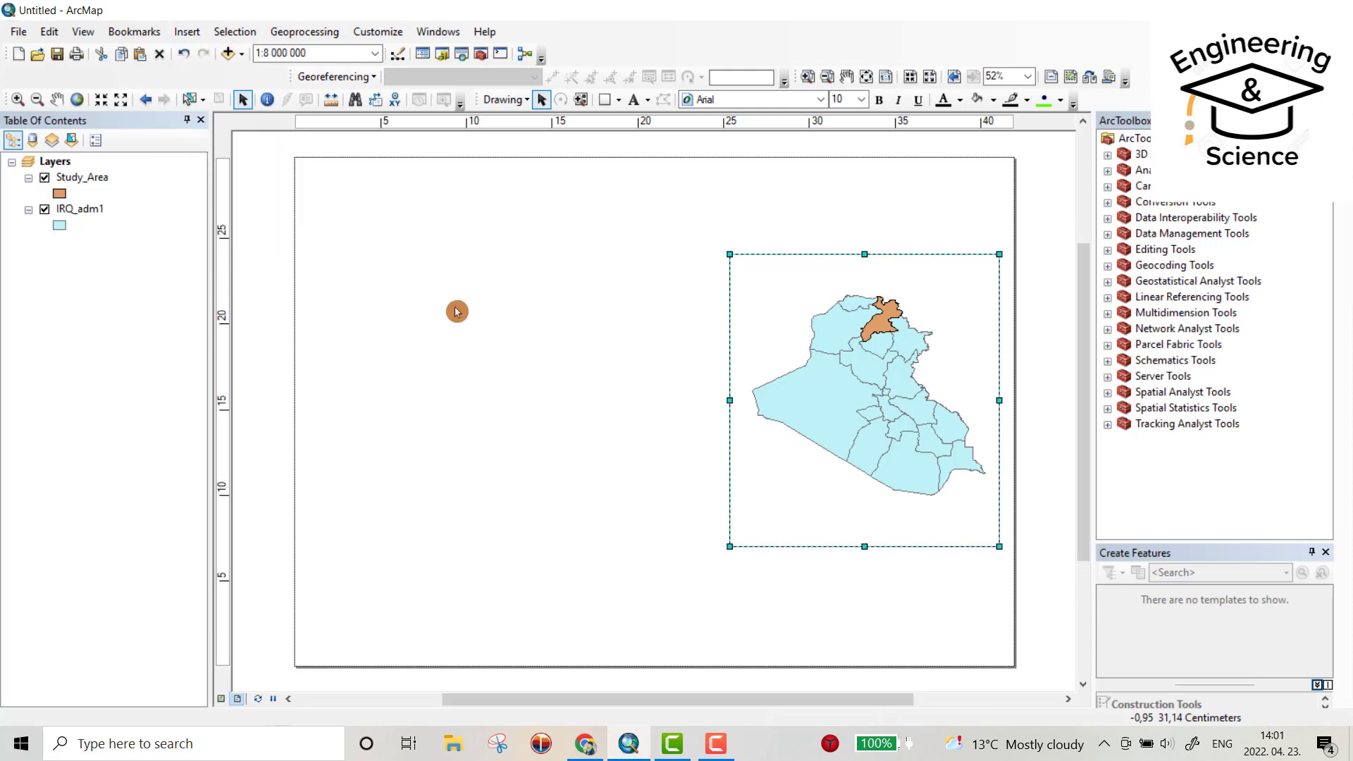
{"action": "left_click_drag", "start_coordinate": [582, 344], "coordinate": [628, 553]}
Copy the Study_Area layer and paste it into the New Data Frame
{"action": "left_click", "coordinate": [74, 181]}
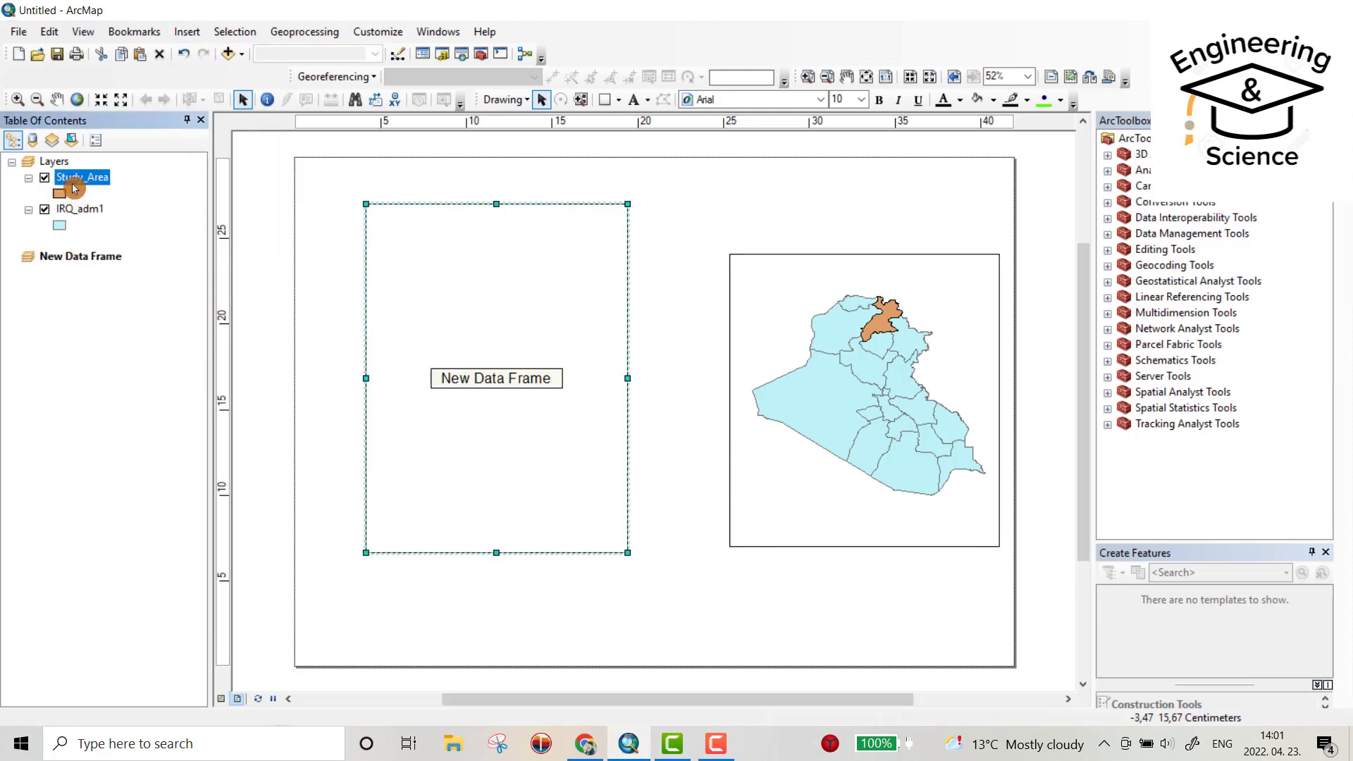
{"action": "right_click", "coordinate": [74, 188]}
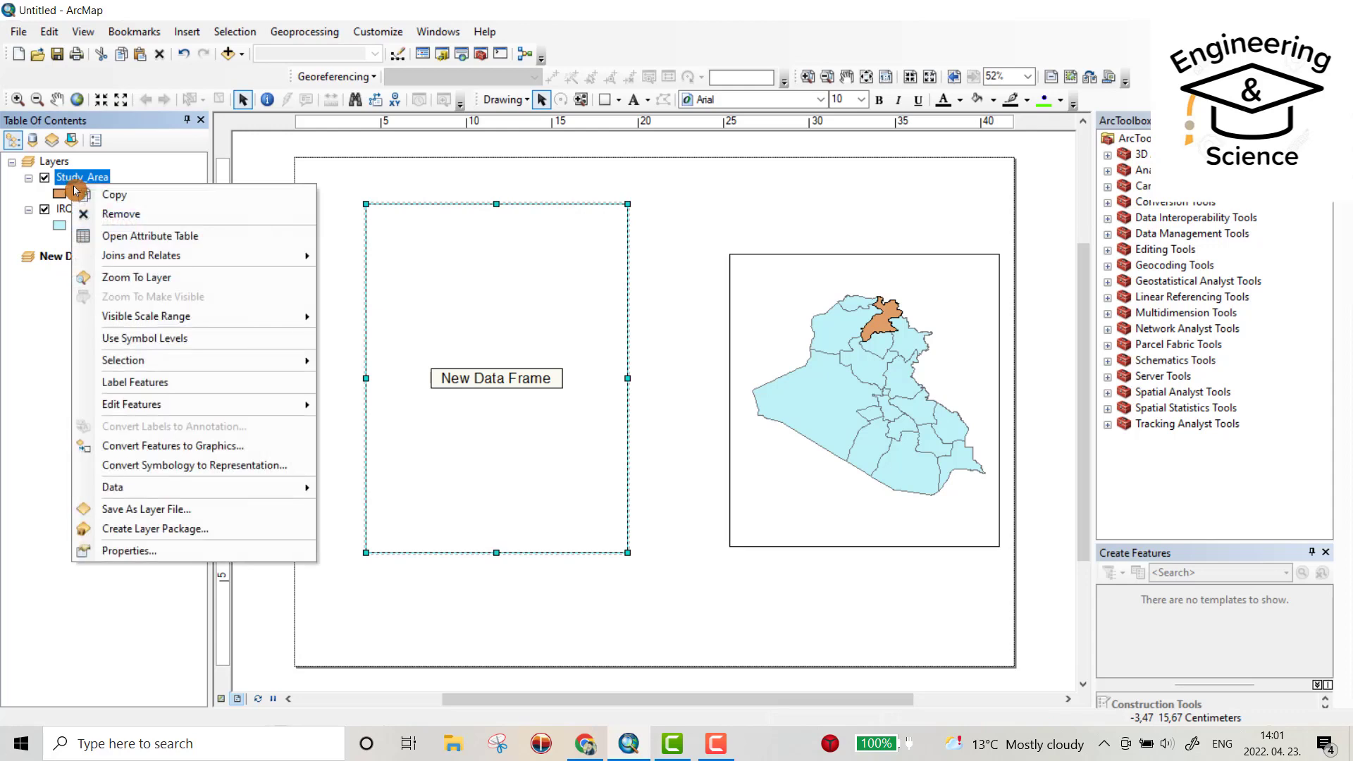
{"action": "left_click", "coordinate": [111, 191]}
{"action": "left_click", "coordinate": [68, 265]}
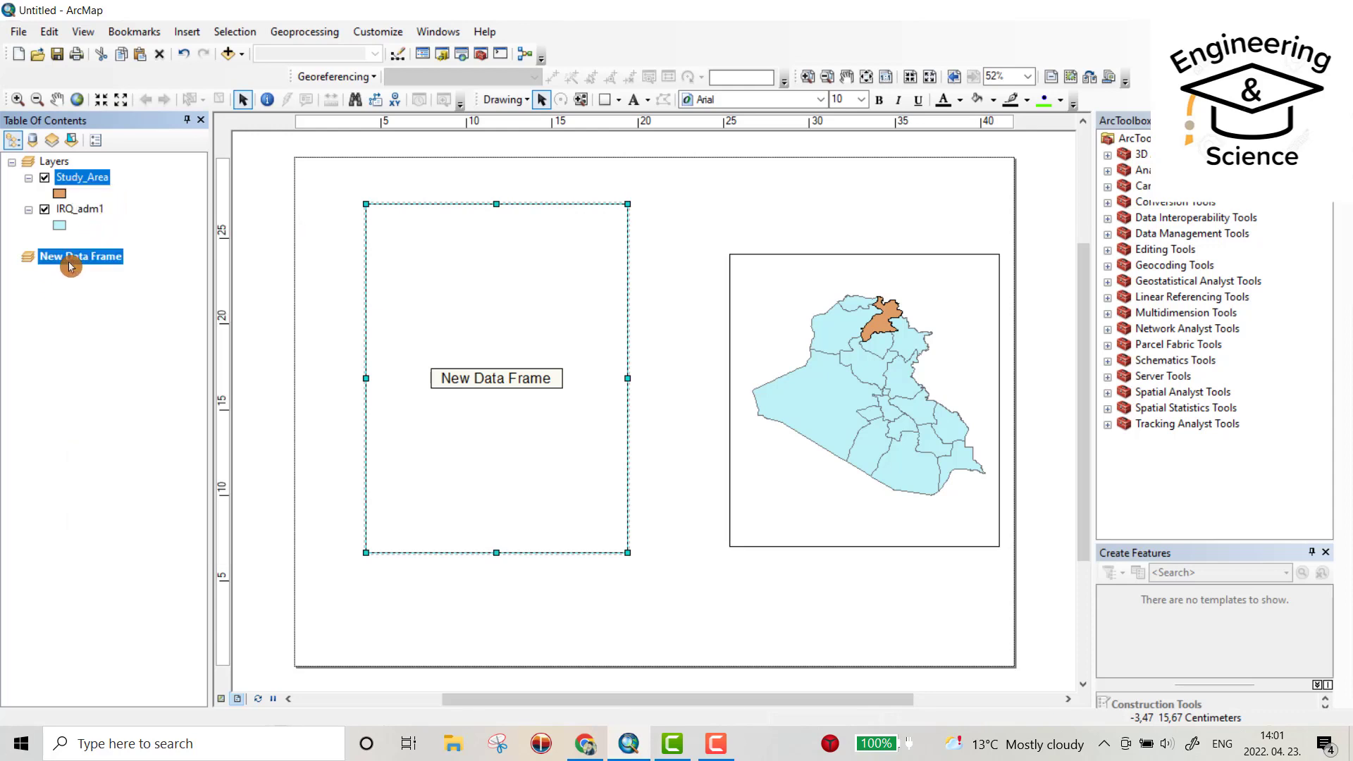
{"action": "left_click", "coordinate": [69, 265]}
{"action": "right_click", "coordinate": [69, 265]}
{"action": "left_click", "coordinate": [114, 350]}
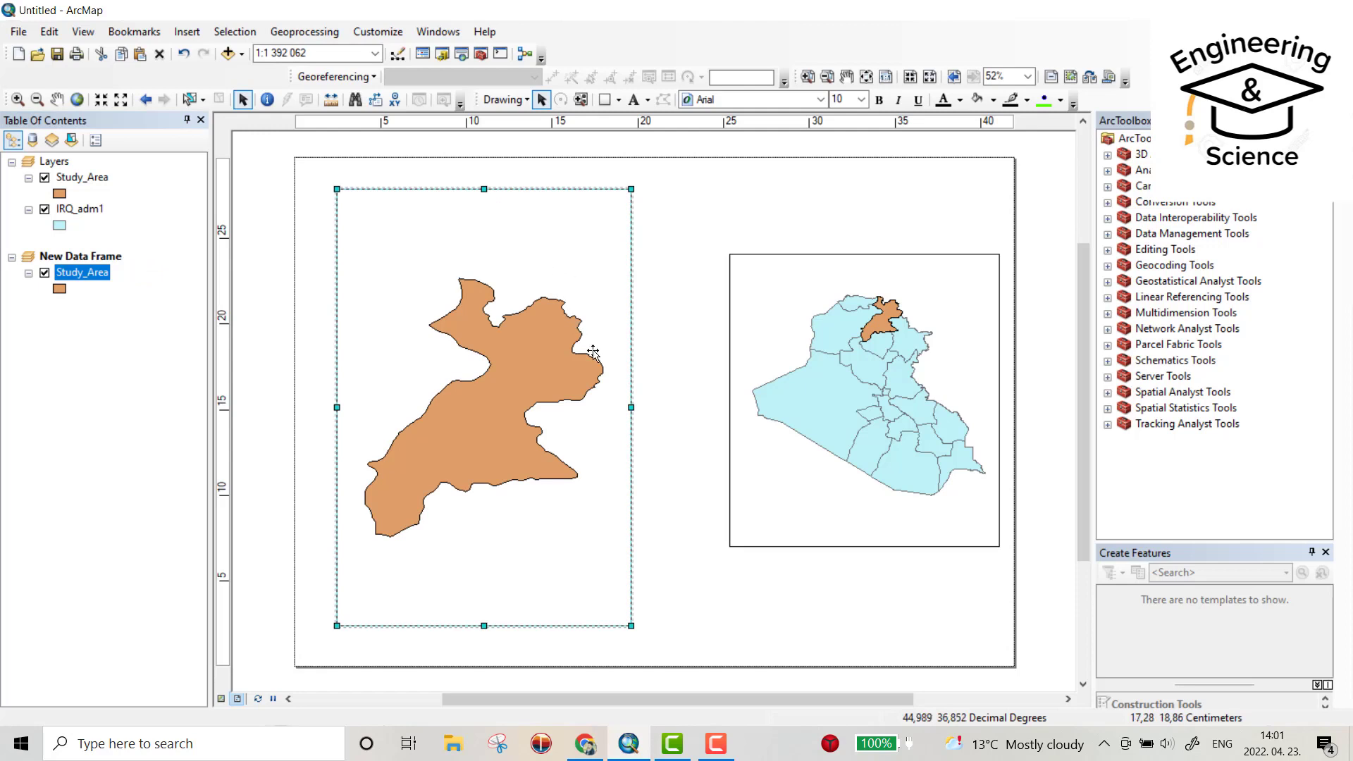
Widen the study area frame and zoom both frames to full extent, Iraq at 1:7 613 702
{"action": "left_click_drag", "start_coordinate": [629, 406], "coordinate": [660, 407]}
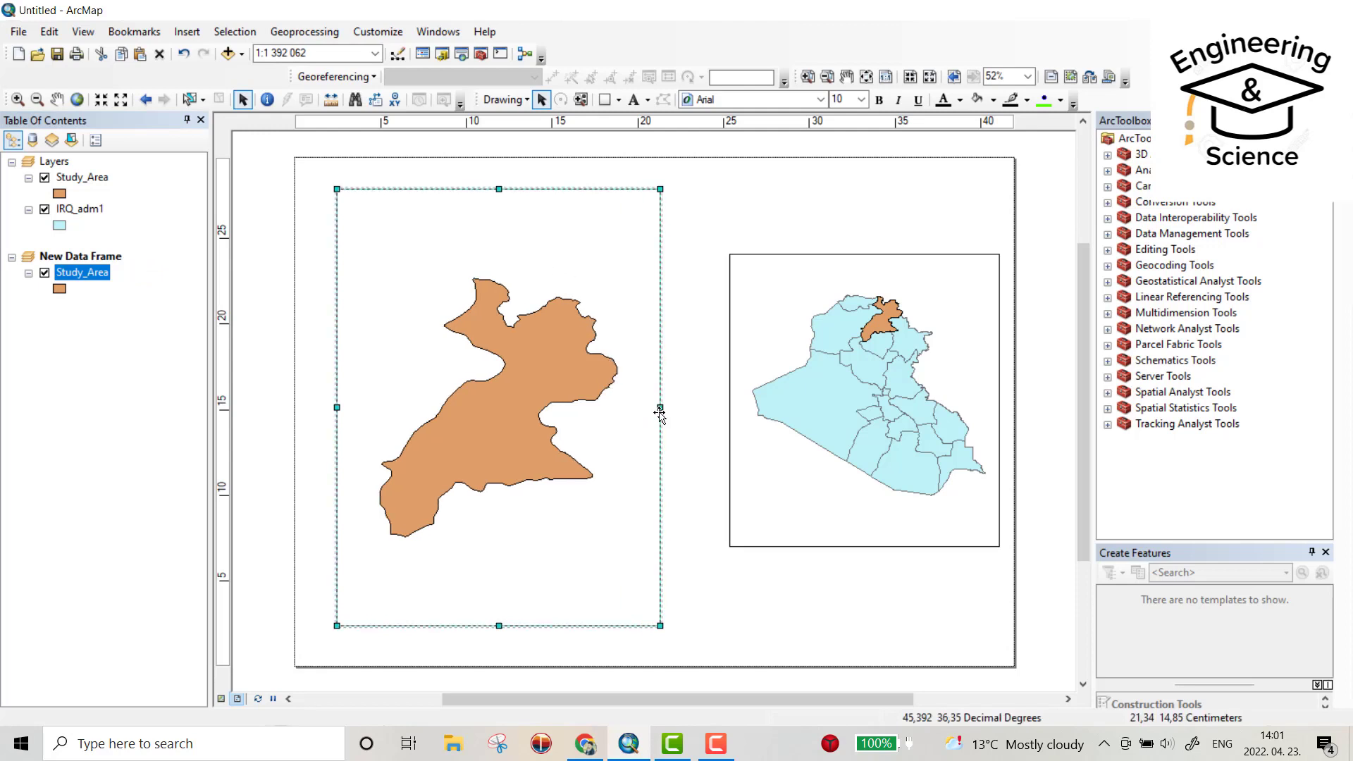
{"action": "right_click", "coordinate": [519, 258]}
{"action": "left_click", "coordinate": [560, 286]}
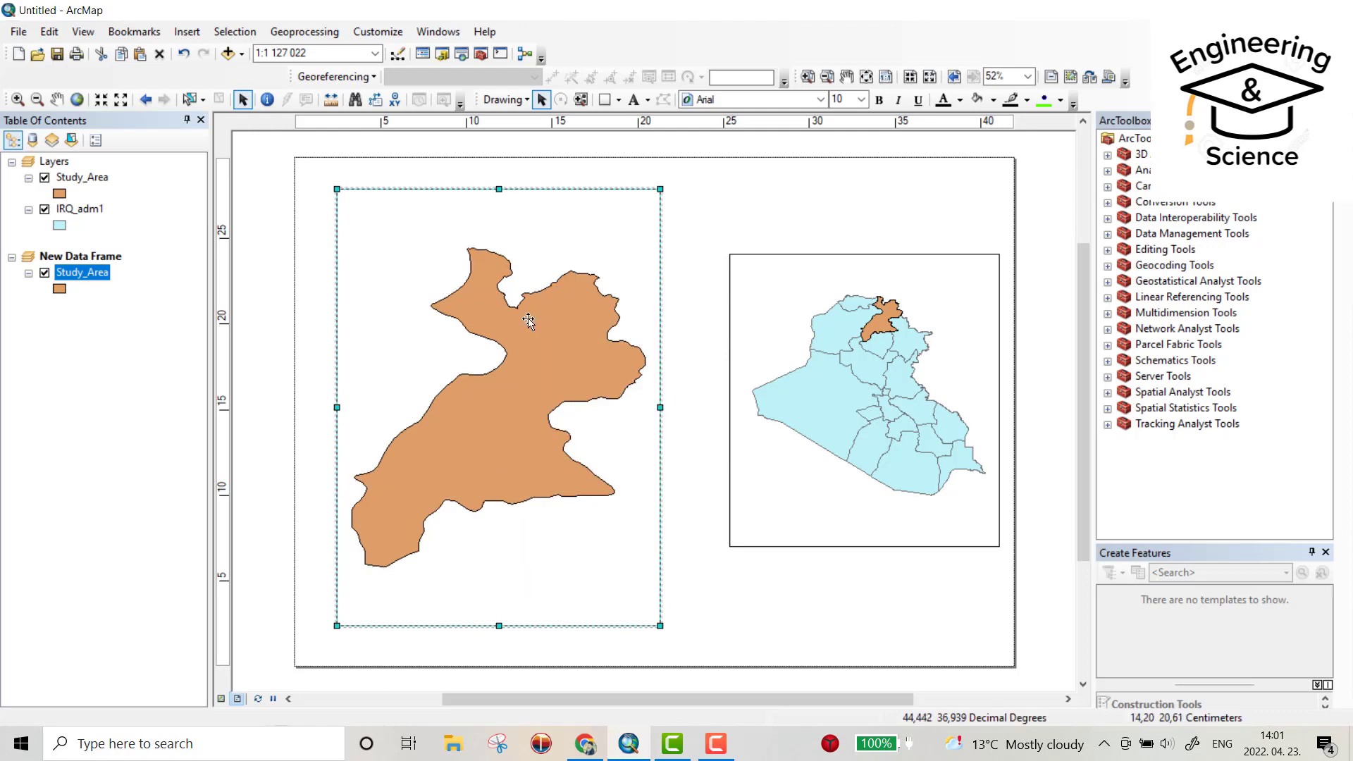
{"action": "left_click", "coordinate": [814, 305]}
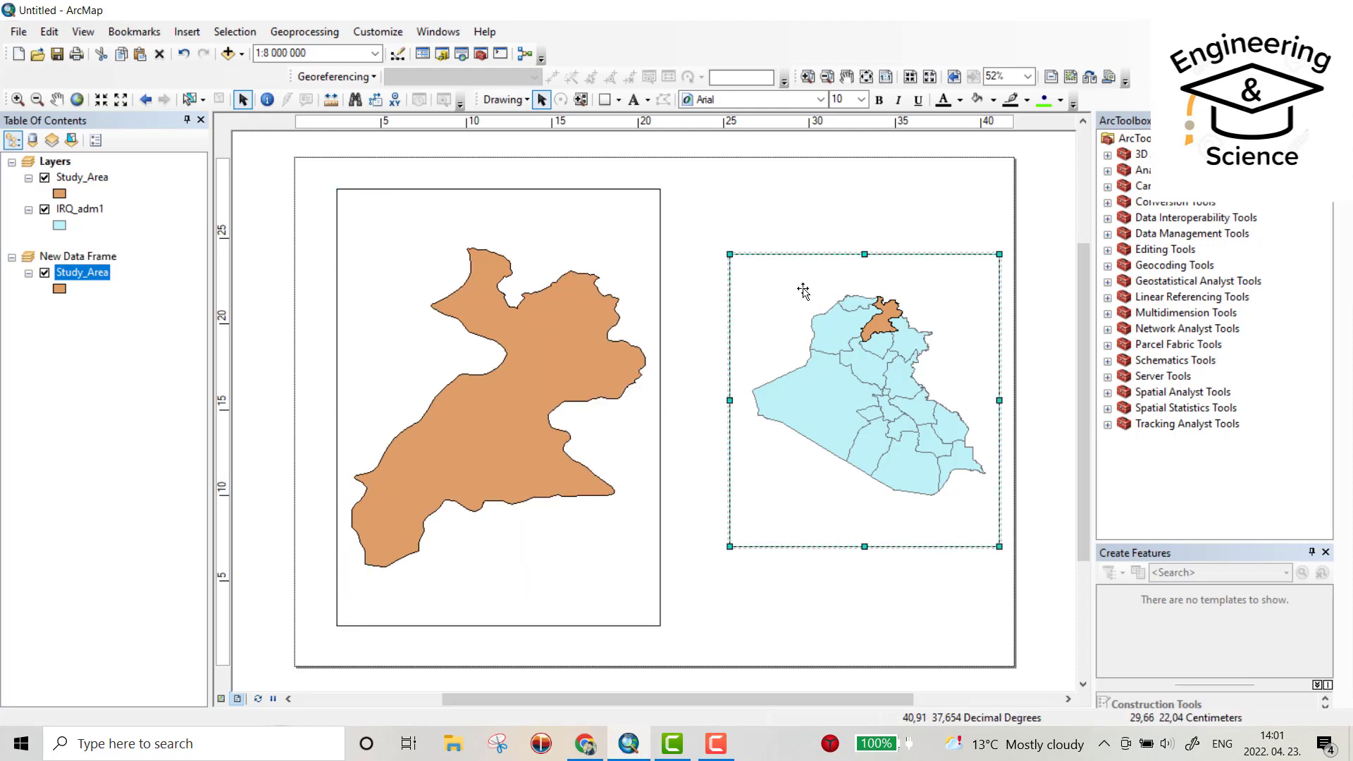
{"action": "right_click", "coordinate": [803, 291]}
{"action": "left_click", "coordinate": [821, 321]}
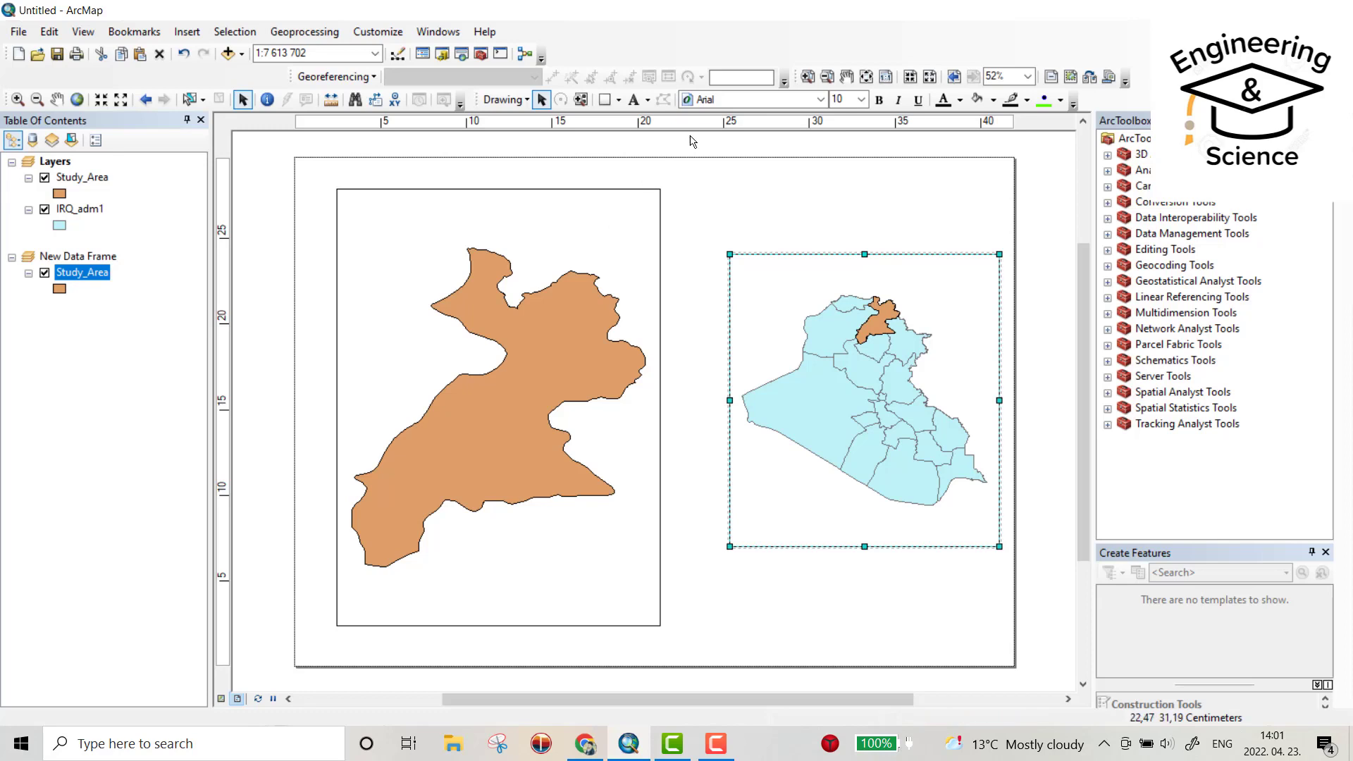
Show and dock the Draw toolbar, then choose the Rectangle shape
{"action": "right_click", "coordinate": [637, 34]}
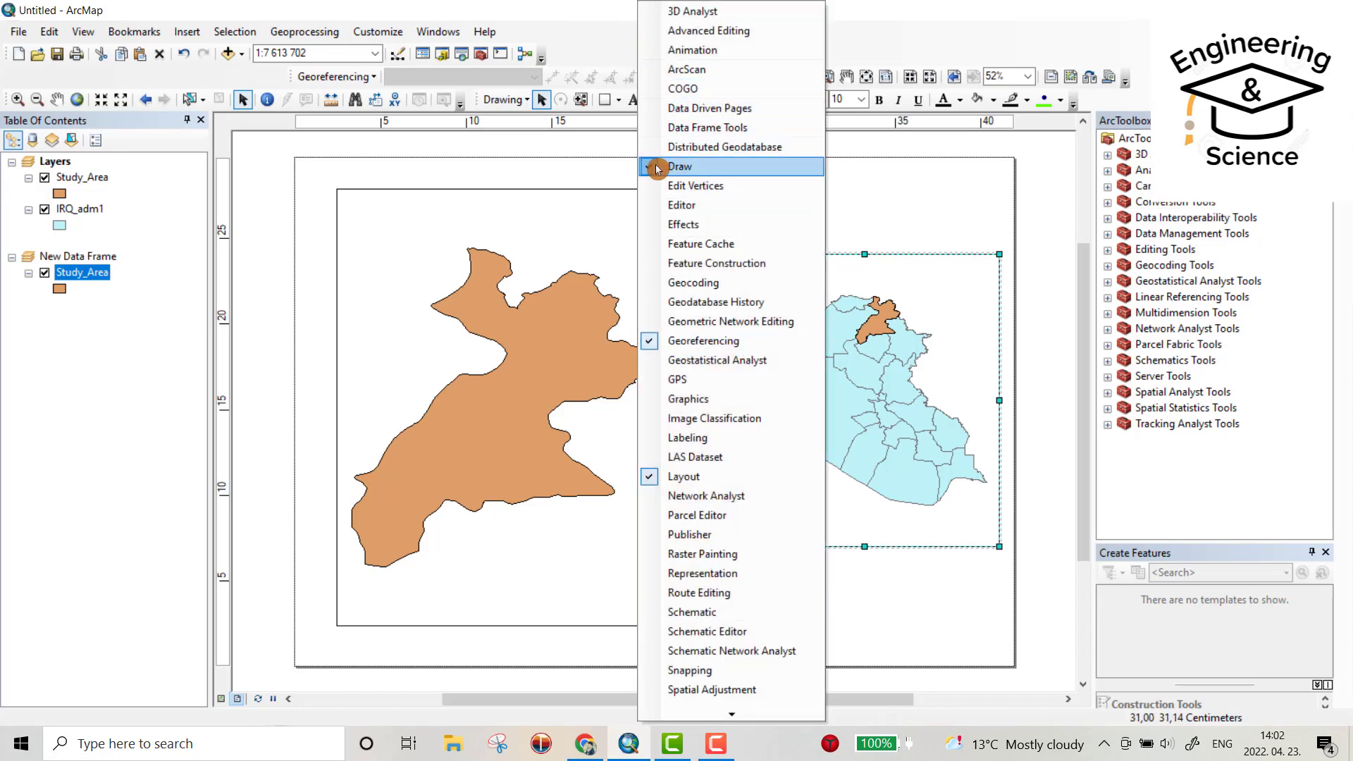
{"action": "left_click", "coordinate": [656, 167]}
{"action": "right_click", "coordinate": [667, 58]}
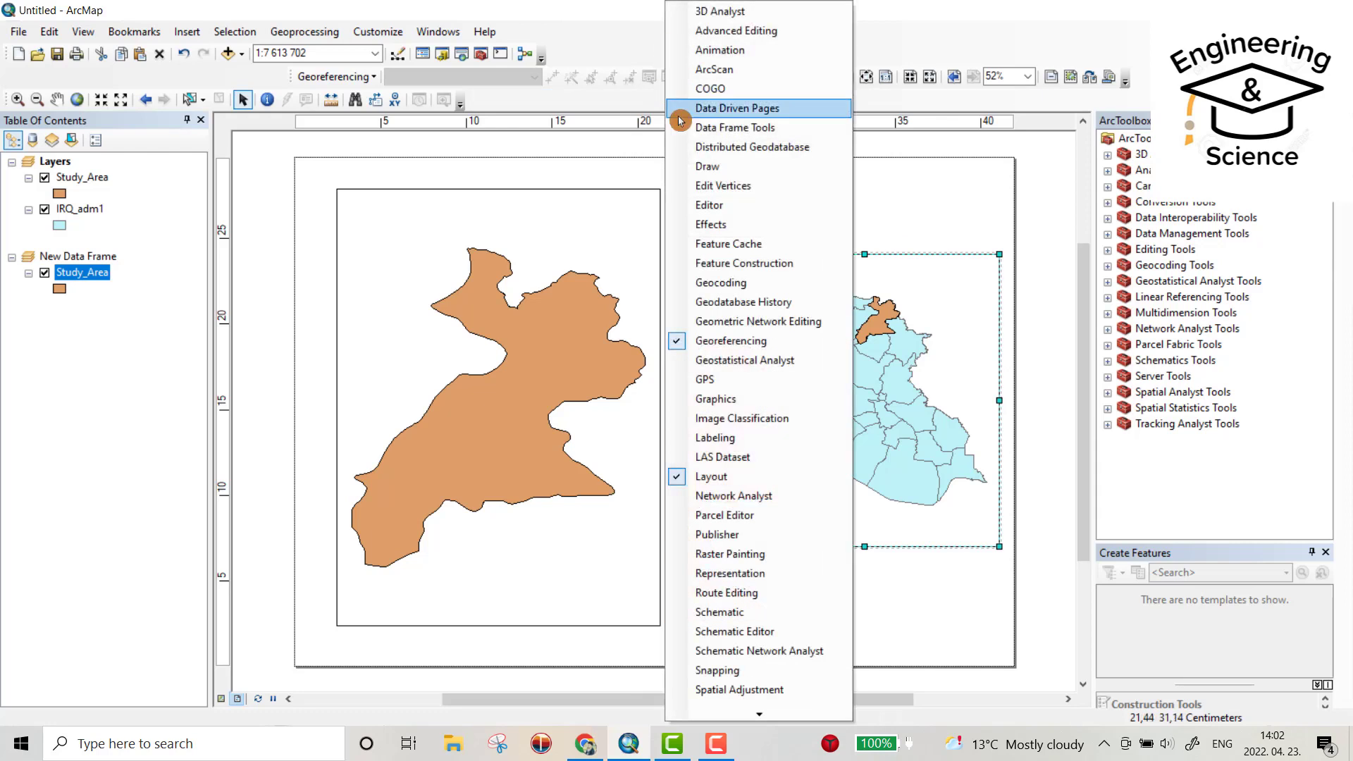
{"action": "left_click", "coordinate": [697, 166]}
{"action": "left_click_drag", "start_coordinate": [676, 100], "coordinate": [537, 102]}
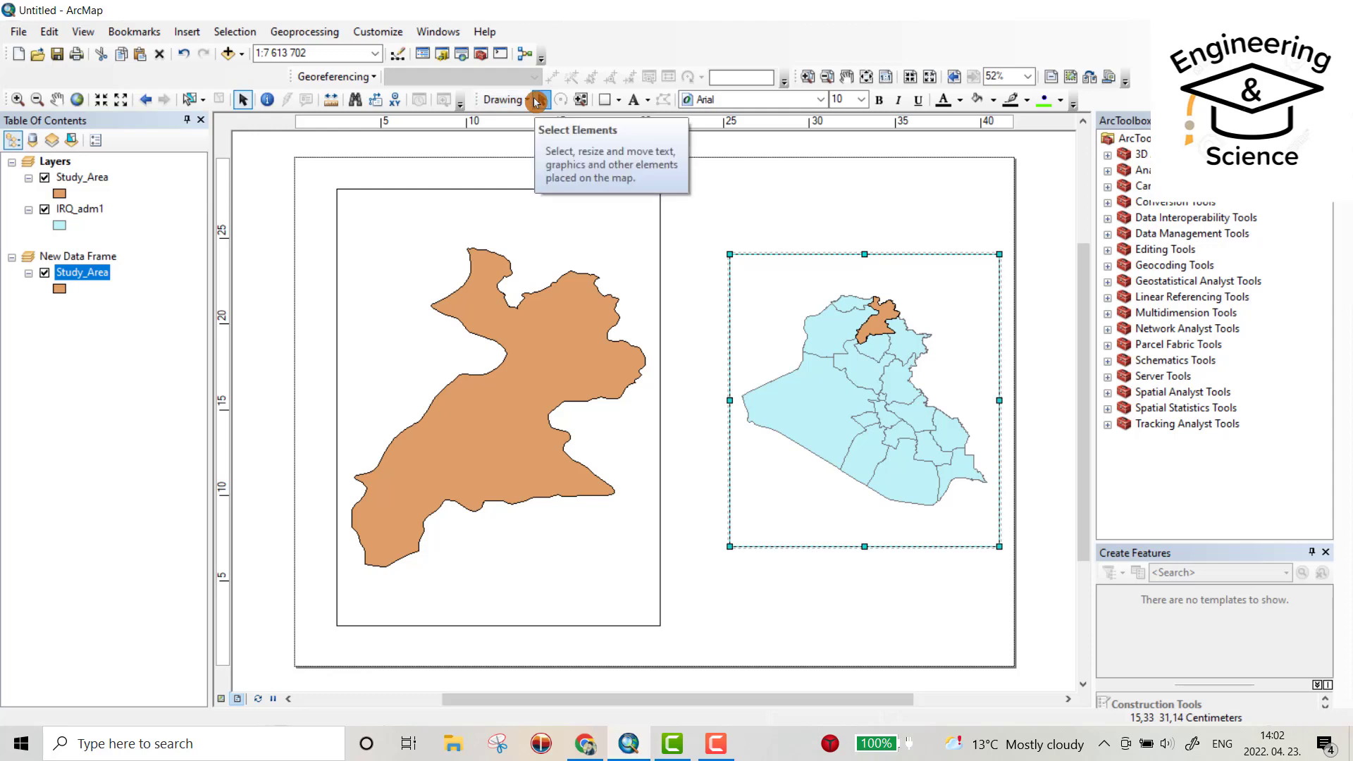
{"action": "left_click", "coordinate": [620, 105]}
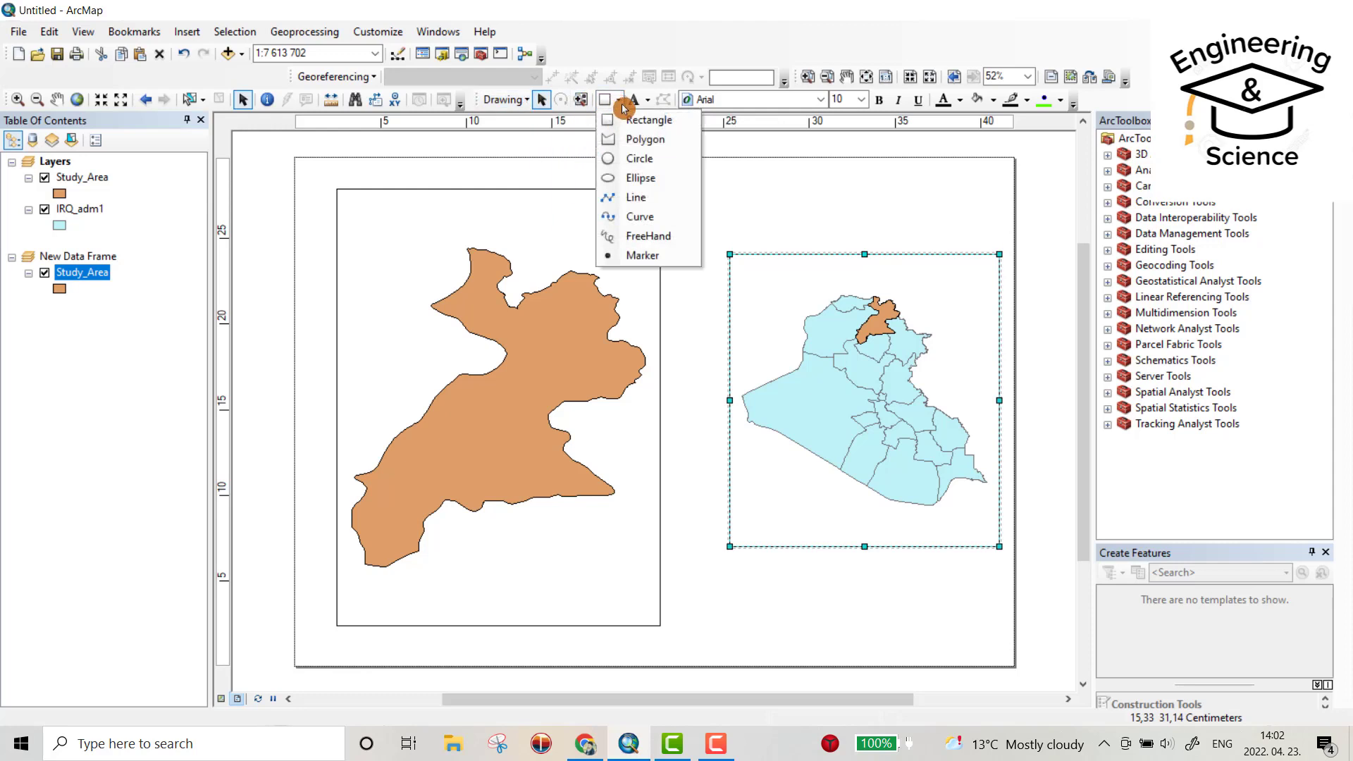
{"action": "left_click", "coordinate": [632, 120]}
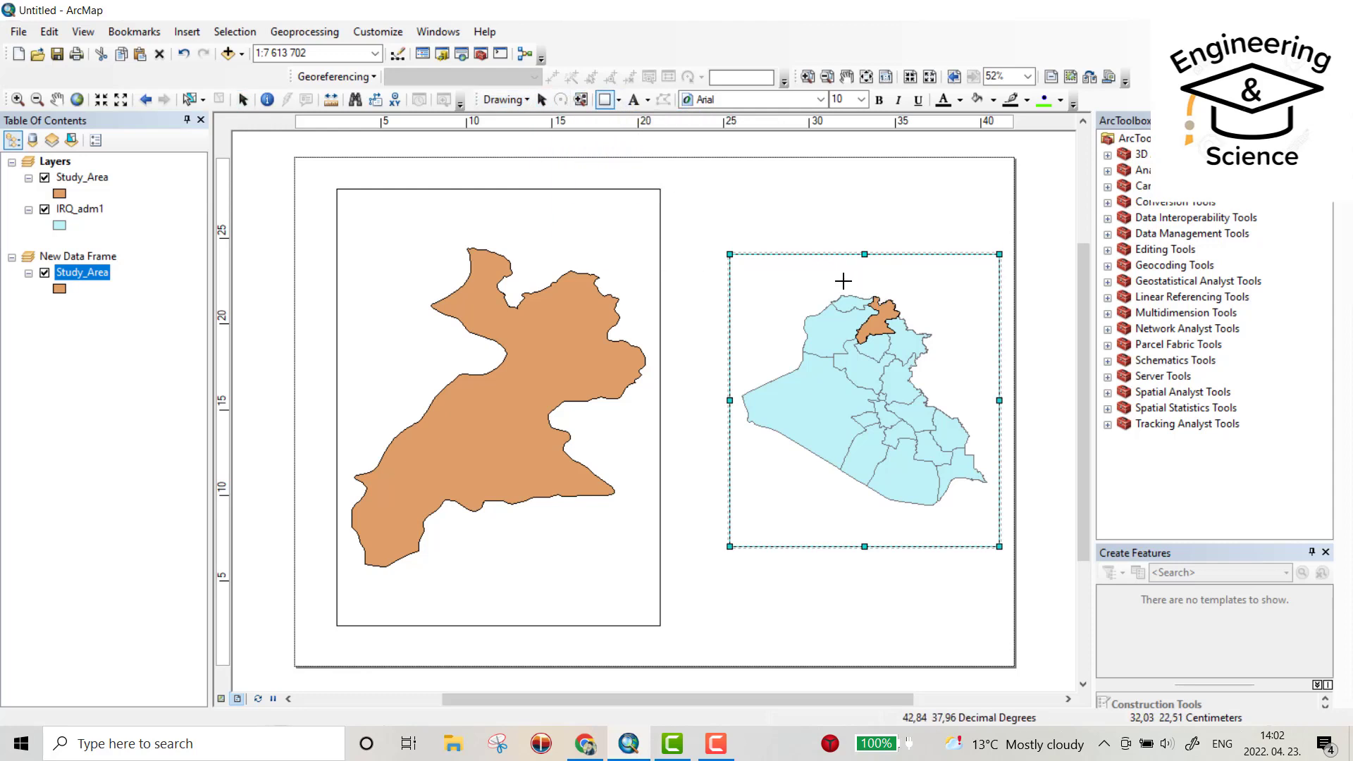
Draw a rectangle around the study area on the inset with no fill and a red outline
{"action": "left_click_drag", "start_coordinate": [843, 281], "coordinate": [913, 352]}
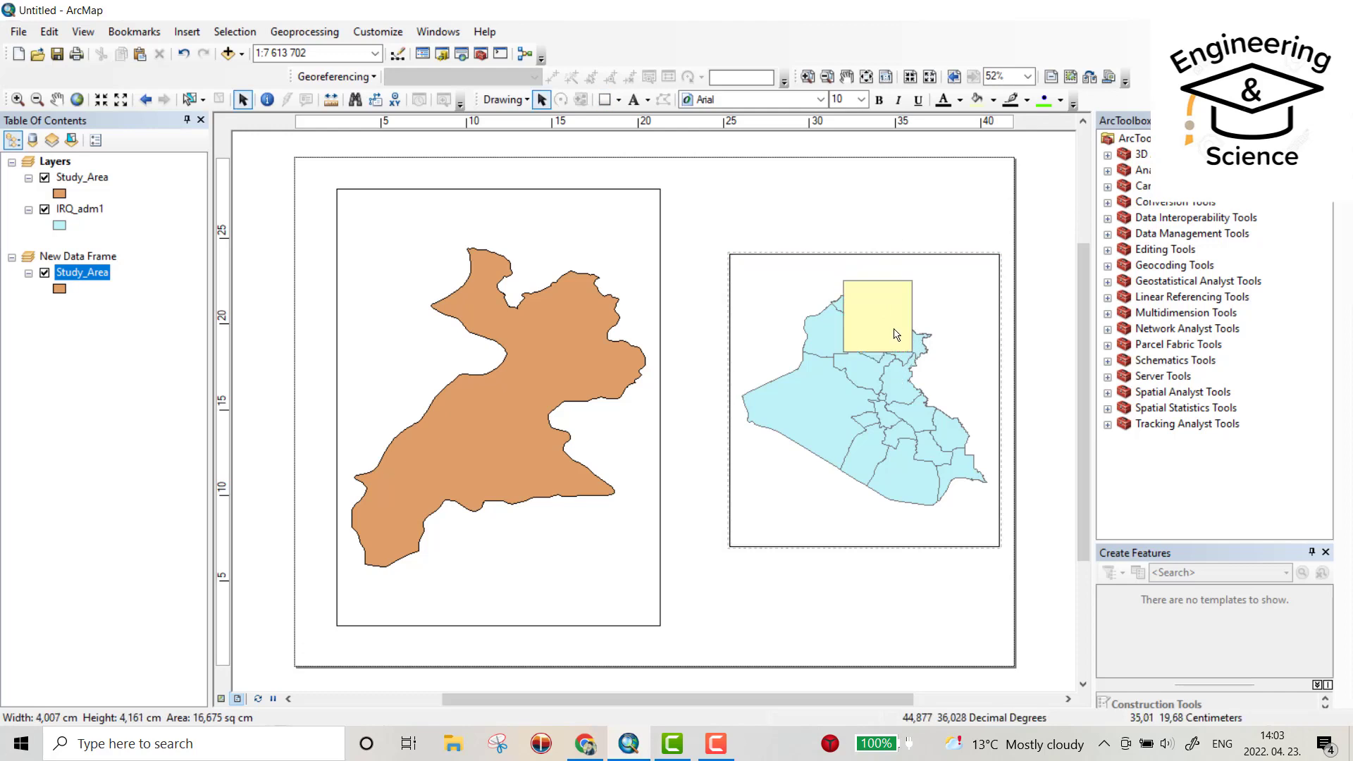
{"action": "double_click", "coordinate": [889, 326]}
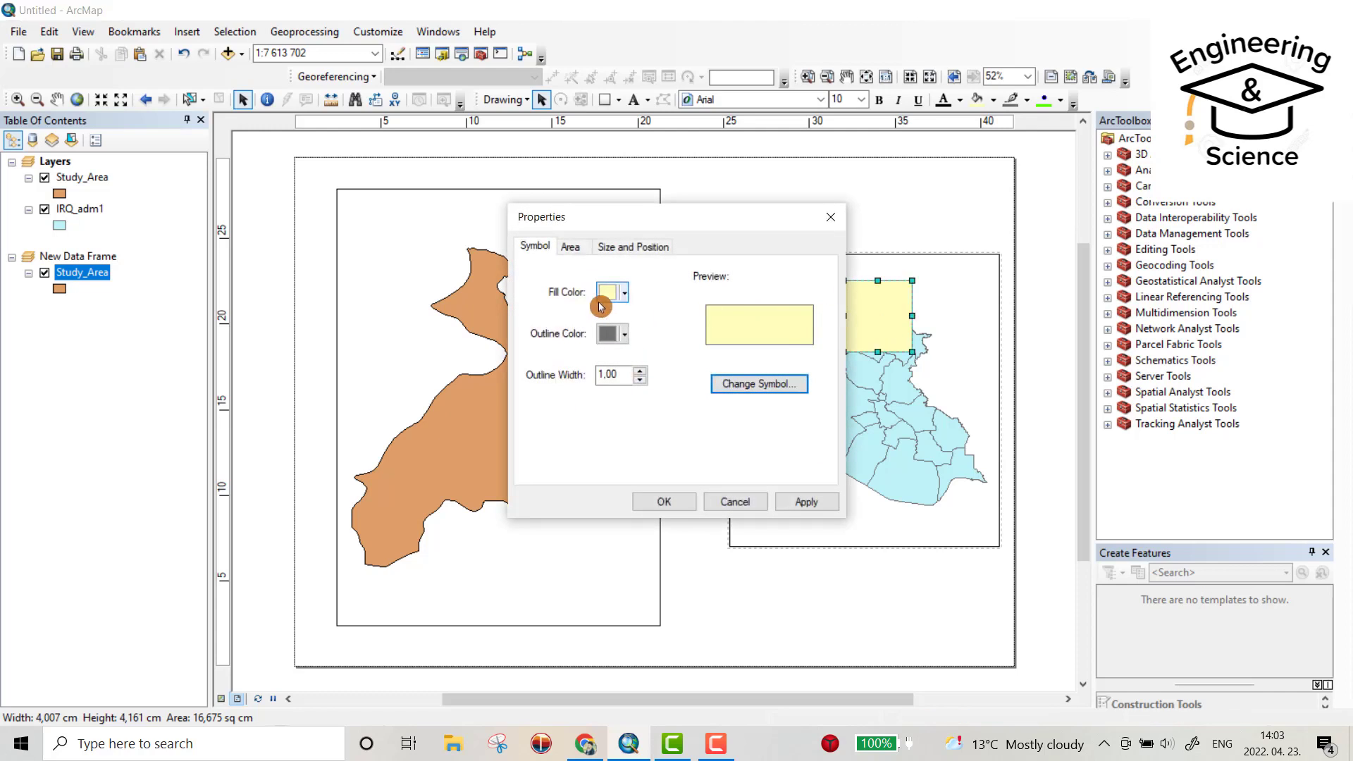
{"action": "left_click", "coordinate": [627, 296]}
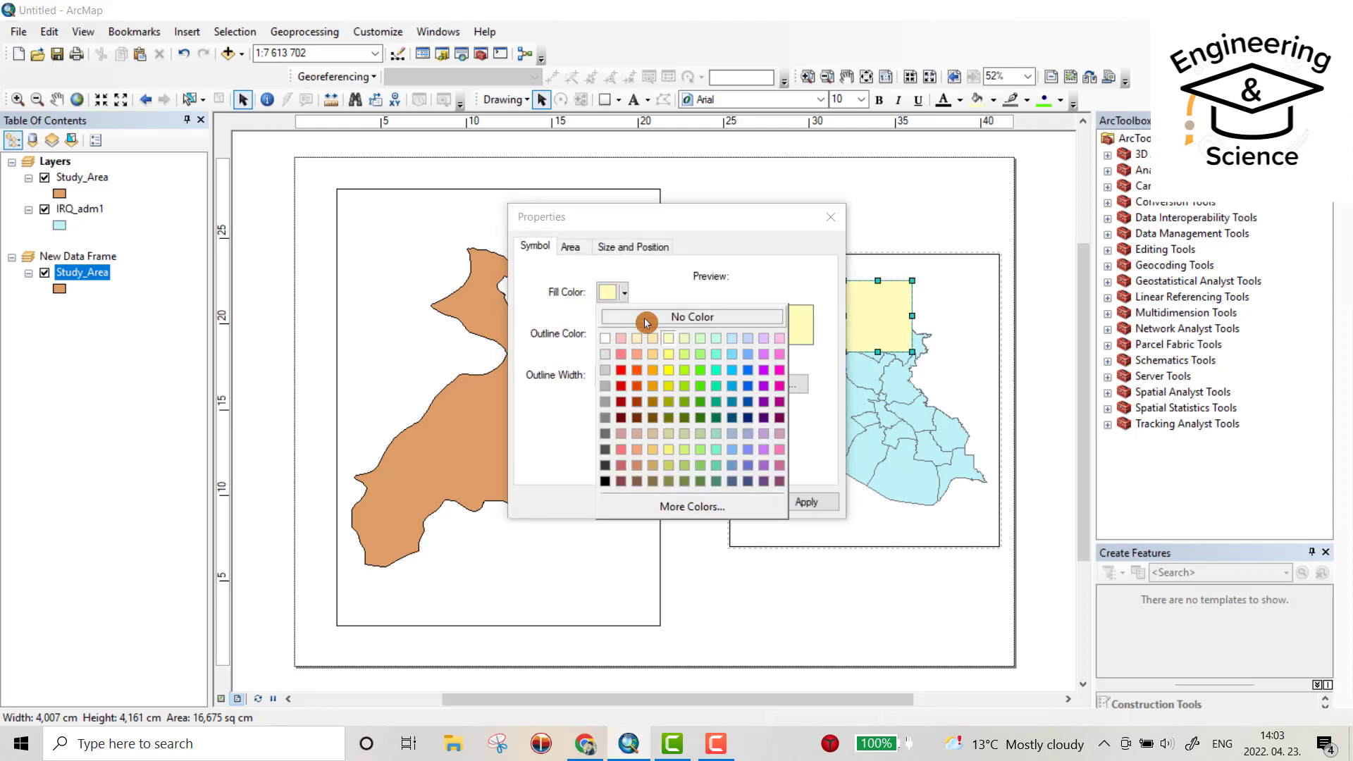
{"action": "left_click", "coordinate": [652, 319]}
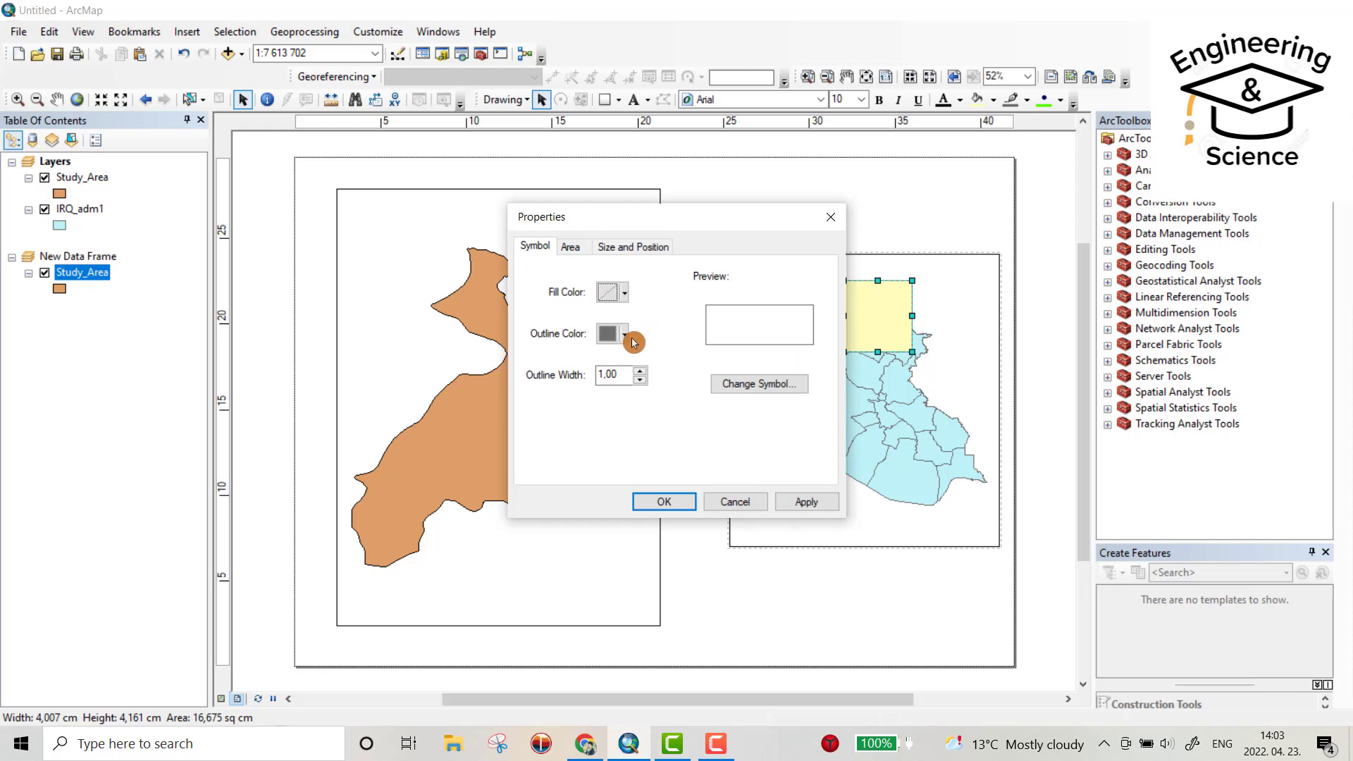
{"action": "left_click", "coordinate": [626, 337]}
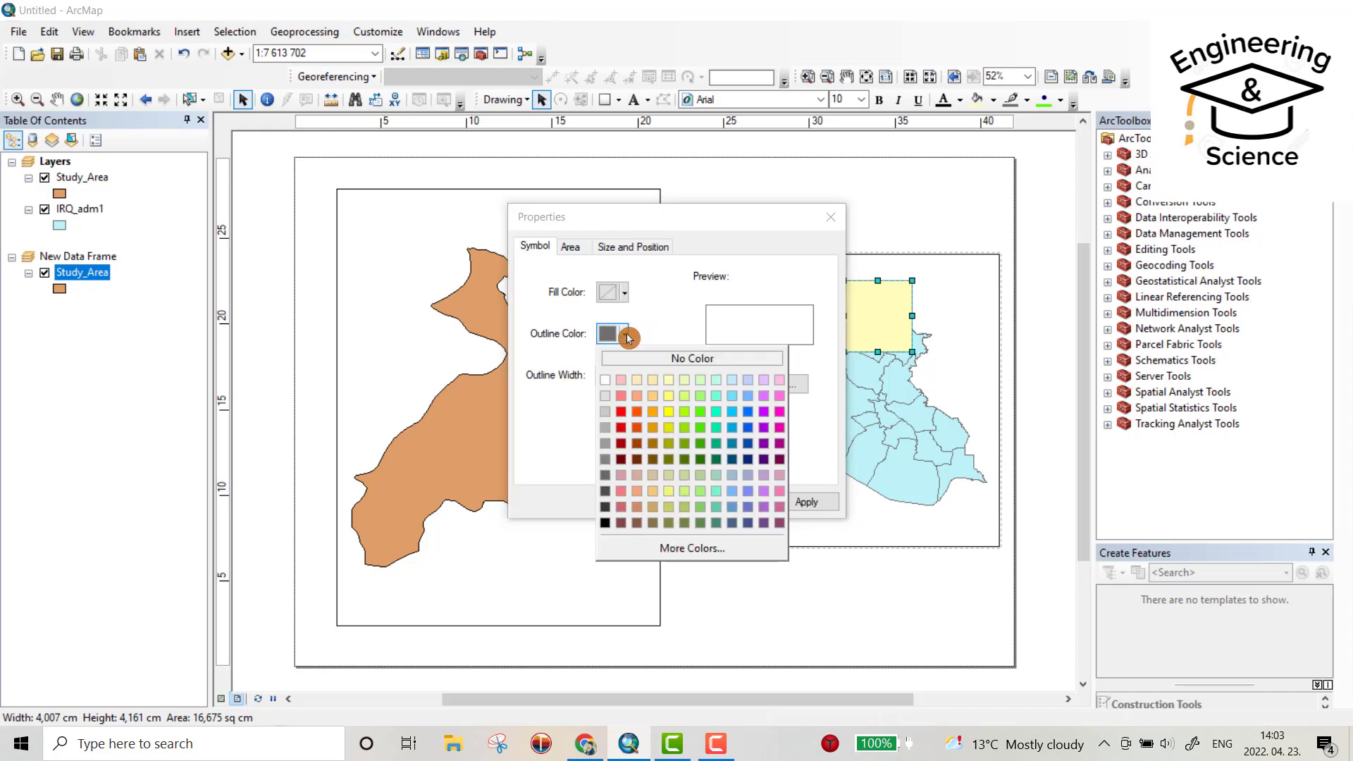
{"action": "left_click", "coordinate": [622, 415]}
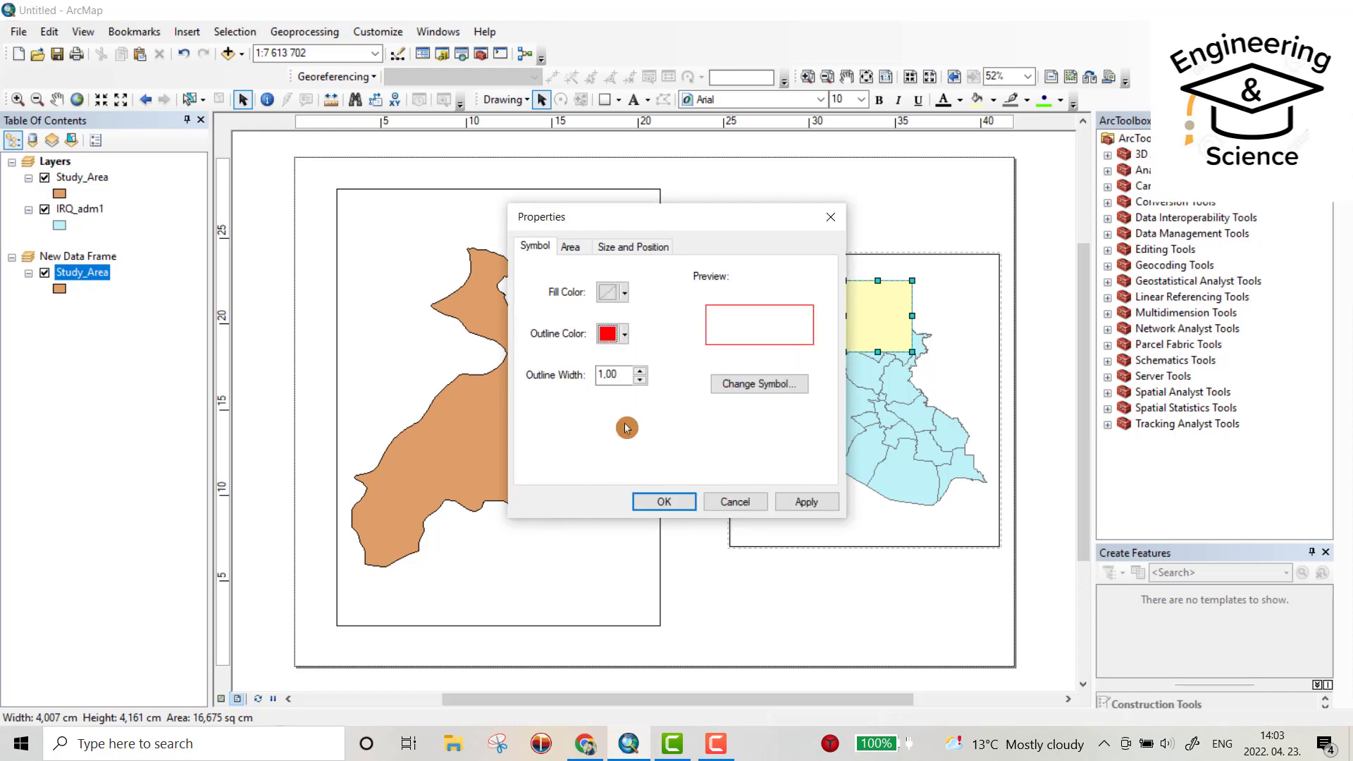
{"action": "left_click", "coordinate": [666, 502]}
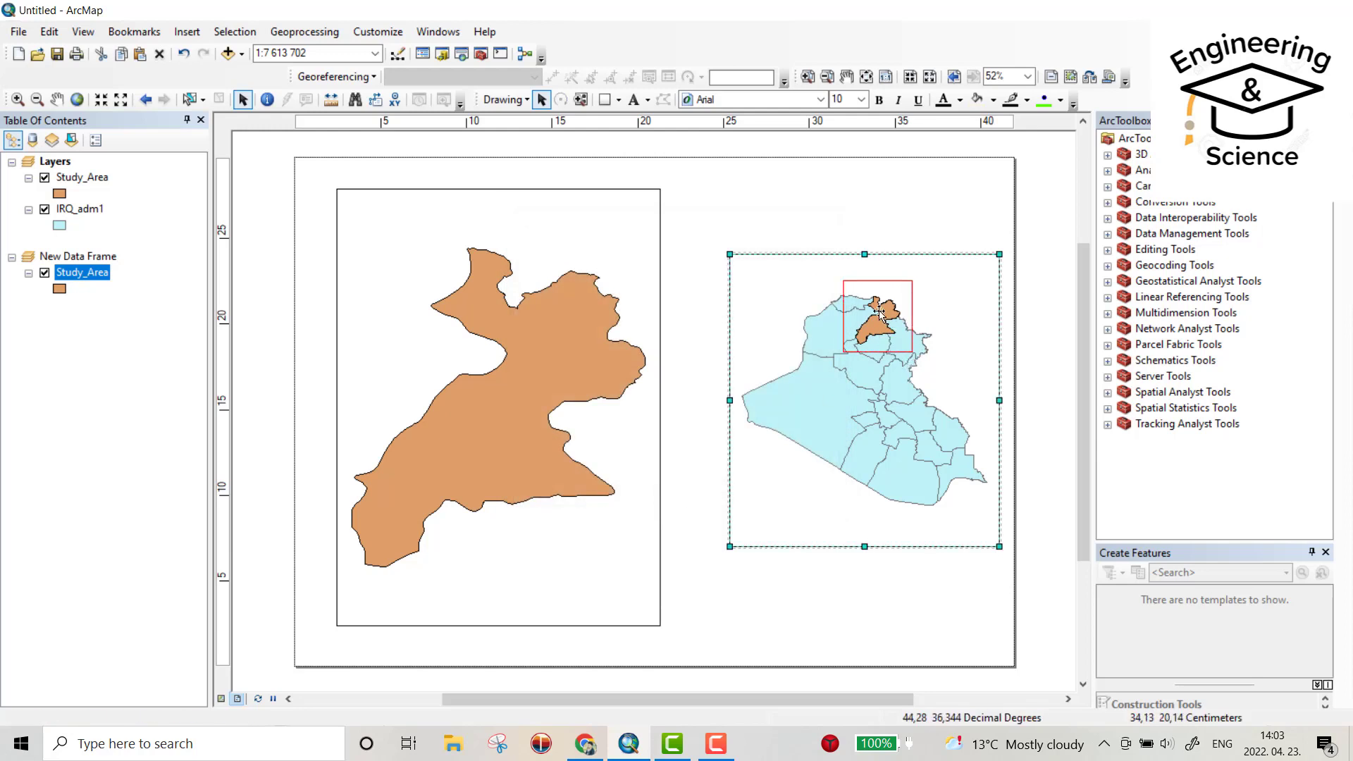
{"action": "left_click", "coordinate": [799, 130]}
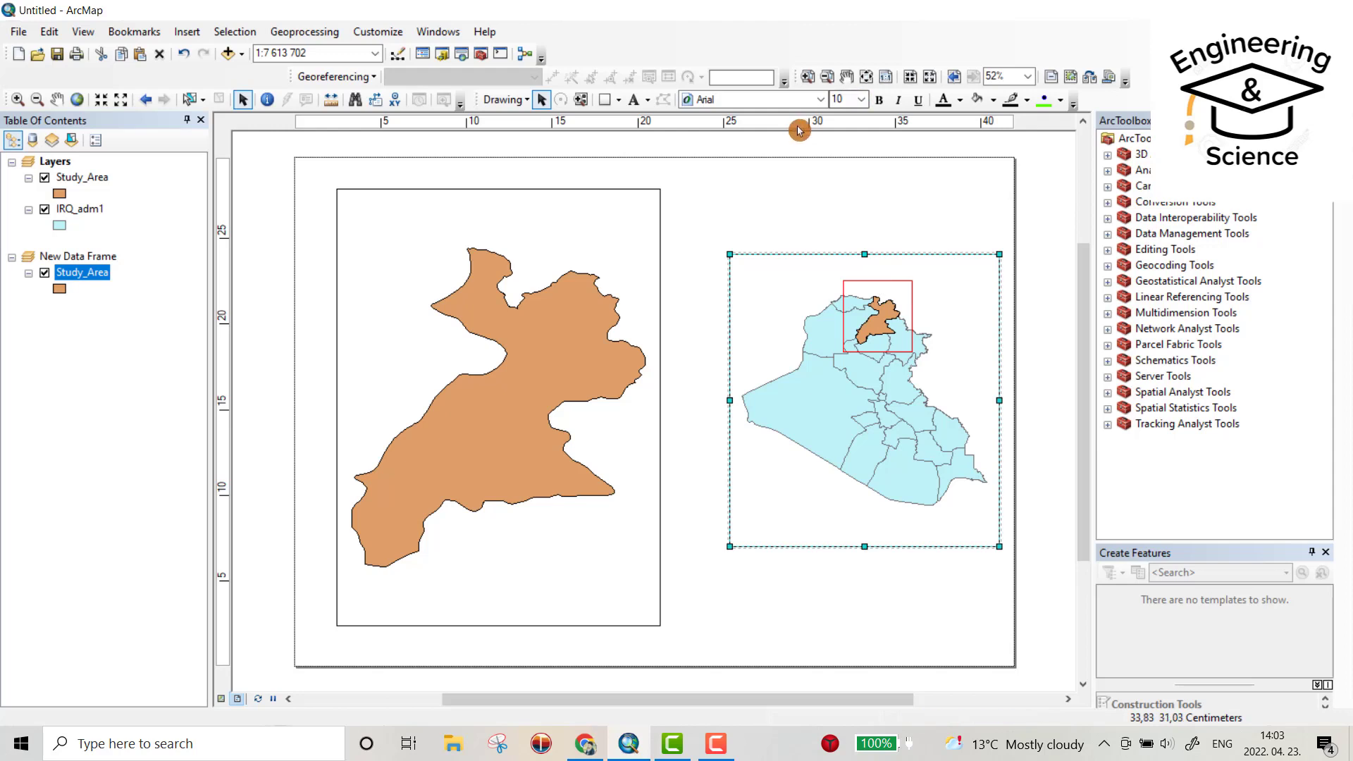
Draw two connector lines from the red box's corners to the main frame's corners
{"action": "left_click", "coordinate": [619, 105]}
{"action": "left_click", "coordinate": [643, 197]}
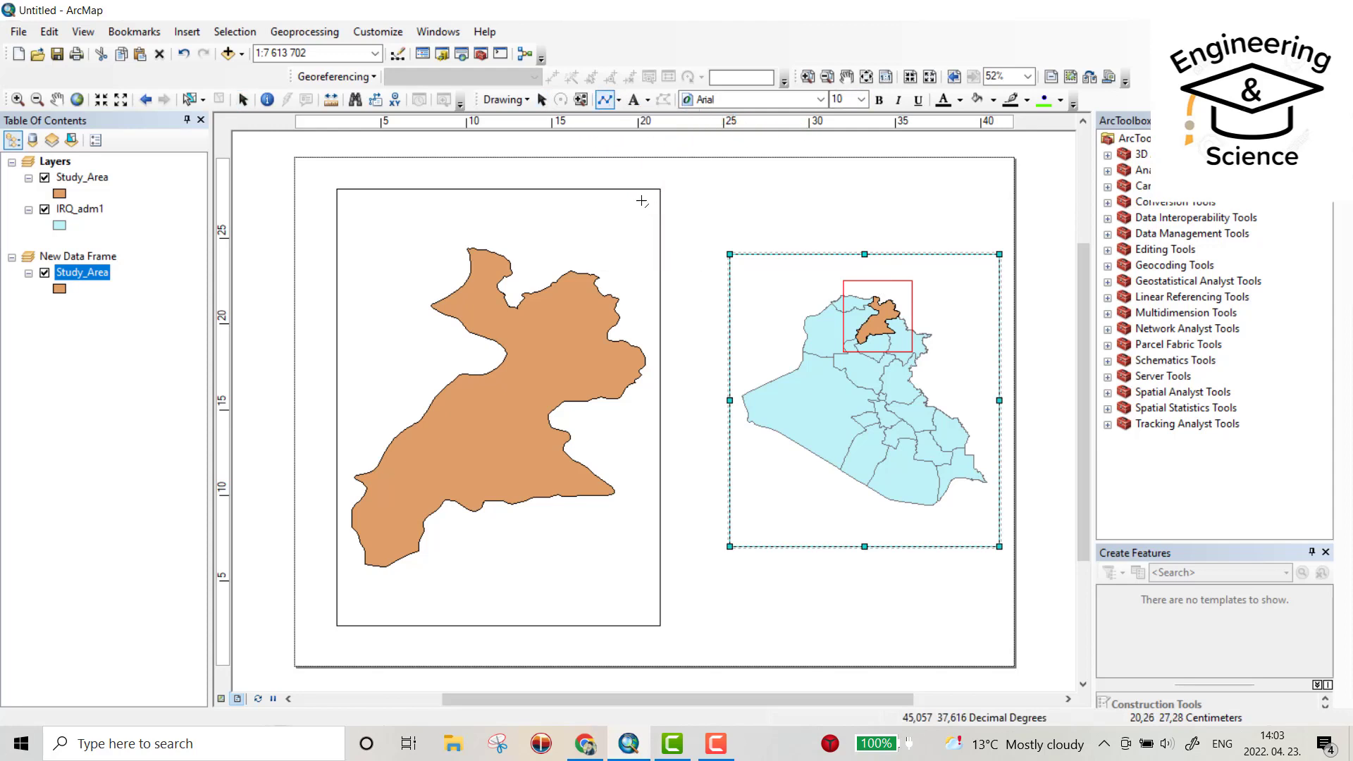
{"action": "left_click", "coordinate": [843, 281]}
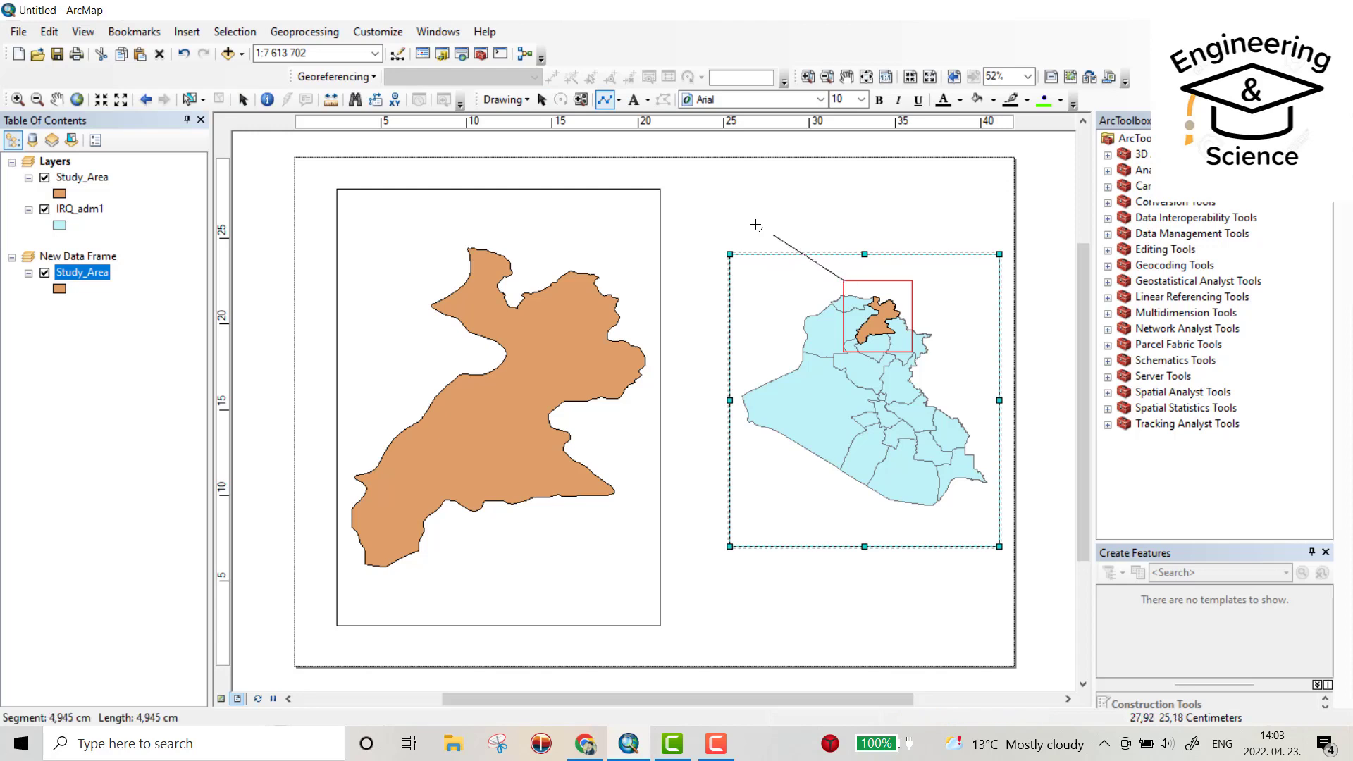
{"action": "double_click", "coordinate": [660, 189]}
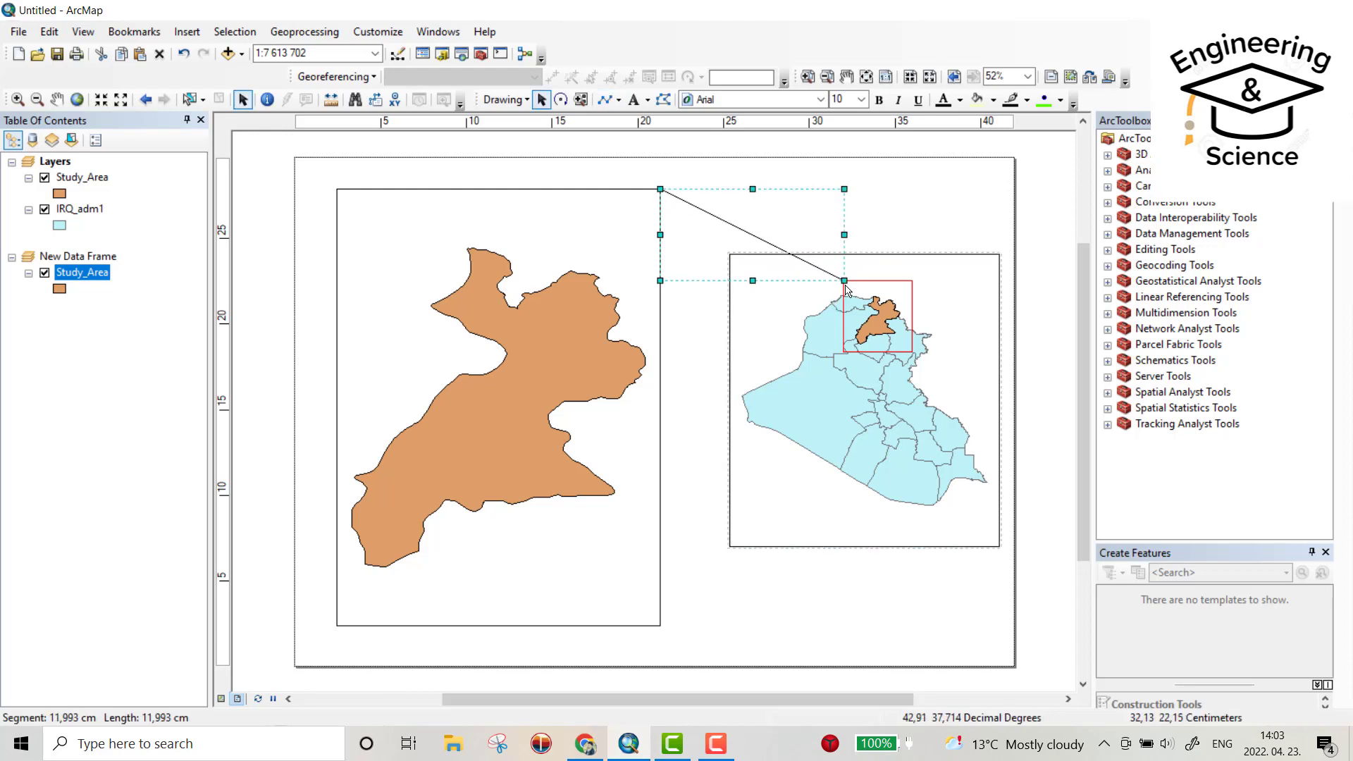
{"action": "left_click", "coordinate": [615, 103]}
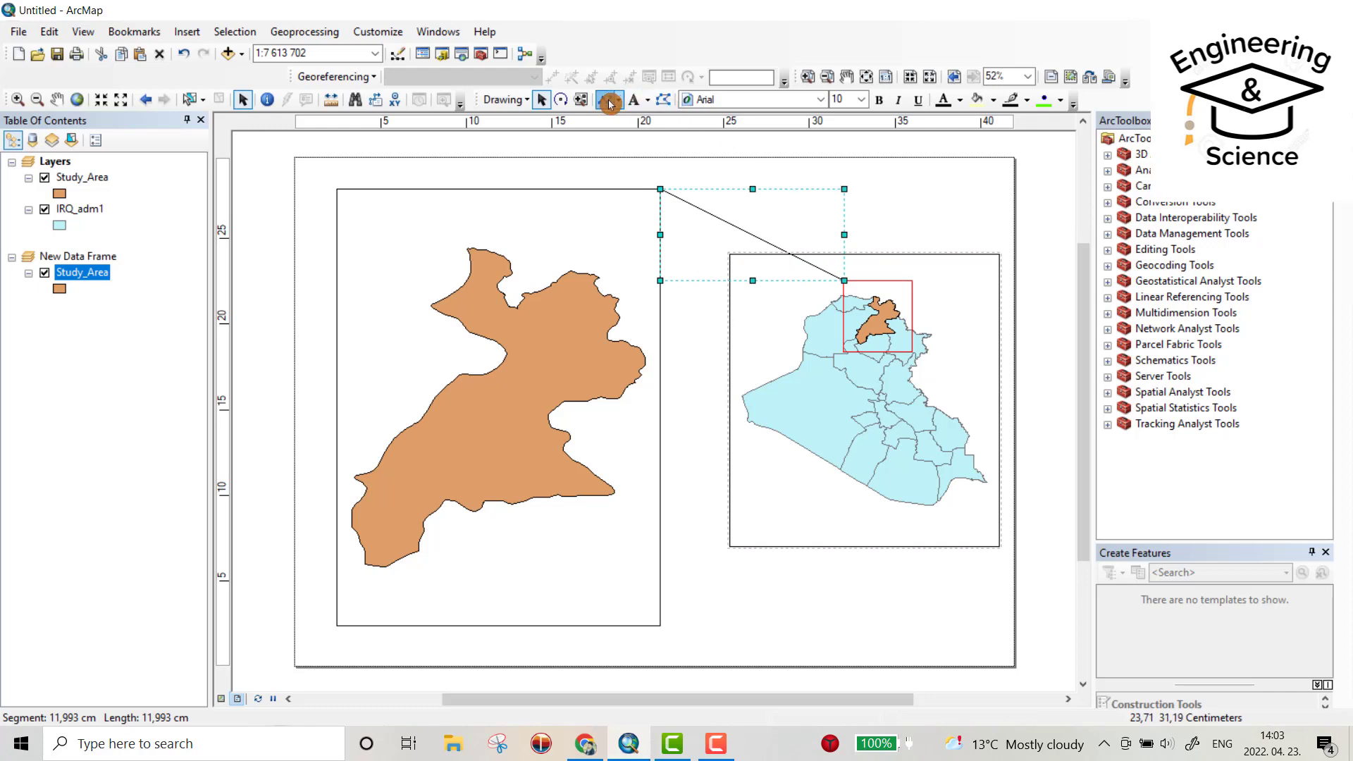
{"action": "left_click", "coordinate": [842, 353]}
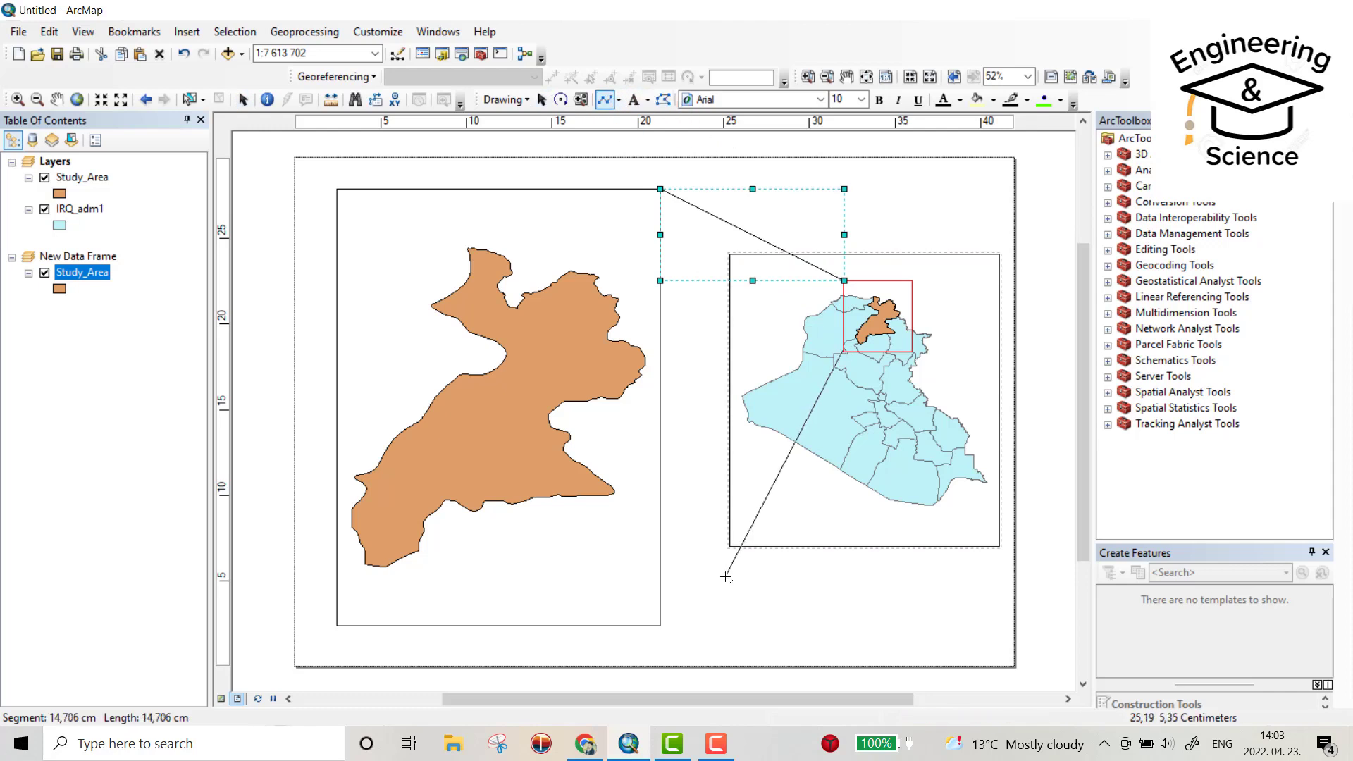
{"action": "left_click", "coordinate": [660, 625]}
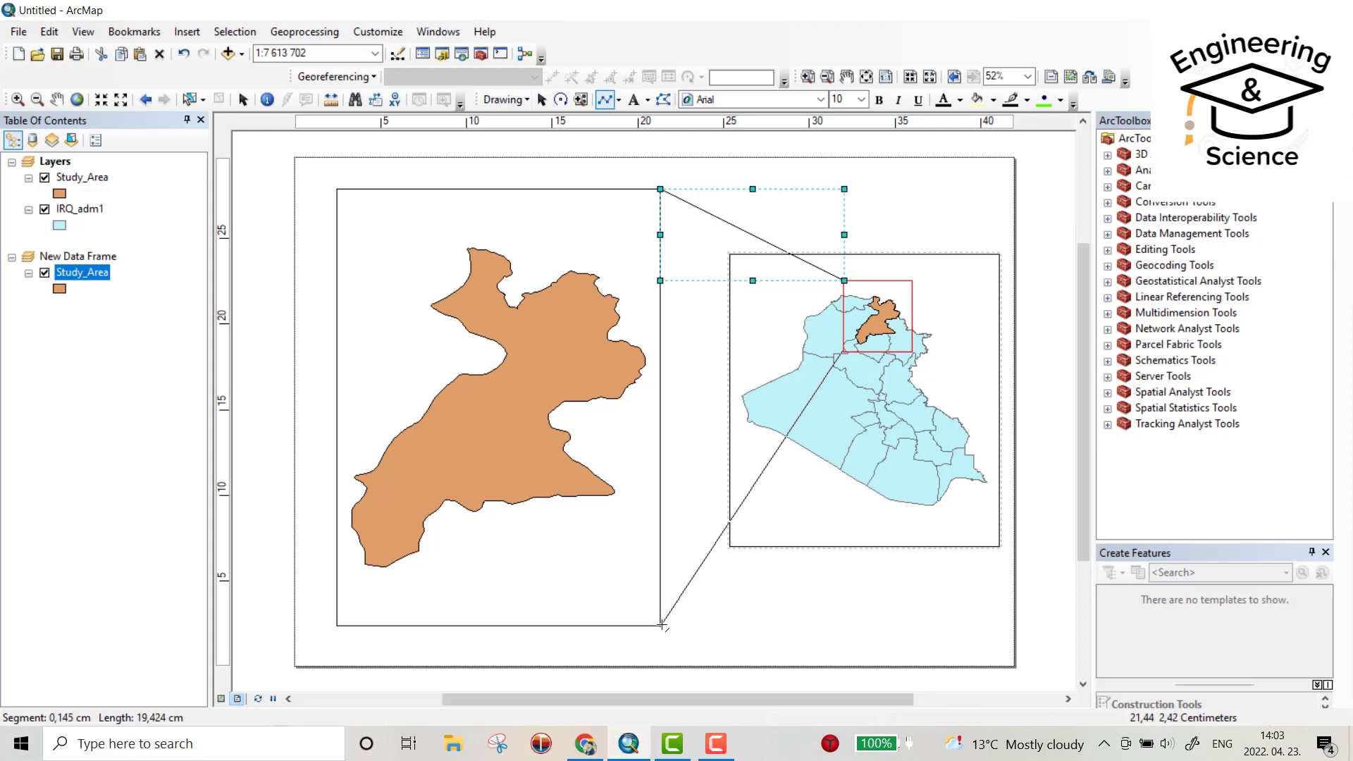
{"action": "double_click", "coordinate": [661, 626]}
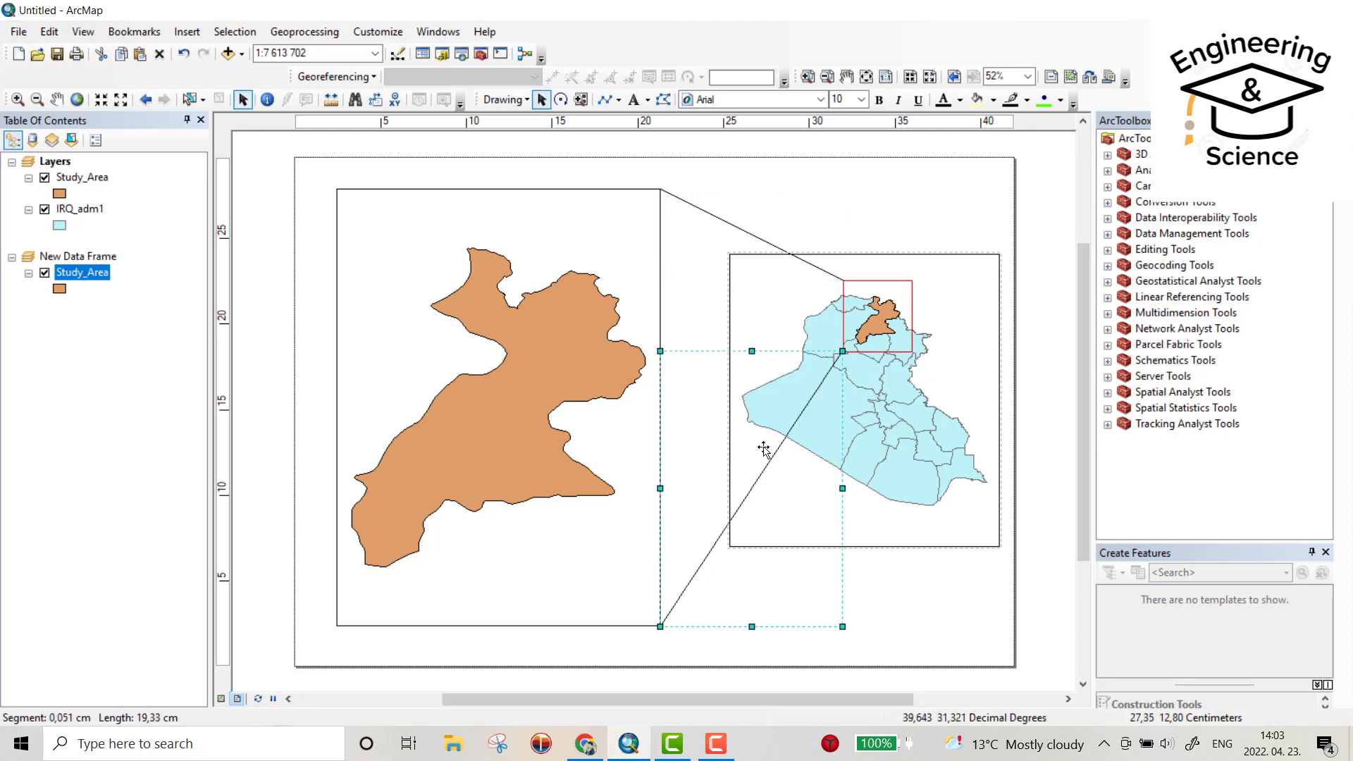
{"action": "left_click", "coordinate": [813, 196]}
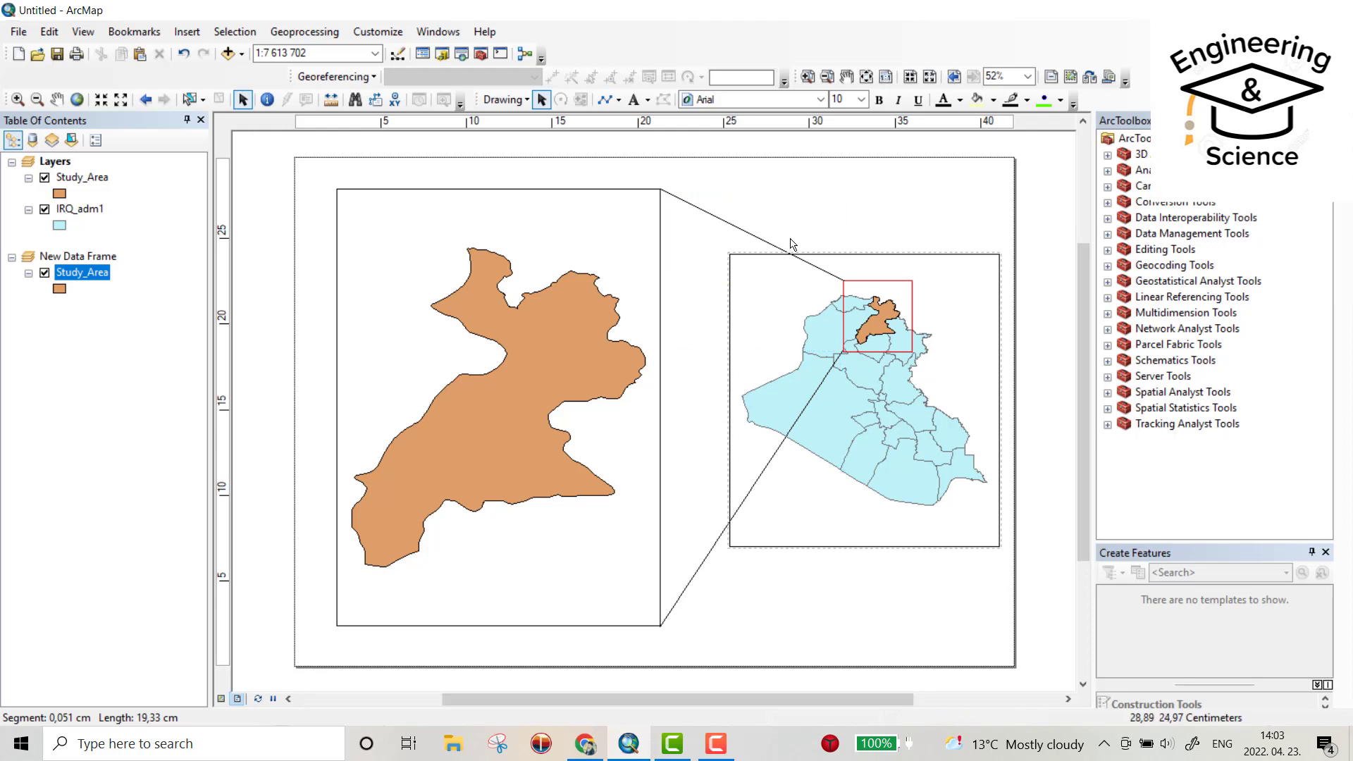
Group both connector lines with the red extent box
{"action": "left_click", "coordinate": [742, 231]}
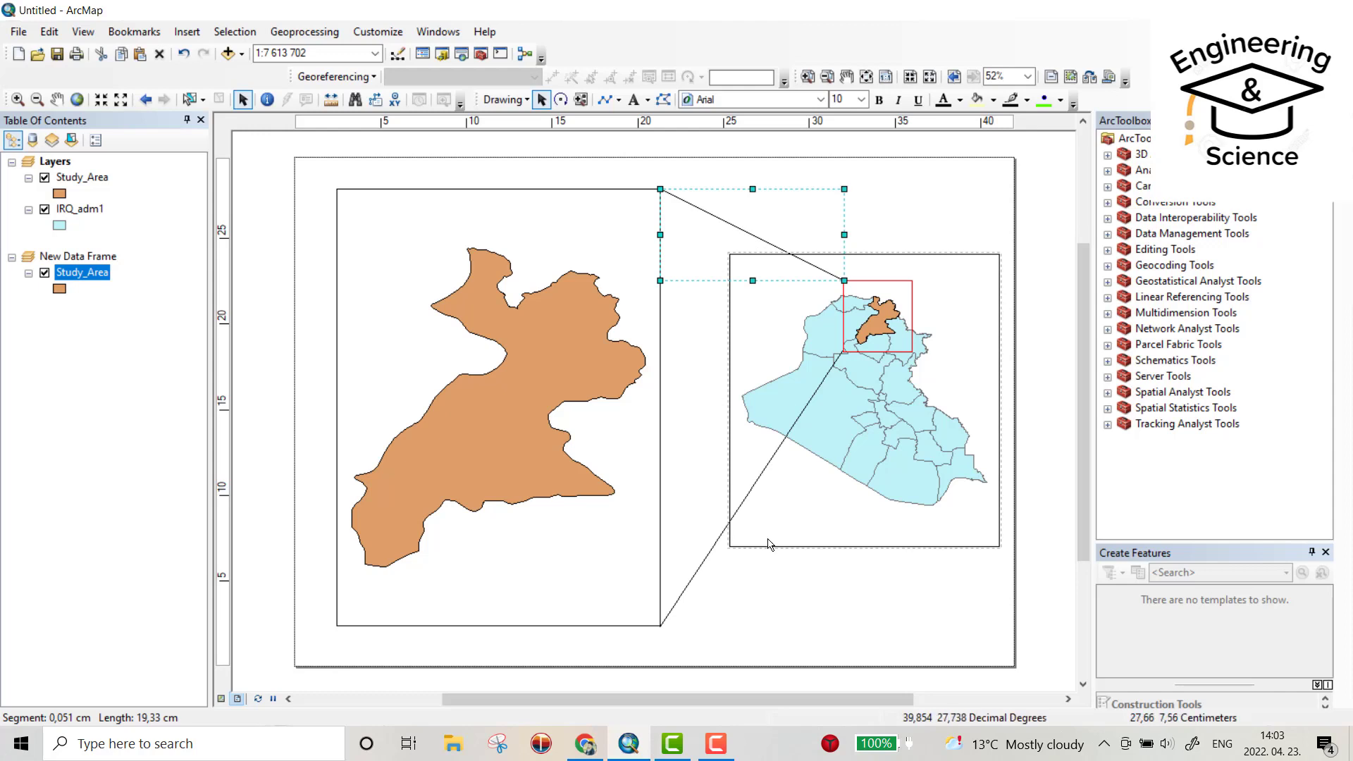
{"action": "left_click", "coordinate": [713, 543], "text": "shift"}
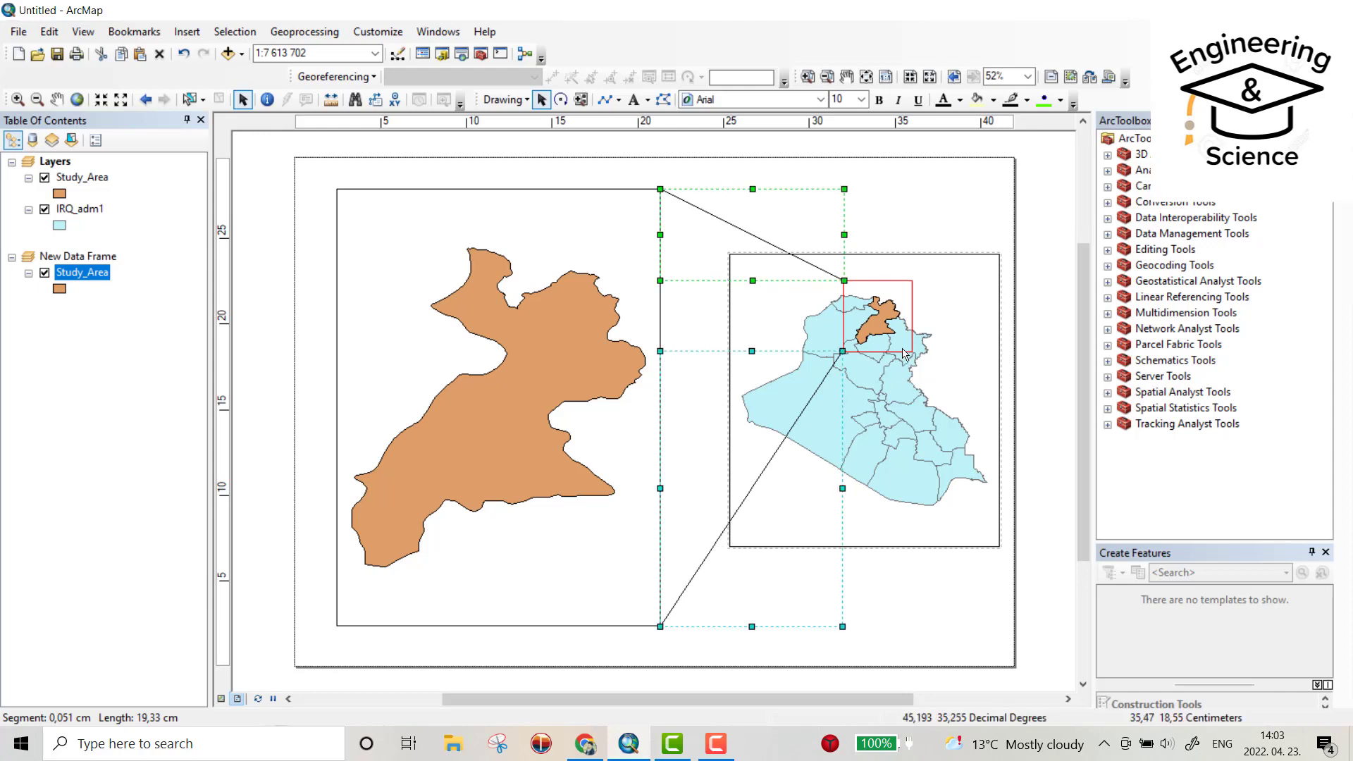
{"action": "left_click", "coordinate": [903, 355], "text": "shift"}
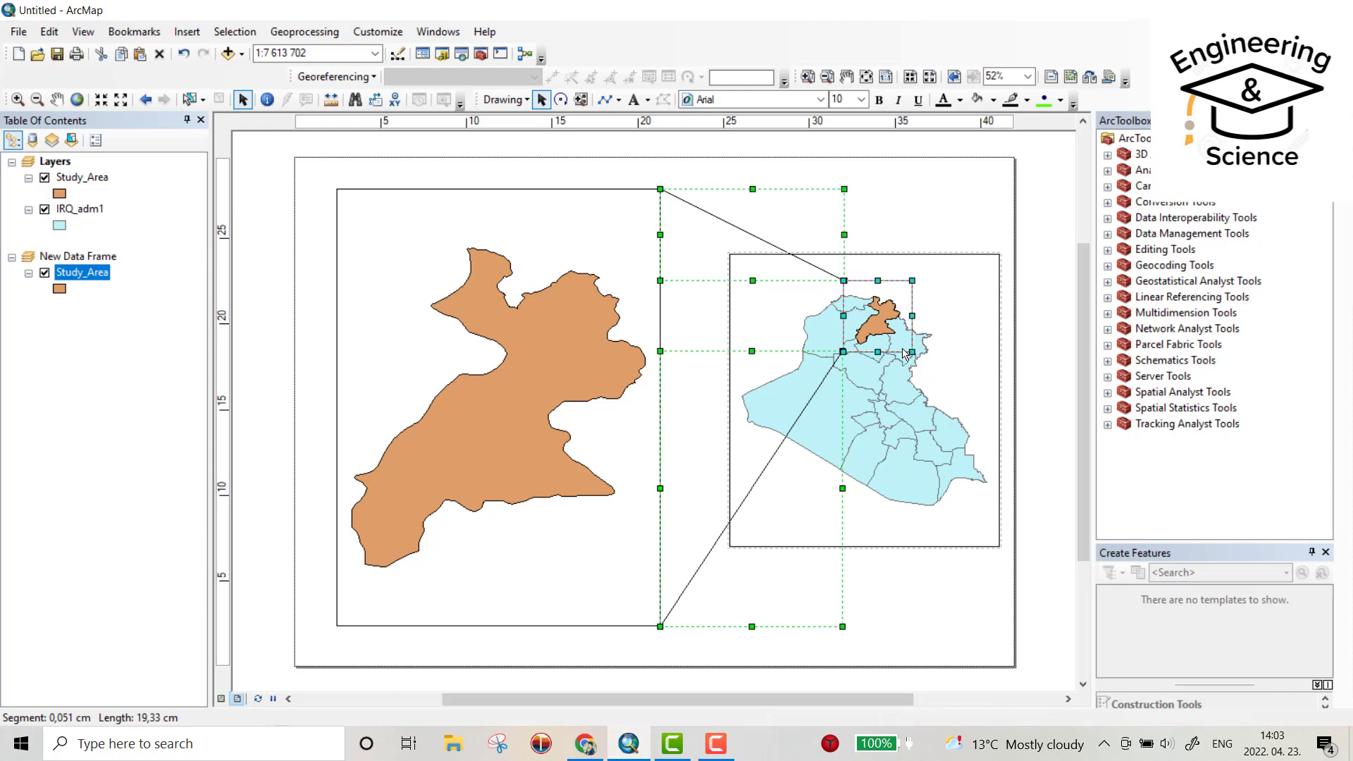
{"action": "left_click", "coordinate": [532, 99]}
{"action": "left_click", "coordinate": [529, 181]}
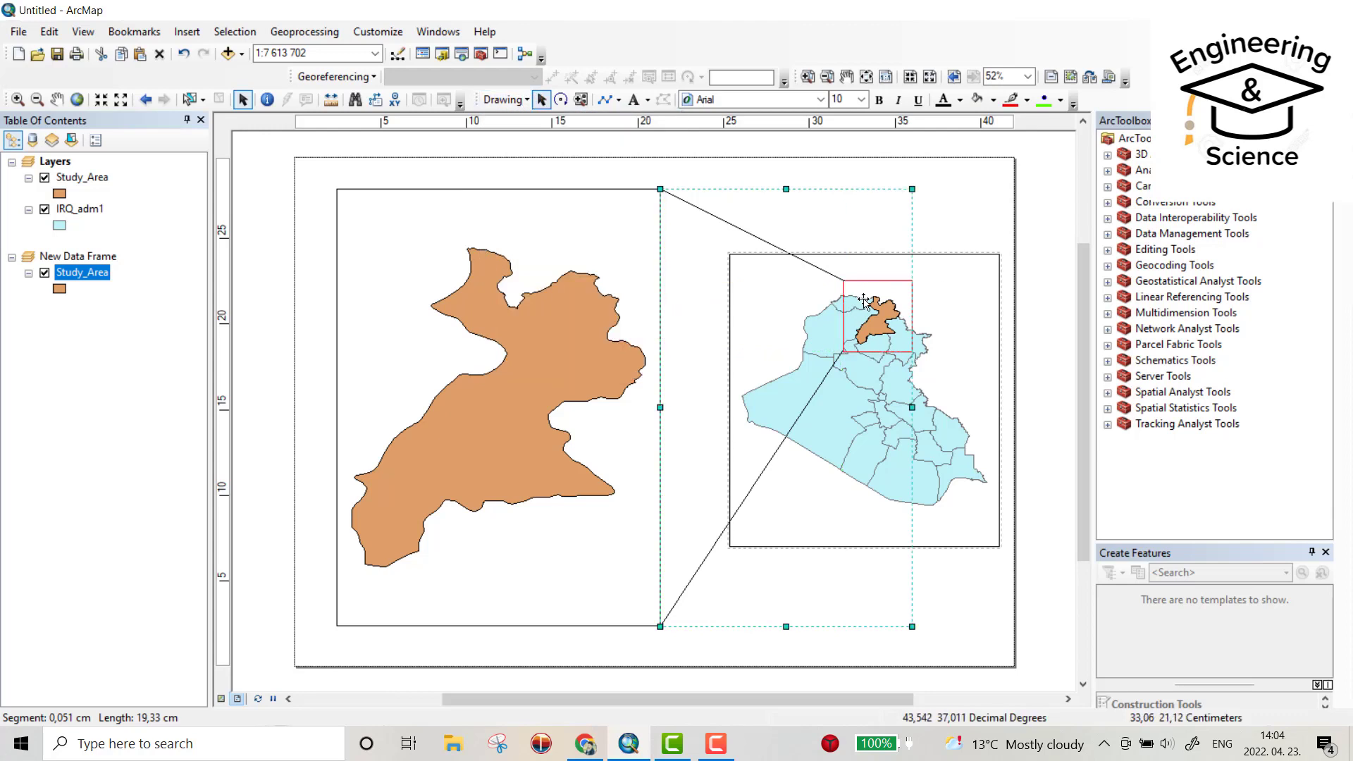
{"action": "left_click", "coordinate": [1007, 203]}
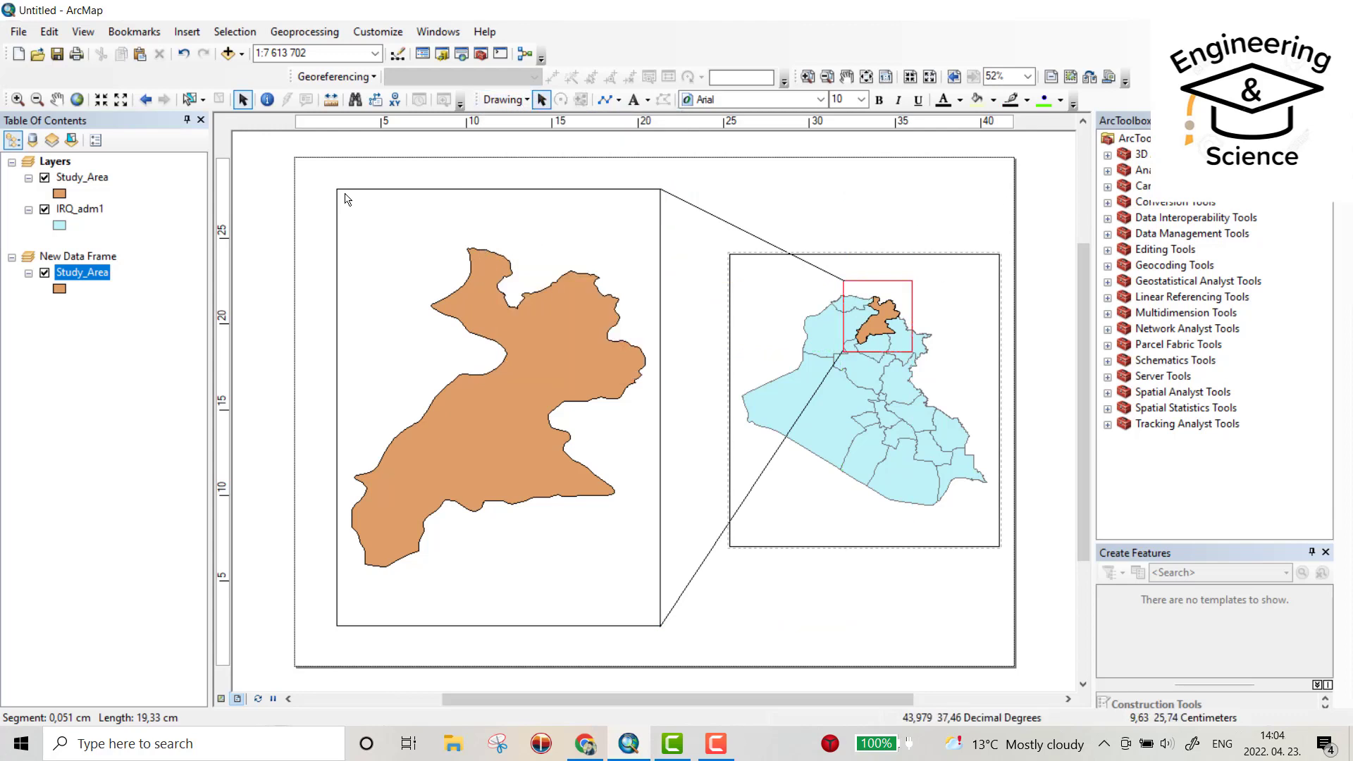
Insert the title 'Study Area (ERBIL)' and drag it to the top of the main data frame
{"action": "left_click", "coordinate": [186, 33]}
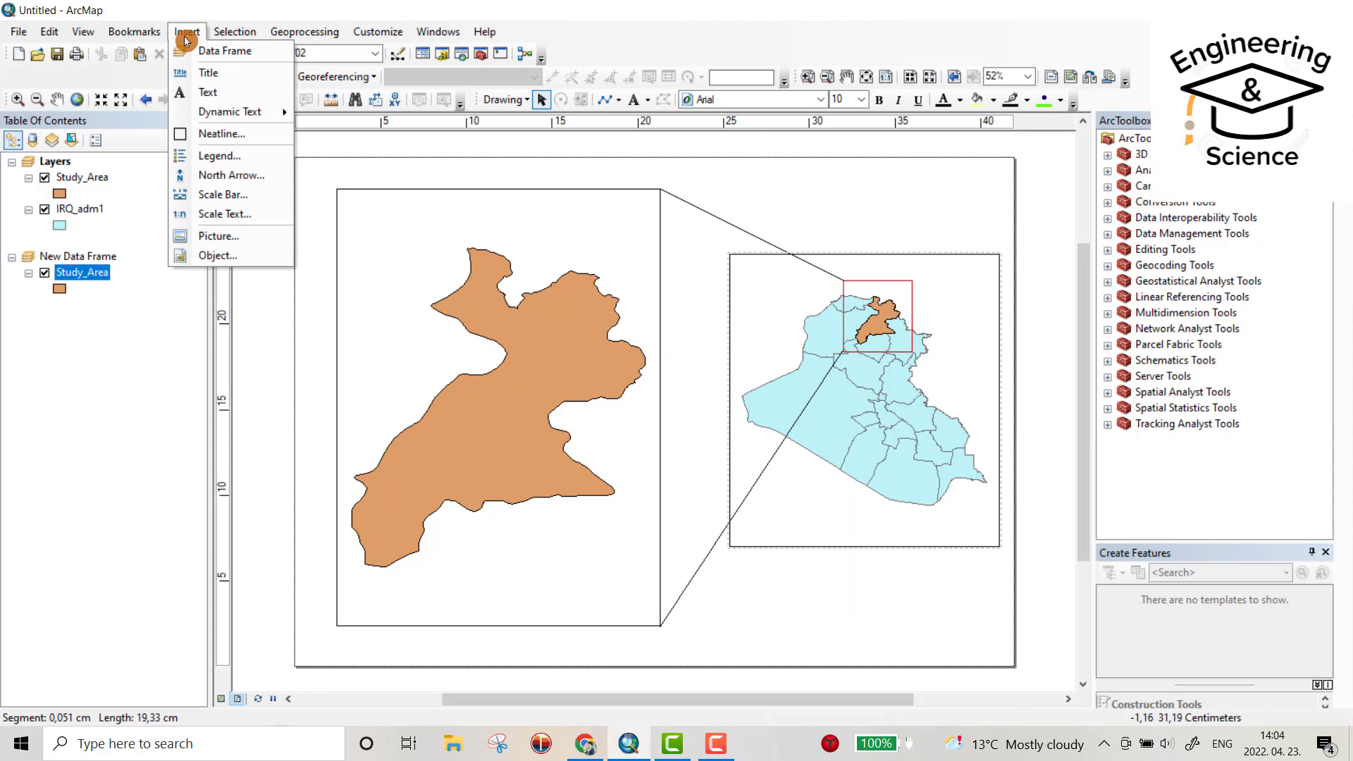
{"action": "left_click", "coordinate": [204, 73]}
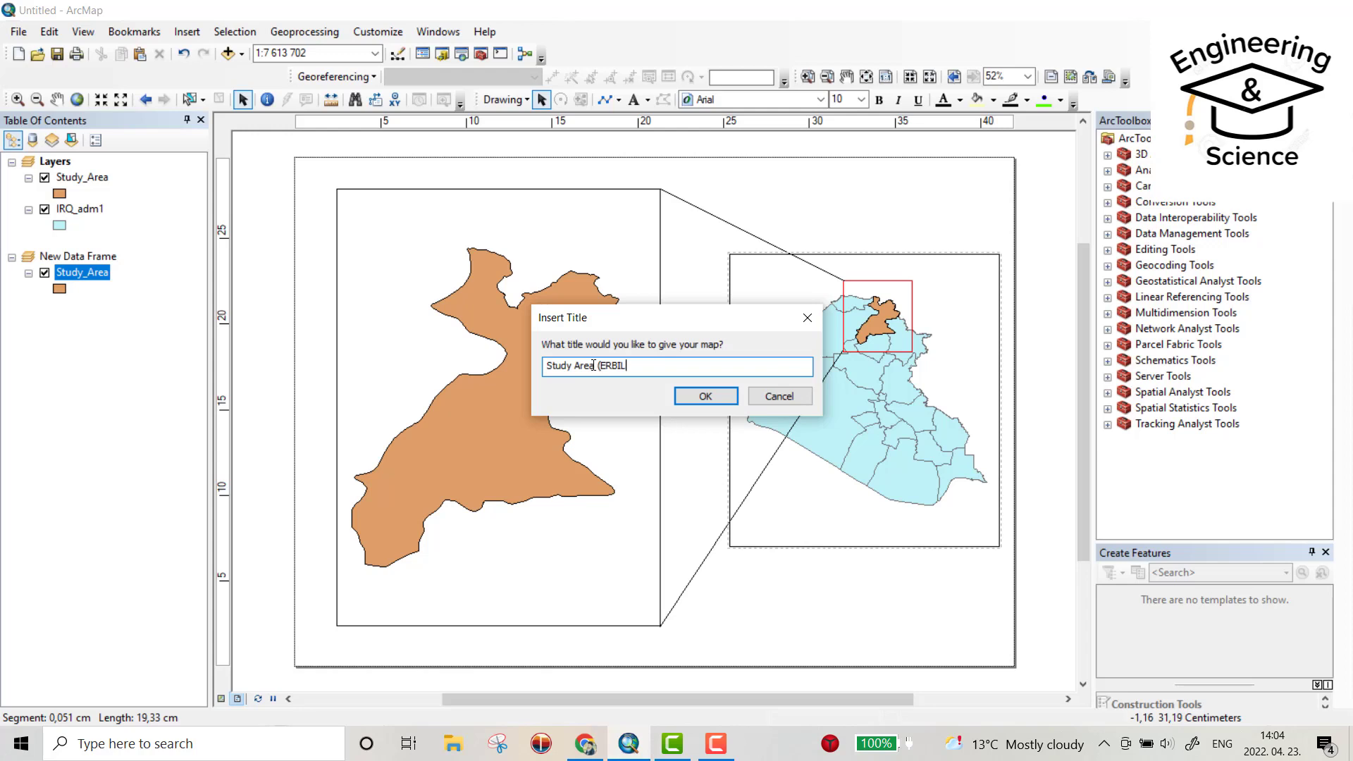
{"action": "left_click", "coordinate": [707, 397]}
{"action": "left_click_drag", "start_coordinate": [629, 211], "coordinate": [556, 212]}
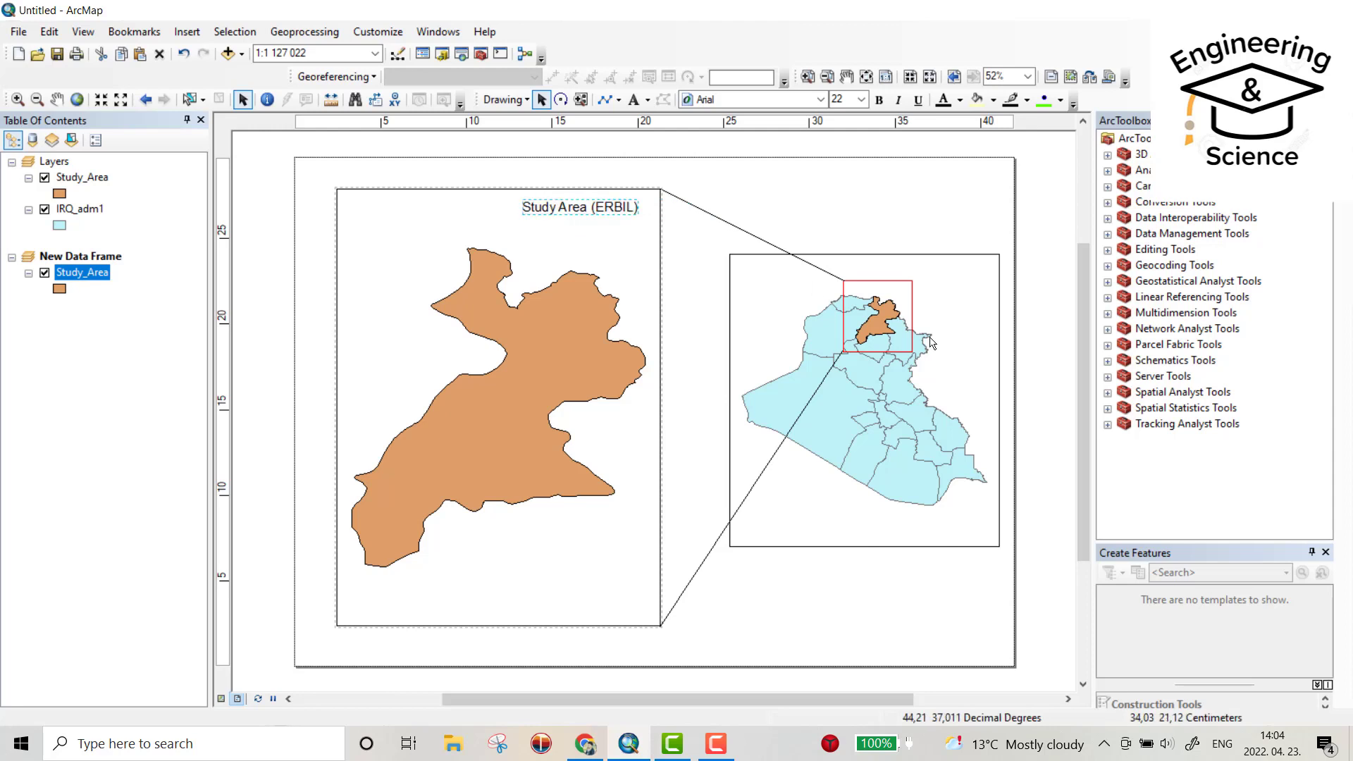
{"action": "left_click", "coordinate": [961, 293]}
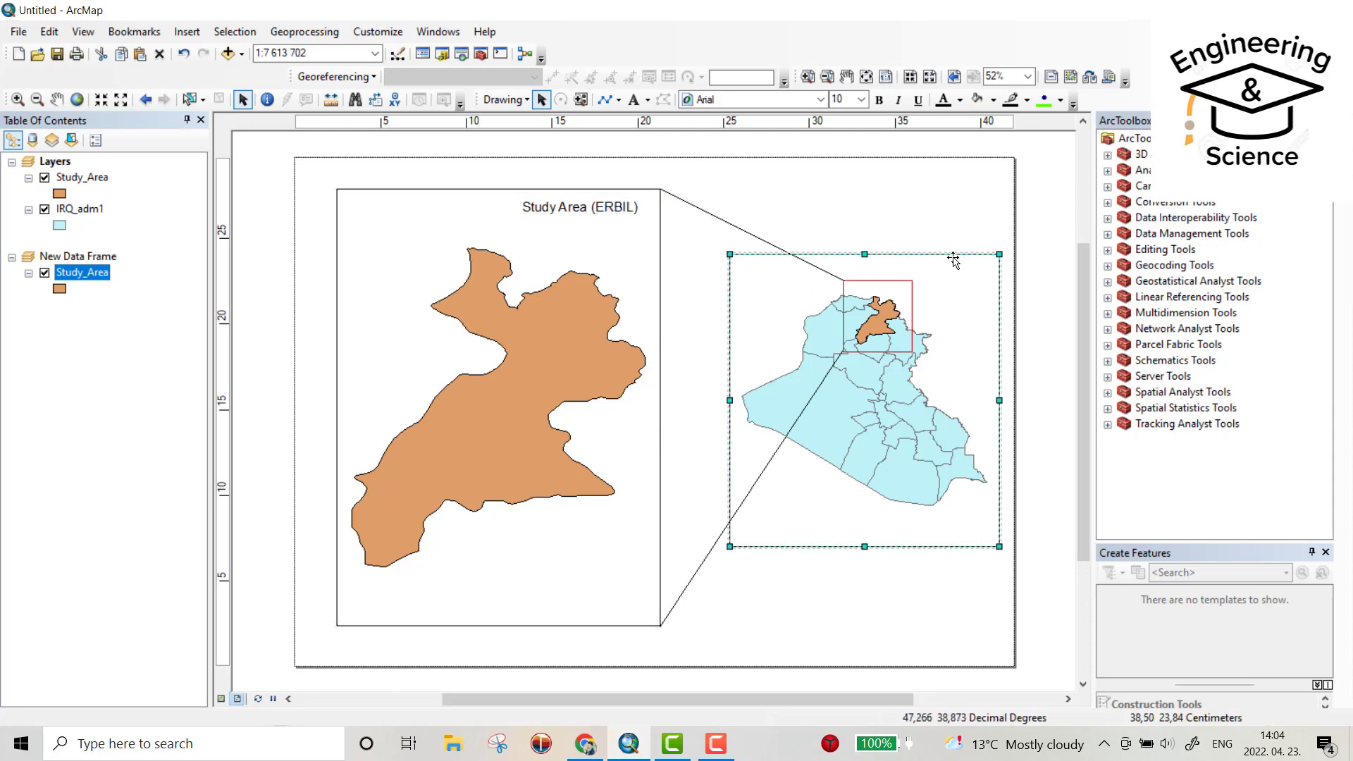
Add a second title on the Iraq inset and replace its text with 'Iraq'
{"action": "left_click", "coordinate": [187, 31]}
{"action": "left_click", "coordinate": [204, 73]}
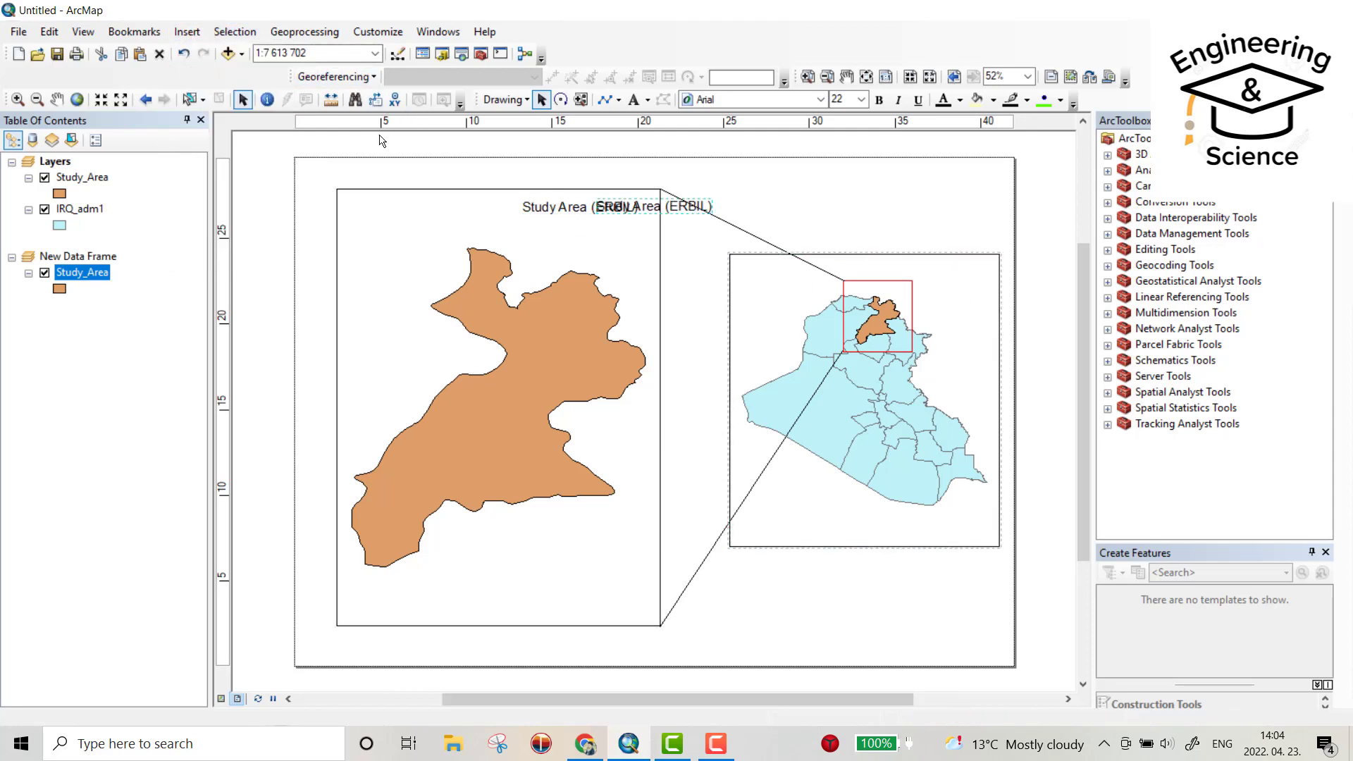
{"action": "left_click_drag", "start_coordinate": [688, 213], "coordinate": [959, 274]}
{"action": "double_click", "coordinate": [959, 274]}
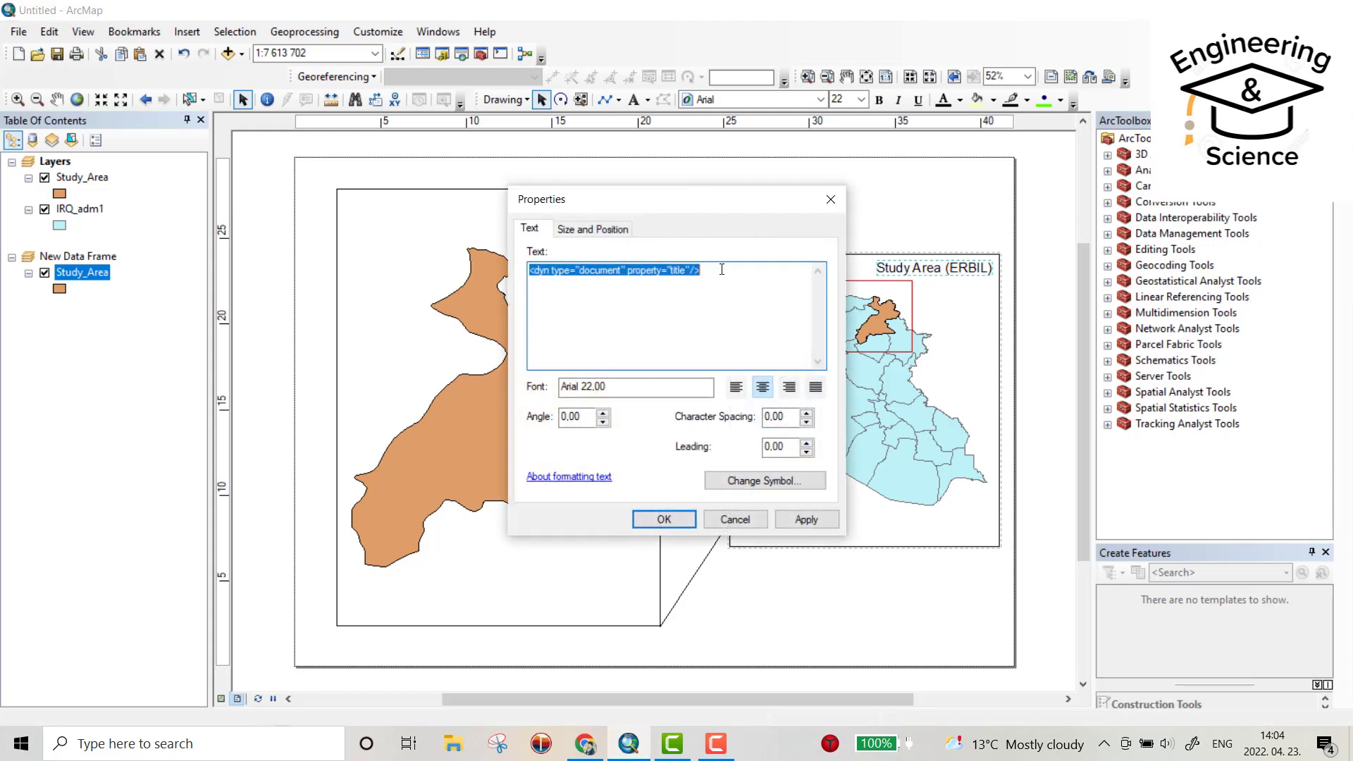
{"action": "left_click_drag", "start_coordinate": [715, 270], "coordinate": [525, 276]}
{"action": "key", "text": "Delete"}
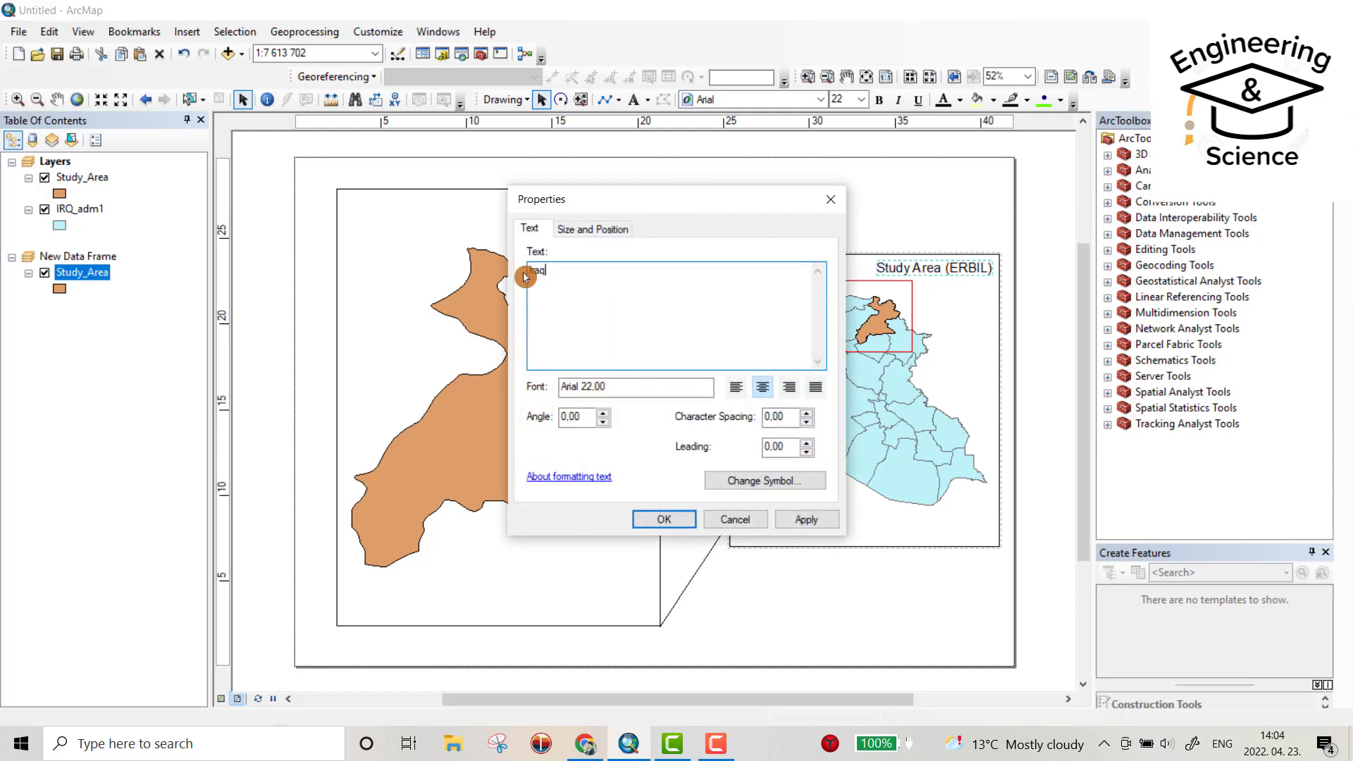
{"action": "left_click_drag", "start_coordinate": [525, 273], "coordinate": [631, 383]}
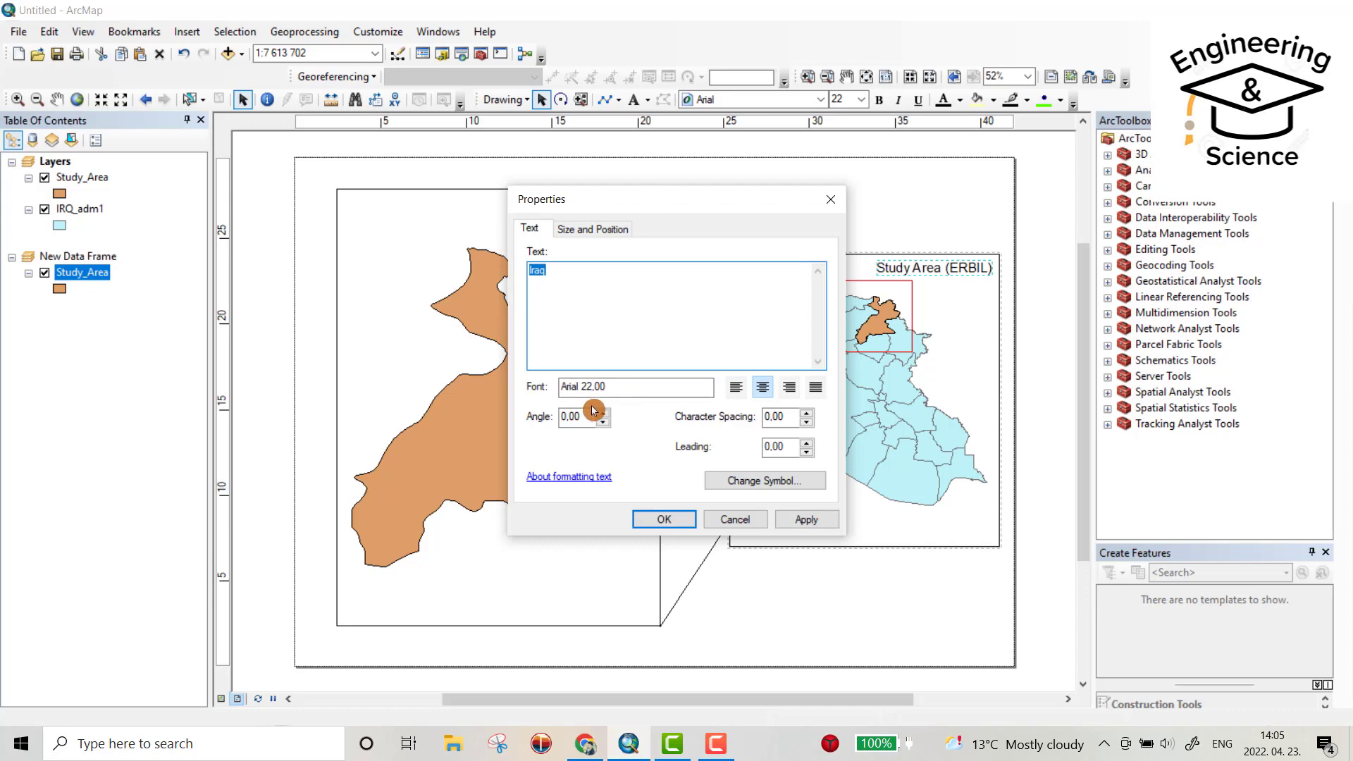
Style the Iraq label with the Country 1 symbol, size 26, bold, and apply it
{"action": "left_click", "coordinate": [761, 479]}
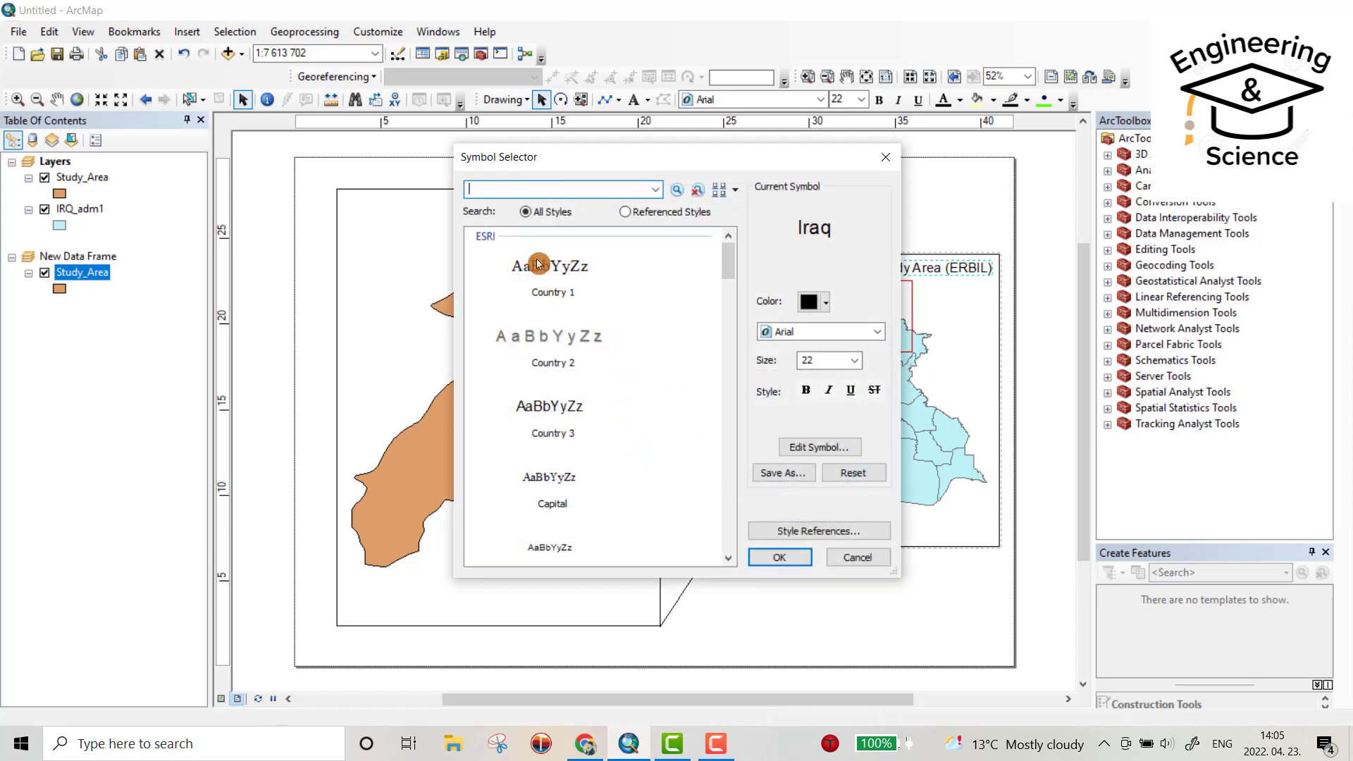
{"action": "left_click", "coordinate": [537, 263]}
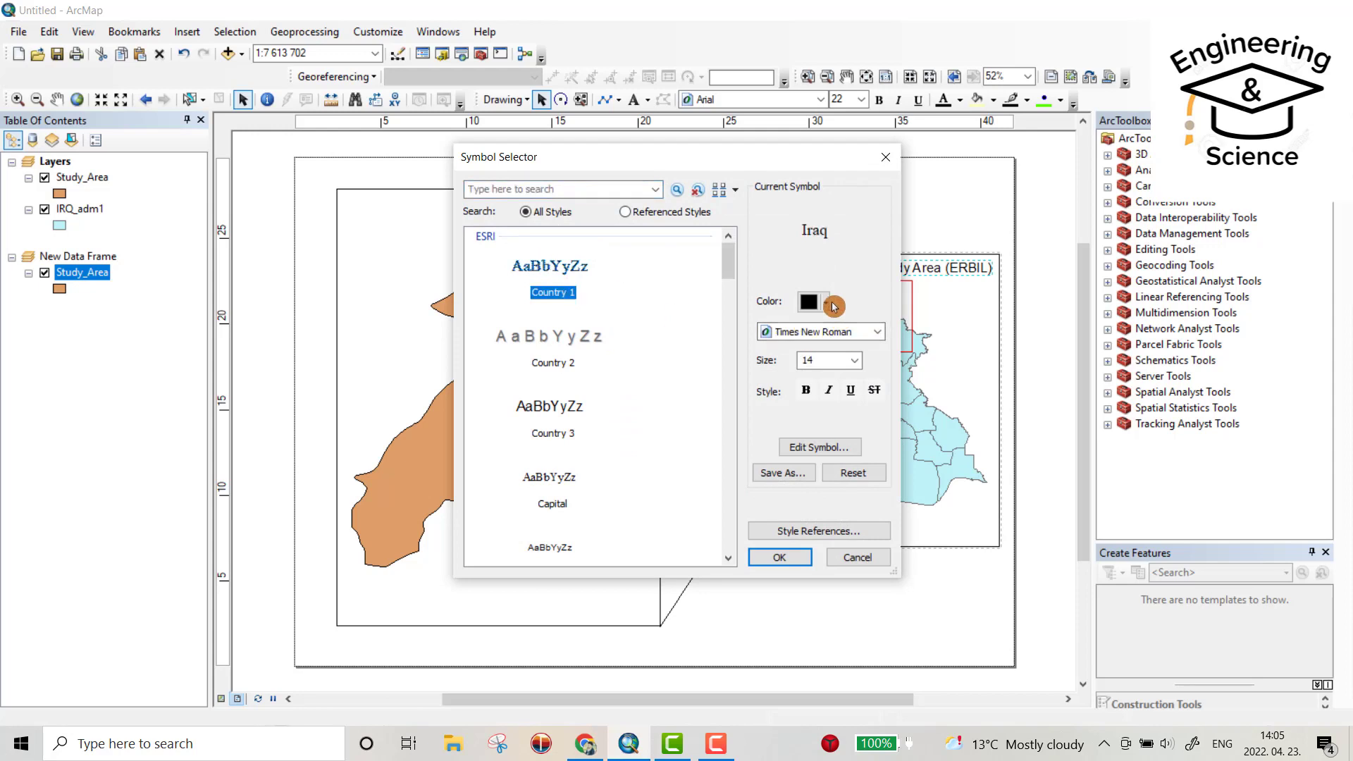
{"action": "left_click", "coordinate": [854, 360]}
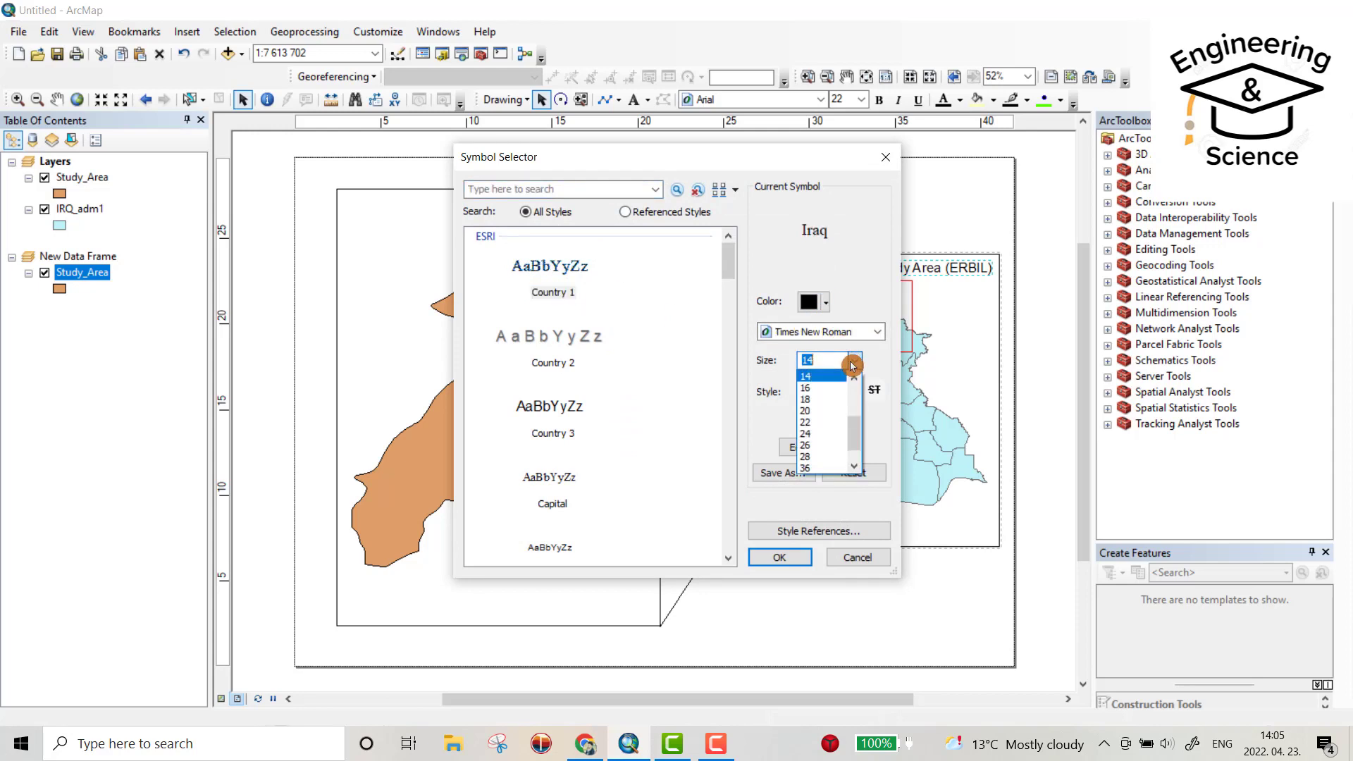
{"action": "left_click", "coordinate": [805, 445]}
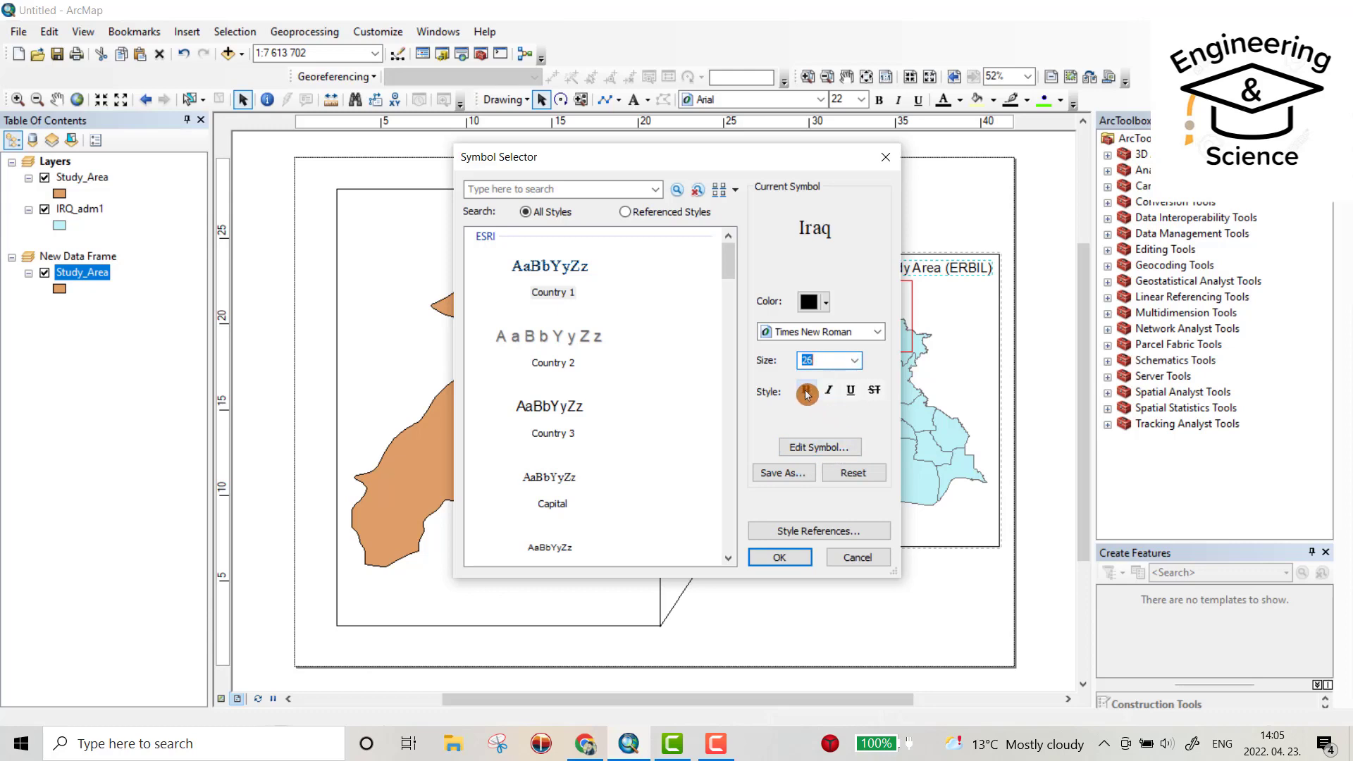
{"action": "left_click", "coordinate": [783, 559]}
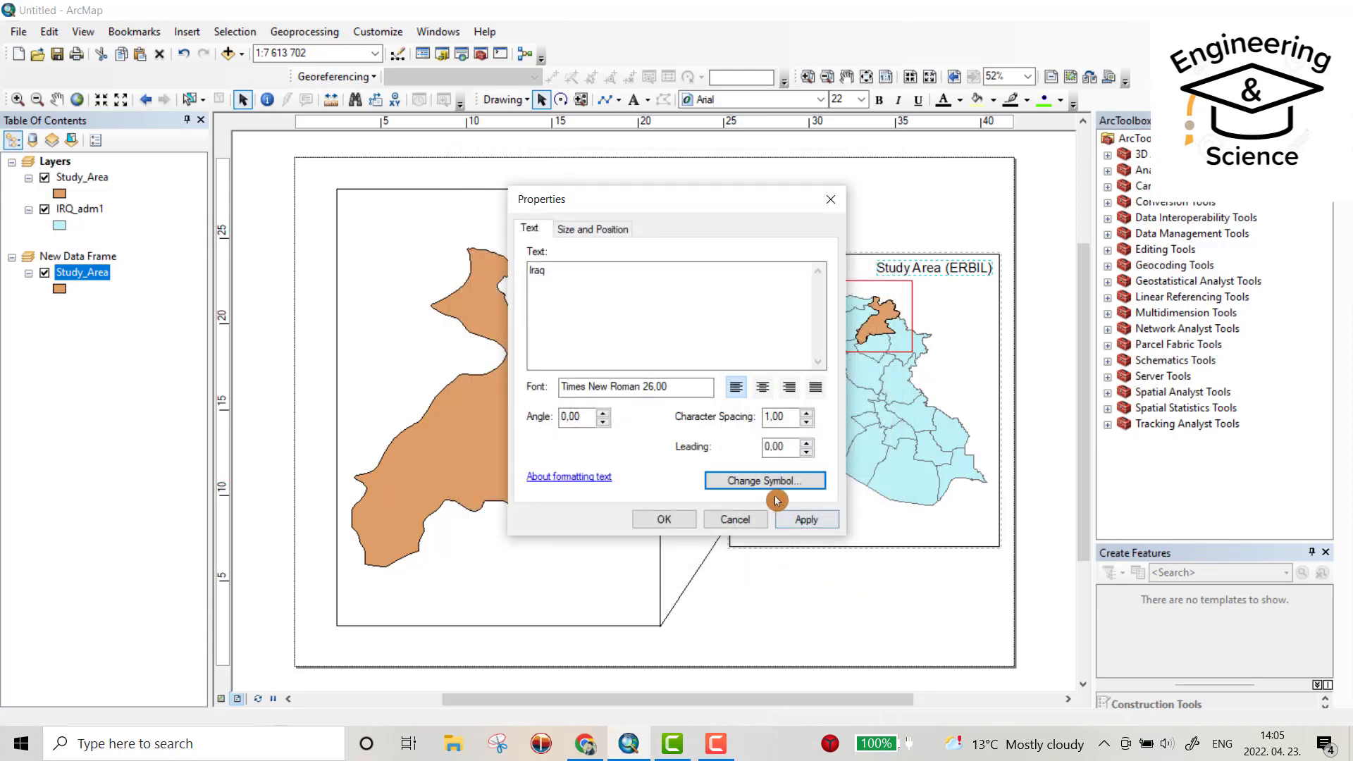
{"action": "left_click", "coordinate": [661, 519]}
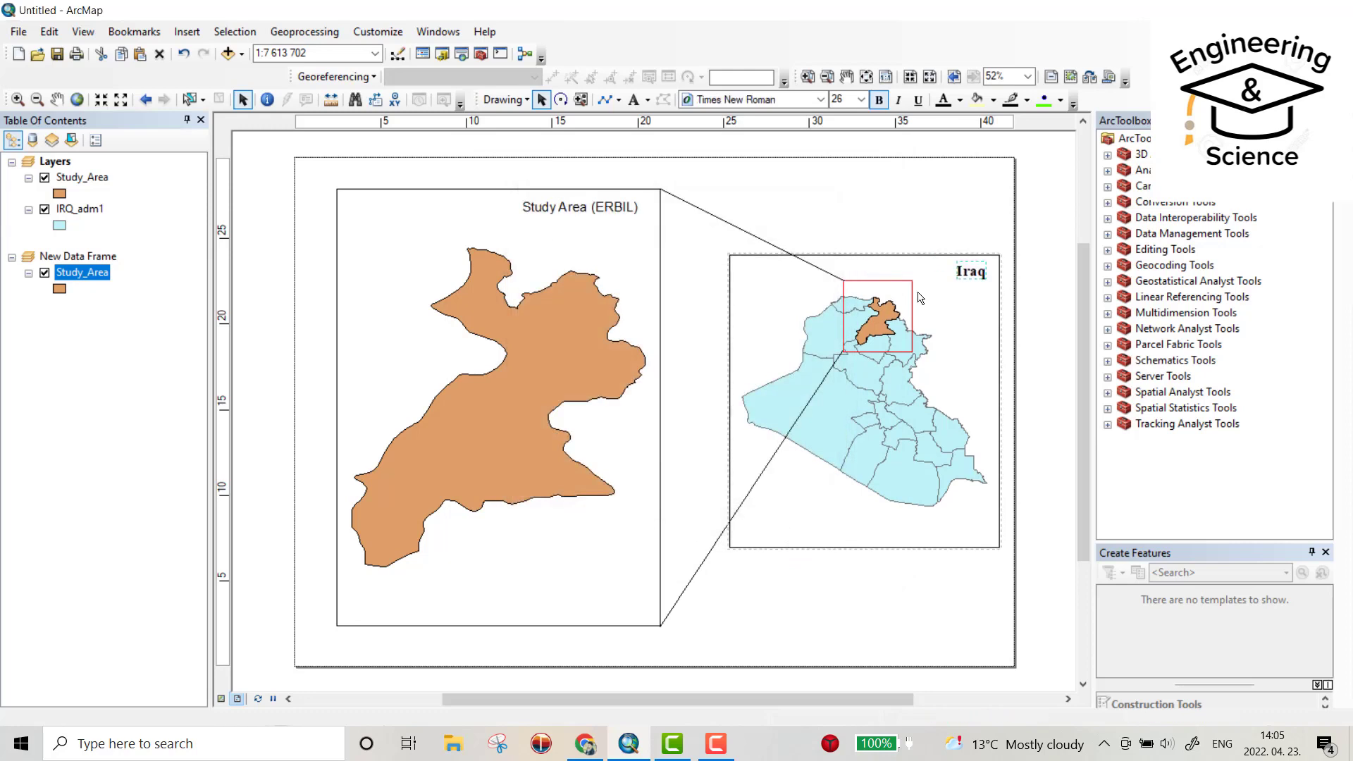
Give the 'Study Area (ERBIL)' title the Country 1 symbol, bold size 28, and reposition it in the main frame
{"action": "double_click", "coordinate": [596, 206]}
{"action": "left_click", "coordinate": [782, 482]}
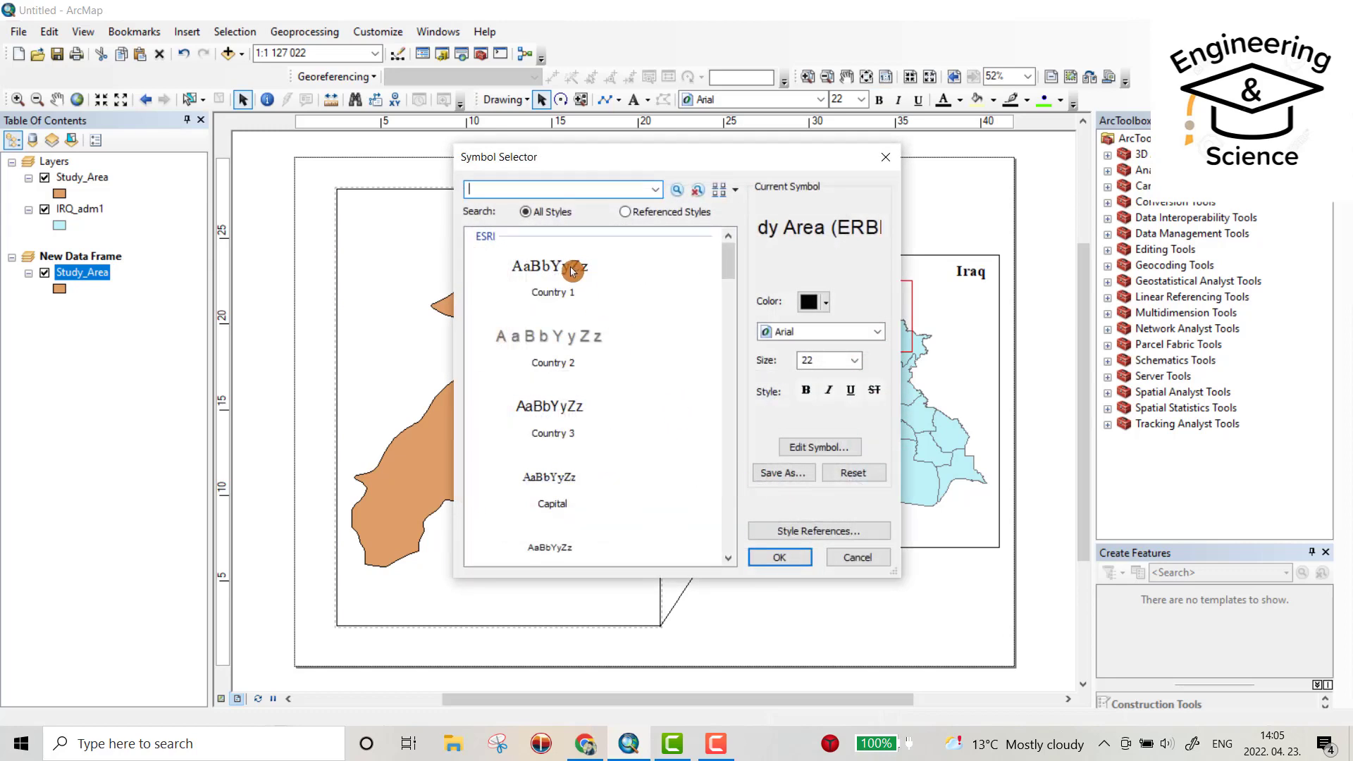
{"action": "left_click", "coordinate": [572, 270]}
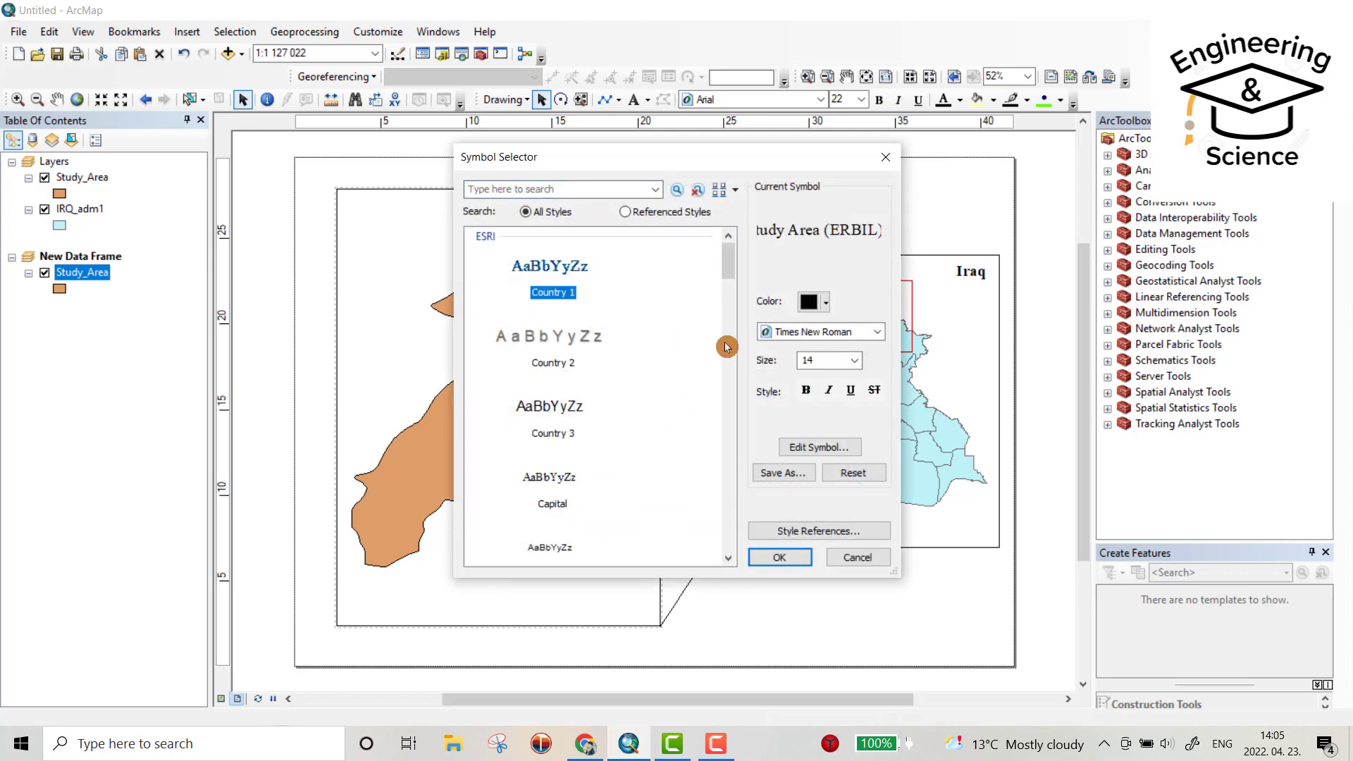
{"action": "left_click", "coordinate": [858, 365]}
{"action": "left_click", "coordinate": [810, 456]}
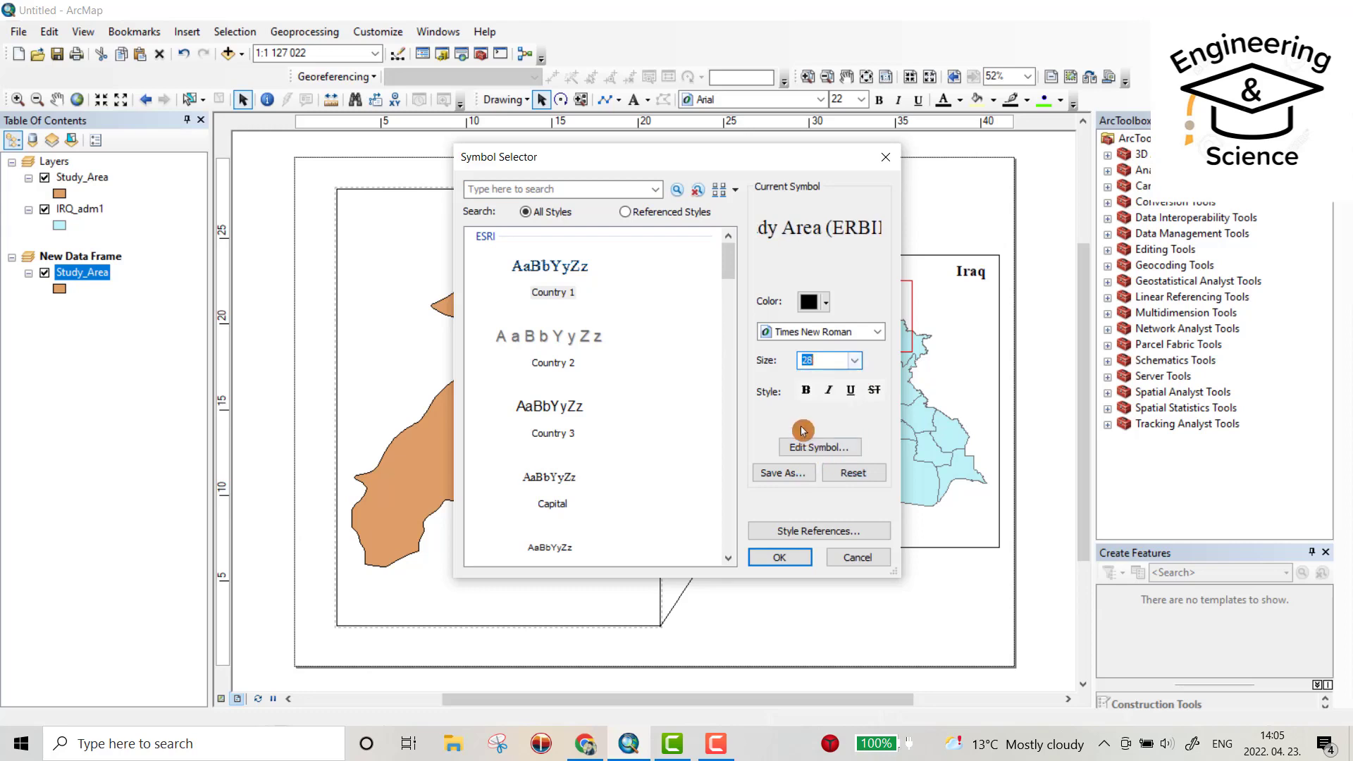
{"action": "left_click", "coordinate": [808, 394]}
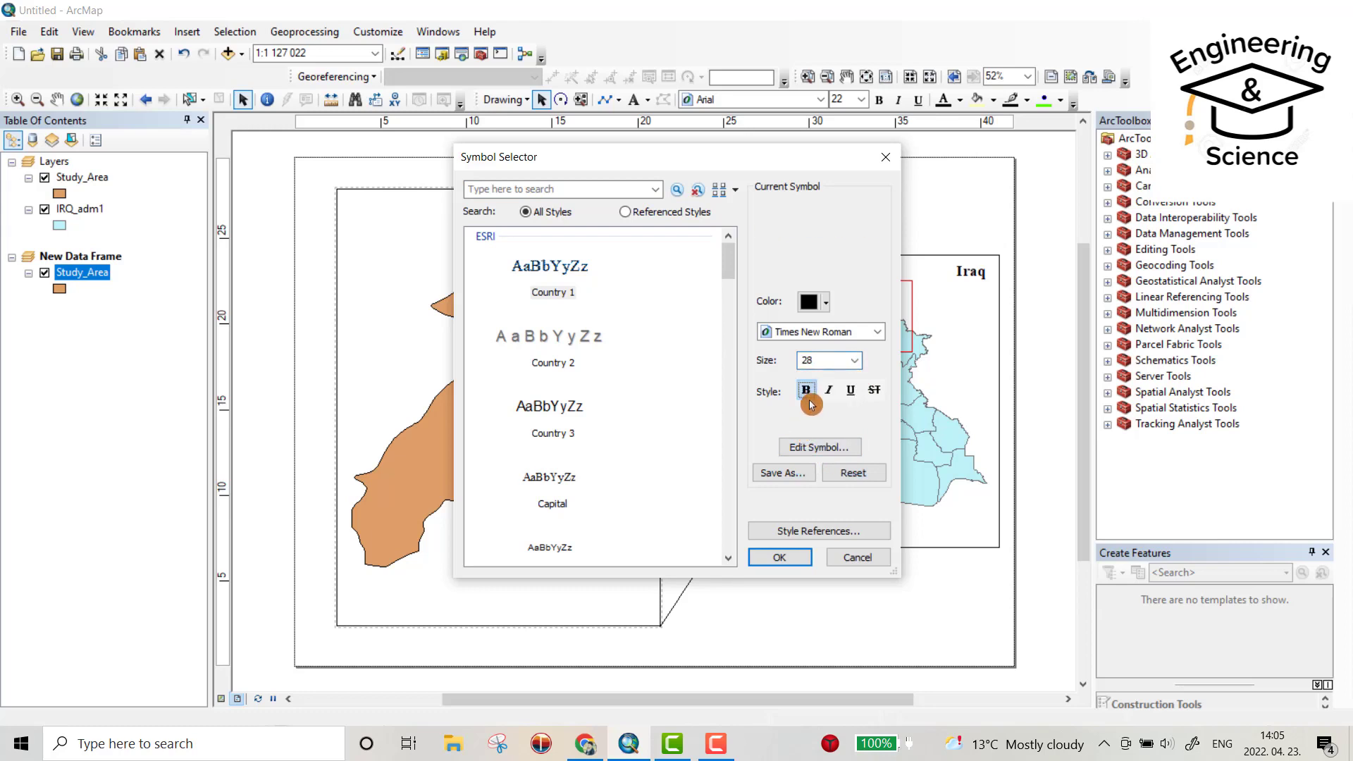
{"action": "left_click", "coordinate": [782, 558]}
{"action": "left_click", "coordinate": [810, 519]}
{"action": "left_click", "coordinate": [665, 519]}
{"action": "left_click", "coordinate": [643, 203]}
{"action": "left_click_drag", "start_coordinate": [631, 208], "coordinate": [556, 206]}
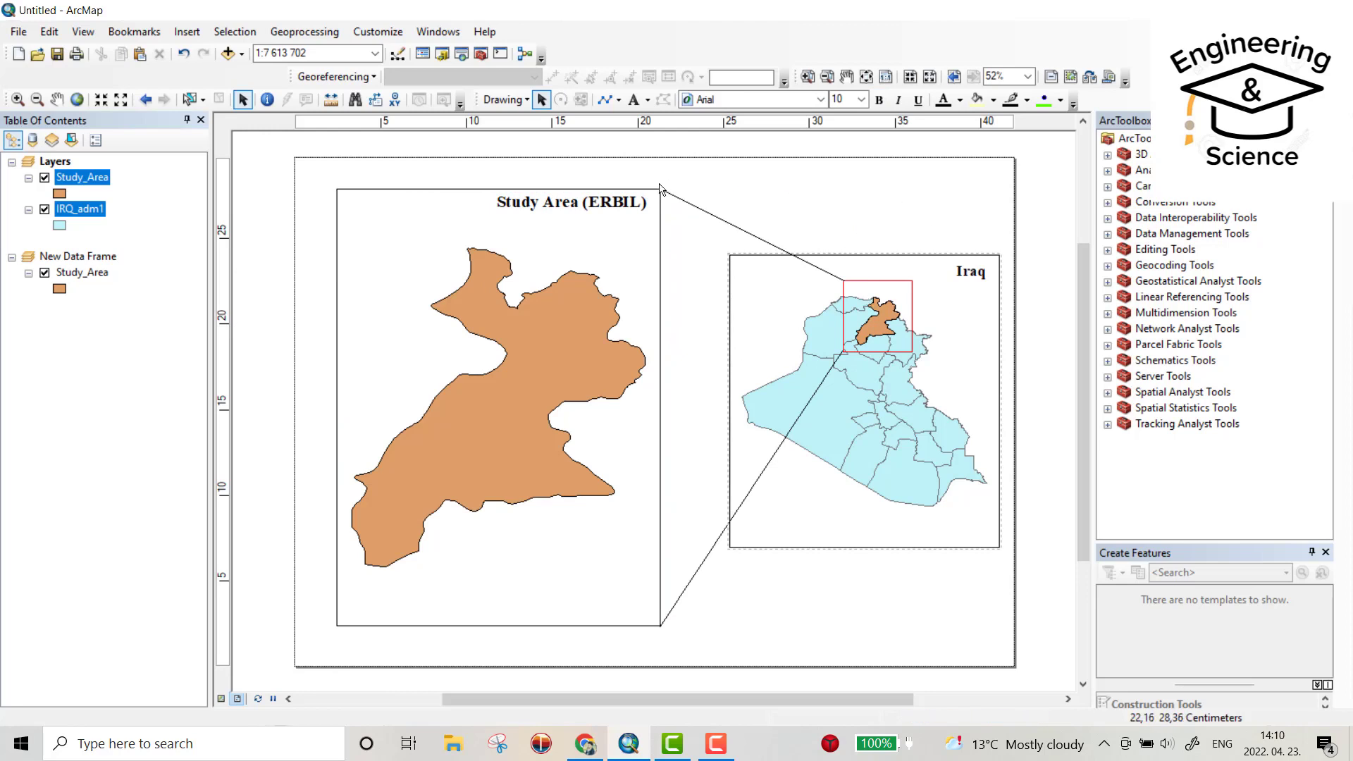
Start a legend containing the Study_Area and IRQ_adm1 layers
{"action": "left_click", "coordinate": [951, 485]}
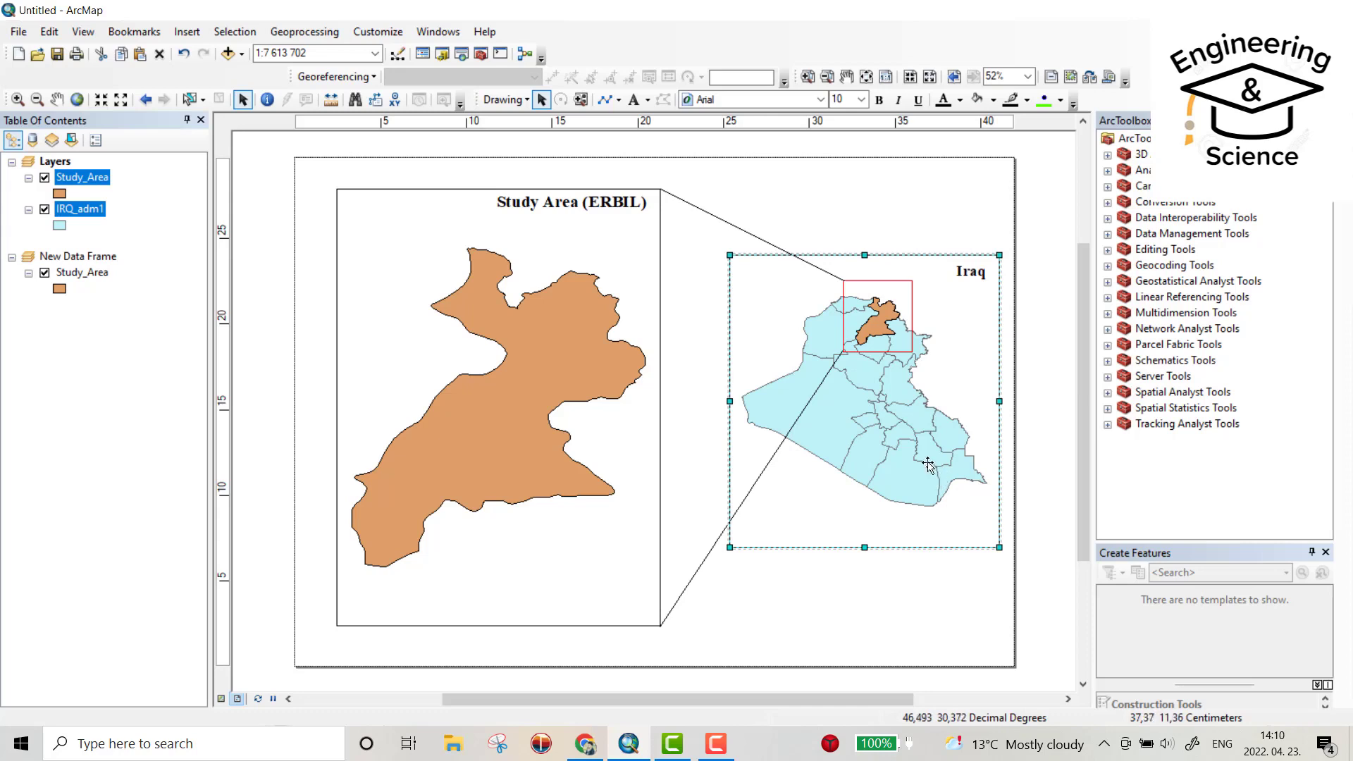
{"action": "left_click", "coordinate": [183, 33]}
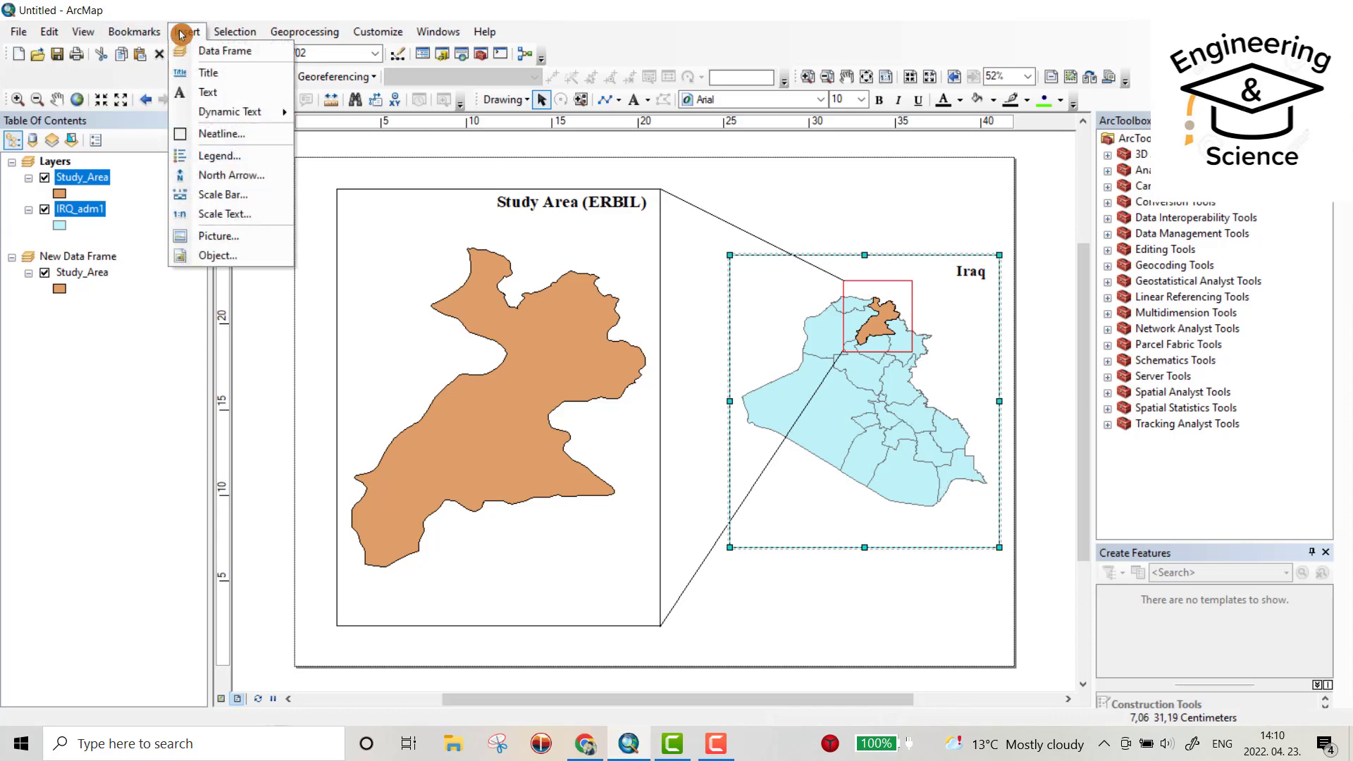
{"action": "left_click", "coordinate": [217, 155]}
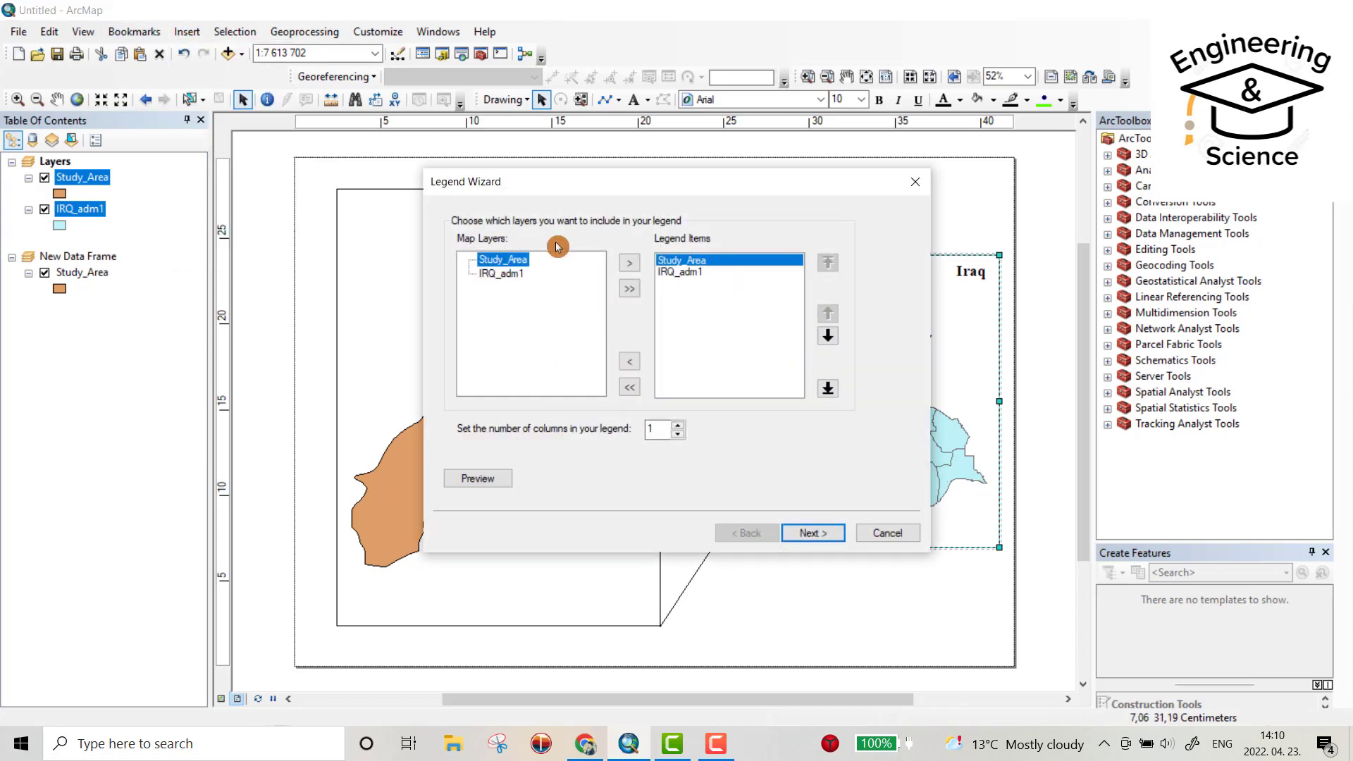
{"action": "left_click", "coordinate": [819, 540]}
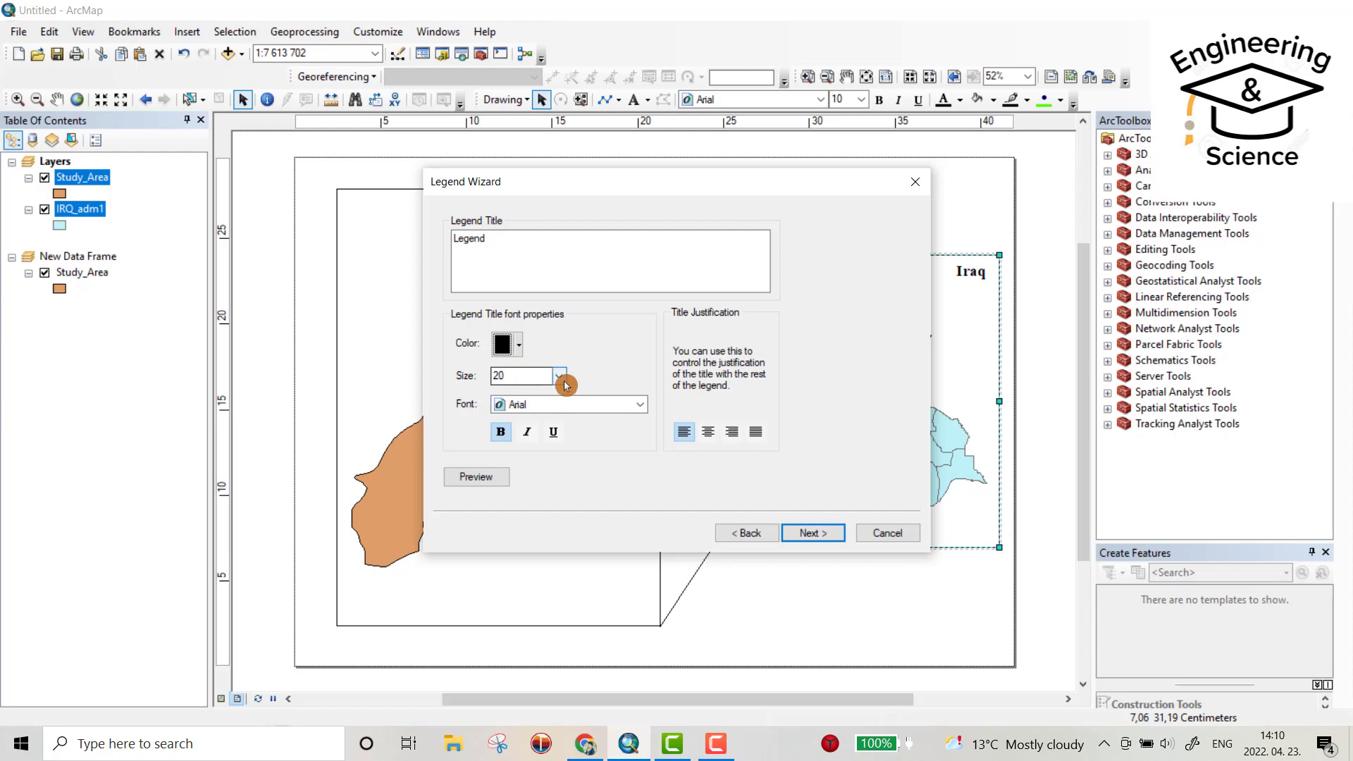
{"action": "left_click", "coordinate": [813, 534]}
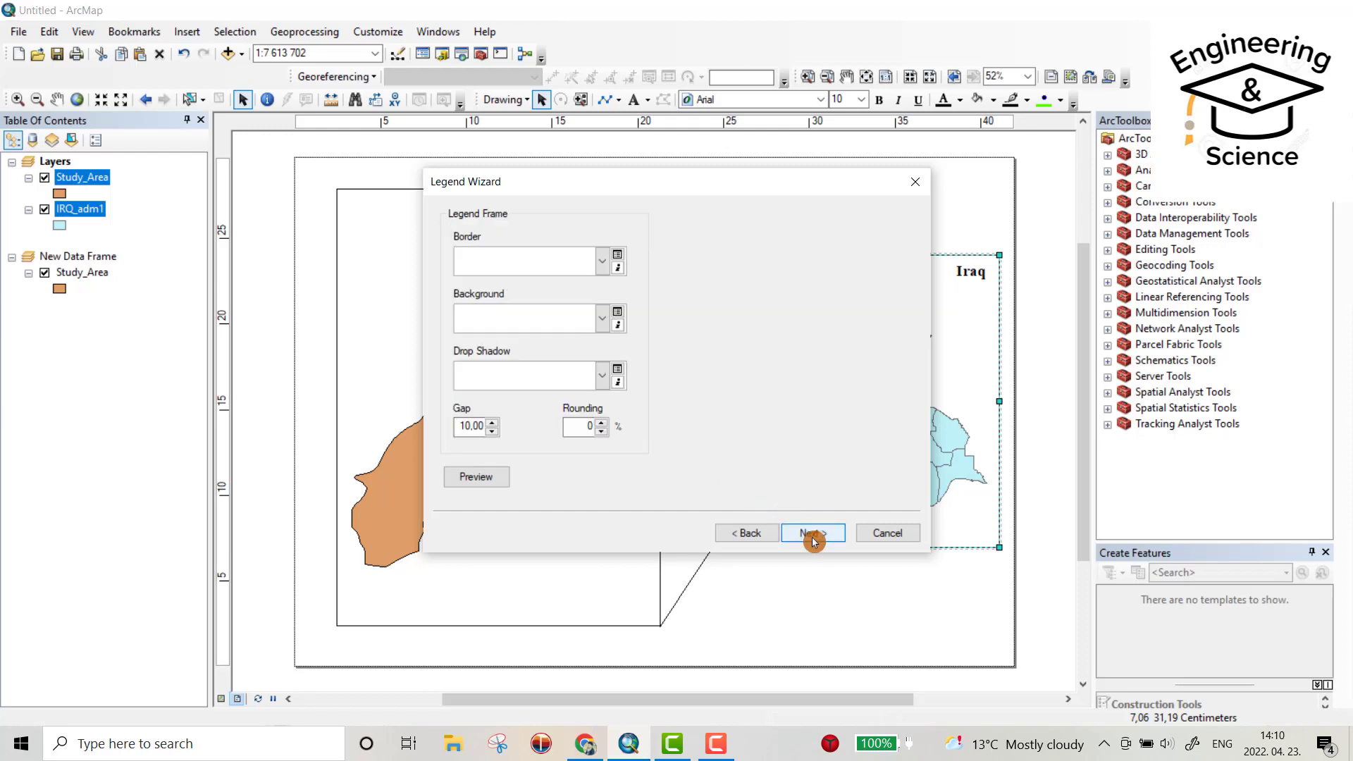
Give the legend a 0.5 point border, Olive background and Grey 20% drop shadow, then finish
{"action": "left_click", "coordinate": [611, 265]}
{"action": "left_click", "coordinate": [515, 311]}
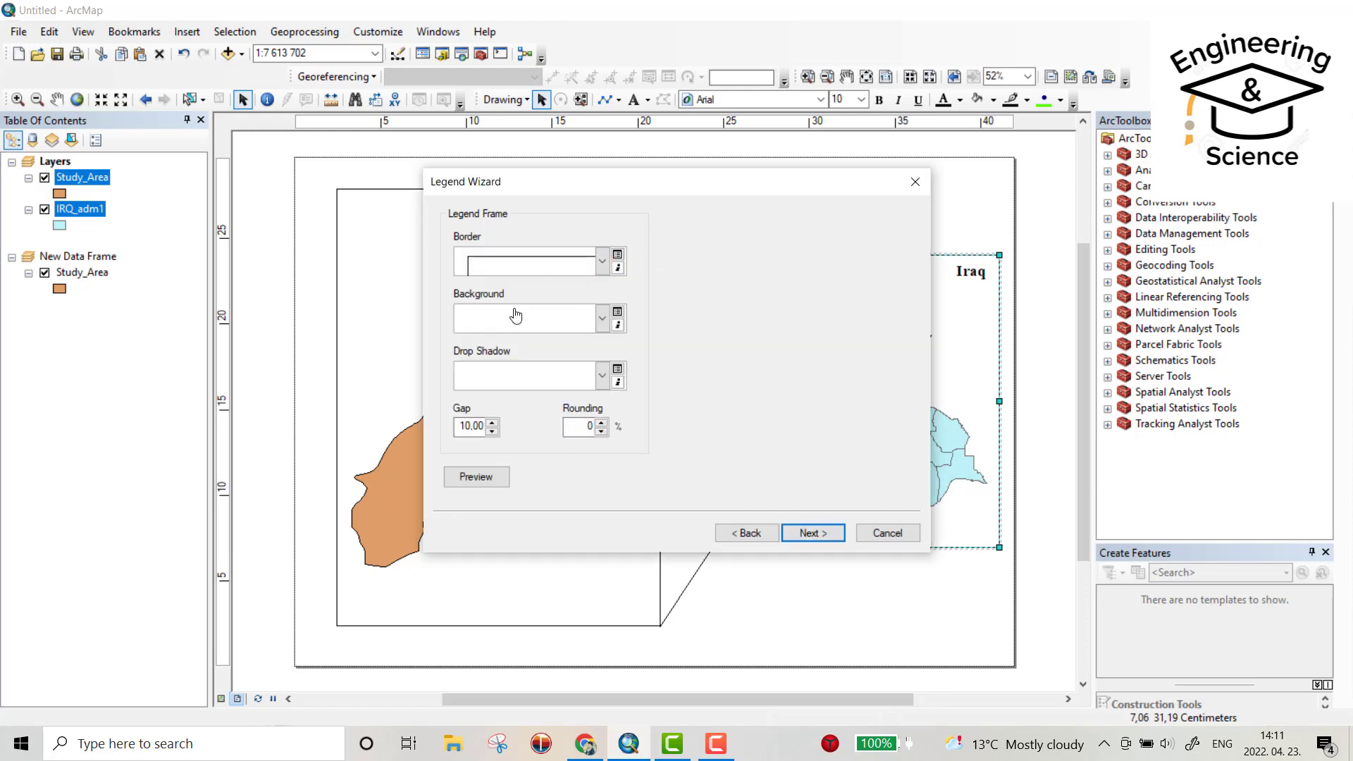
{"action": "left_click", "coordinate": [604, 322]}
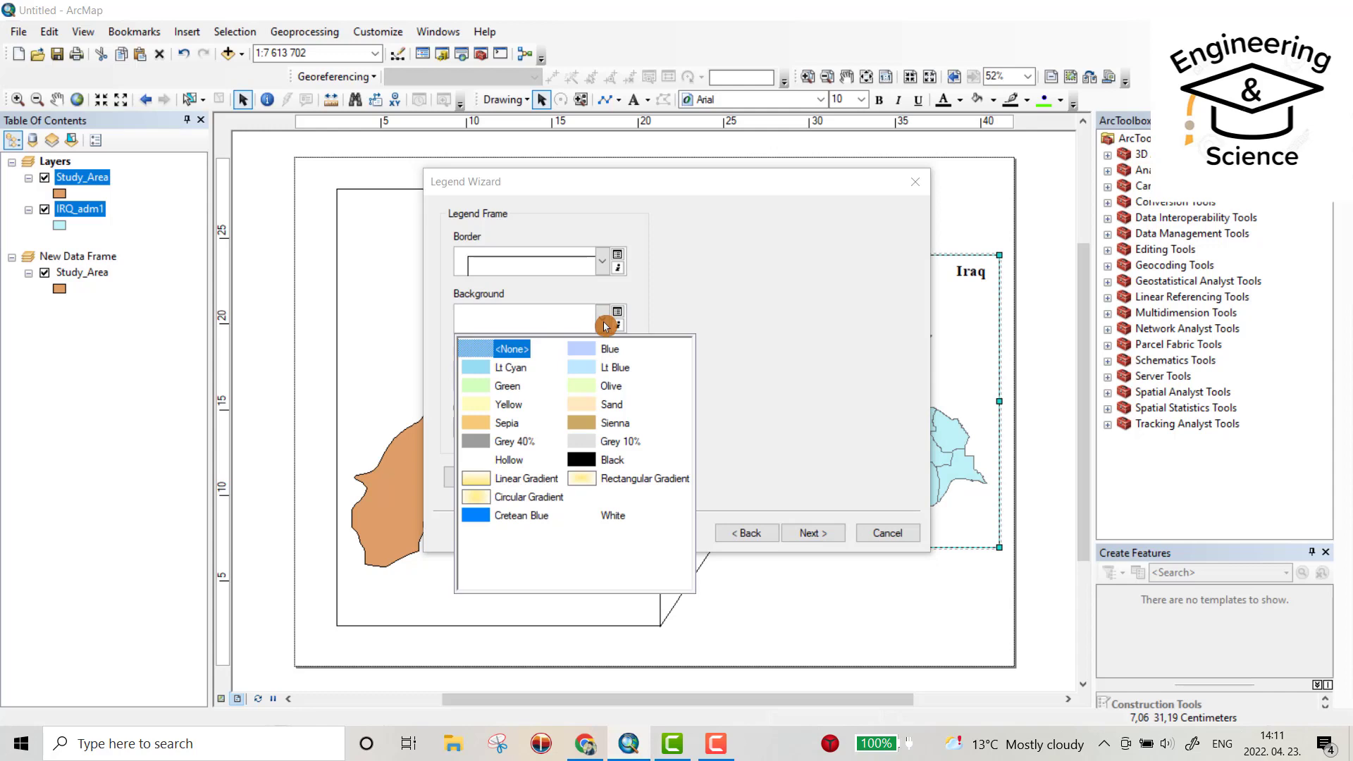
{"action": "left_click", "coordinate": [483, 368]}
{"action": "left_click", "coordinate": [604, 321]}
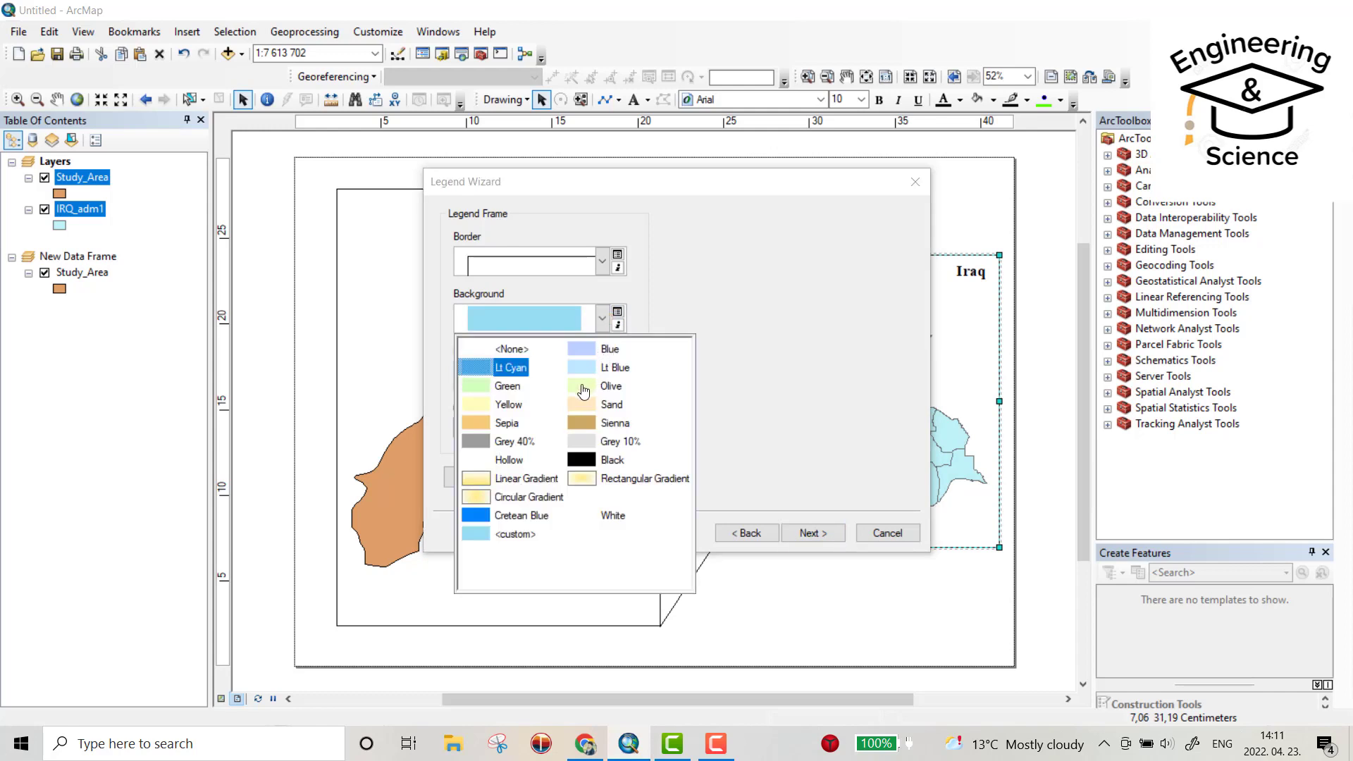
{"action": "left_click", "coordinate": [582, 390]}
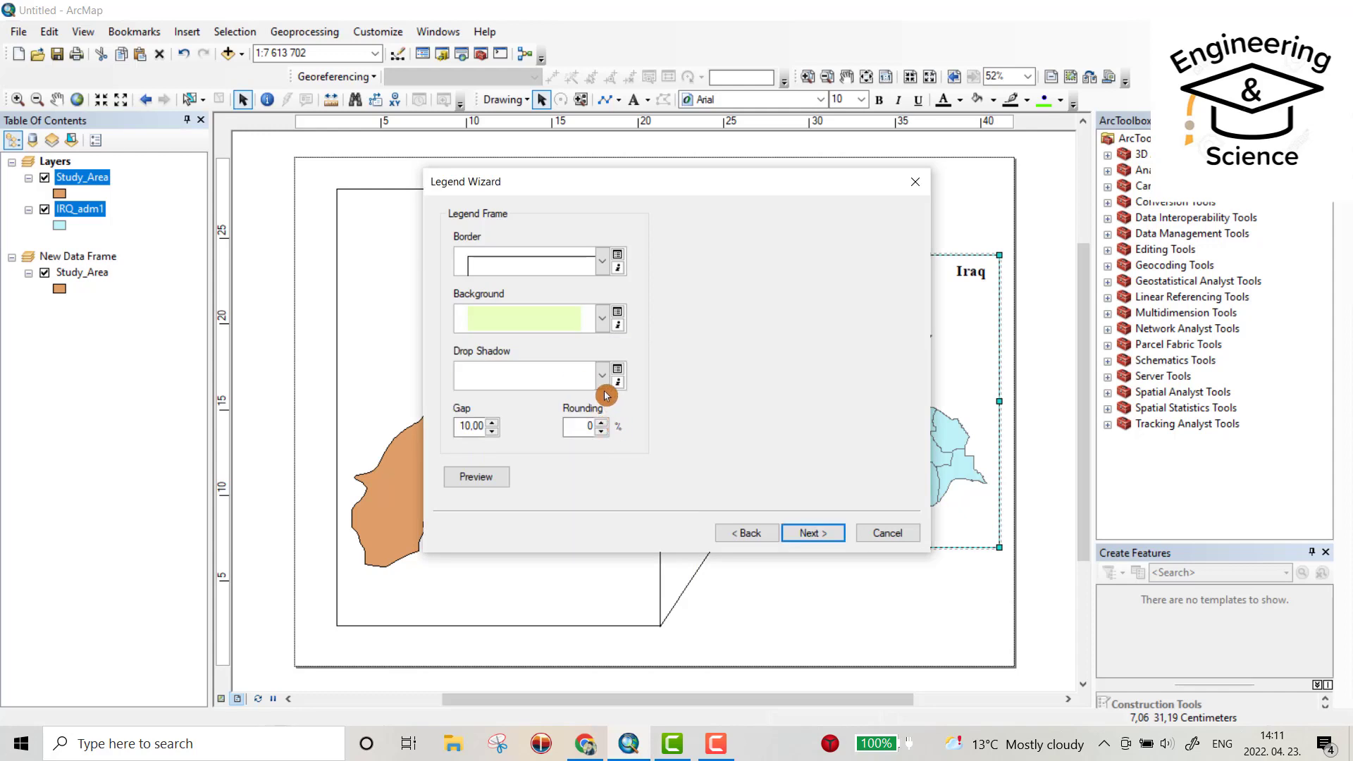
{"action": "left_click", "coordinate": [603, 384]}
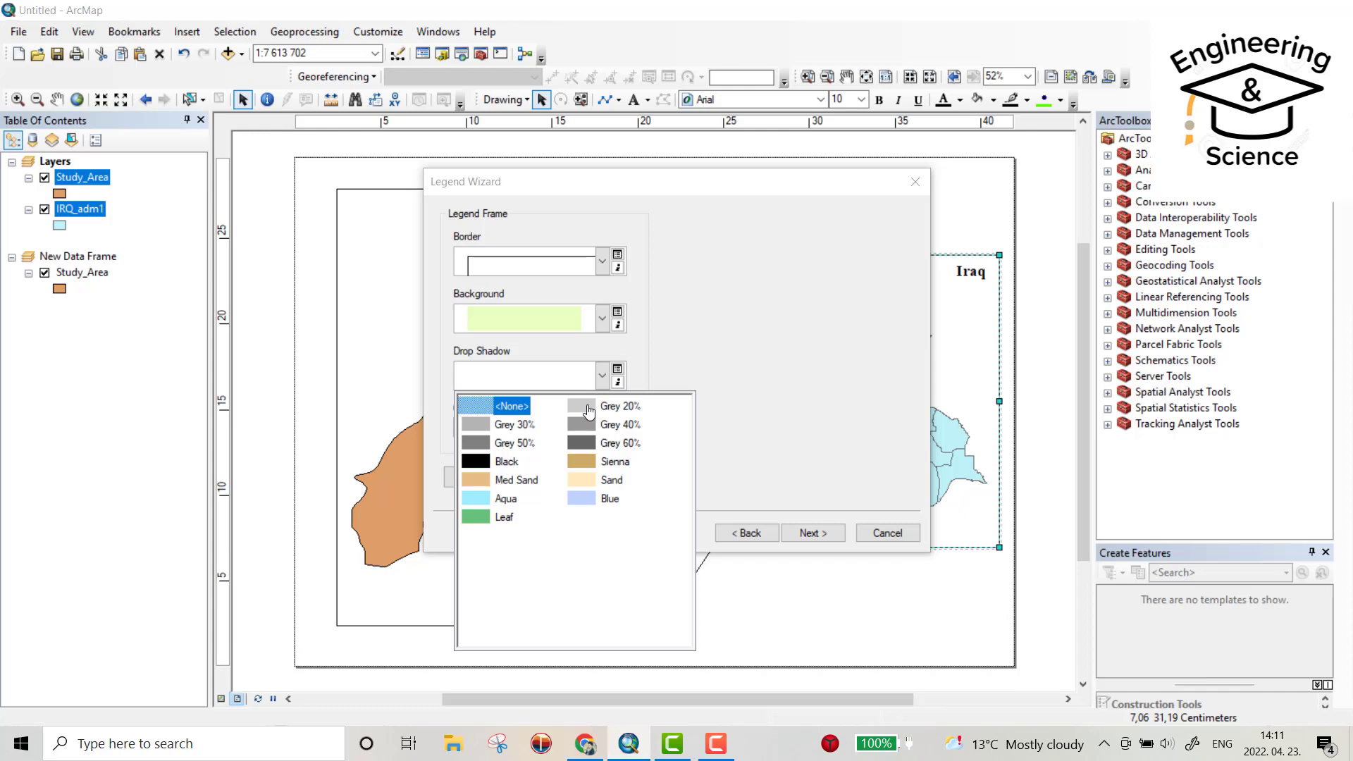
{"action": "left_click", "coordinate": [588, 408]}
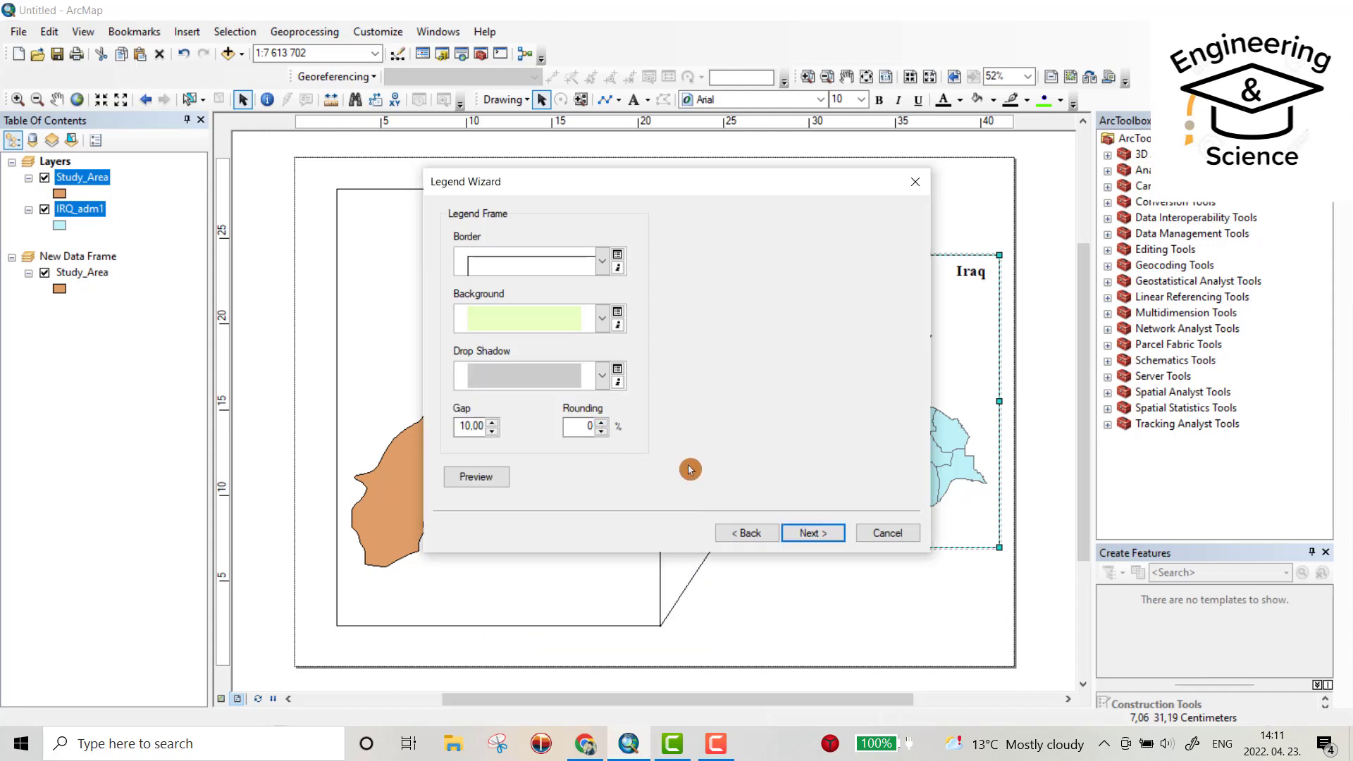
{"action": "left_click", "coordinate": [801, 535]}
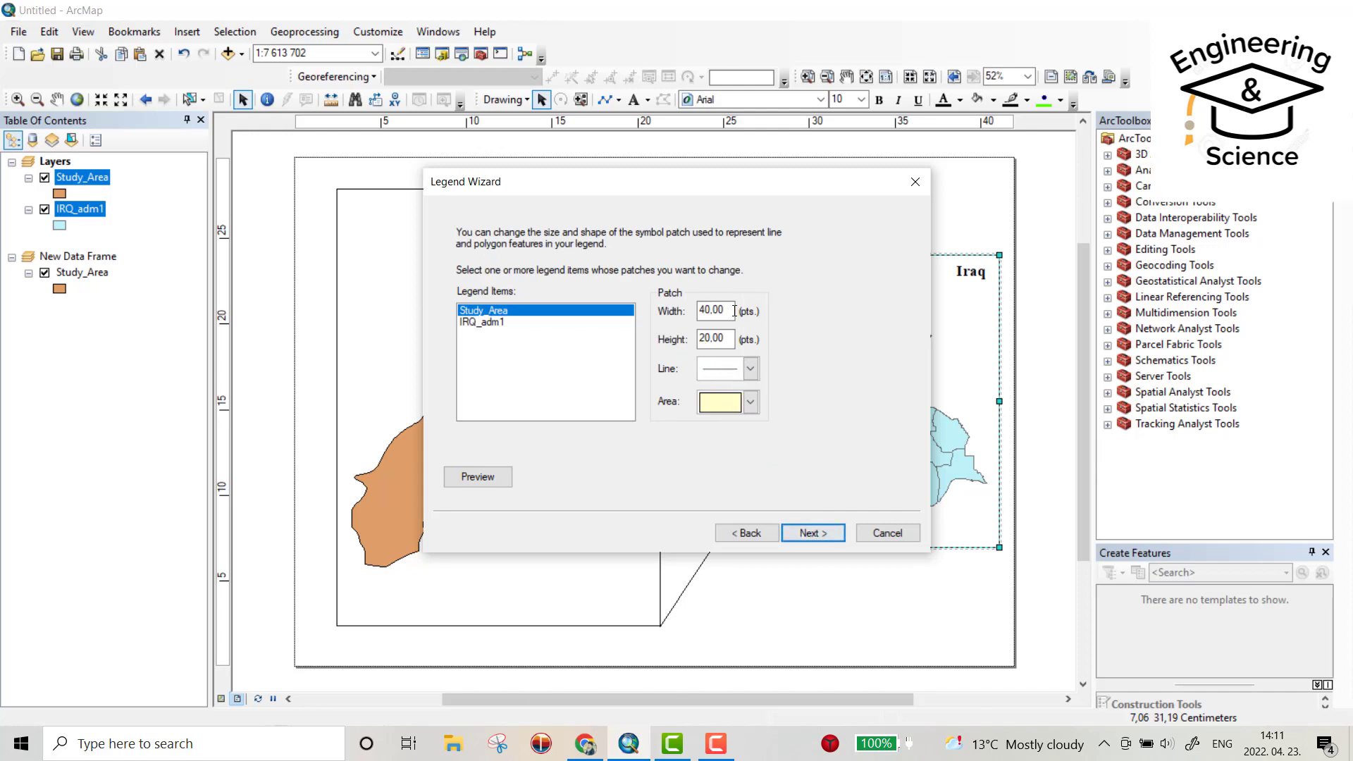
{"action": "left_click", "coordinate": [813, 533]}
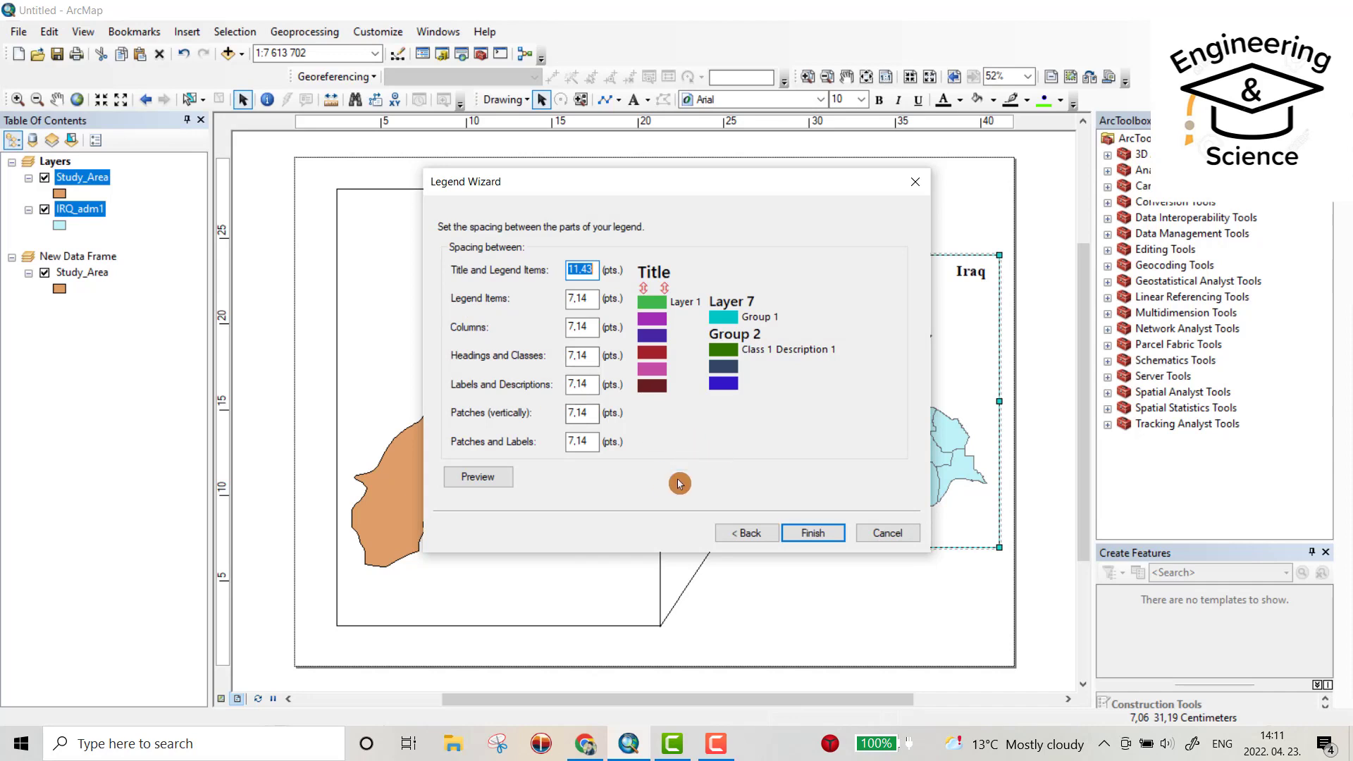
{"action": "left_click", "coordinate": [807, 534]}
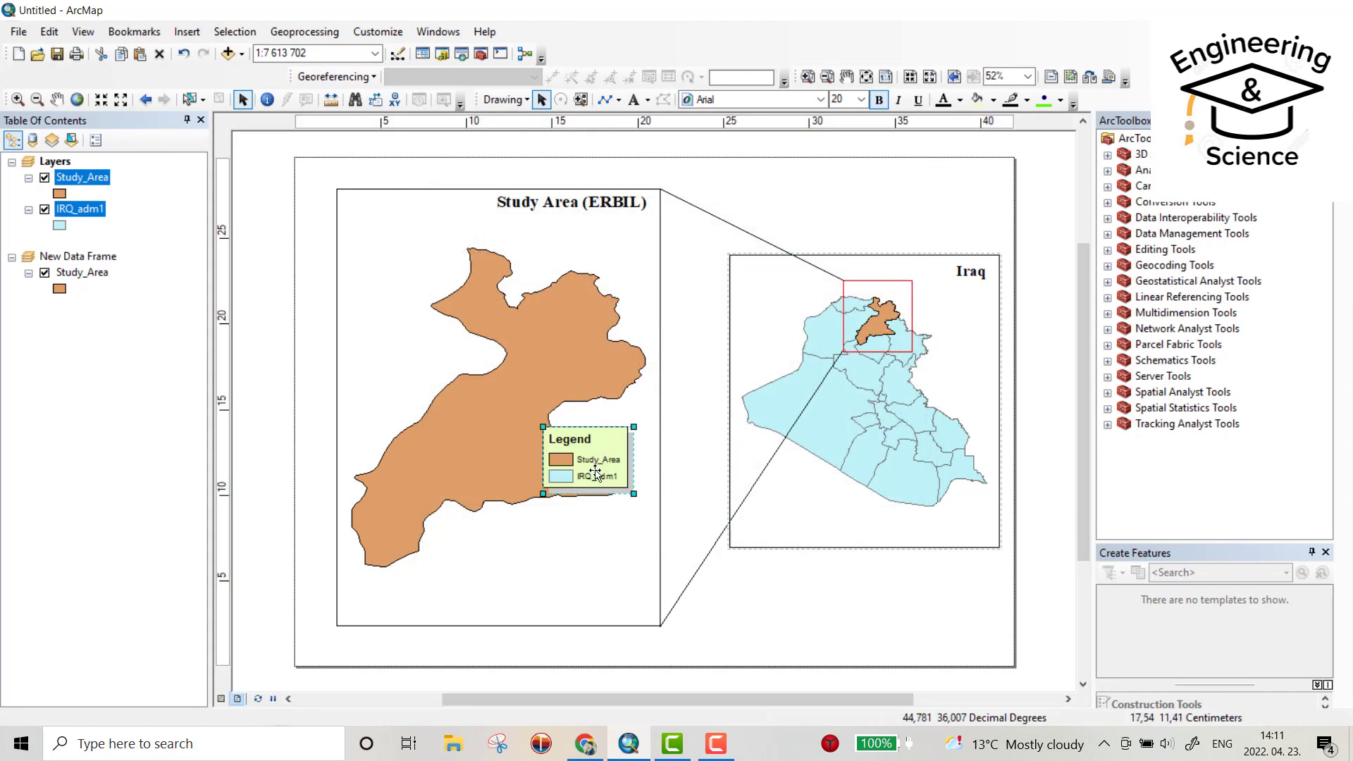
Move the legend to the page's top-right corner and rename layer IRQ_adm1 to 'Iraq'
{"action": "left_click_drag", "start_coordinate": [595, 472], "coordinate": [954, 210]}
{"action": "left_click", "coordinate": [84, 211]}
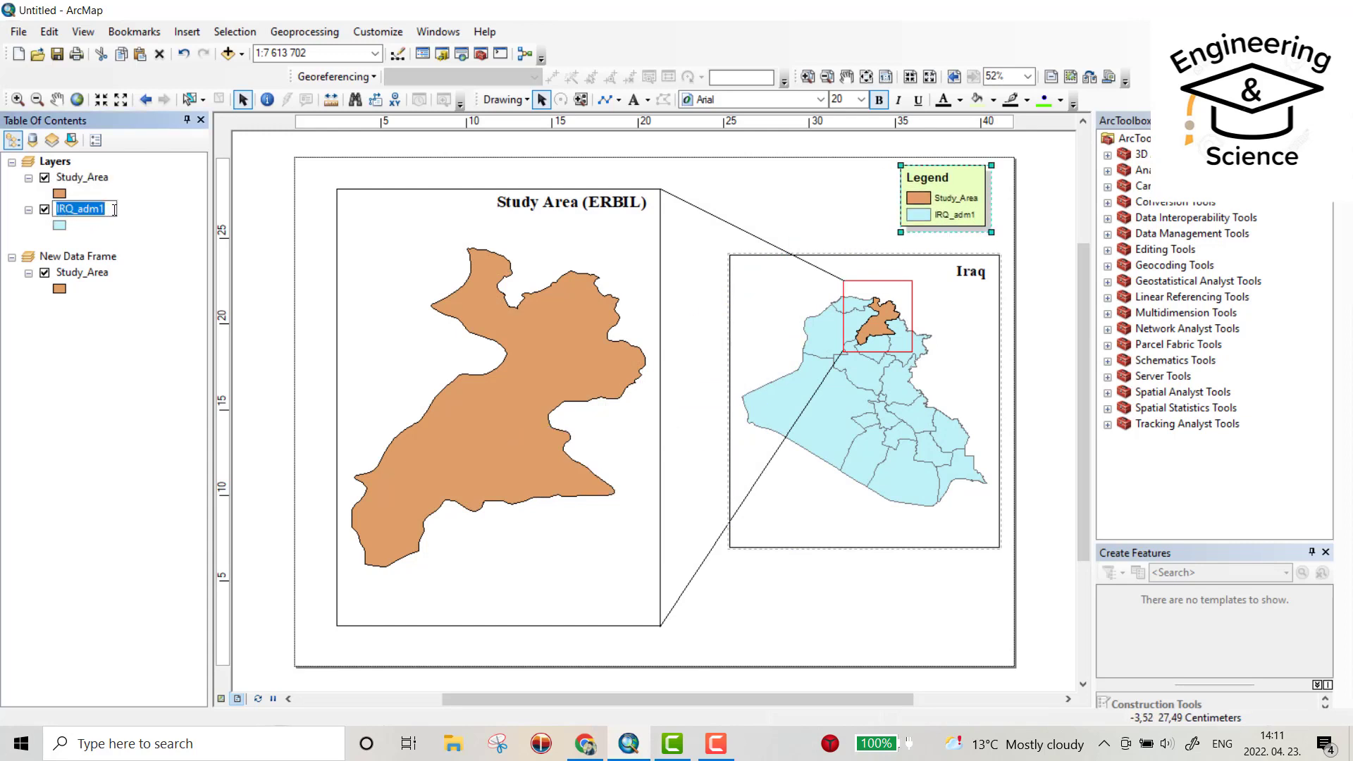
{"action": "type", "text": "Iraq"}
{"action": "key", "text": "Return"}
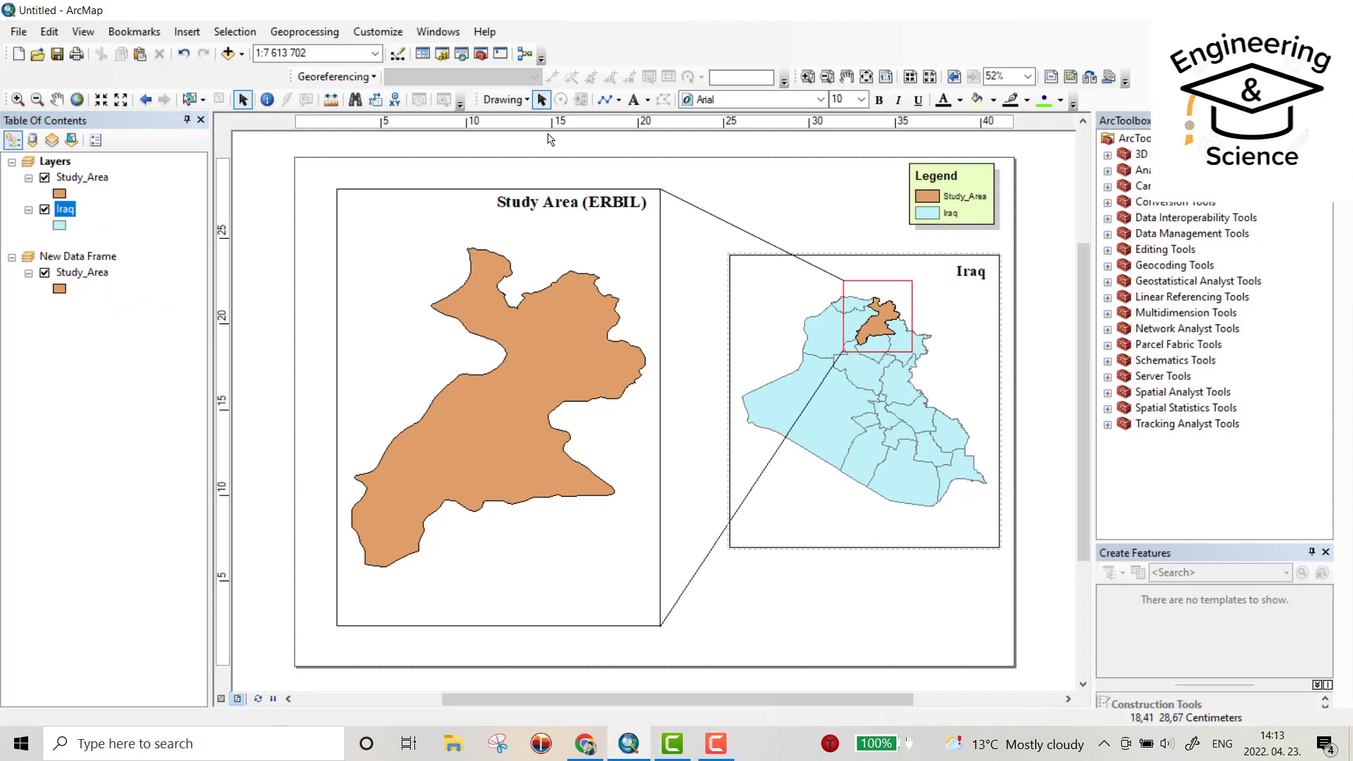
{"action": "left_click", "coordinate": [187, 33]}
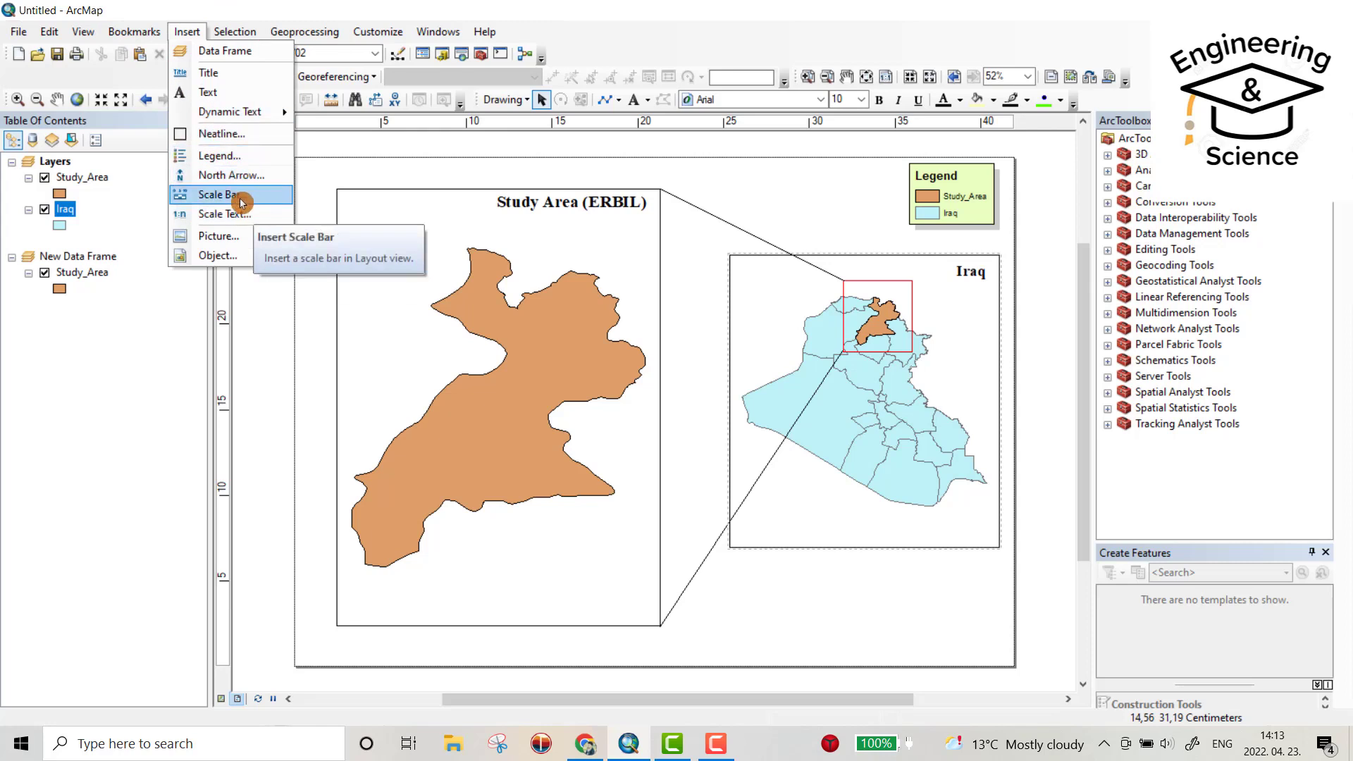
Insert an ESRI North 4 north arrow, enlarged, at the page's lower-right below the inset
{"action": "left_click", "coordinate": [232, 175]}
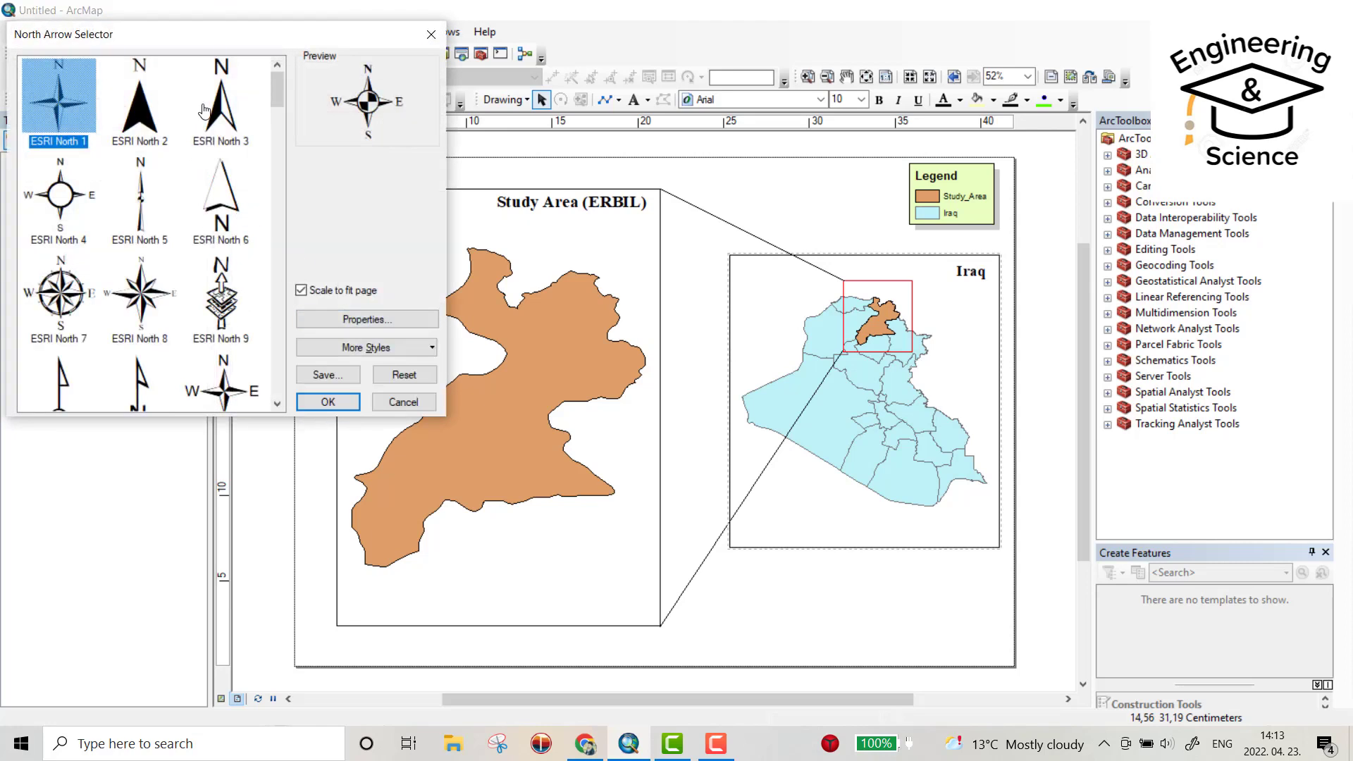
{"action": "left_click", "coordinate": [71, 191]}
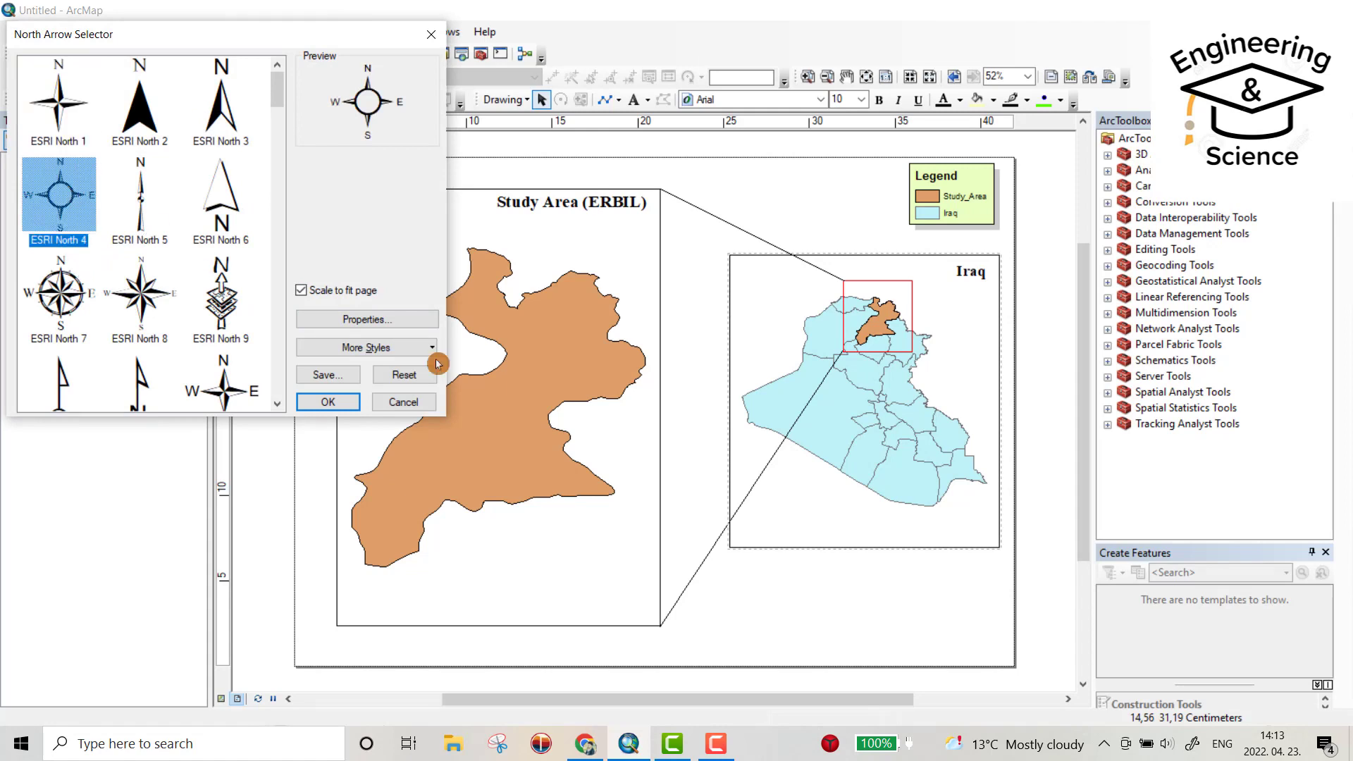
{"action": "left_click", "coordinate": [344, 405]}
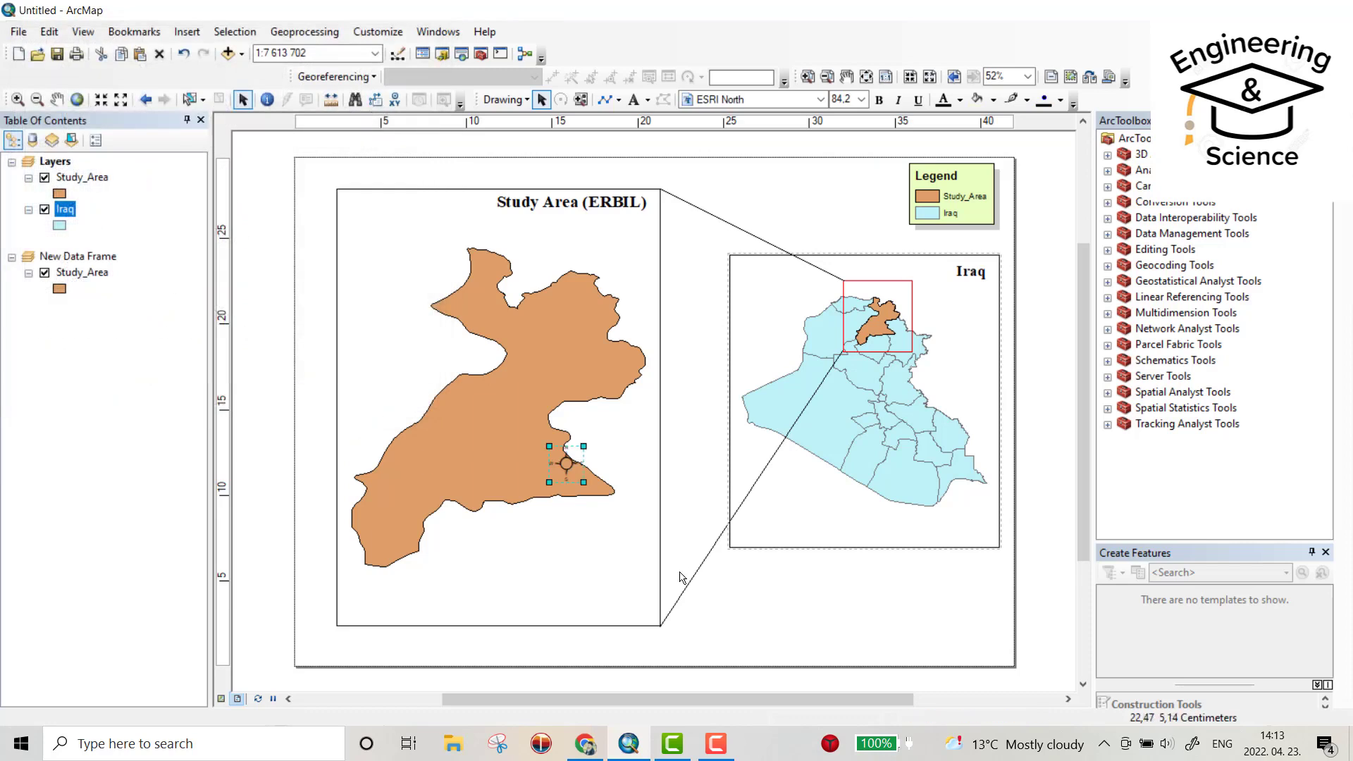
{"action": "left_click_drag", "start_coordinate": [567, 465], "coordinate": [960, 618]}
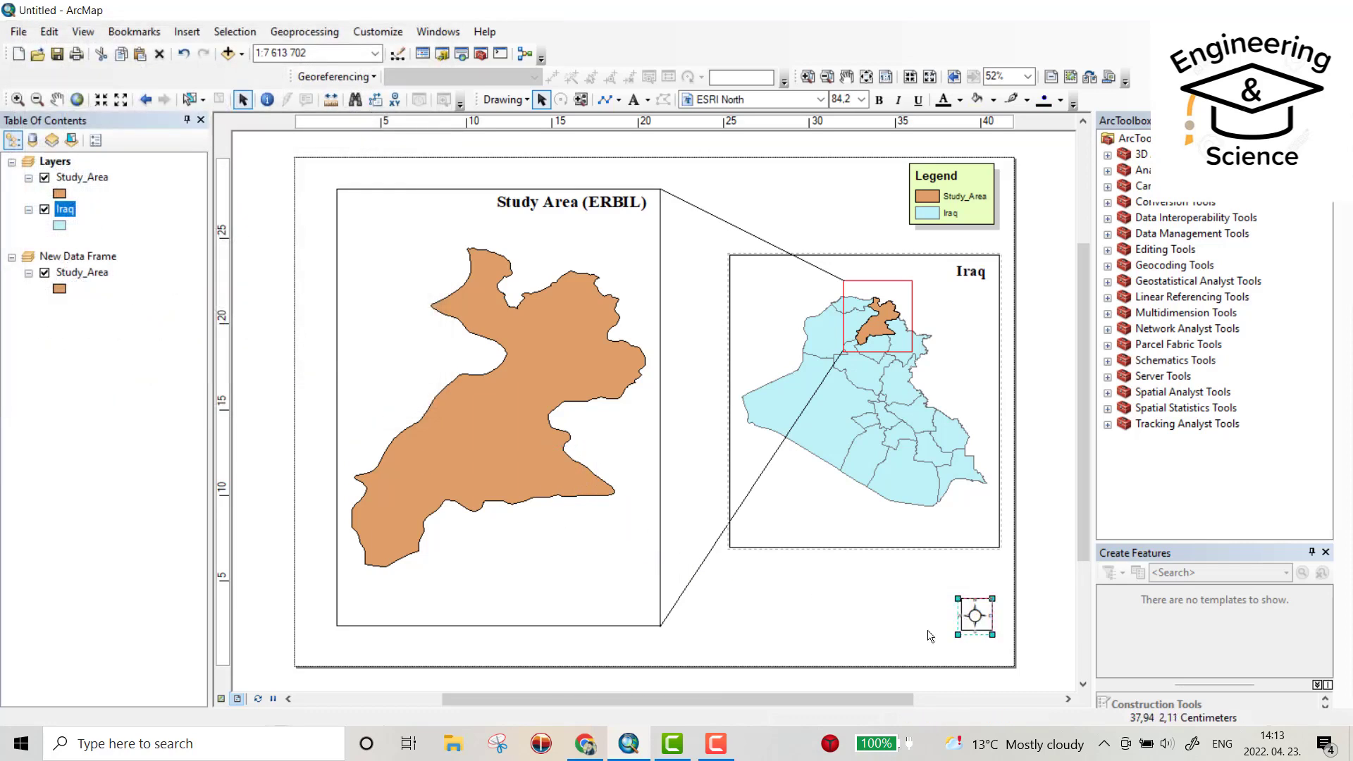
{"action": "left_click_drag", "start_coordinate": [959, 599], "coordinate": [946, 584]}
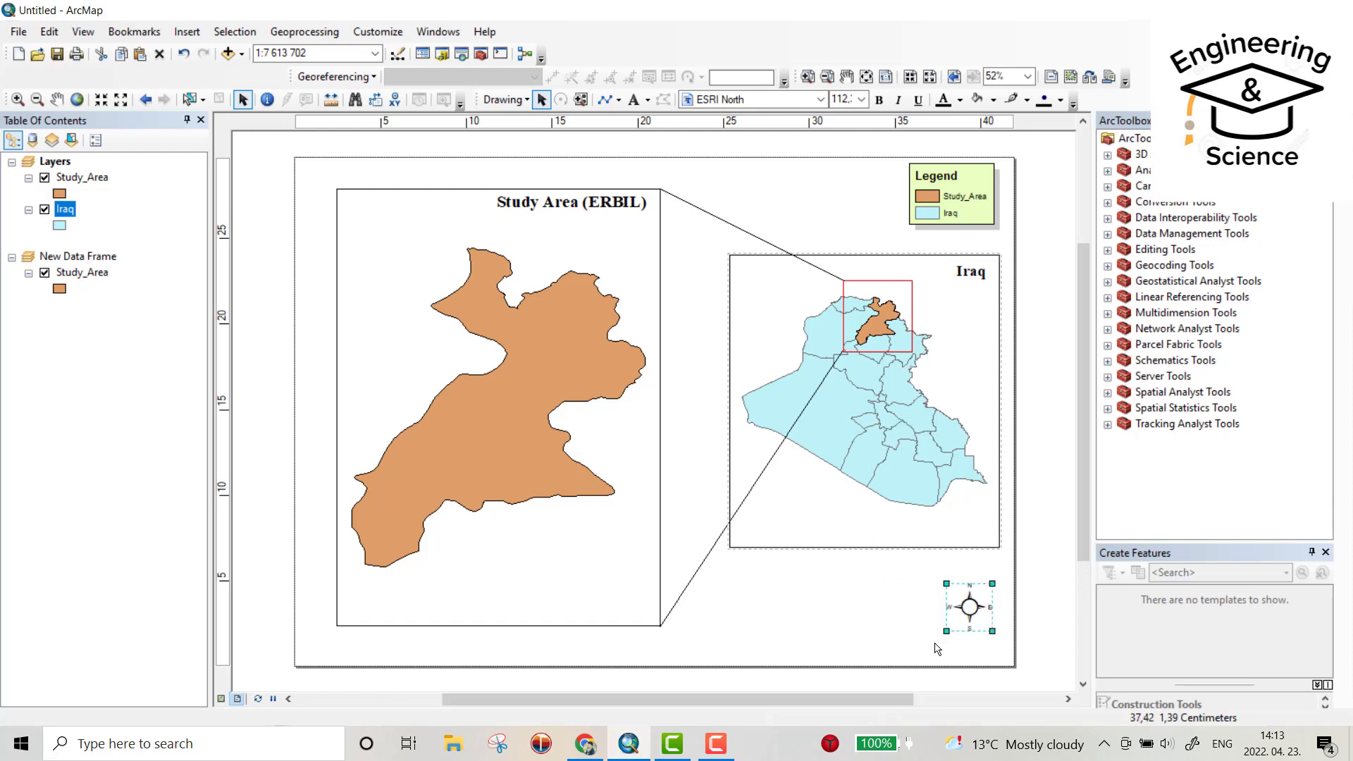
{"action": "mouse_move", "coordinate": [946, 630]}
{"action": "left_mouse_down"}
{"action": "mouse_move", "coordinate": [930, 647]}
{"action": "mouse_move", "coordinate": [957, 623]}
{"action": "left_mouse_up"}
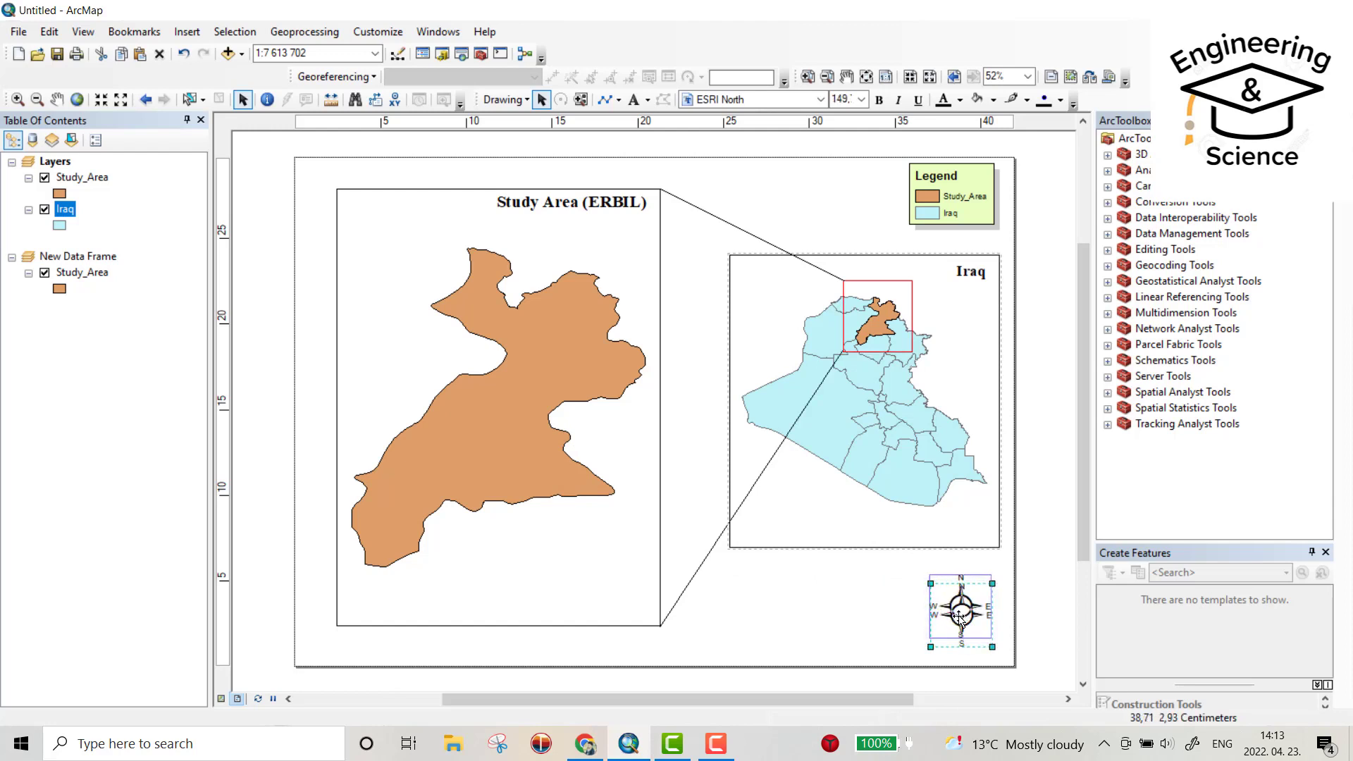
{"action": "left_click_drag", "start_coordinate": [959, 618], "coordinate": [962, 609]}
{"action": "left_click", "coordinate": [809, 617]}
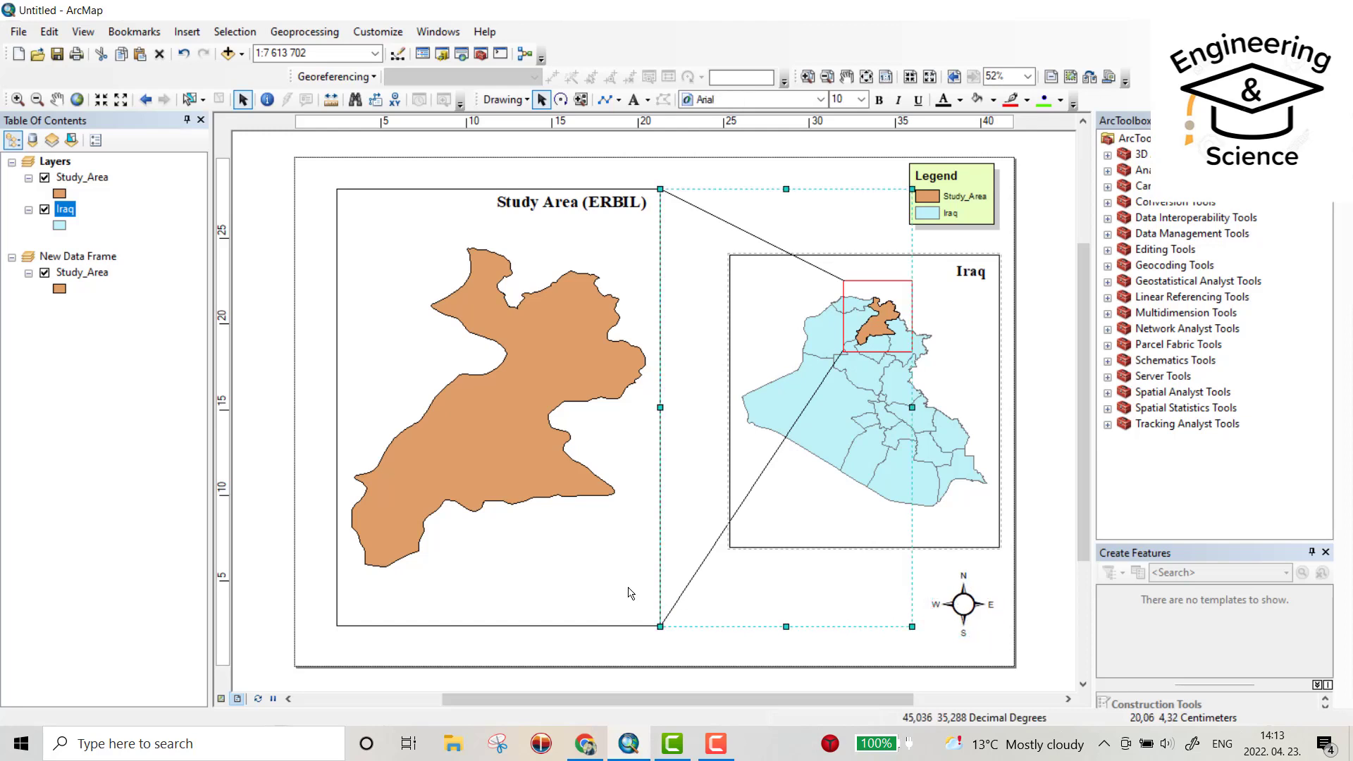
Place a Scale Line 2 Metric scale bar at the bottom of the Iraq inset
{"action": "left_click", "coordinate": [183, 32]}
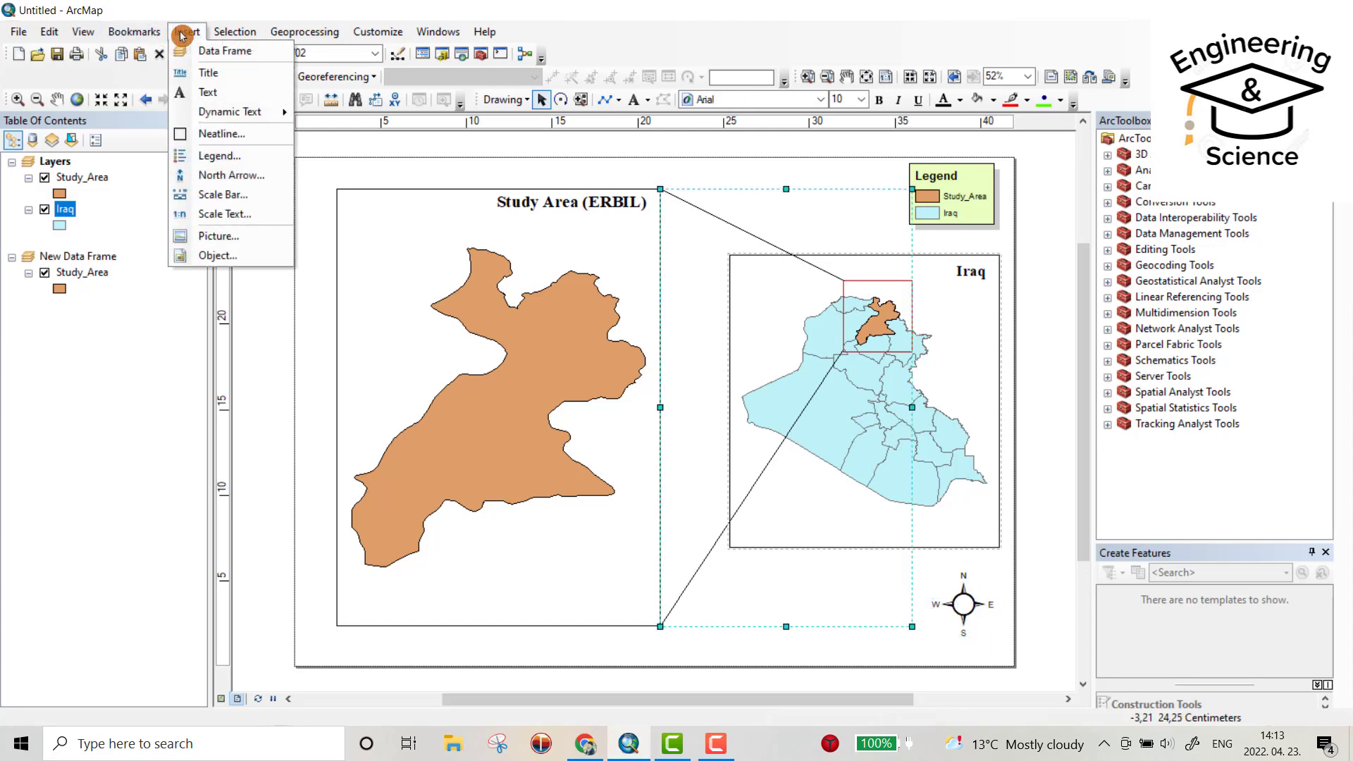
{"action": "left_click", "coordinate": [220, 194]}
{"action": "scroll", "coordinate": [132, 248], "scroll_direction": "down", "scroll_amount": 3}
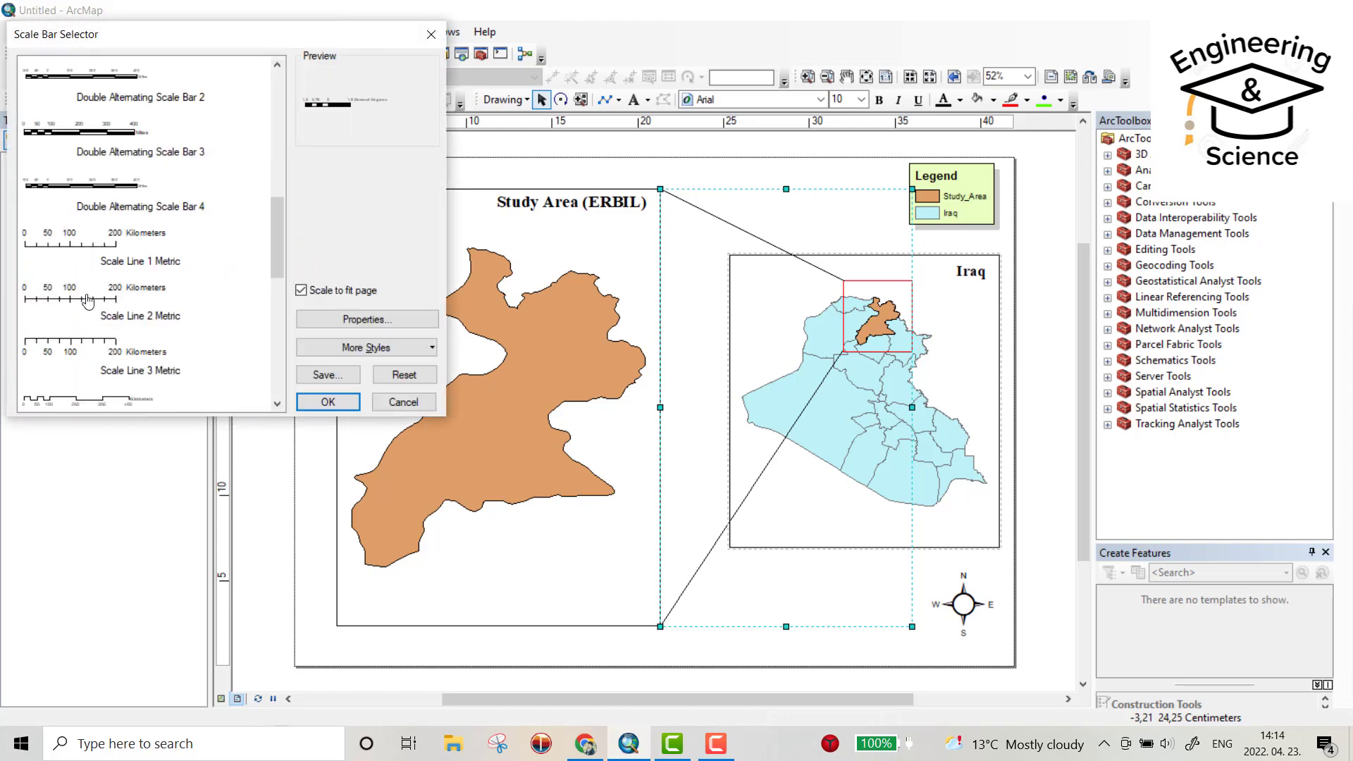
{"action": "left_click", "coordinate": [85, 300]}
{"action": "left_click", "coordinate": [321, 398]}
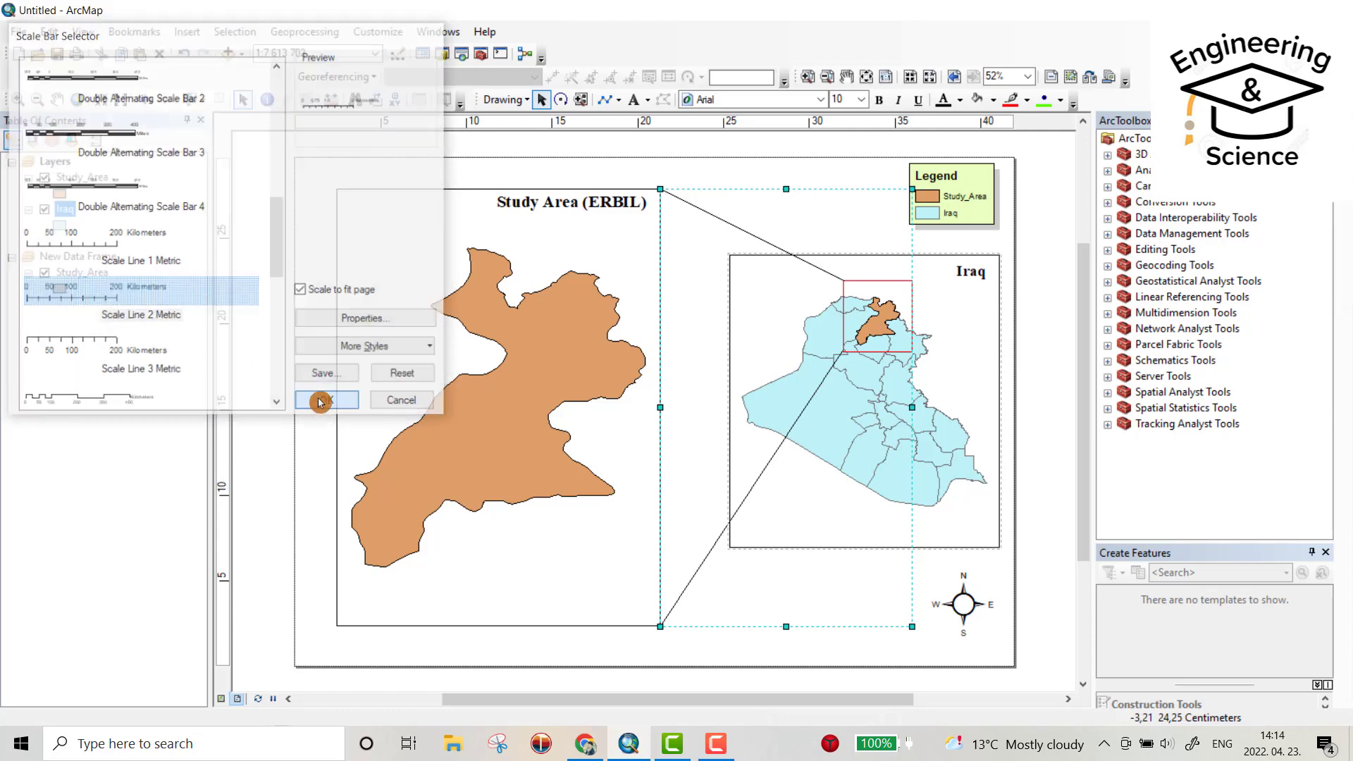
{"action": "left_click_drag", "start_coordinate": [671, 427], "coordinate": [891, 532]}
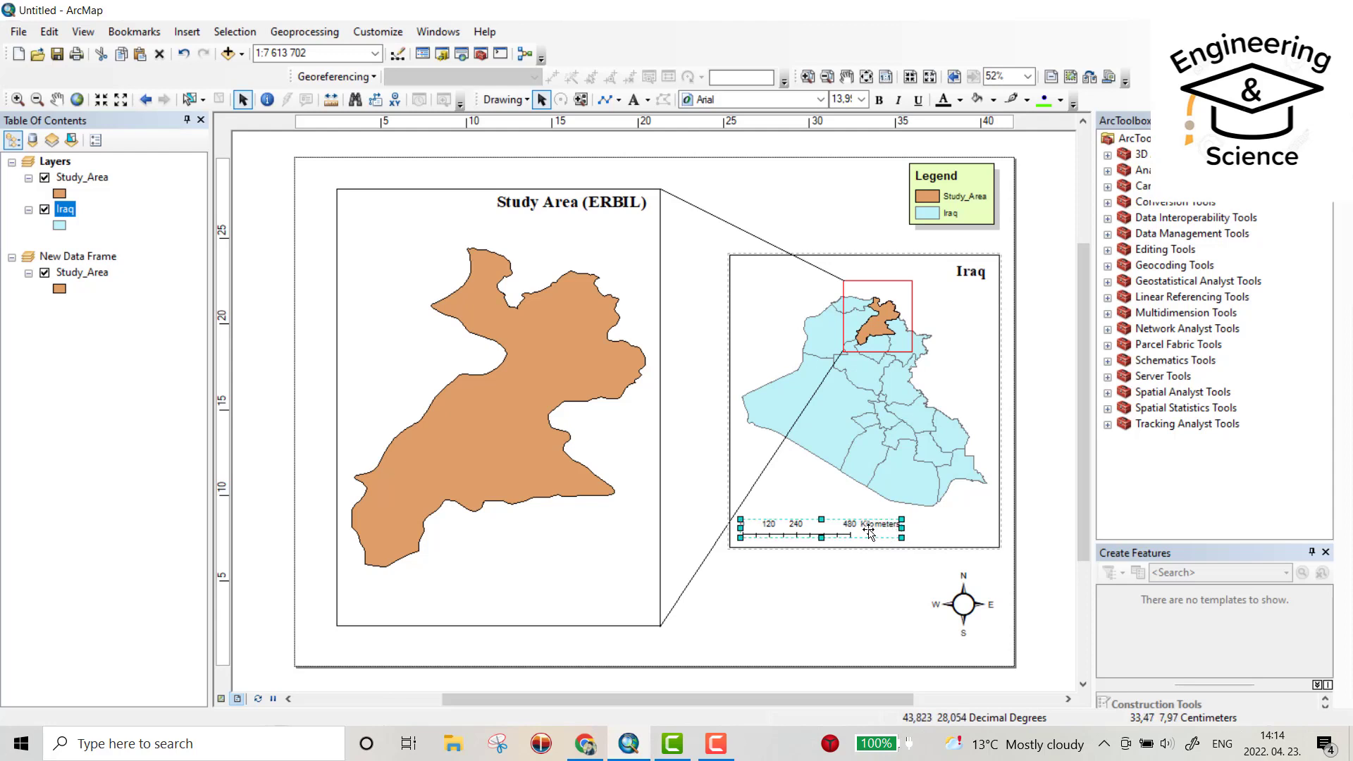
{"action": "left_click", "coordinate": [916, 532]}
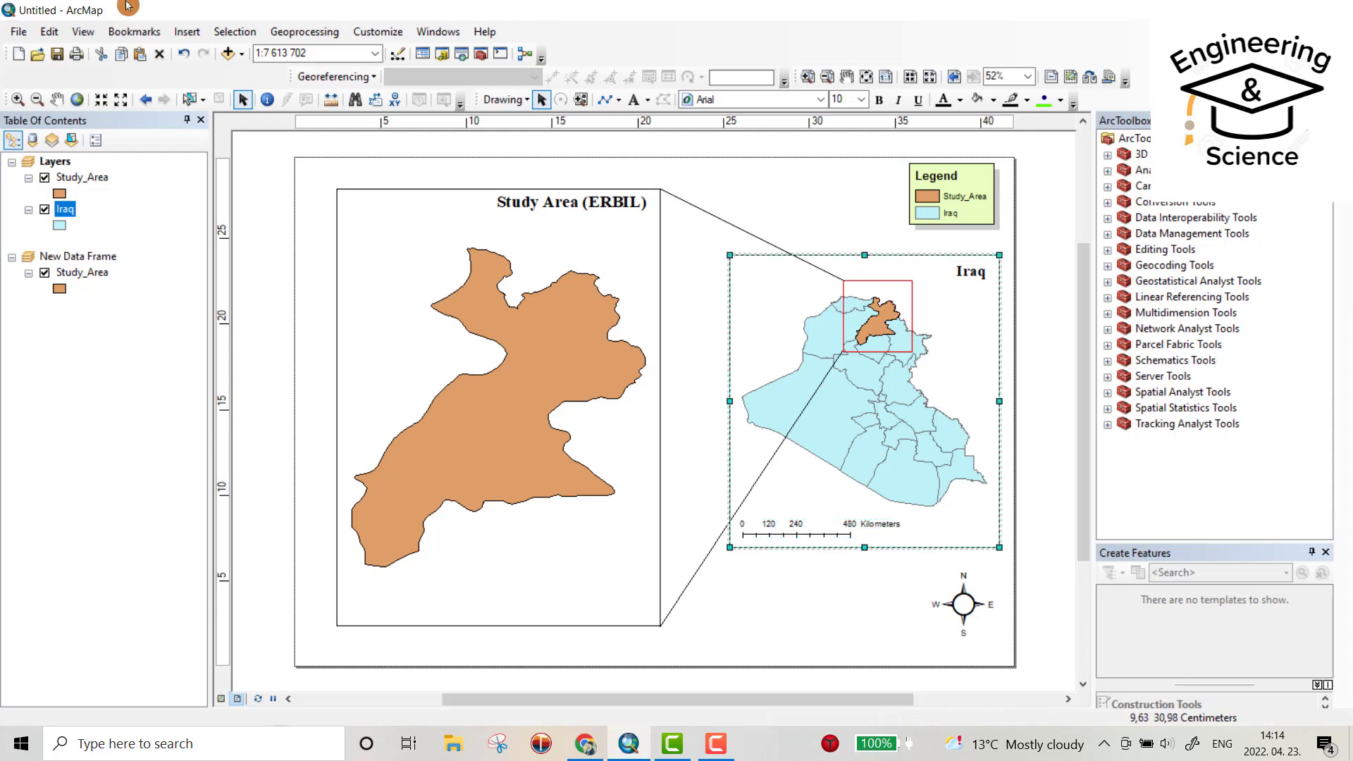
Add scale text to the Iraq inset using the 1 cm = 10 km style
{"action": "left_click", "coordinate": [186, 32]}
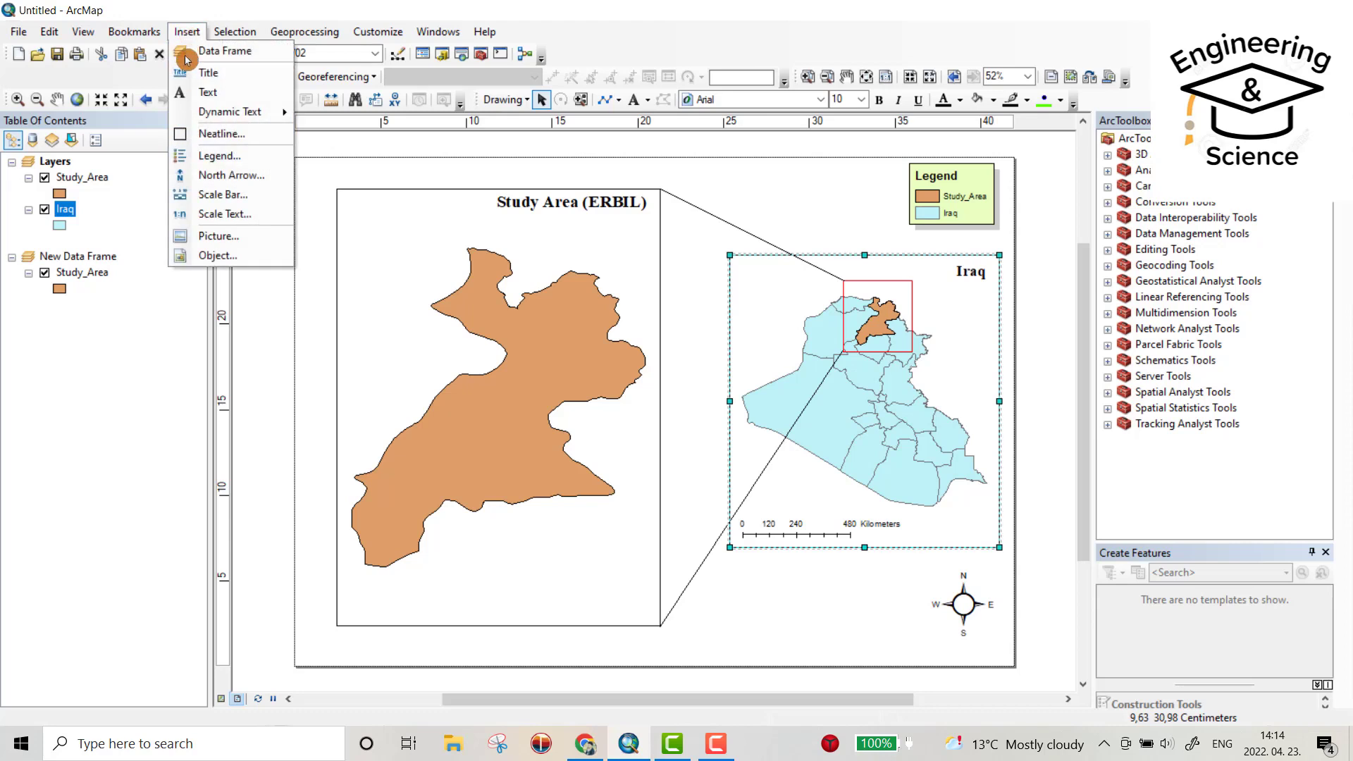
{"action": "left_click", "coordinate": [224, 214]}
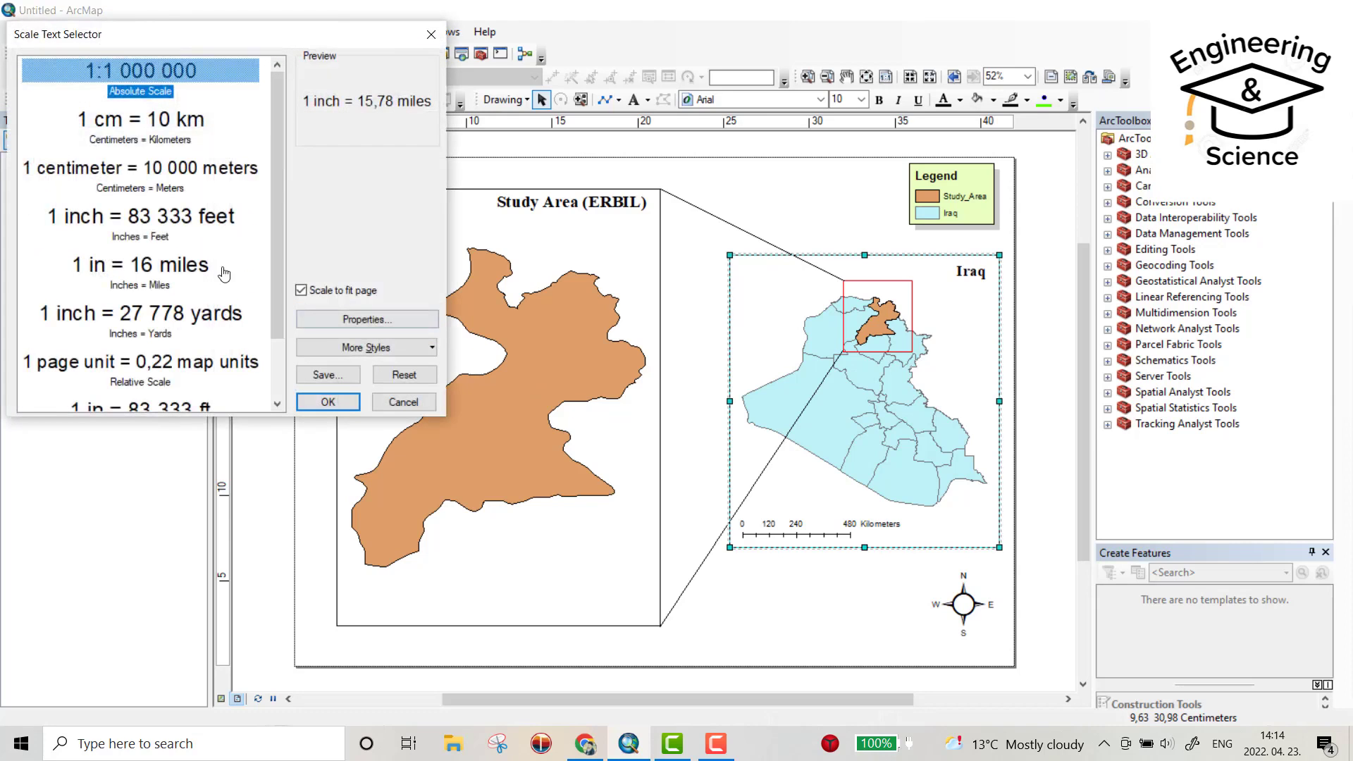
{"action": "left_click", "coordinate": [143, 127]}
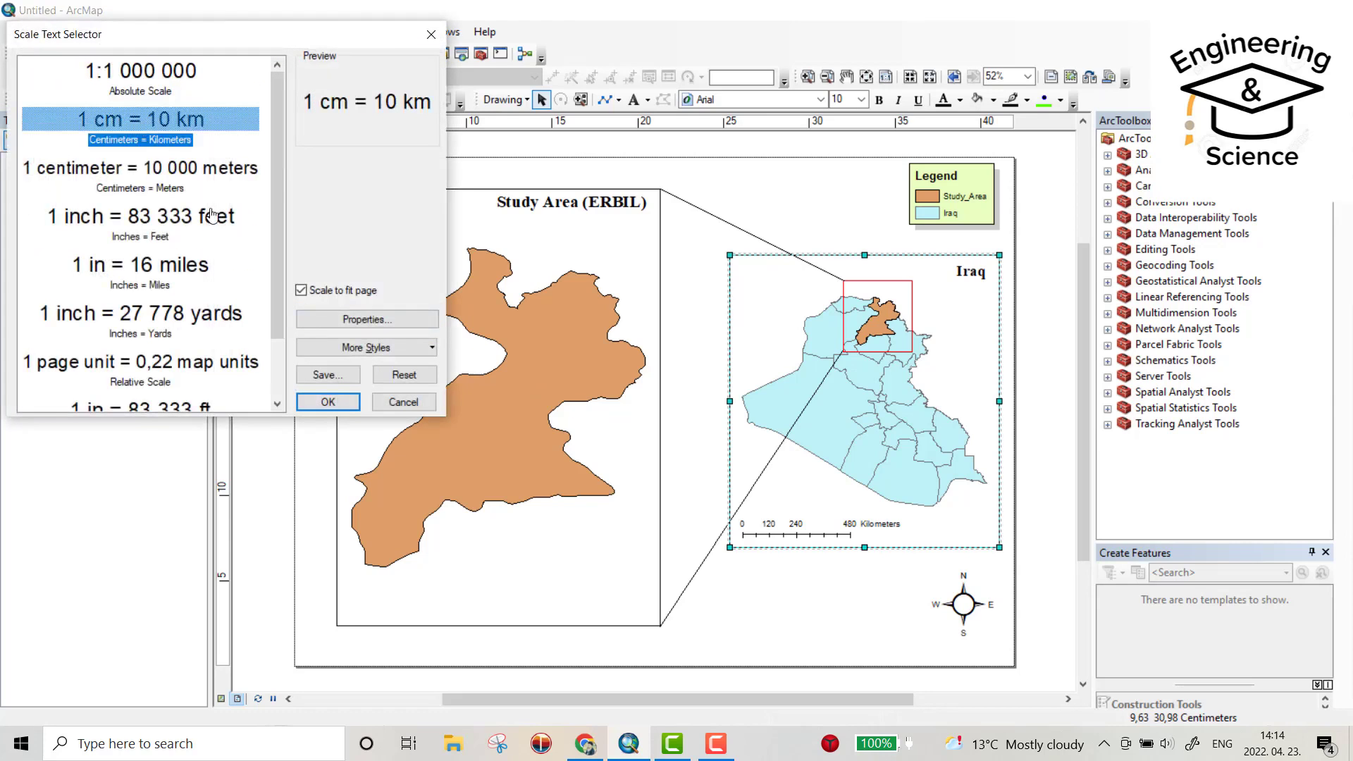
{"action": "left_click", "coordinate": [328, 402]}
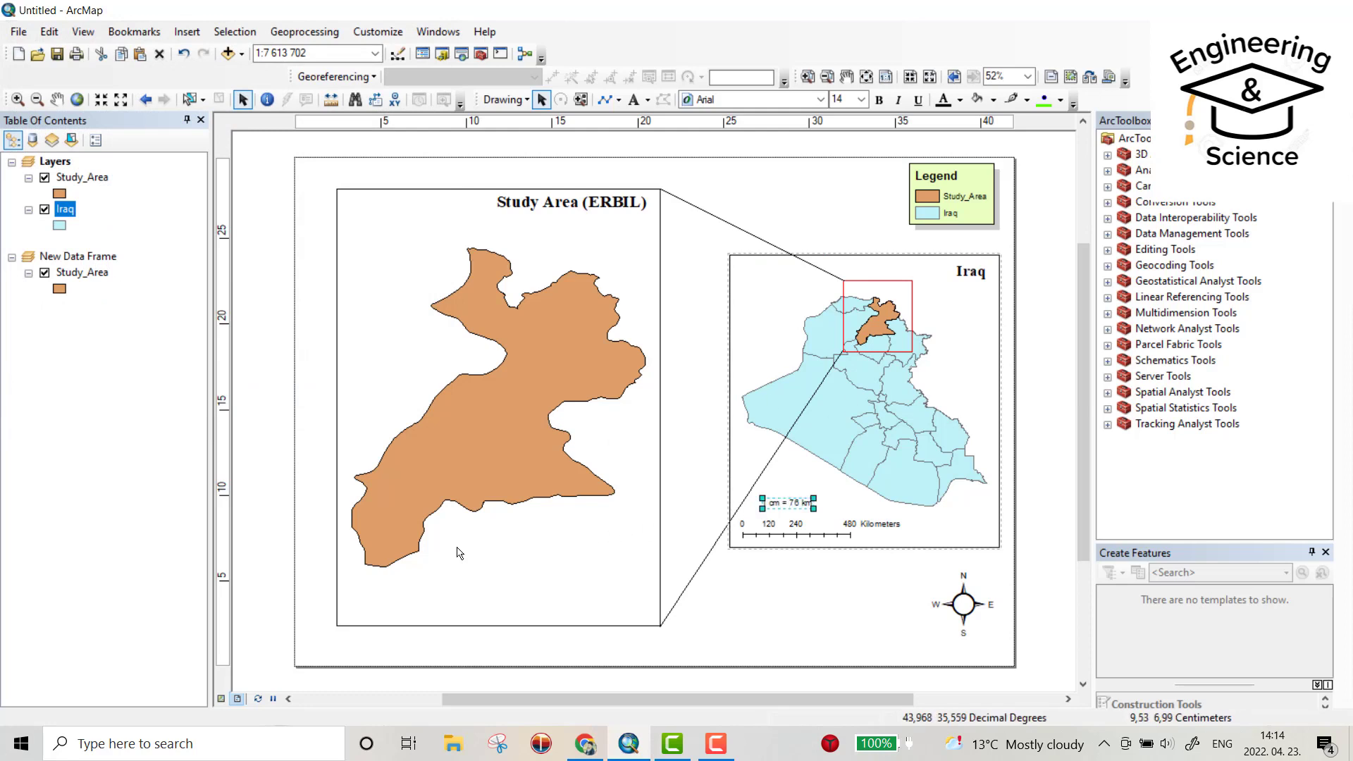
Add a scale bar for the Study Area frame and move it to the frame's bottom
{"action": "left_click", "coordinate": [407, 249]}
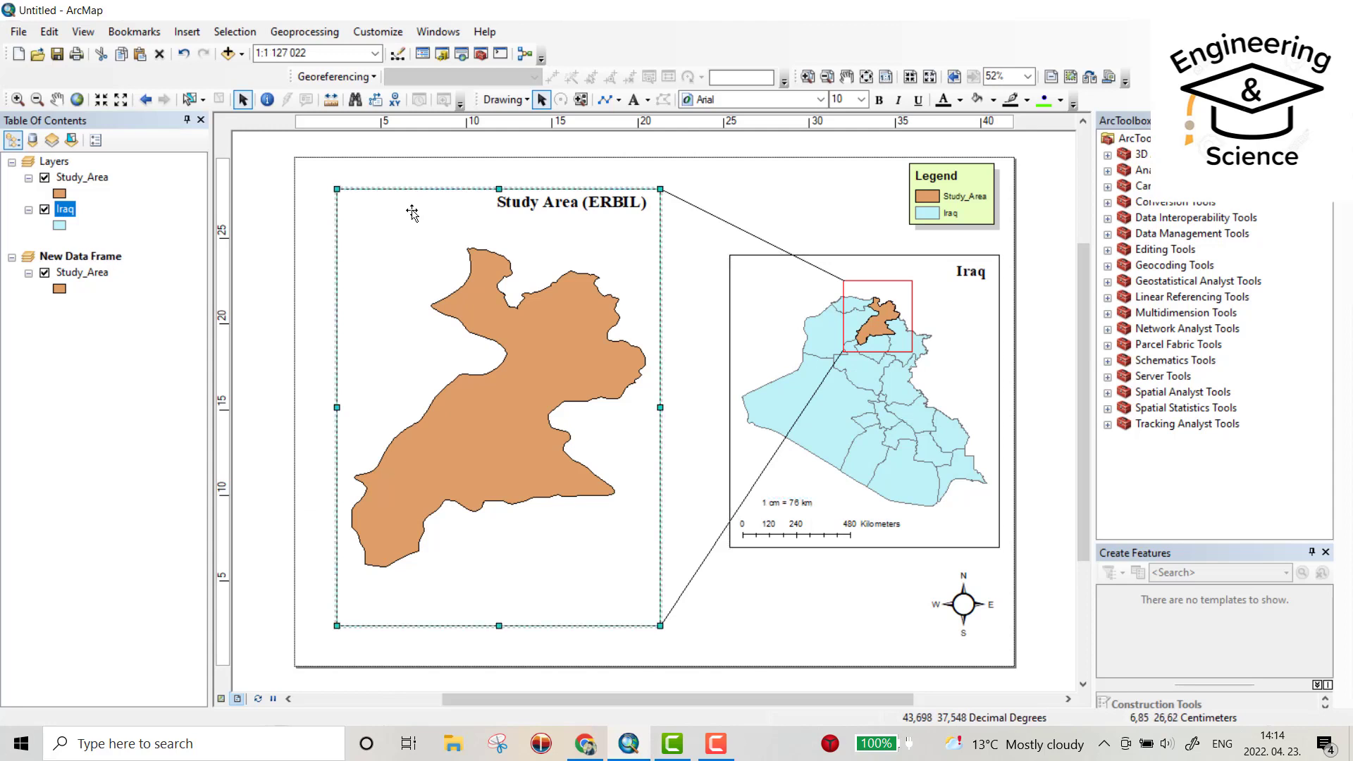
{"action": "left_click", "coordinate": [187, 32]}
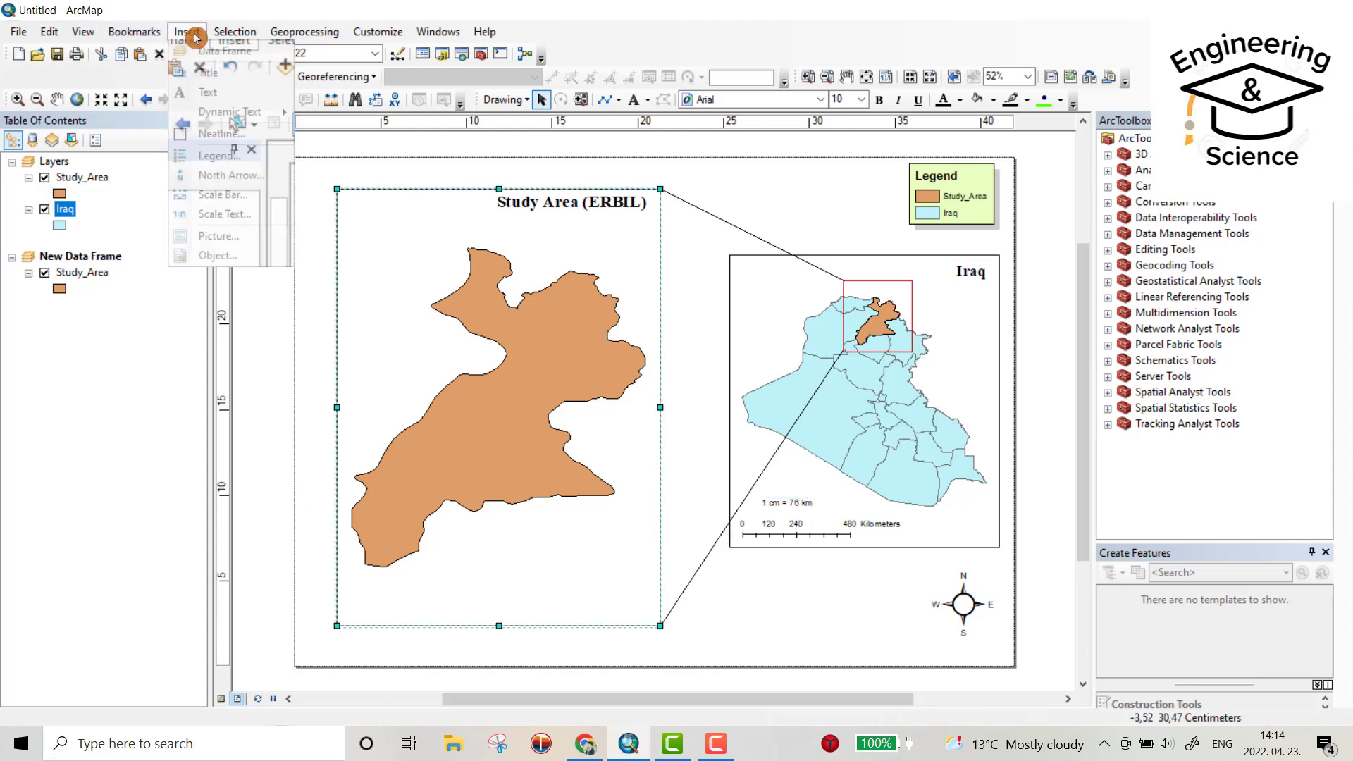
{"action": "left_click", "coordinate": [220, 194]}
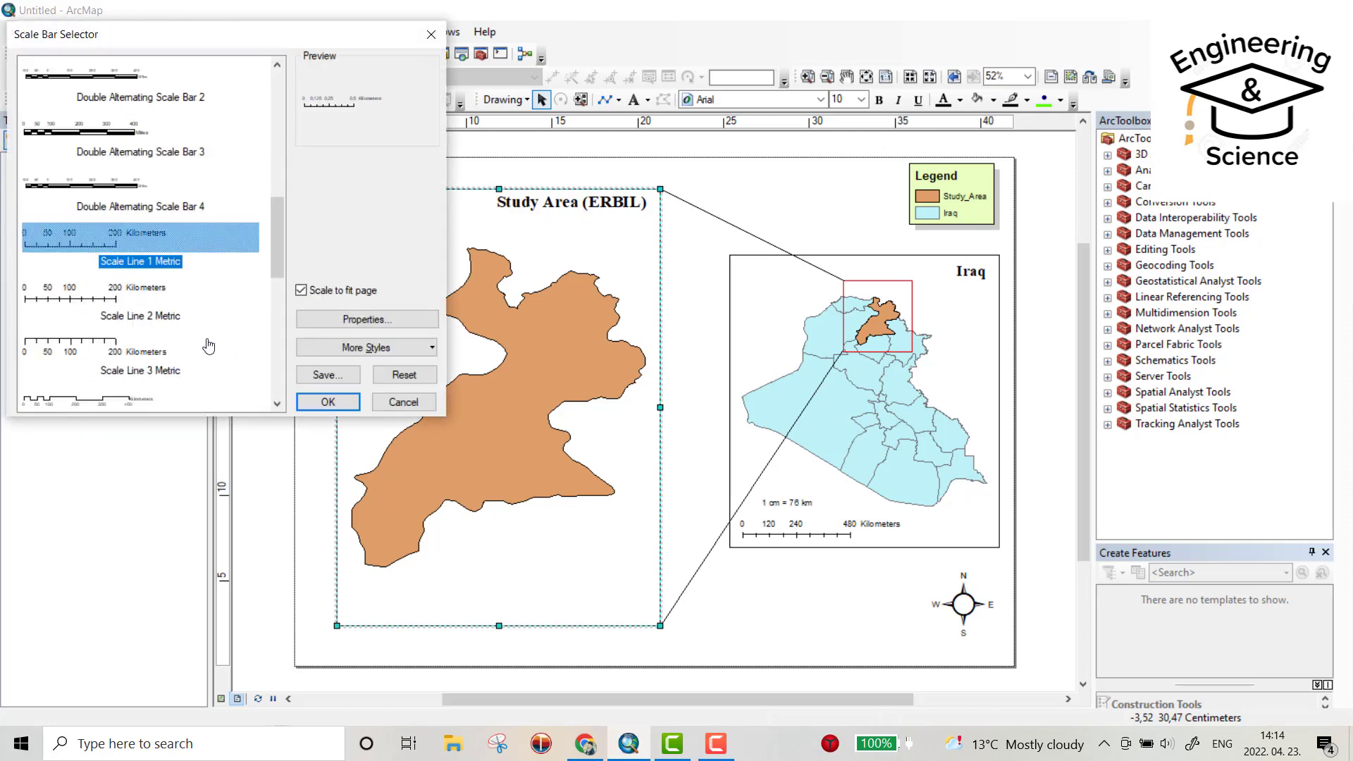
{"action": "left_click", "coordinate": [321, 402]}
{"action": "left_click_drag", "start_coordinate": [620, 422], "coordinate": [598, 598]}
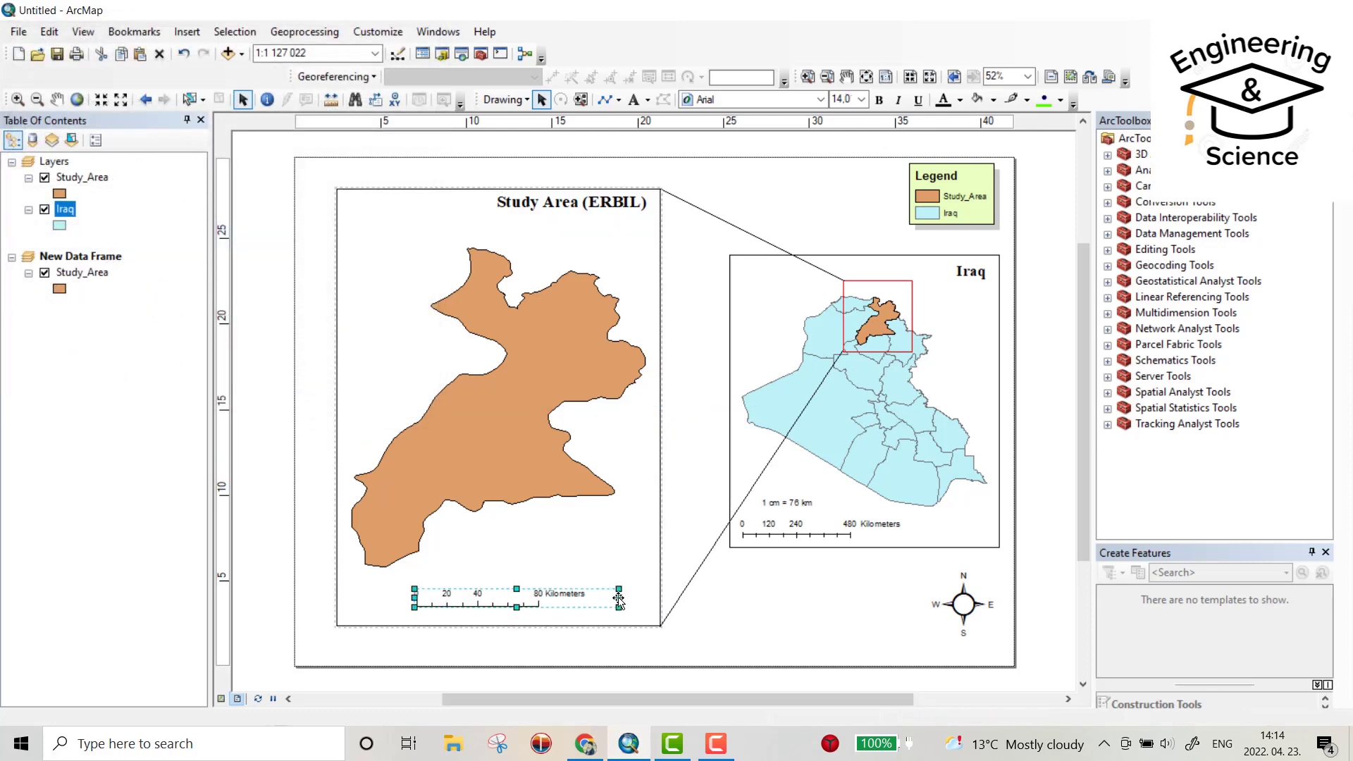
Add '1 cm = 11 km' scale text and position it above the Erbil scale bar
{"action": "left_click", "coordinate": [549, 558]}
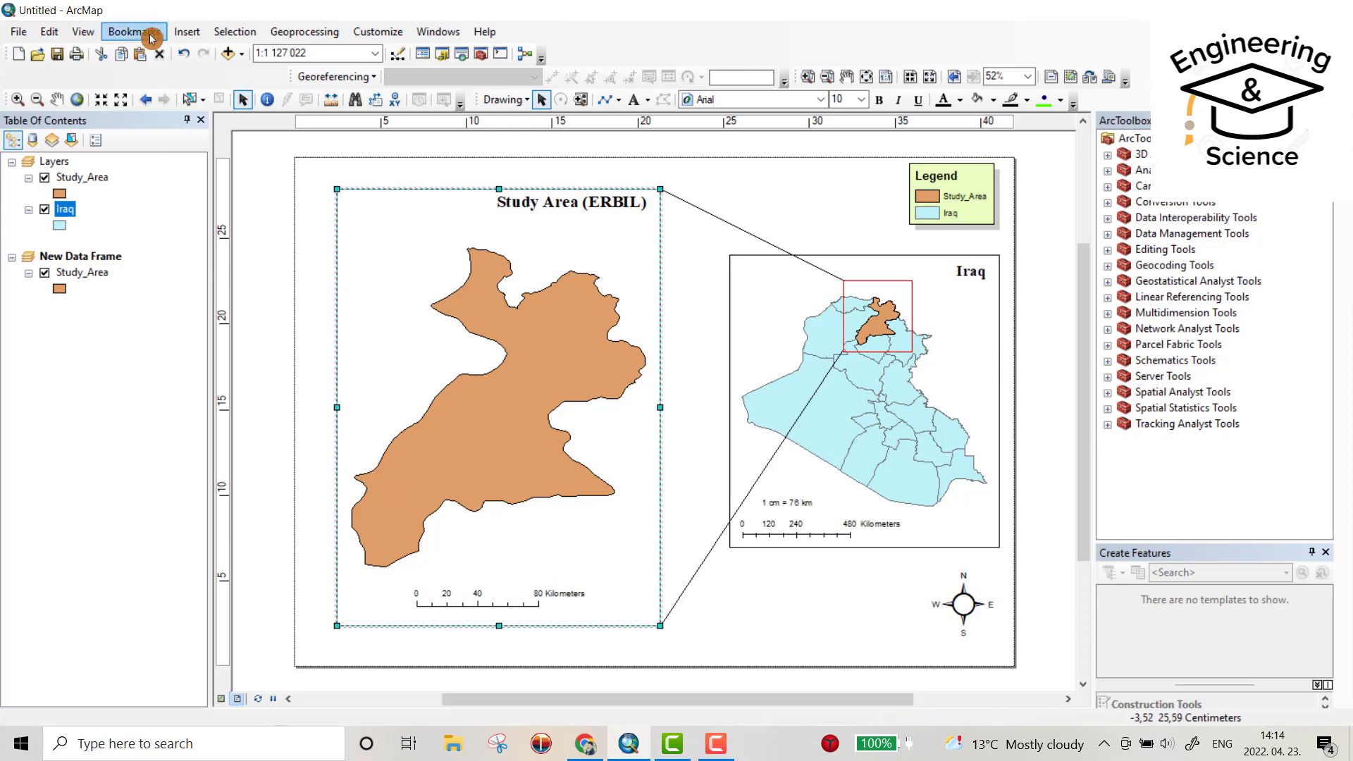
{"action": "left_click", "coordinate": [187, 32]}
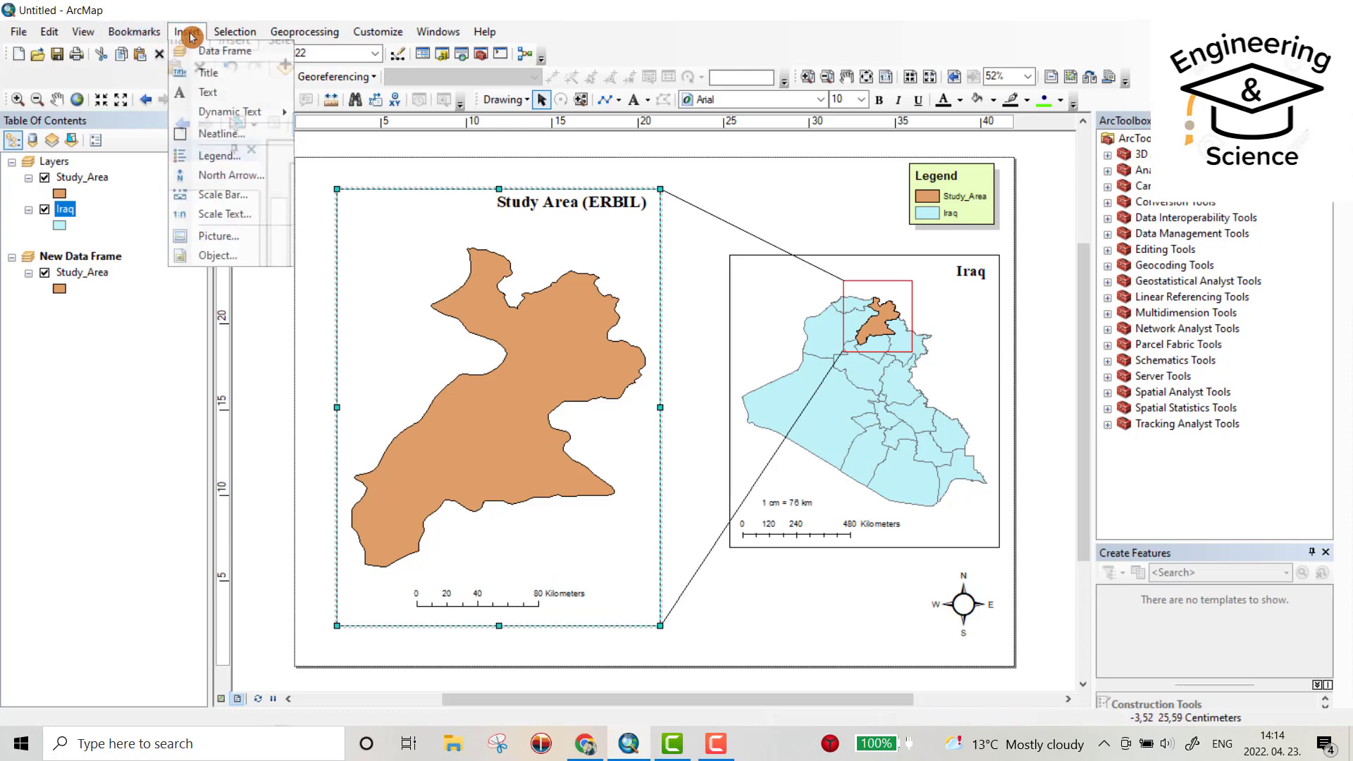
{"action": "left_click", "coordinate": [224, 213]}
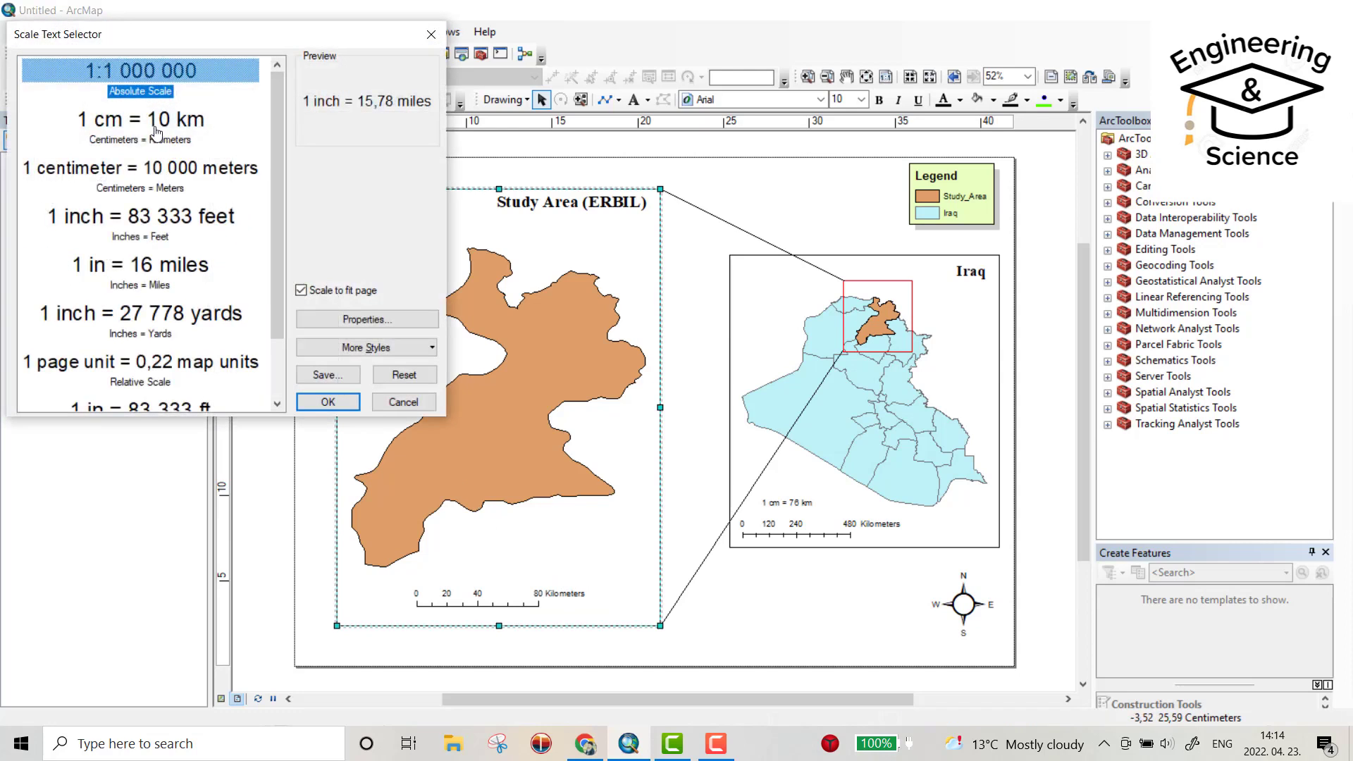
{"action": "left_click", "coordinate": [156, 132]}
{"action": "left_click", "coordinate": [328, 401]}
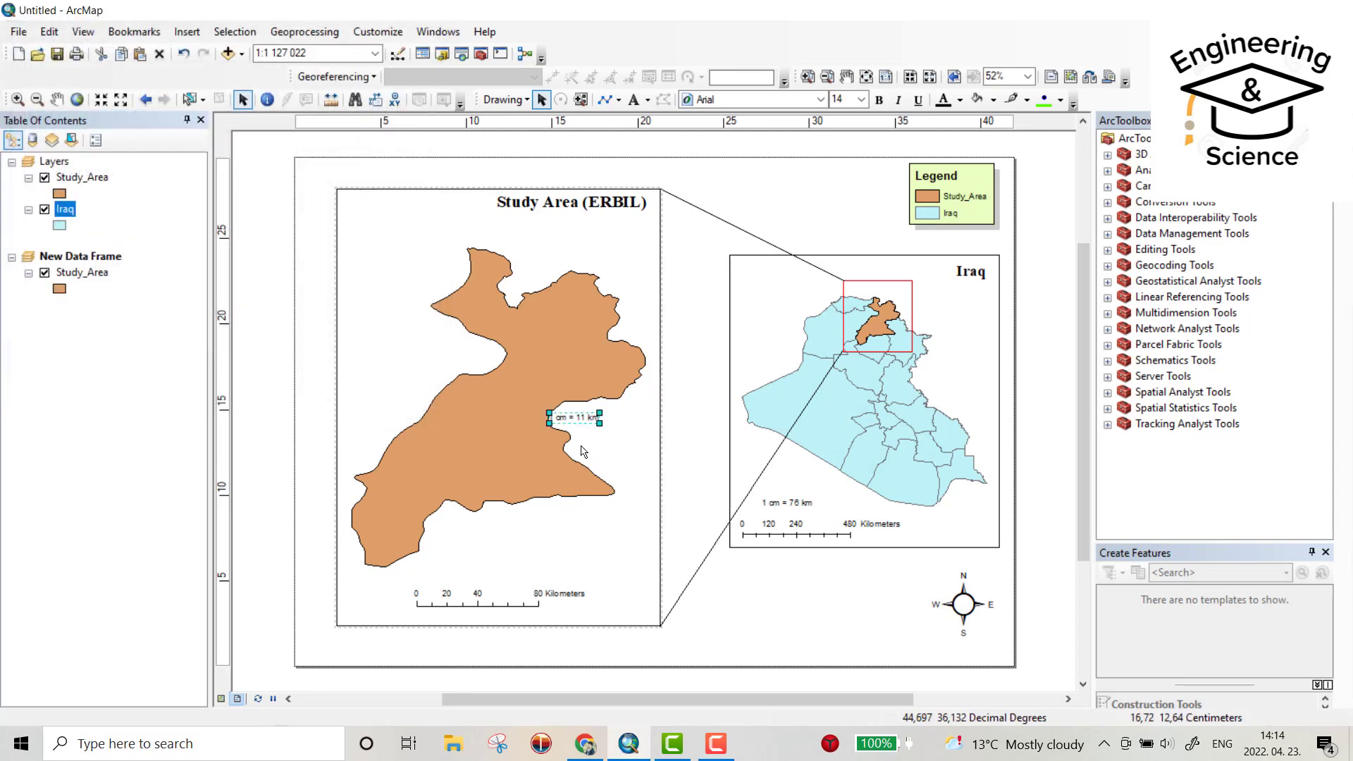
{"action": "left_click_drag", "start_coordinate": [584, 422], "coordinate": [482, 577]}
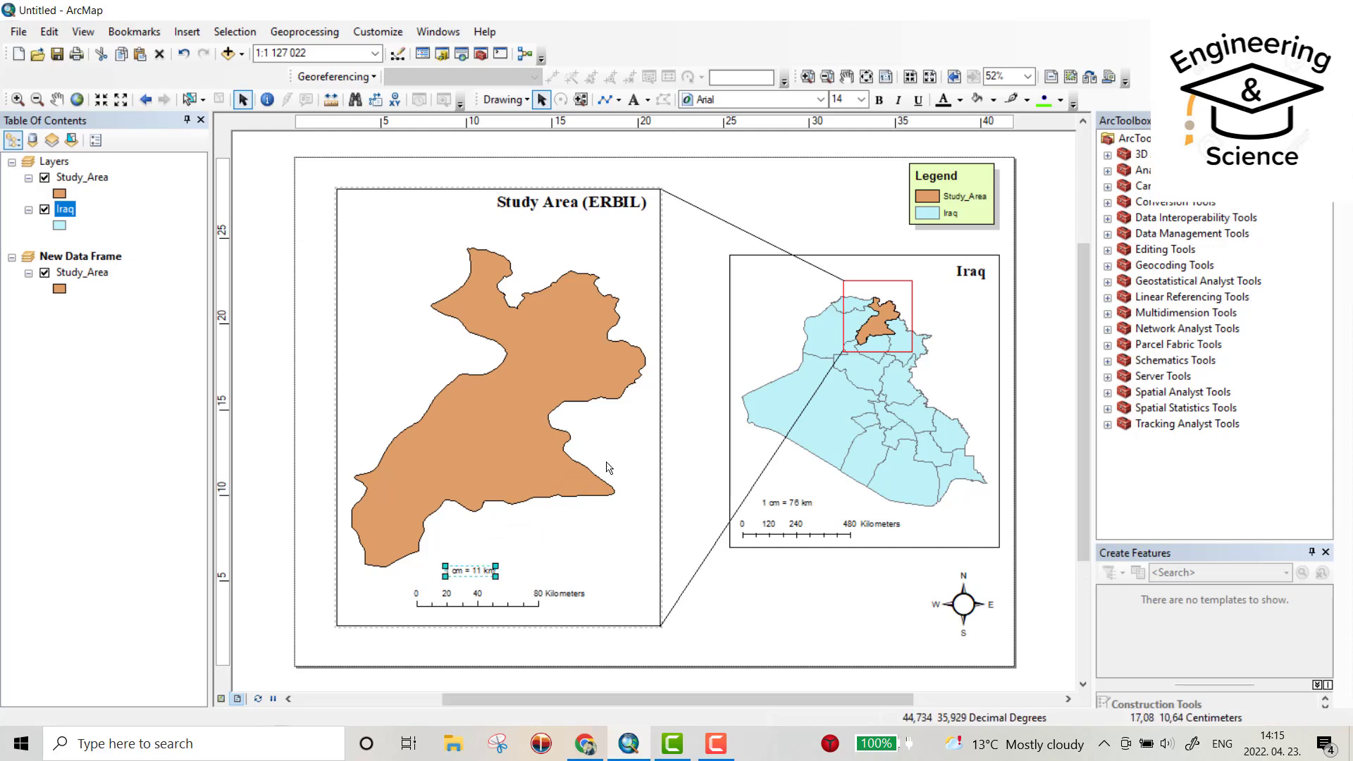
{"action": "left_click", "coordinate": [756, 191]}
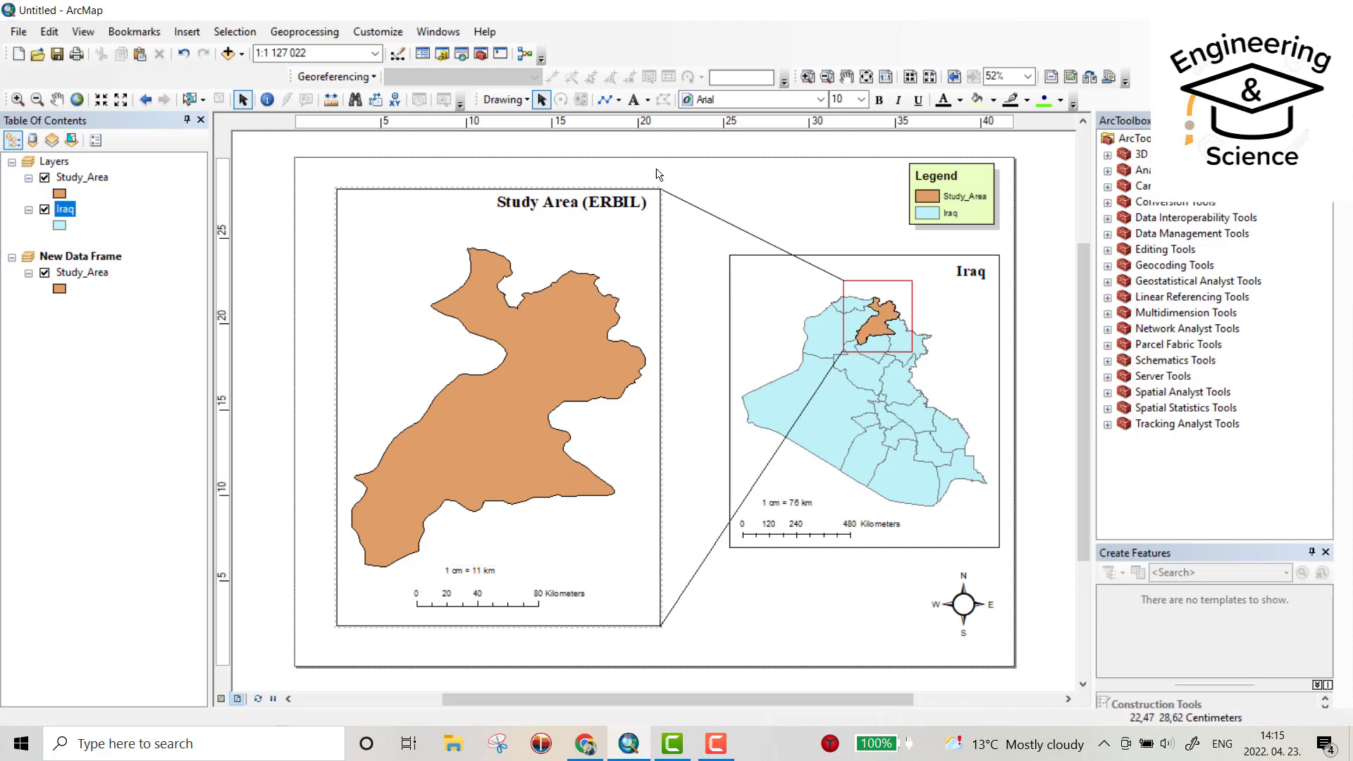
Create a 1-degree graticule with tick marks and labels in the Study Area frame's grid properties
{"action": "left_click", "coordinate": [406, 211]}
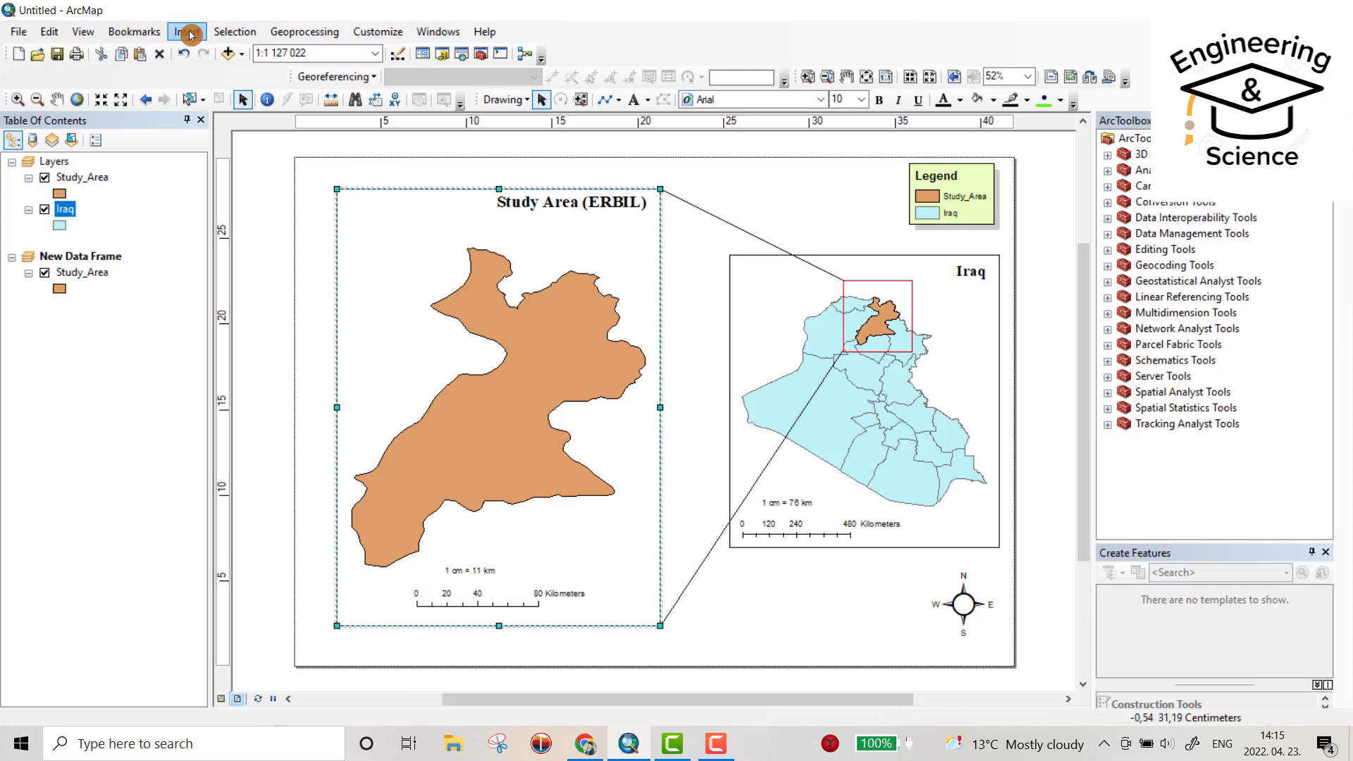
{"action": "right_click", "coordinate": [421, 218]}
{"action": "left_click", "coordinate": [478, 546]}
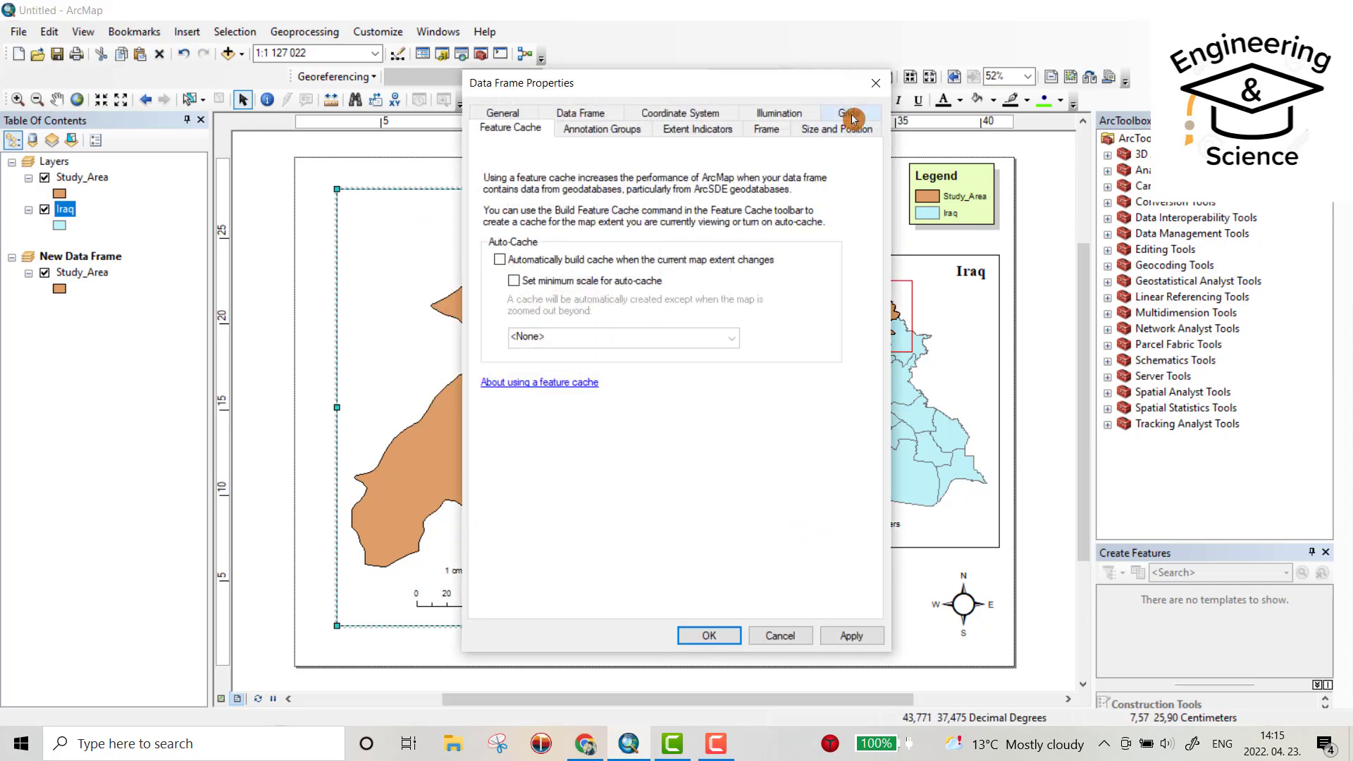
{"action": "left_click", "coordinate": [849, 115]}
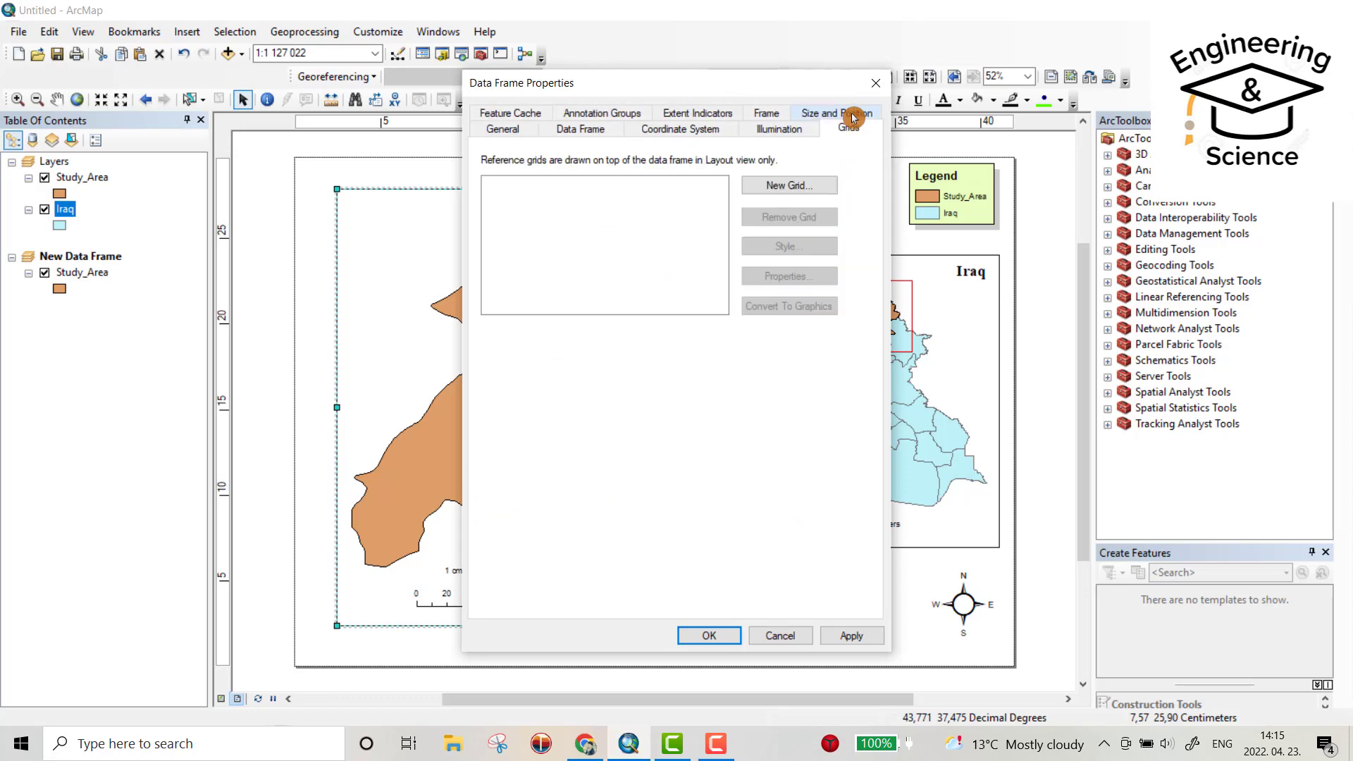
{"action": "left_click", "coordinate": [795, 191]}
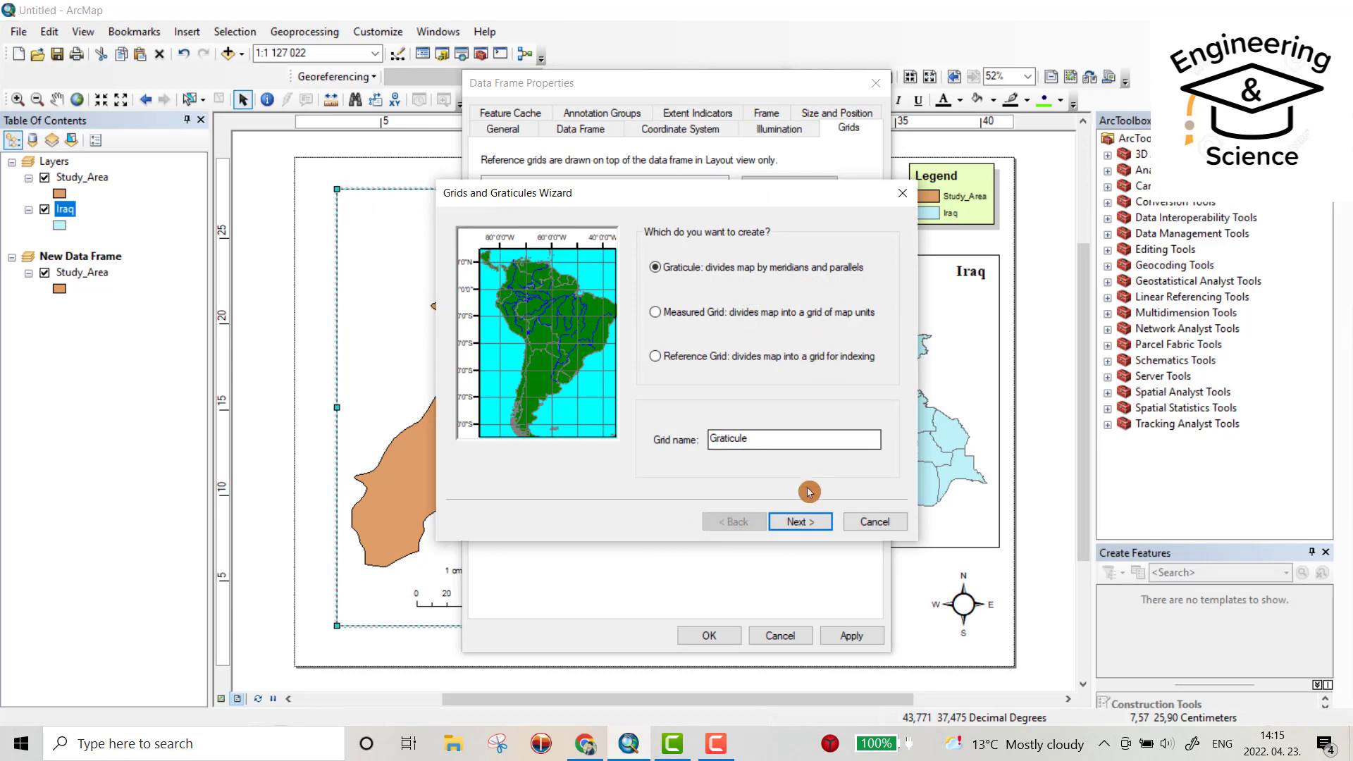
{"action": "left_click", "coordinate": [793, 523]}
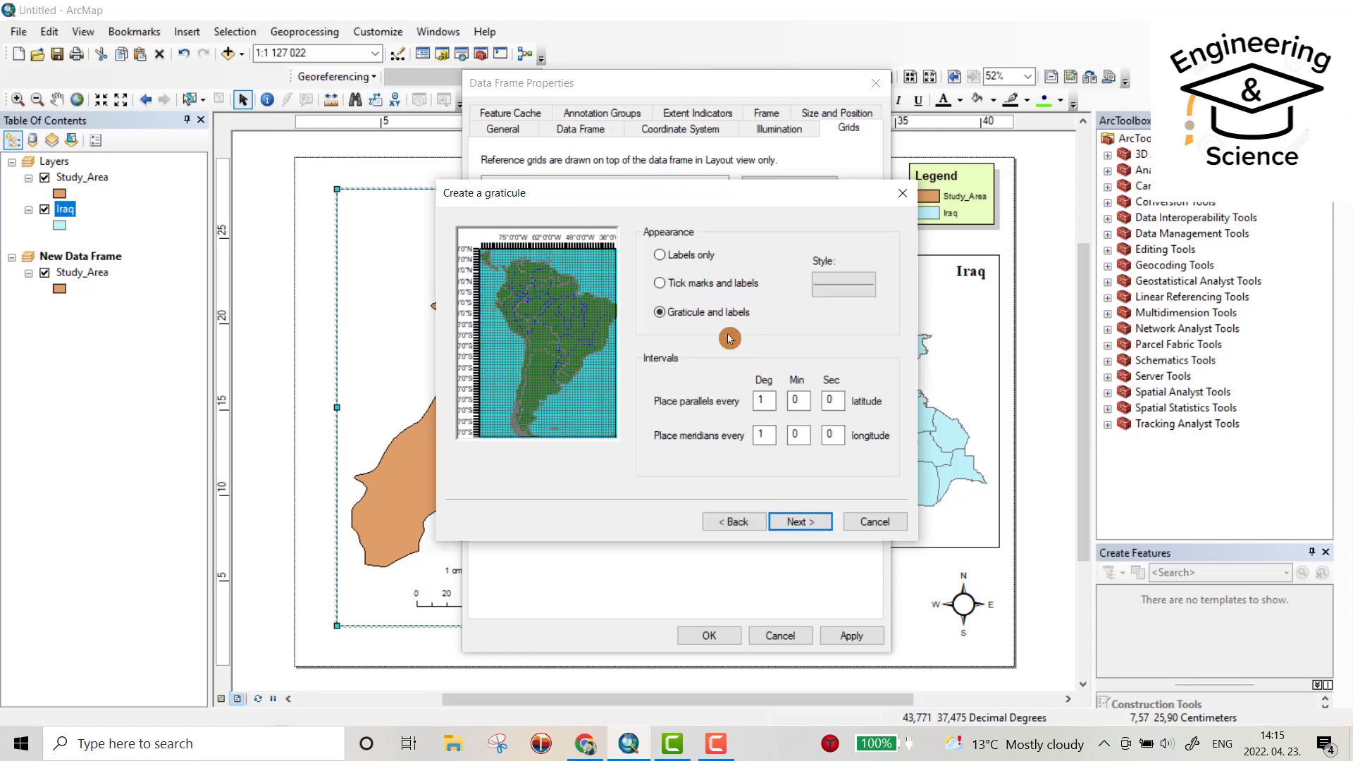
{"action": "left_click", "coordinate": [660, 284]}
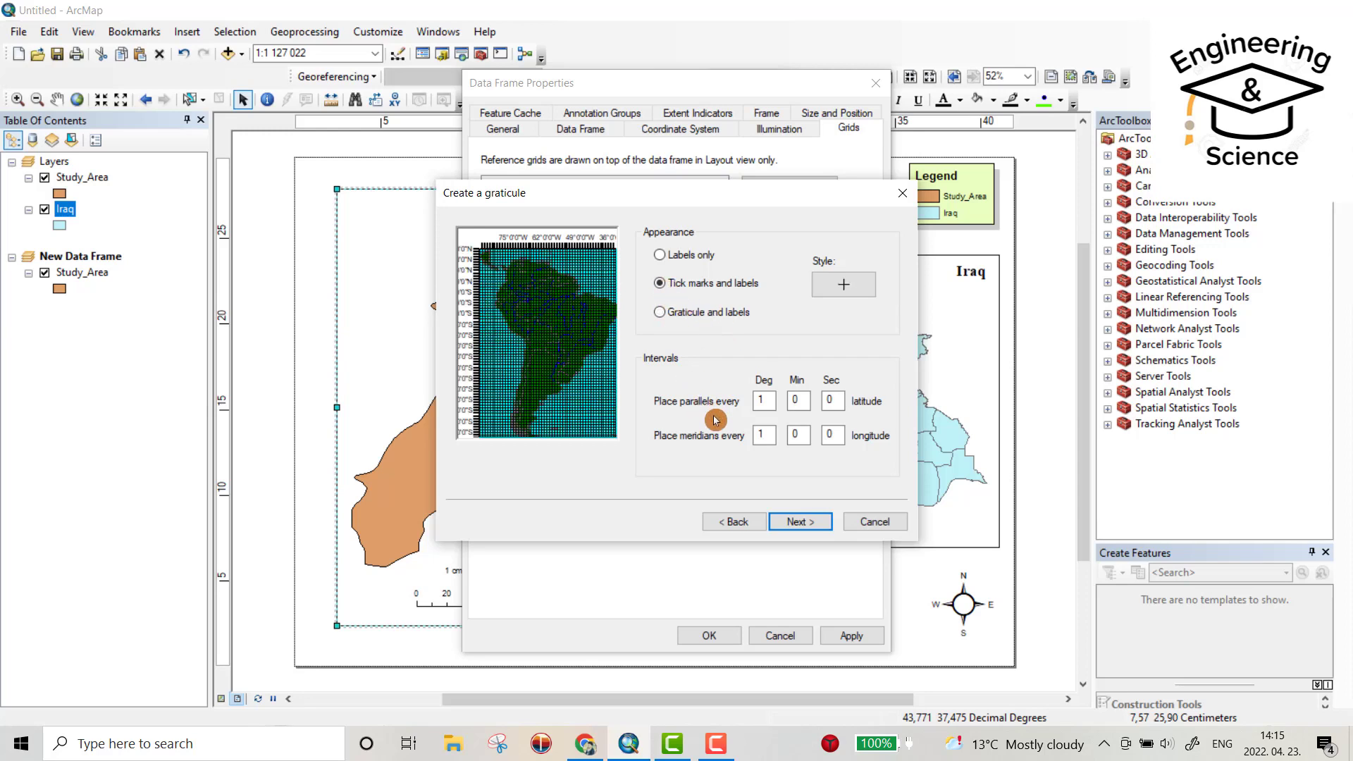
{"action": "left_click", "coordinate": [799, 522]}
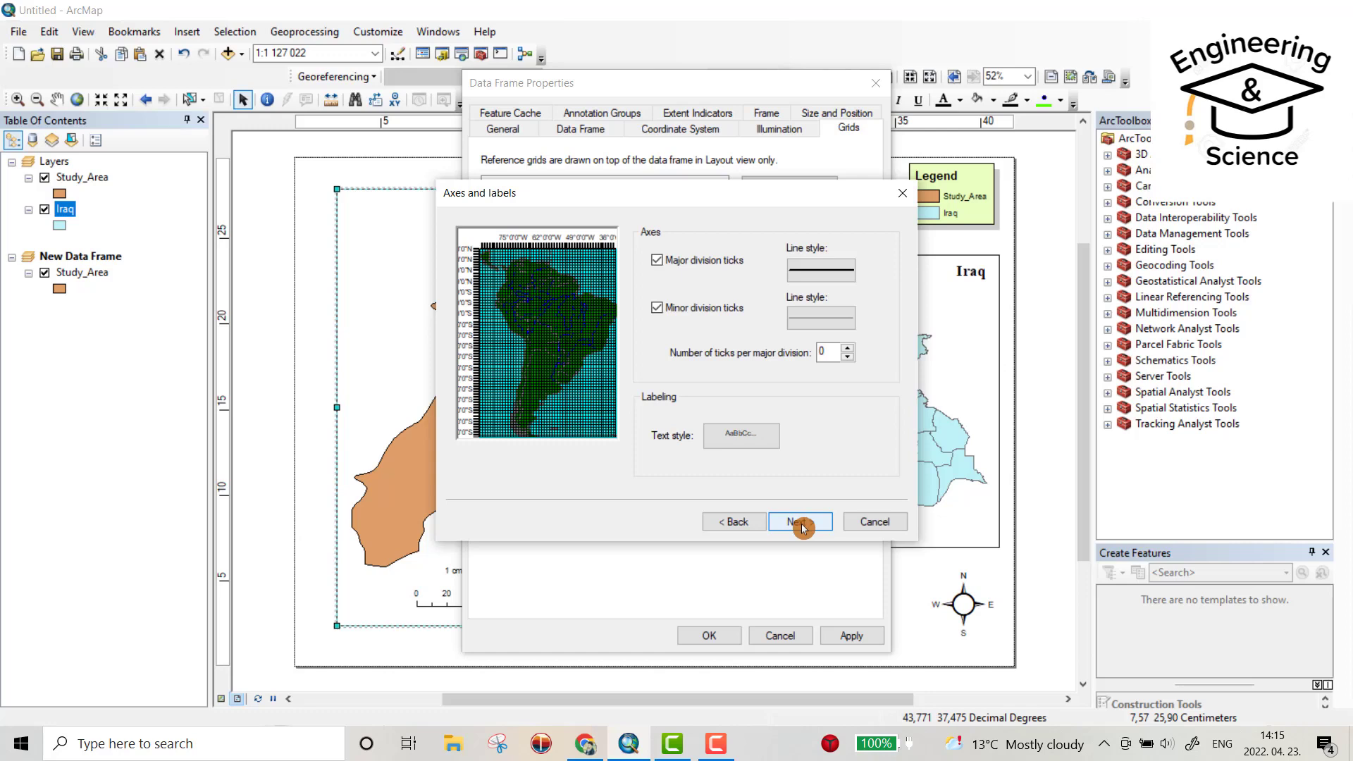
{"action": "left_click", "coordinate": [801, 522]}
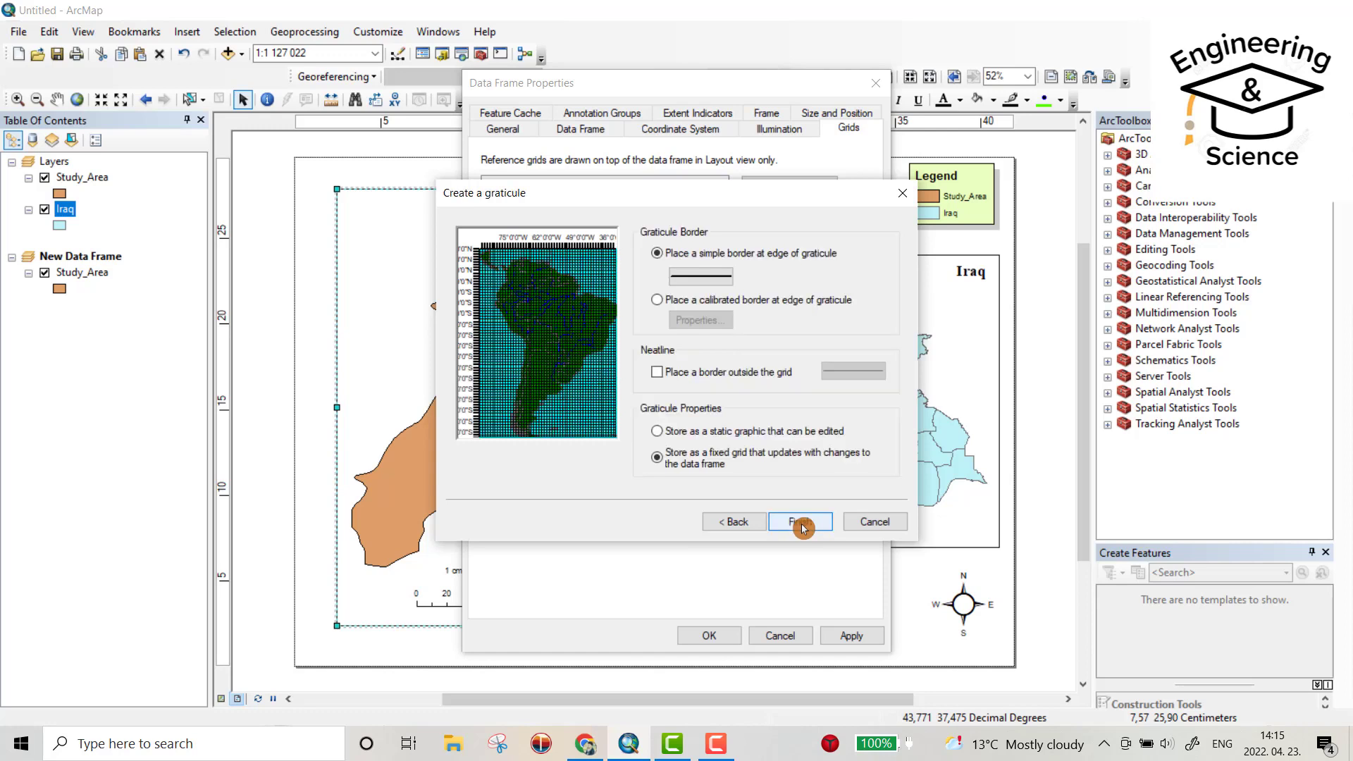
{"action": "left_click", "coordinate": [801, 525]}
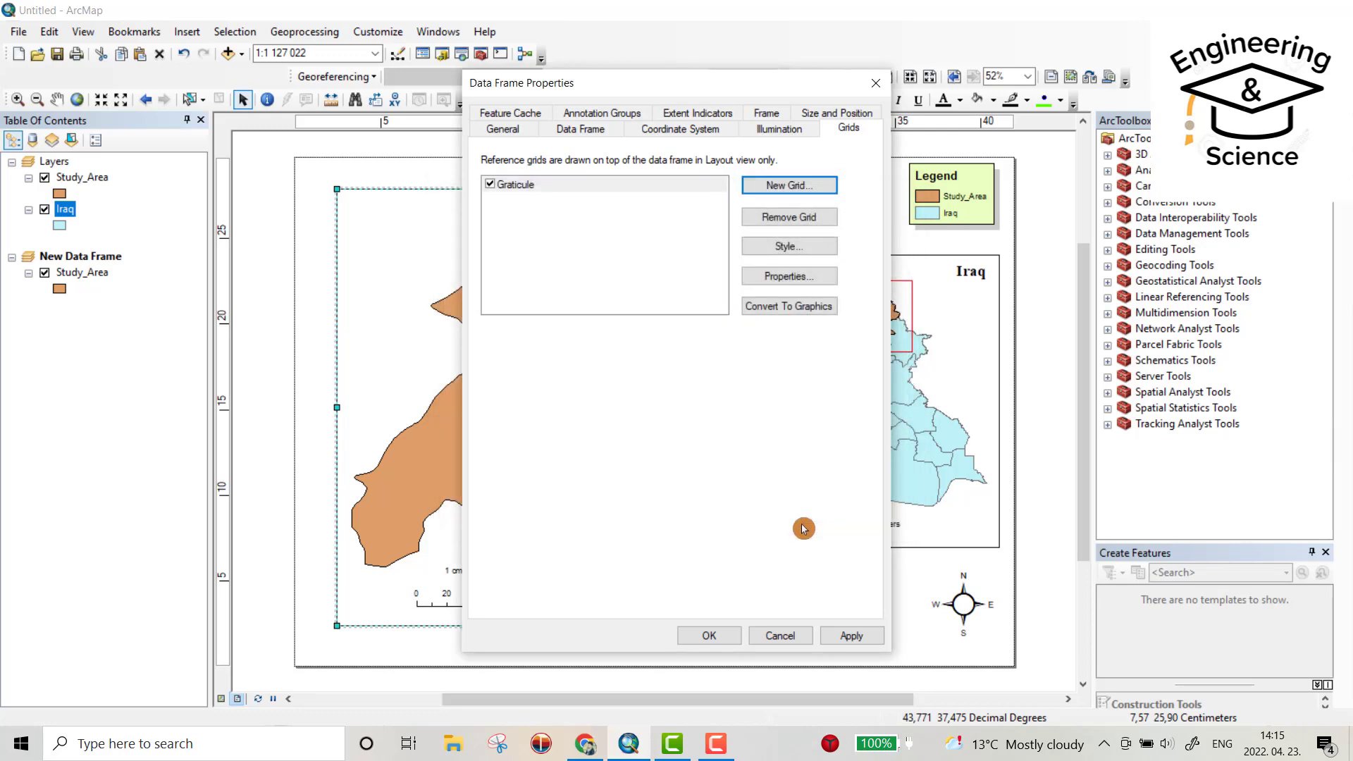
{"action": "left_click", "coordinate": [842, 631]}
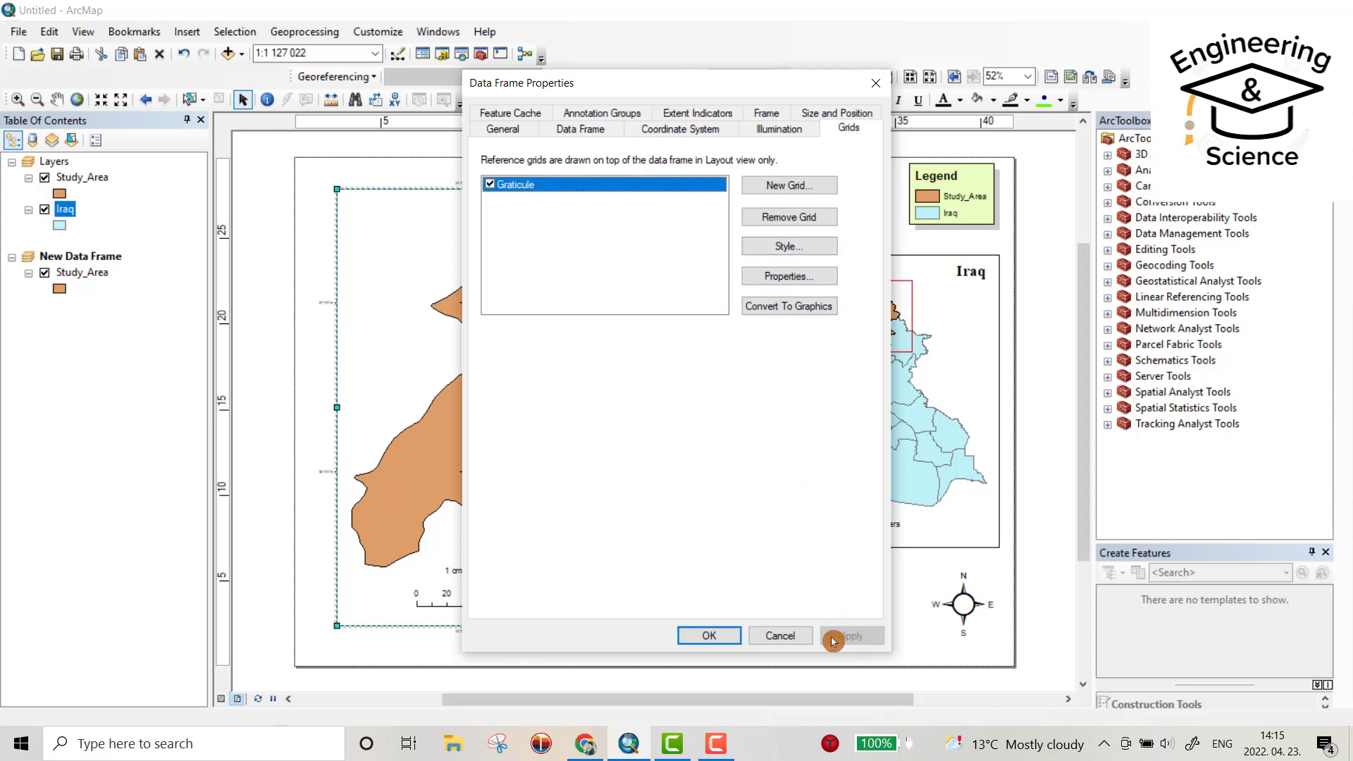
Check the graticule labels up close, then bring up the Study Area frame's action menu
{"action": "left_click", "coordinate": [726, 639]}
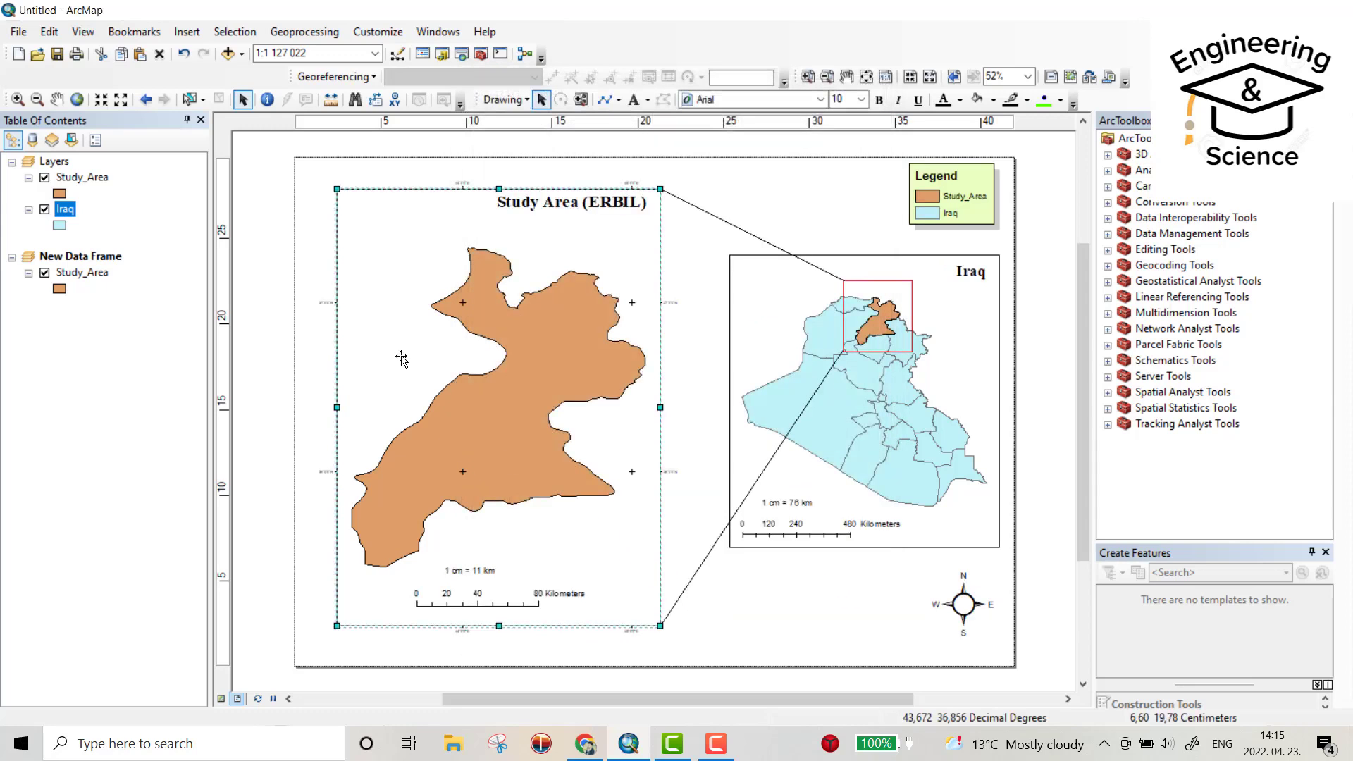
{"action": "scroll", "coordinate": [324, 308], "scroll_direction": "up", "scroll_amount": 5}
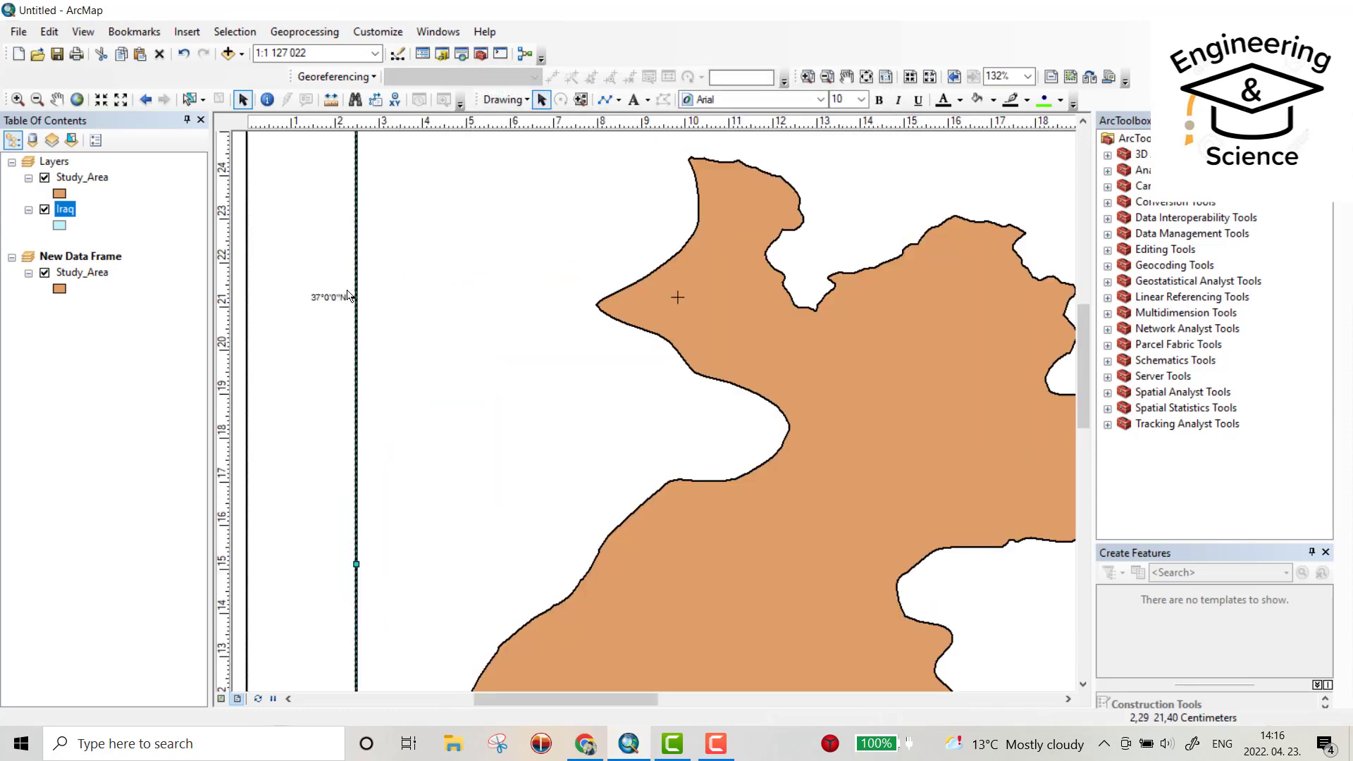
{"action": "scroll", "coordinate": [371, 293], "scroll_direction": "down", "scroll_amount": 3}
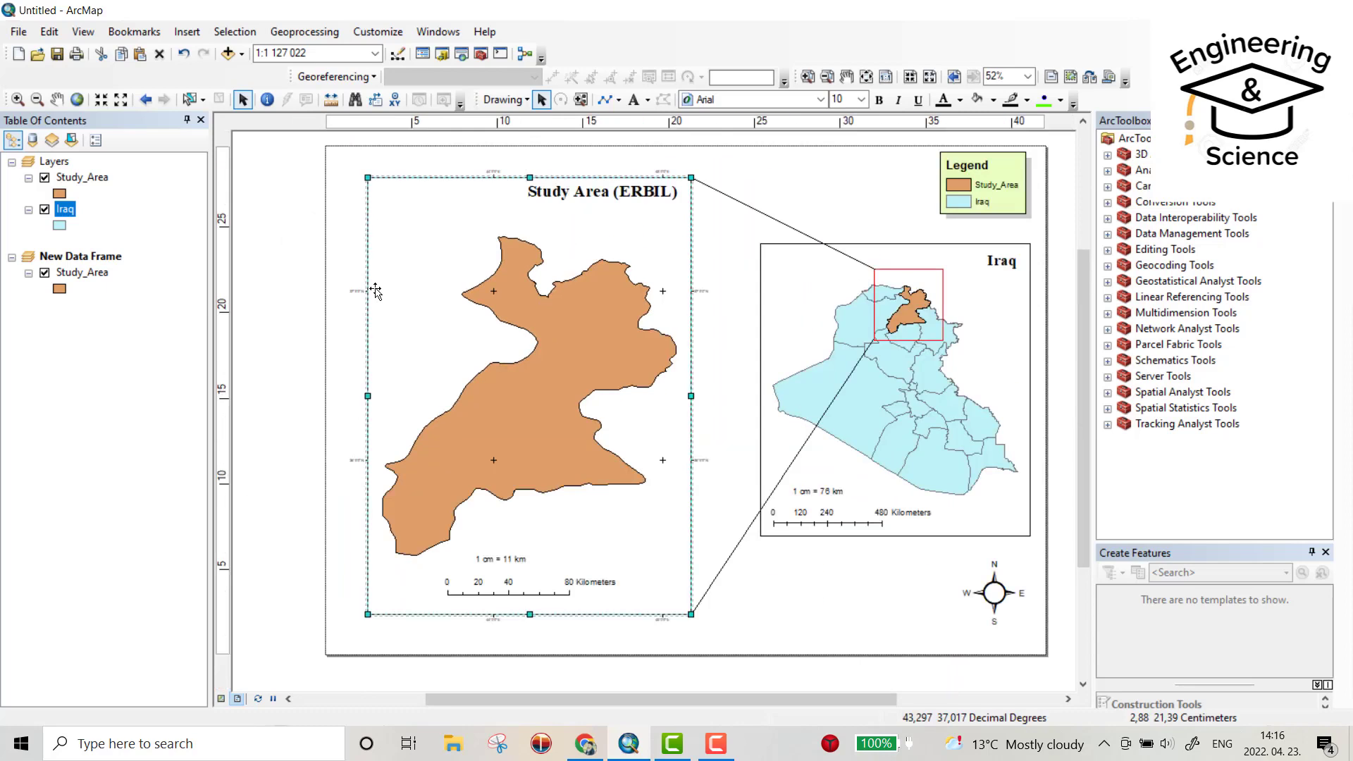
{"action": "scroll", "coordinate": [381, 272], "scroll_direction": "down", "scroll_amount": 1}
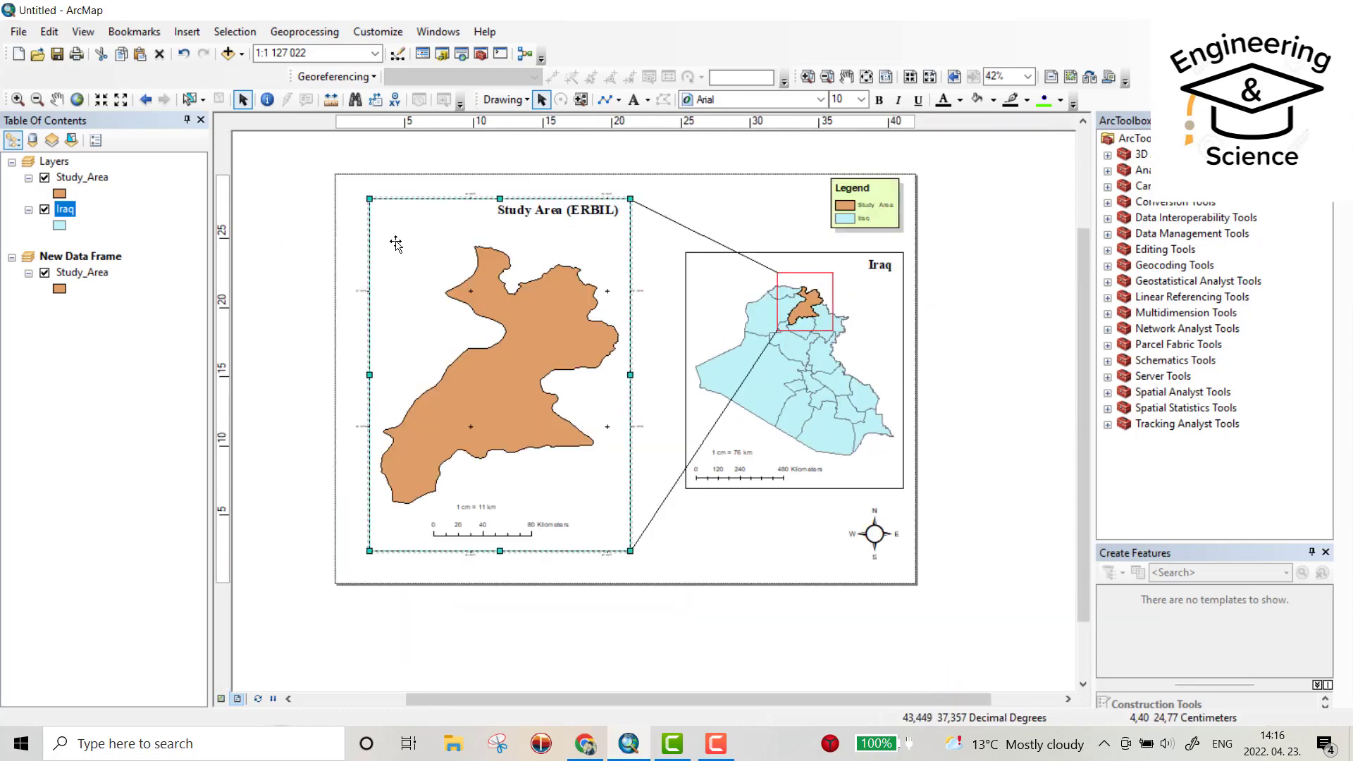
{"action": "right_click", "coordinate": [395, 226]}
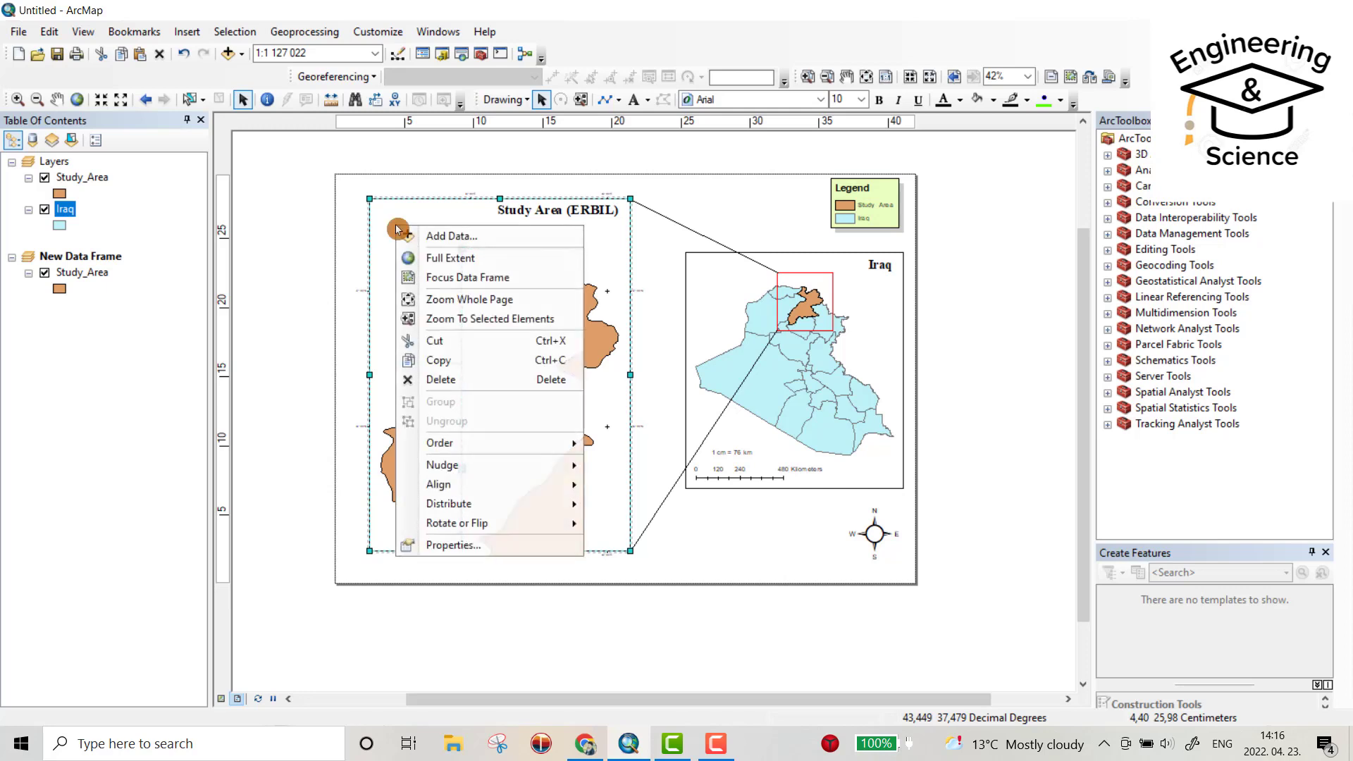
Change the Study Area graticule's X and Y intervals to 0°30'
{"action": "left_click", "coordinate": [480, 532]}
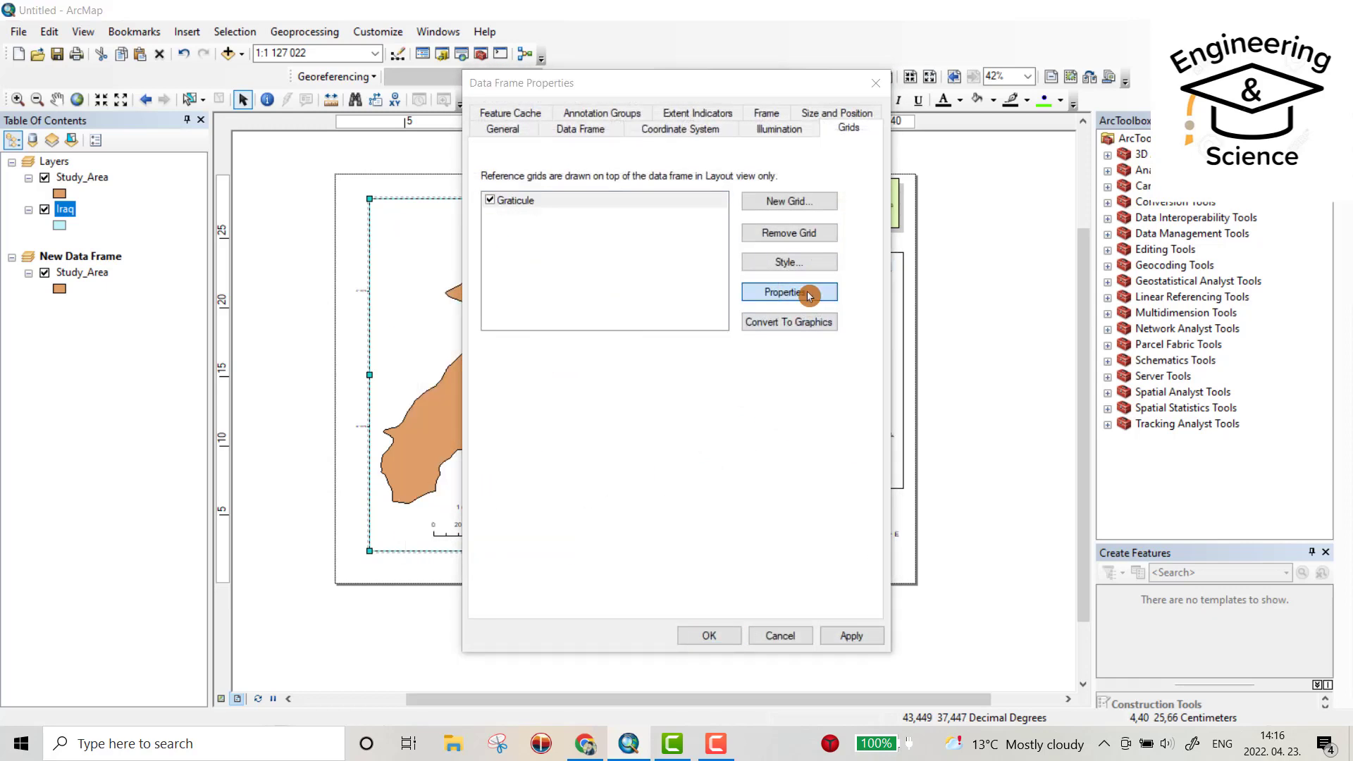
{"action": "left_click", "coordinate": [808, 296]}
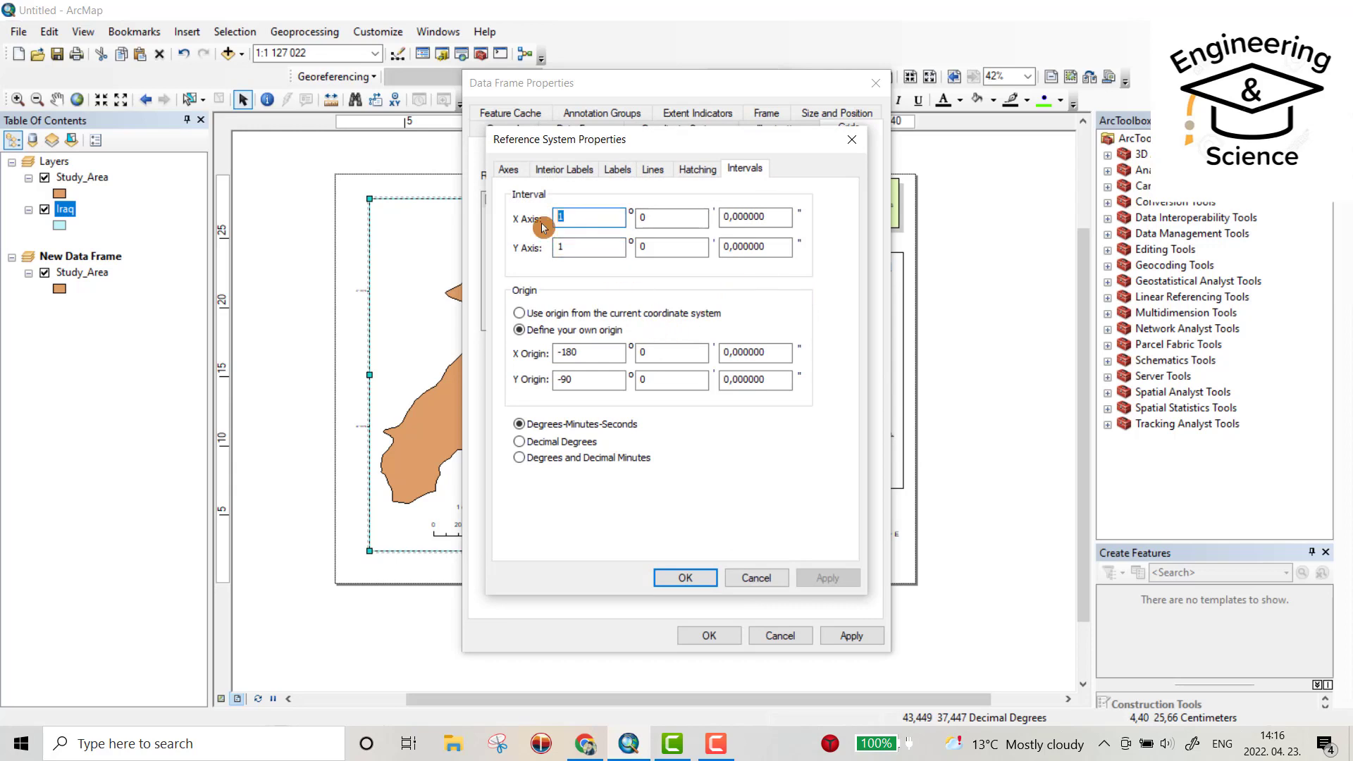
{"action": "key", "text": "BackSpace"}
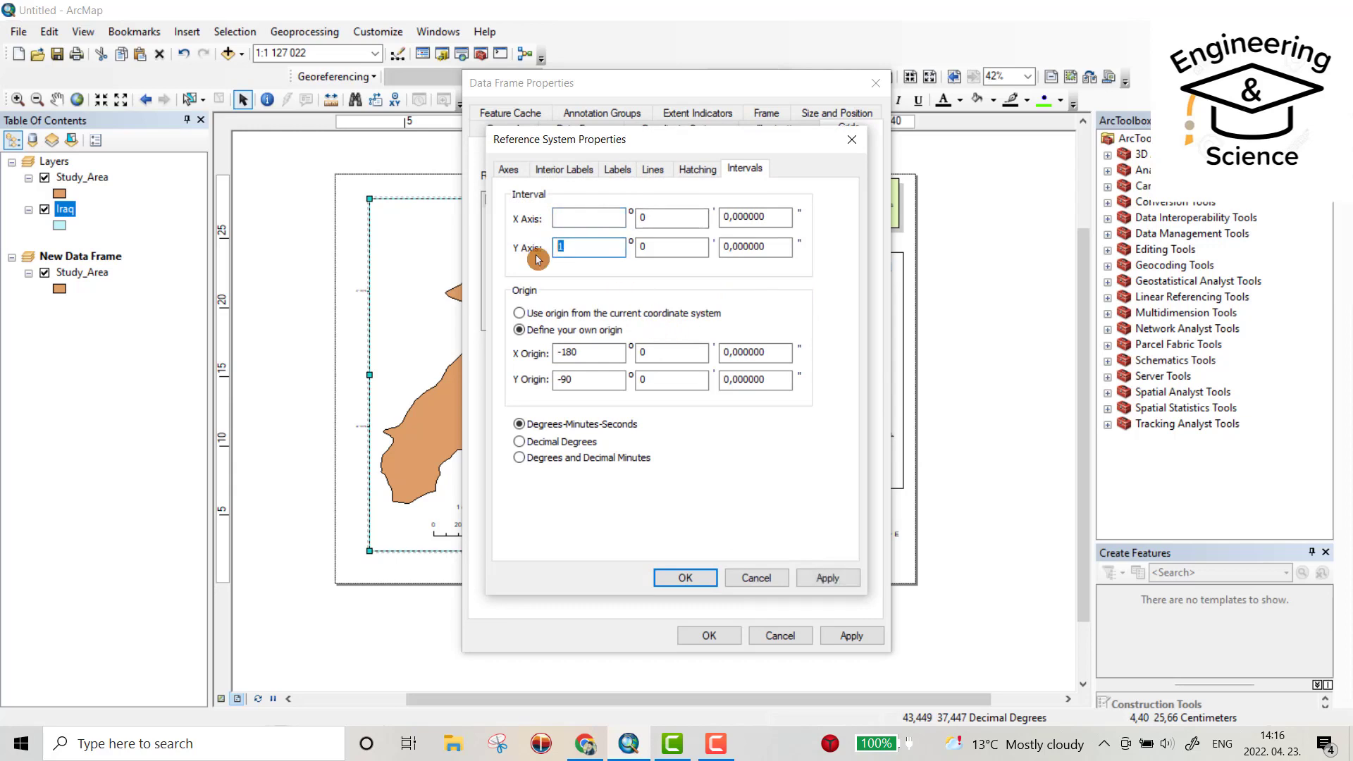
{"action": "left_click", "coordinate": [661, 220]}
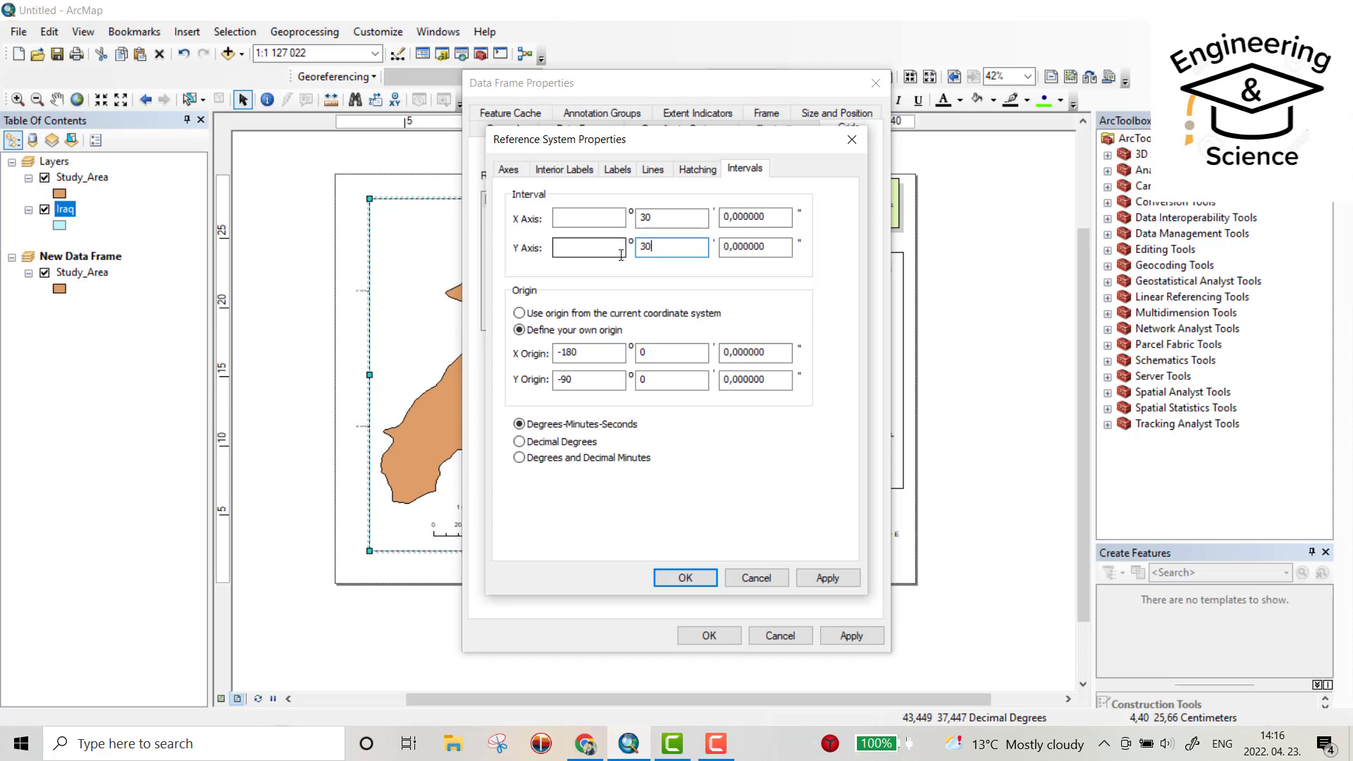
Make the left and right graticule labels vertical at size 10, and apply to the frame
{"action": "left_click", "coordinate": [618, 172]}
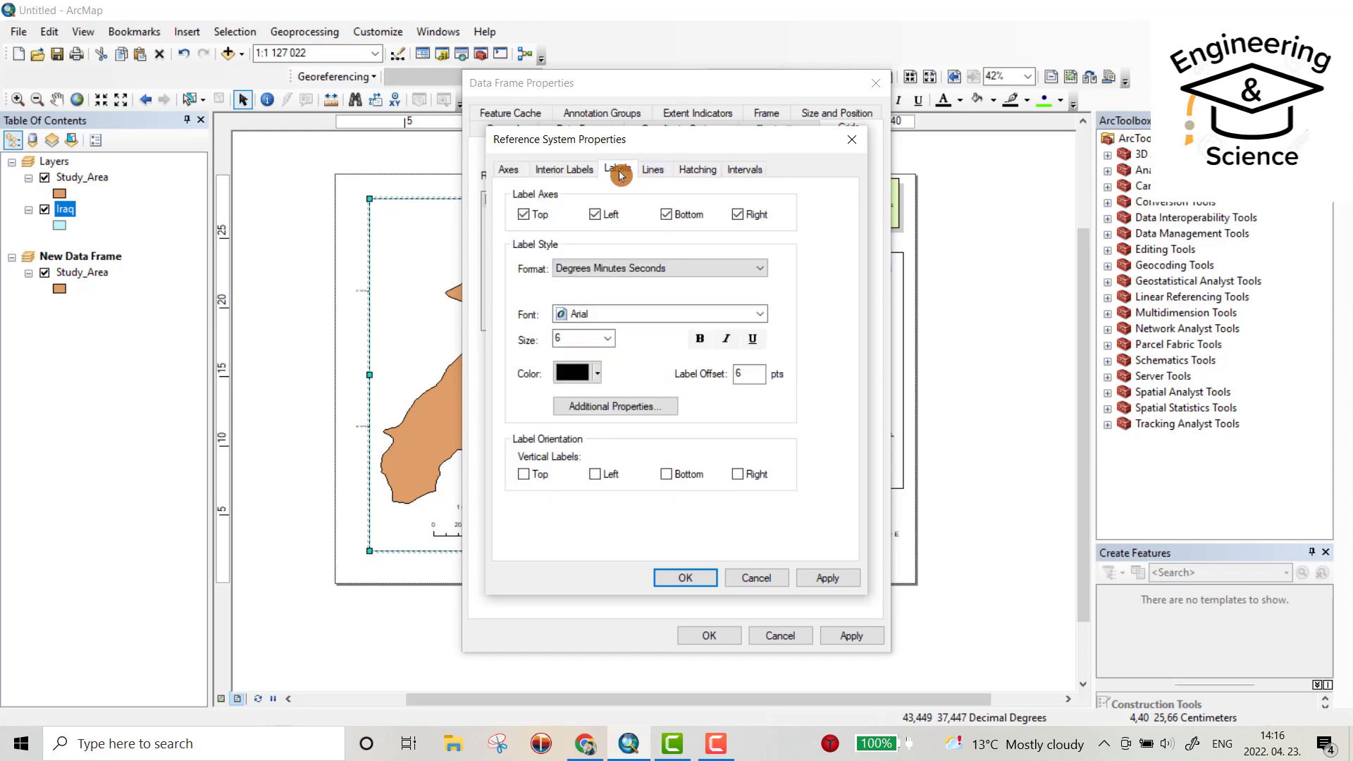
{"action": "left_click", "coordinate": [596, 473]}
{"action": "left_click", "coordinate": [736, 469]}
{"action": "left_click", "coordinate": [604, 343]}
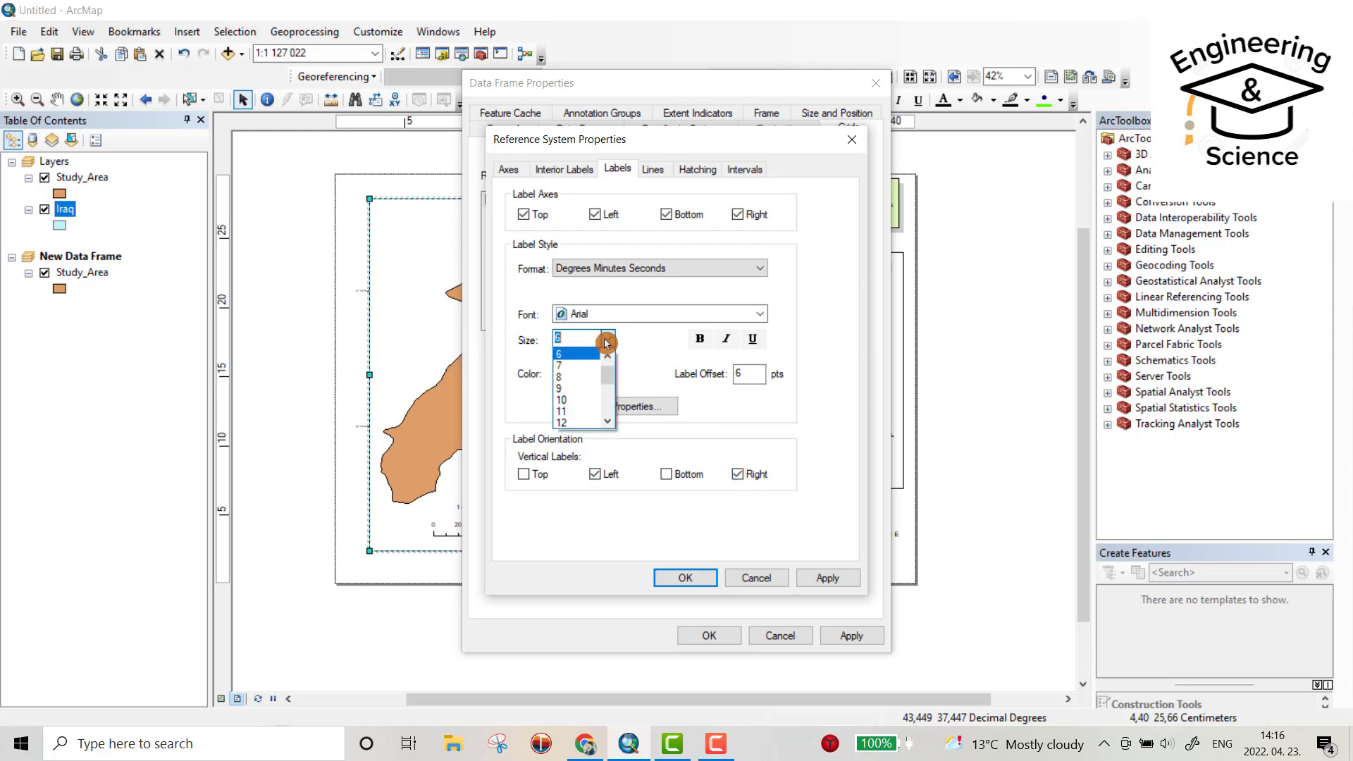
{"action": "left_click", "coordinate": [572, 400]}
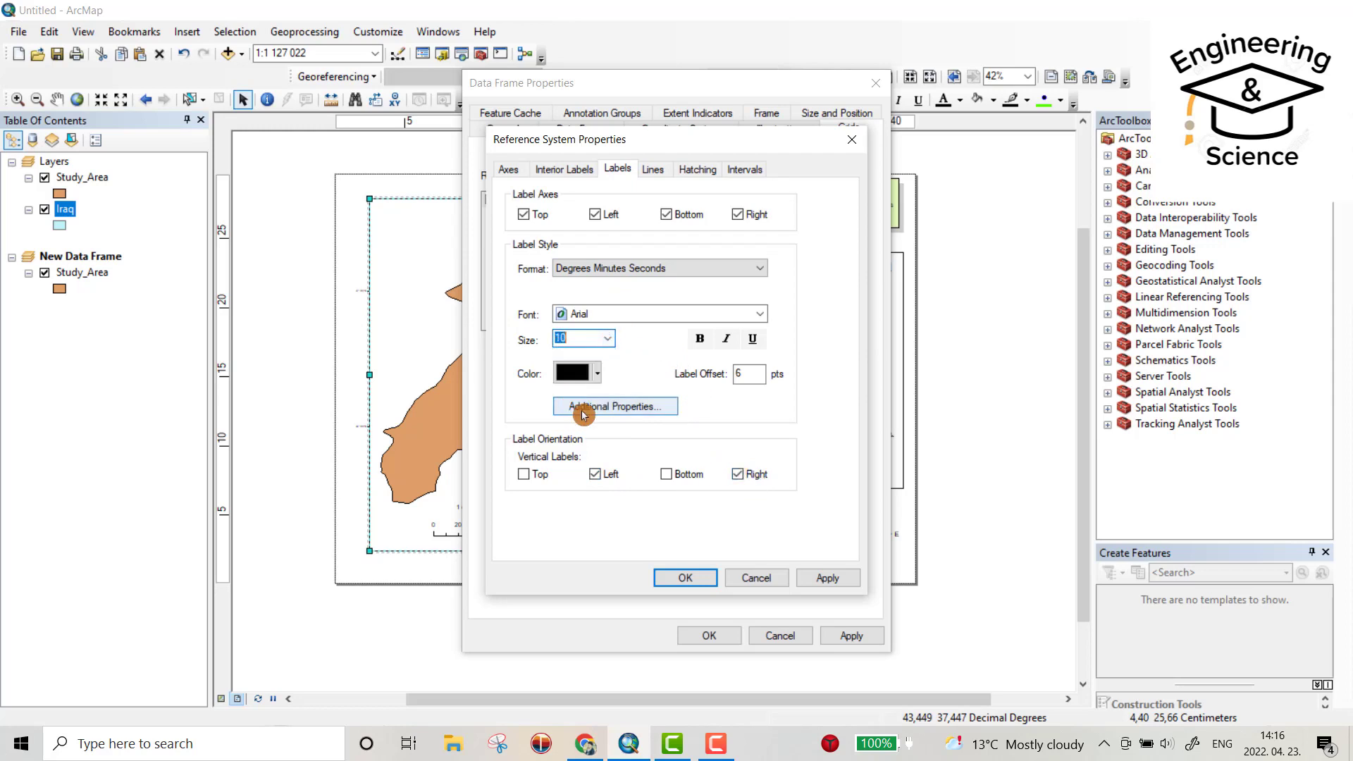
{"action": "left_click", "coordinate": [814, 579]}
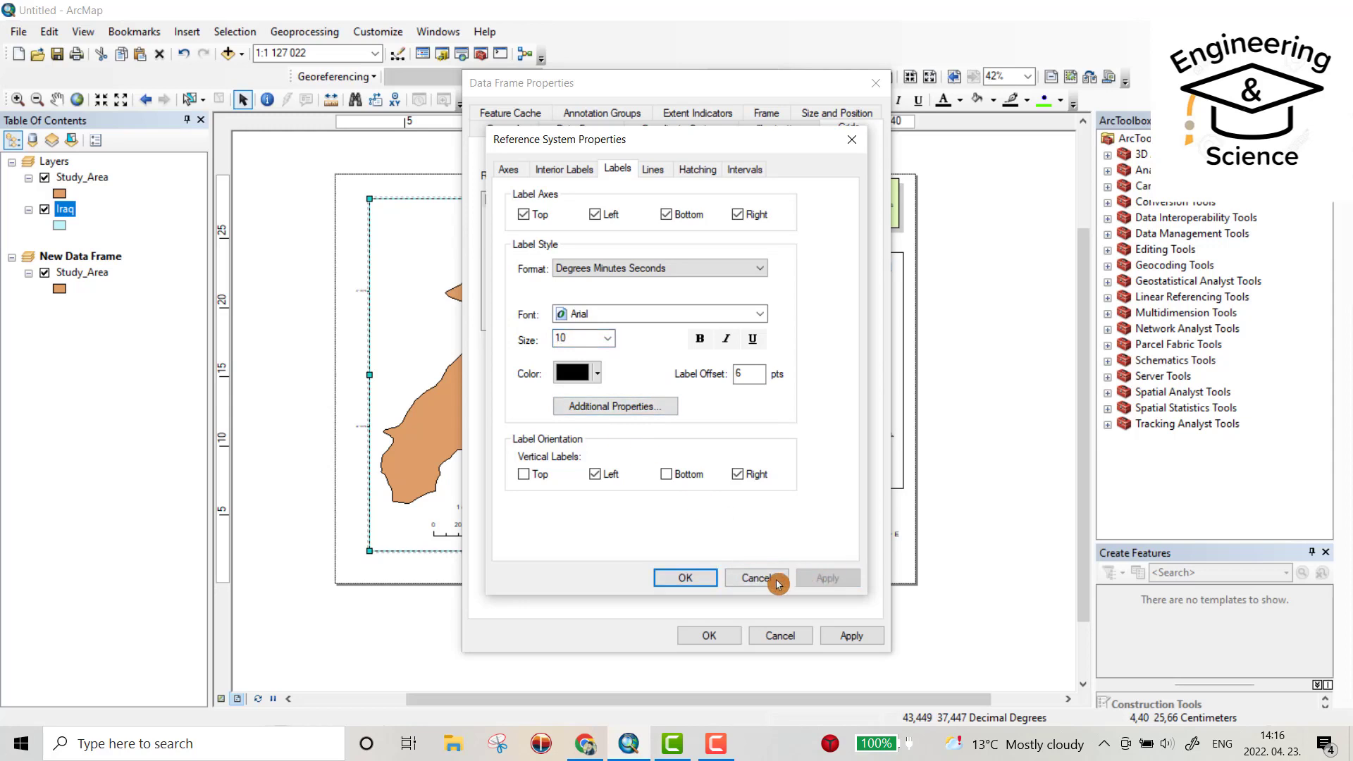
{"action": "left_click", "coordinate": [686, 578]}
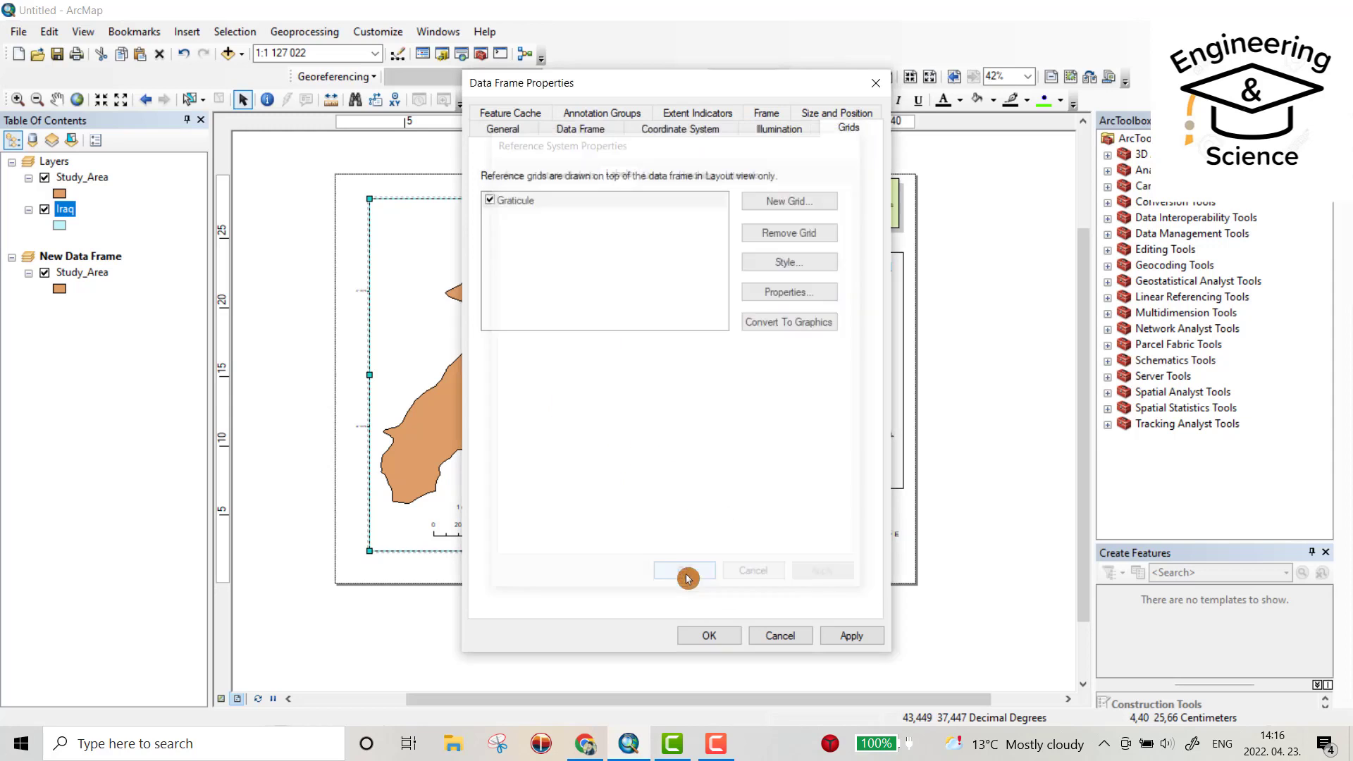
{"action": "left_click", "coordinate": [848, 637]}
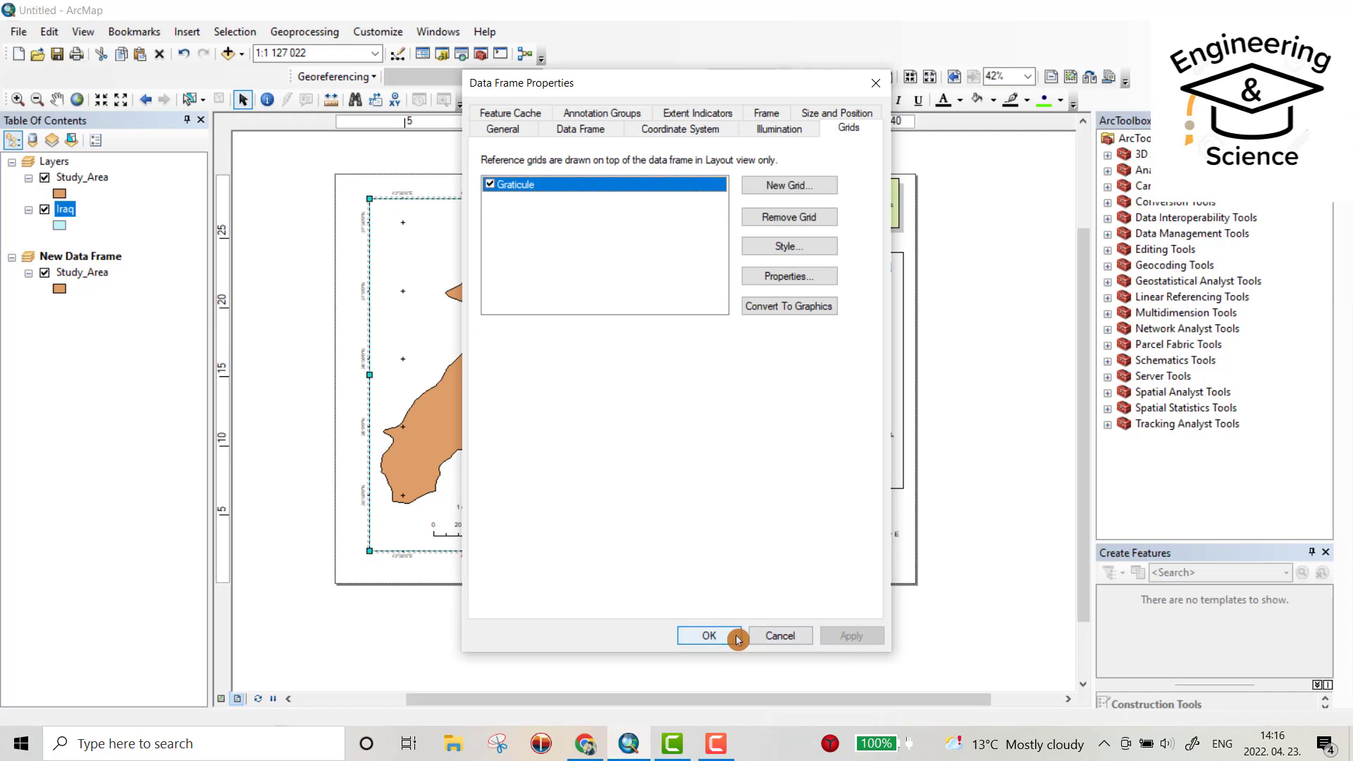
{"action": "left_click", "coordinate": [732, 636]}
Zoom in to check the 30-minute graticule labels, then bring up the Study Area (ERBIL) frame's context menu
{"action": "scroll", "coordinate": [643, 423], "scroll_direction": "down", "scroll_amount": 2}
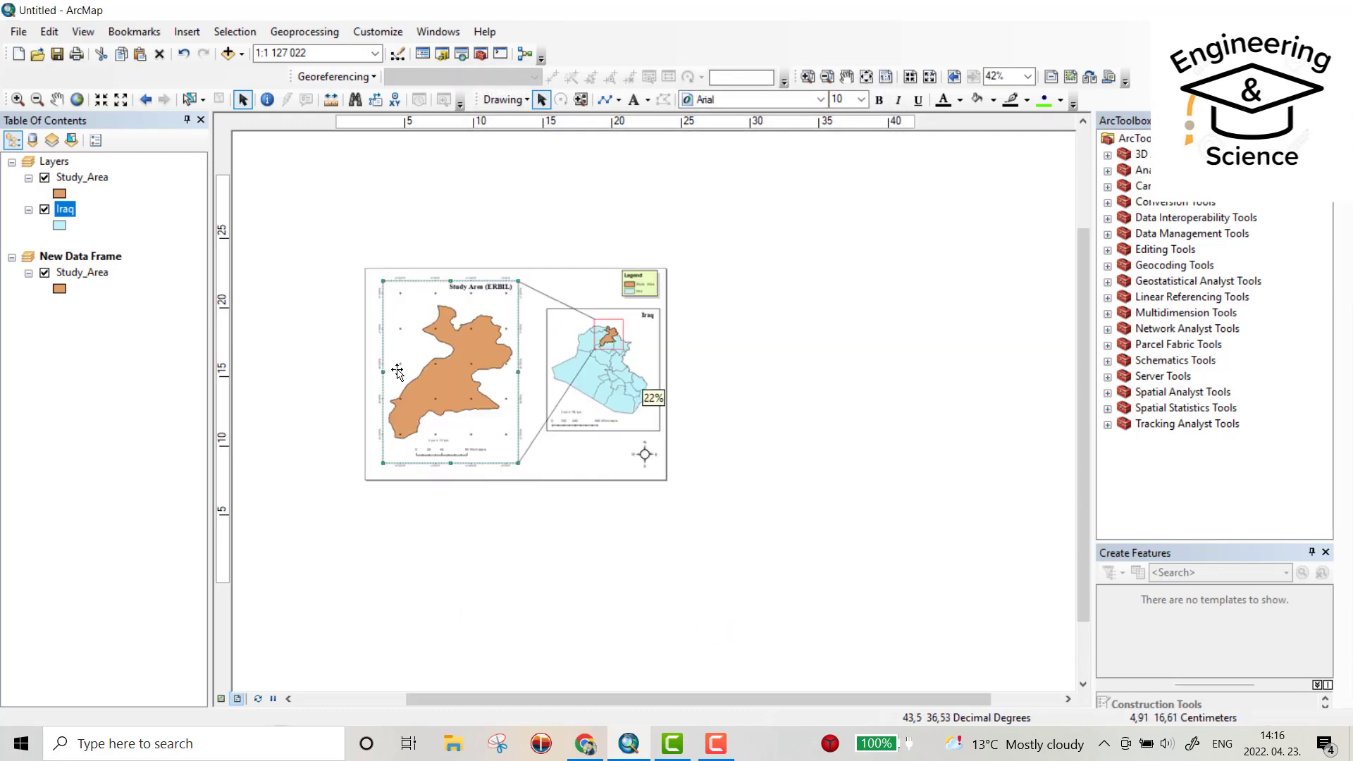
{"action": "scroll", "coordinate": [641, 457], "scroll_direction": "up", "scroll_amount": 4}
{"action": "scroll", "coordinate": [399, 371], "scroll_direction": "up", "scroll_amount": 2}
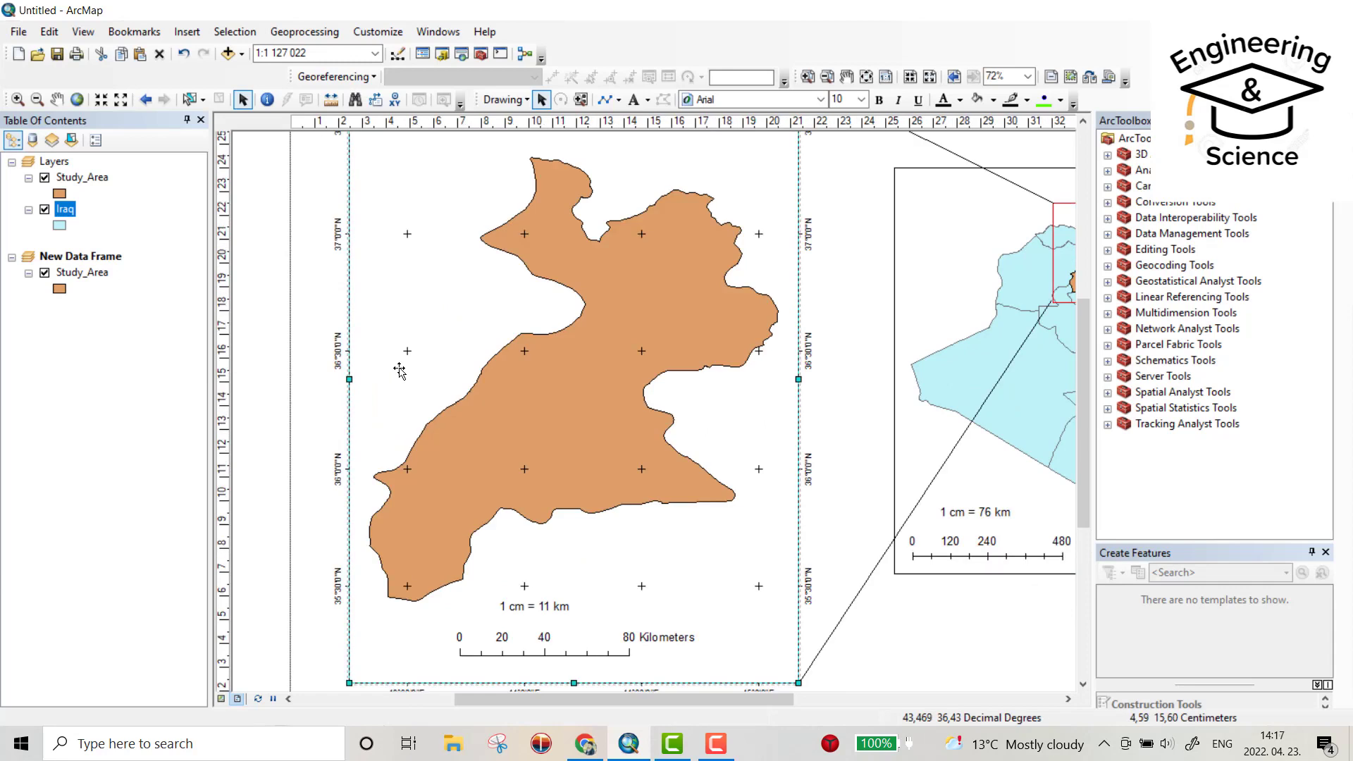
{"action": "scroll", "coordinate": [398, 371], "scroll_direction": "down", "scroll_amount": 3}
{"action": "right_click", "coordinate": [570, 484]}
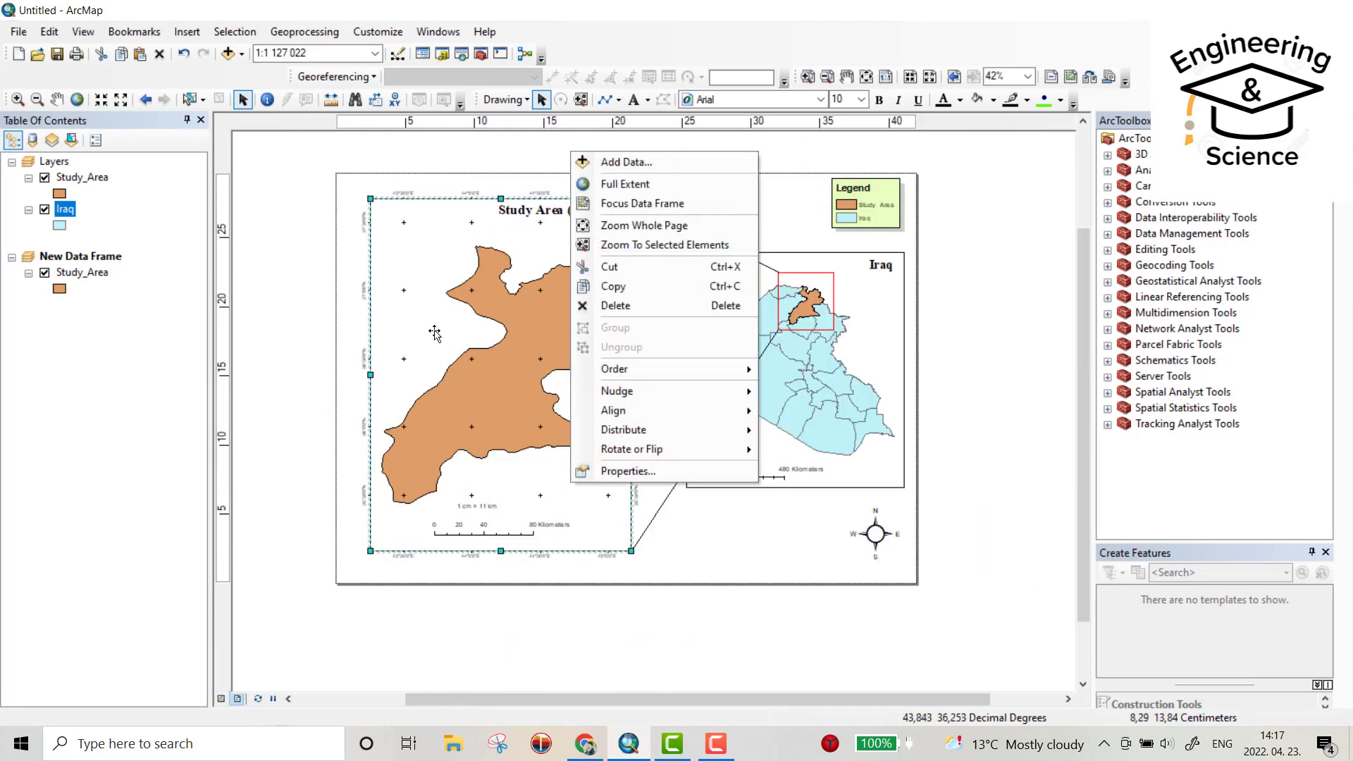
Set the Study Area graticule to 'Do not show lines or ticks', keeping only edge labels
{"action": "left_click", "coordinate": [645, 481]}
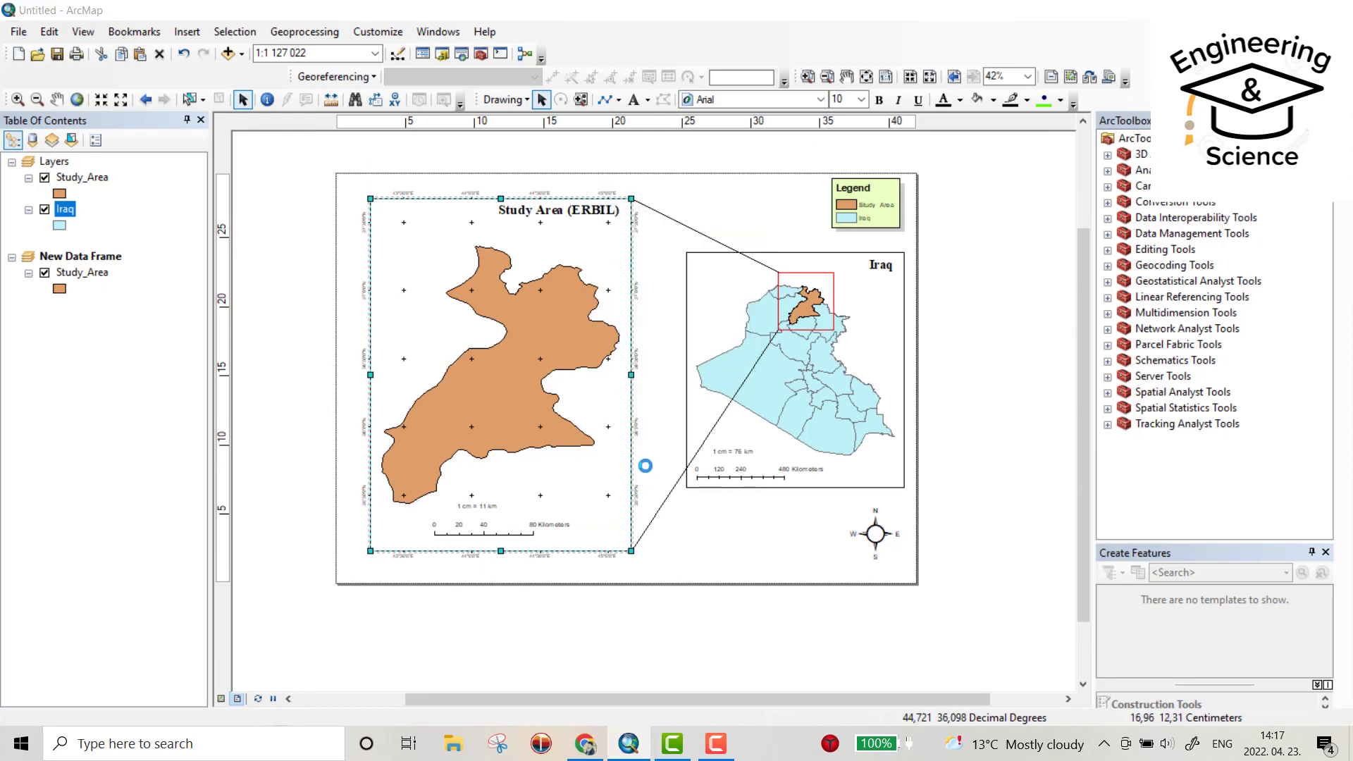
{"action": "double_click", "coordinate": [514, 200]}
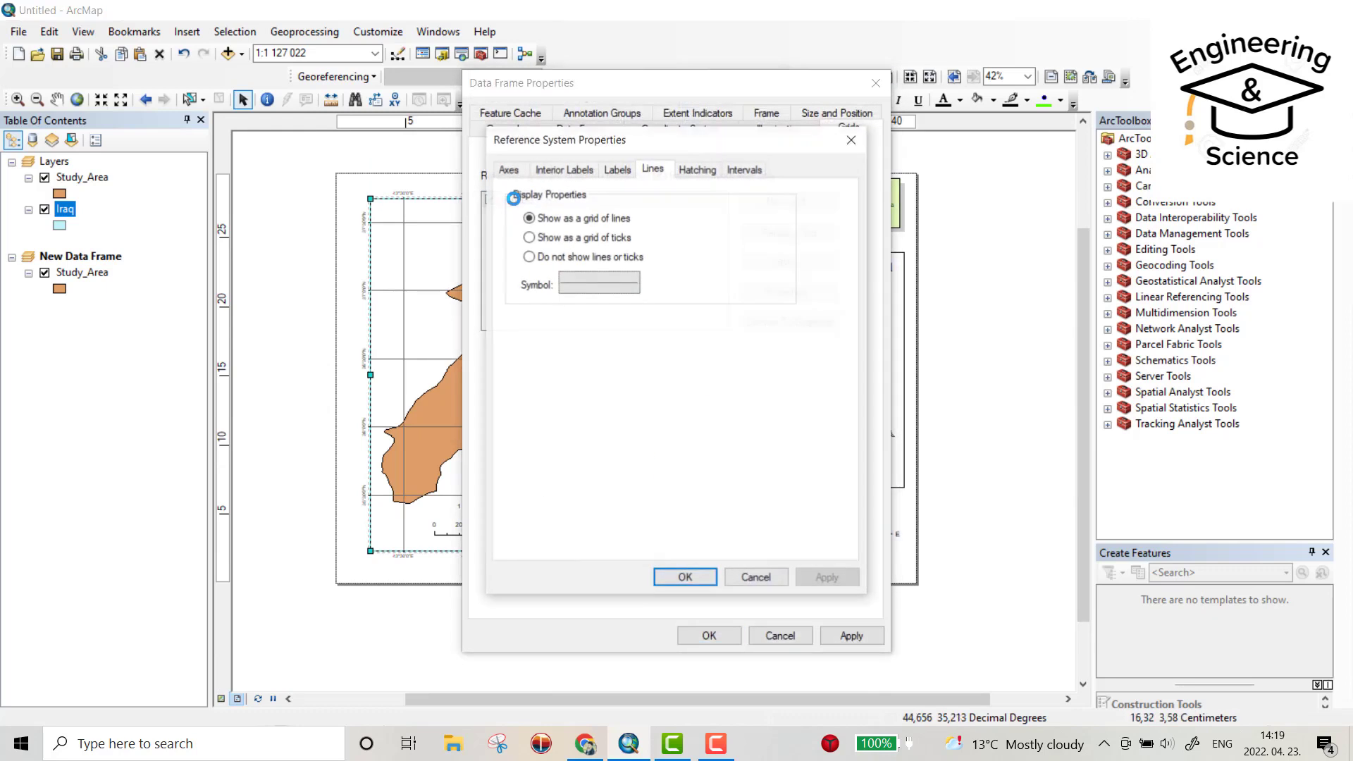
{"action": "left_click", "coordinate": [528, 257]}
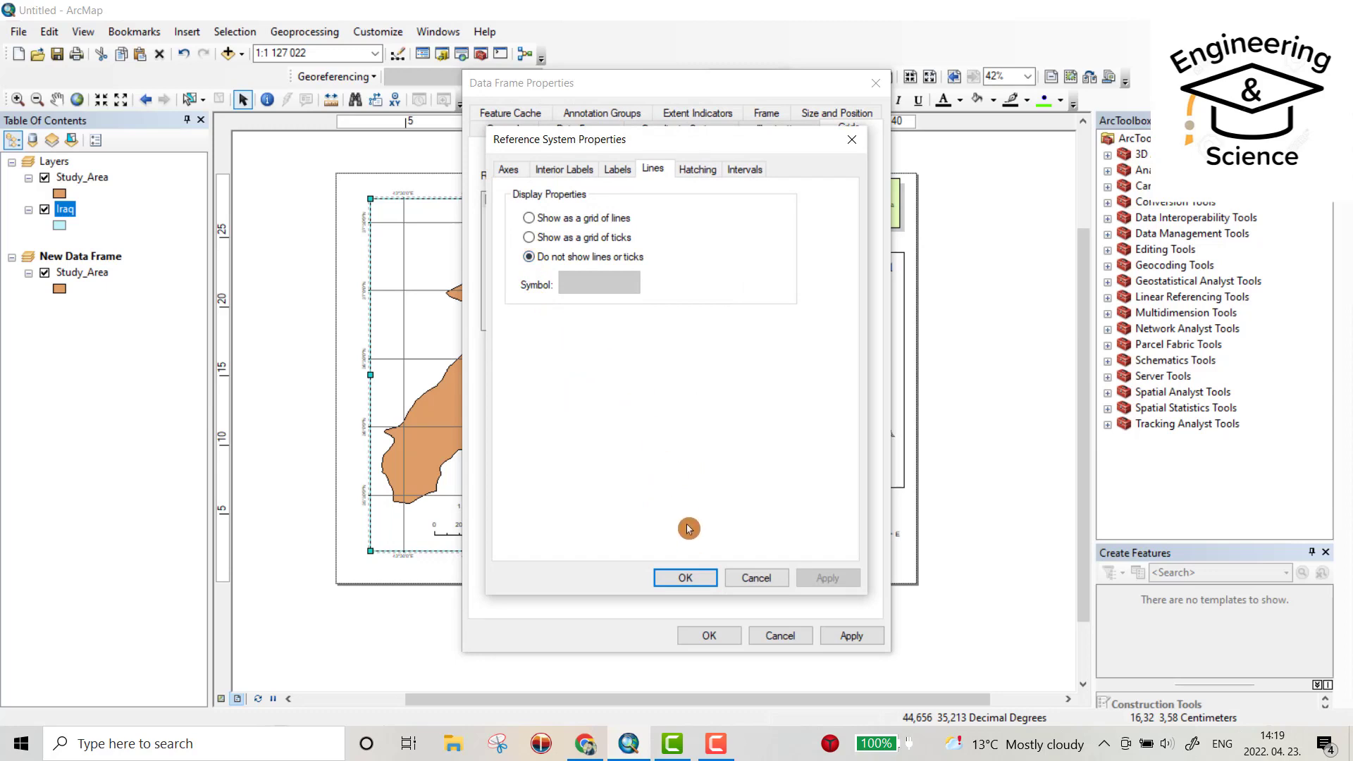
{"action": "left_click", "coordinate": [687, 577]}
{"action": "left_click", "coordinate": [829, 630]}
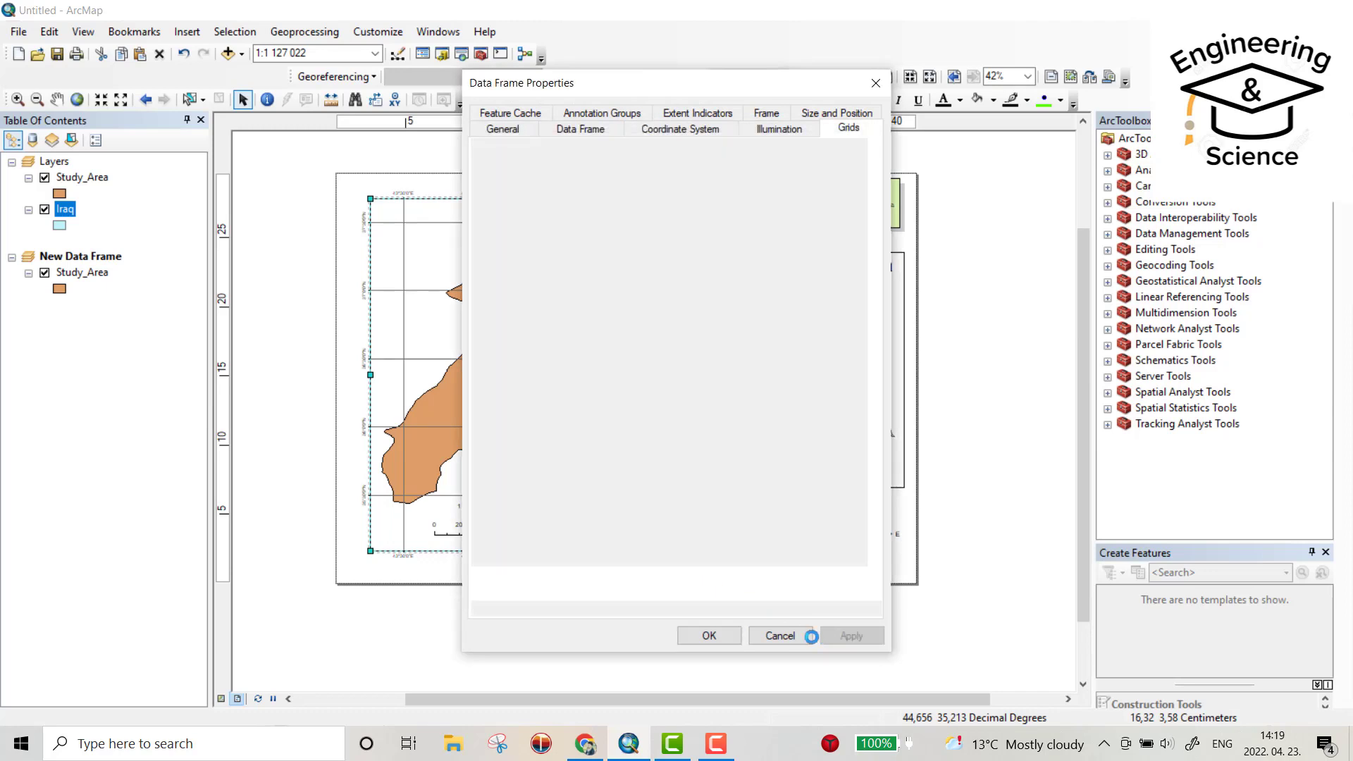
{"action": "left_click", "coordinate": [703, 634]}
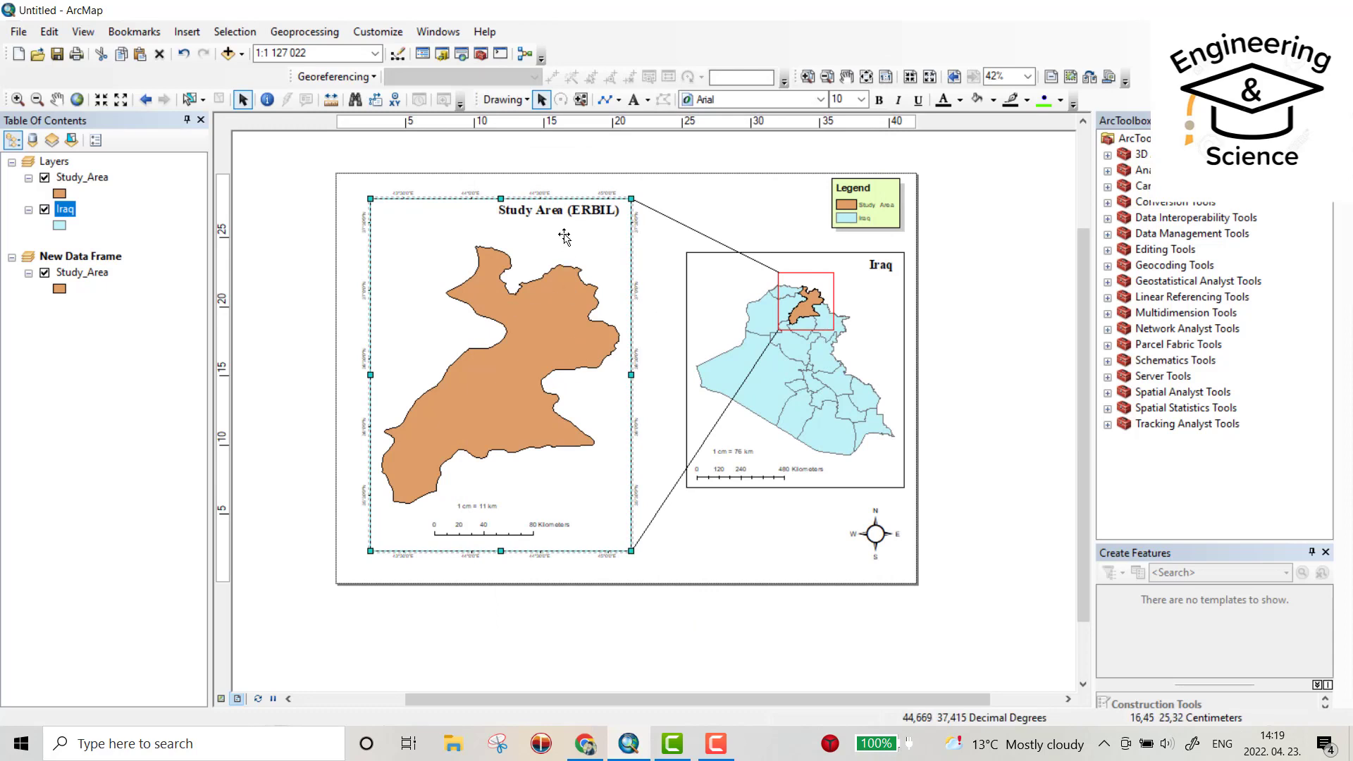
Zoom around the layout and click the Iraq inset to make it the active data frame
{"action": "scroll", "coordinate": [543, 235], "scroll_direction": "down", "scroll_amount": 1}
{"action": "scroll", "coordinate": [430, 199], "scroll_direction": "up", "scroll_amount": 2}
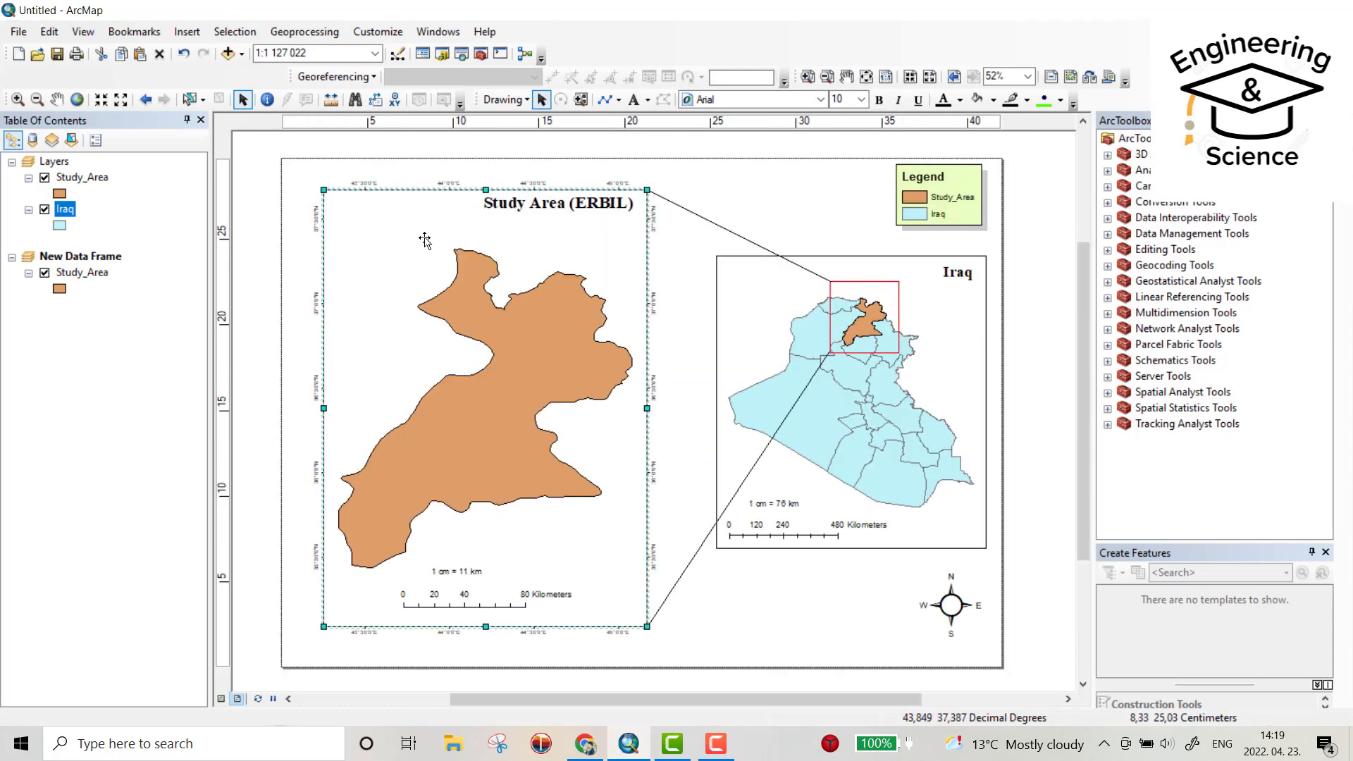
{"action": "scroll", "coordinate": [676, 243], "scroll_direction": "down", "scroll_amount": 1}
{"action": "scroll", "coordinate": [634, 275], "scroll_direction": "down", "scroll_amount": 2}
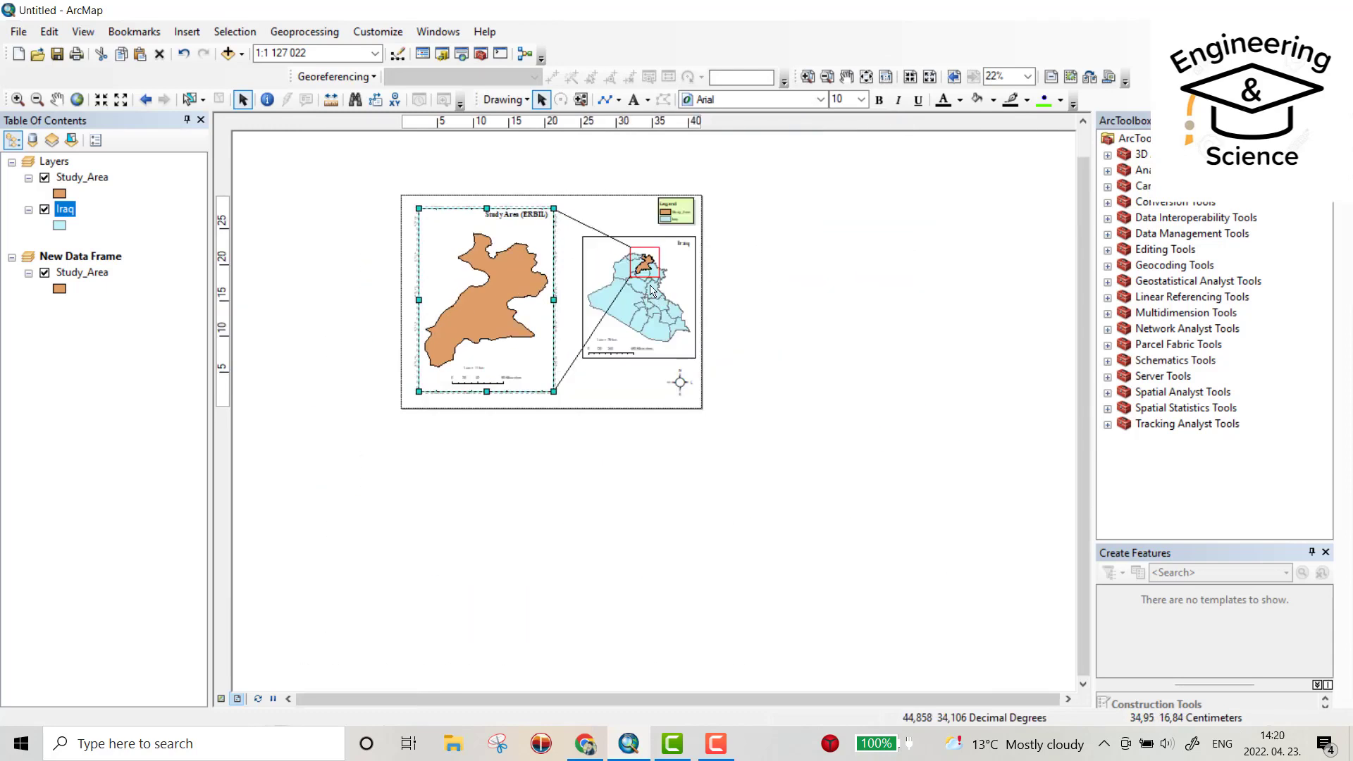
{"action": "scroll", "coordinate": [650, 289], "scroll_direction": "up", "scroll_amount": 3}
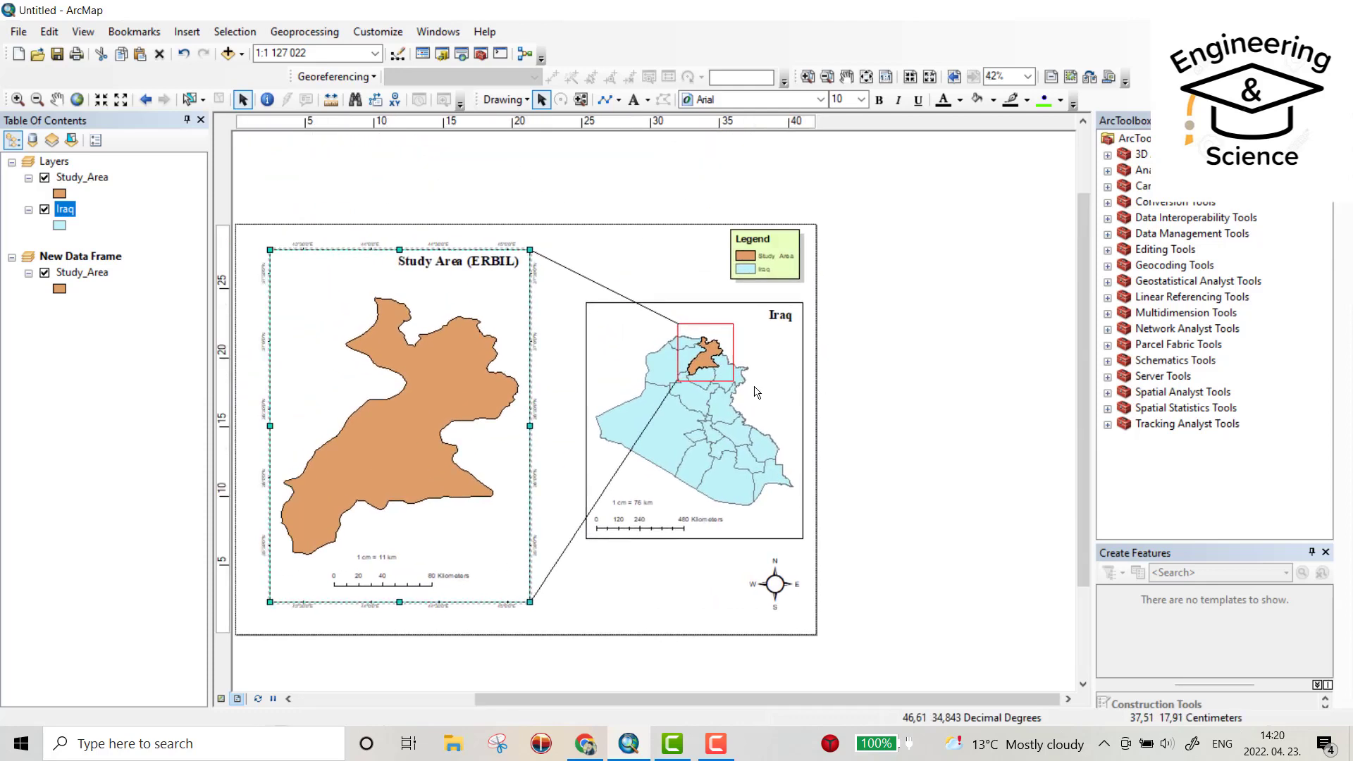
{"action": "left_click", "coordinate": [756, 392]}
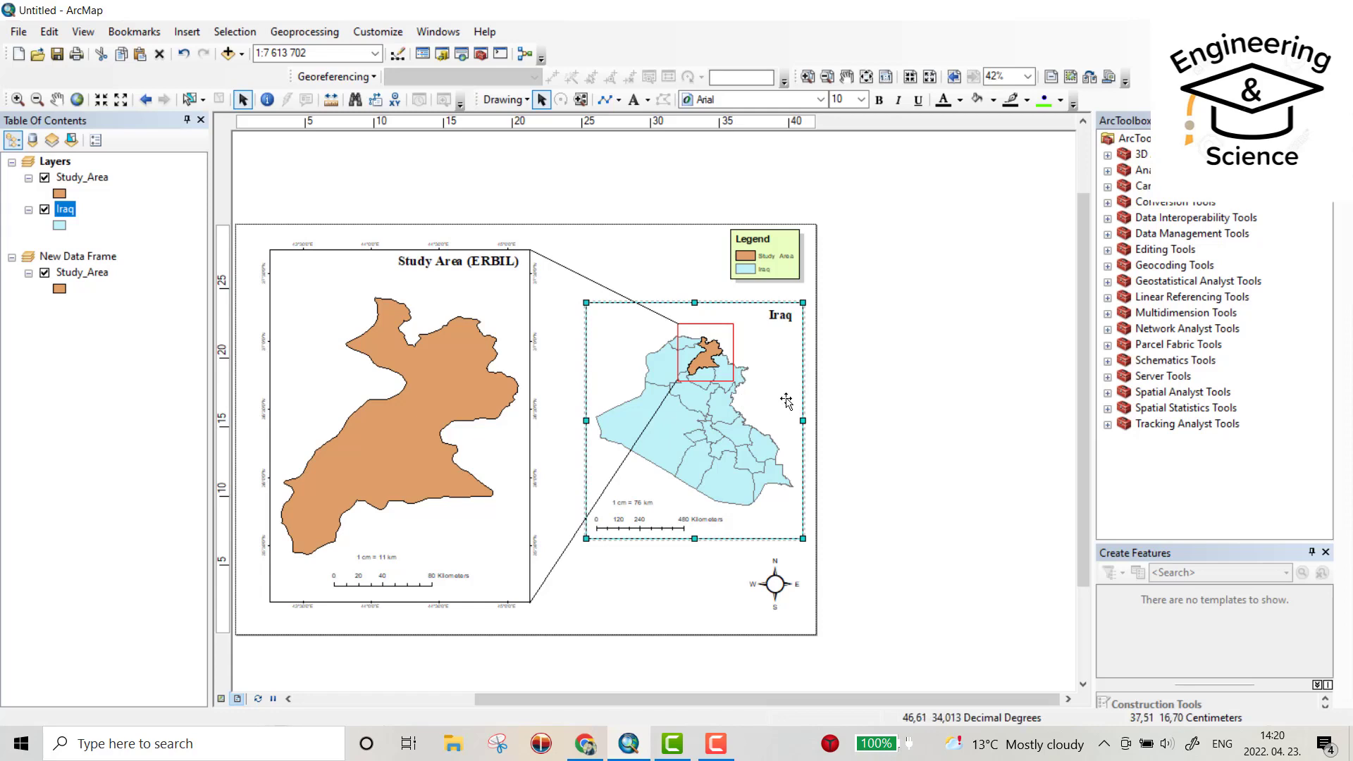
Start a new Graticule grid for the Iraq inset using the labels-only style
{"action": "right_click", "coordinate": [782, 392]}
{"action": "left_click", "coordinate": [829, 382]}
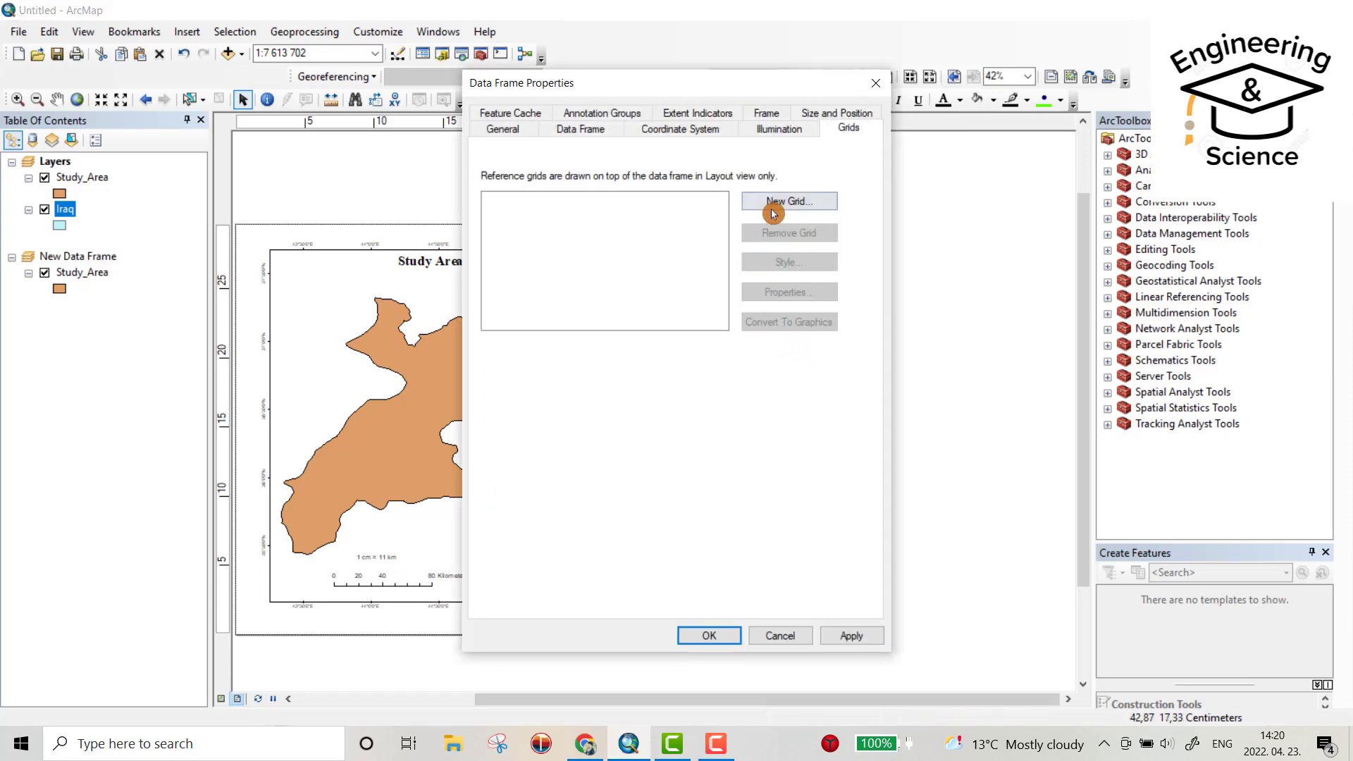
{"action": "left_click", "coordinate": [772, 211]}
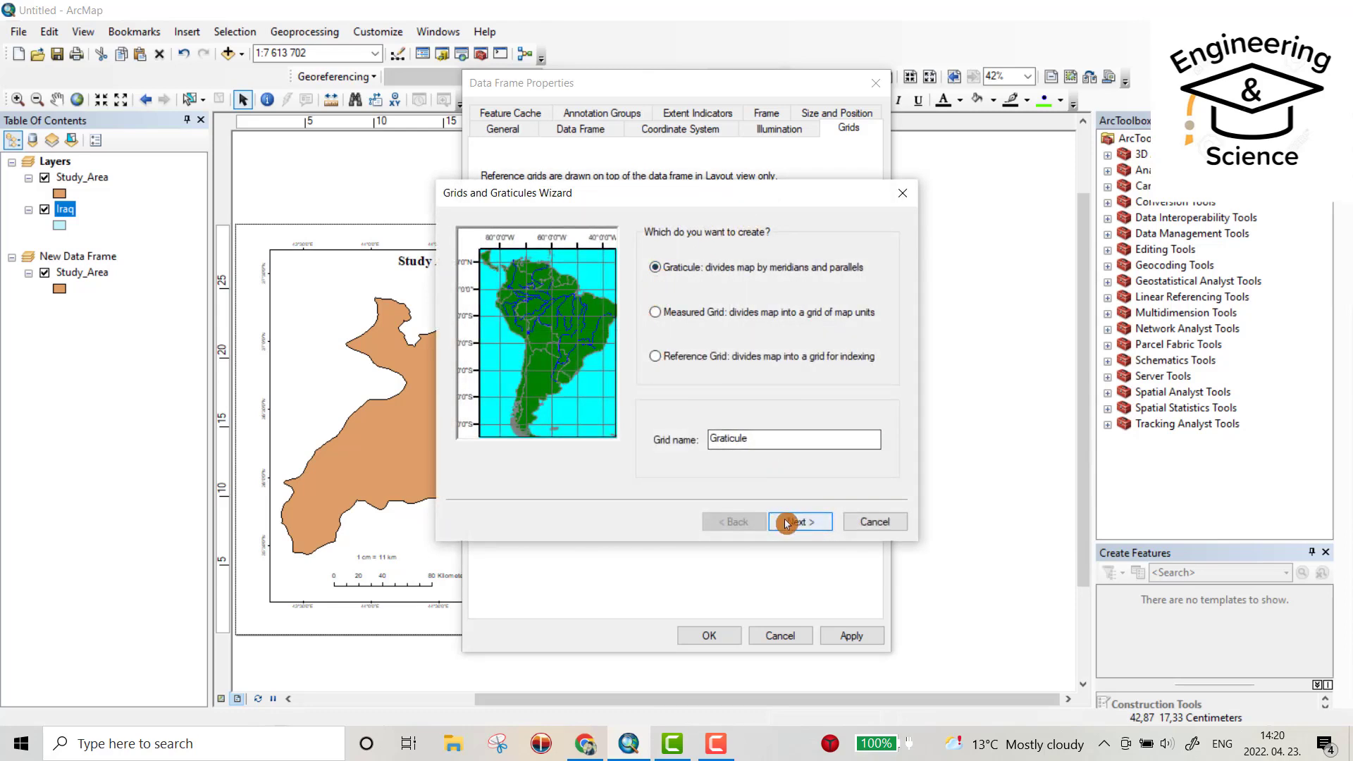
{"action": "left_click", "coordinate": [783, 439]}
{"action": "left_click", "coordinate": [785, 518]}
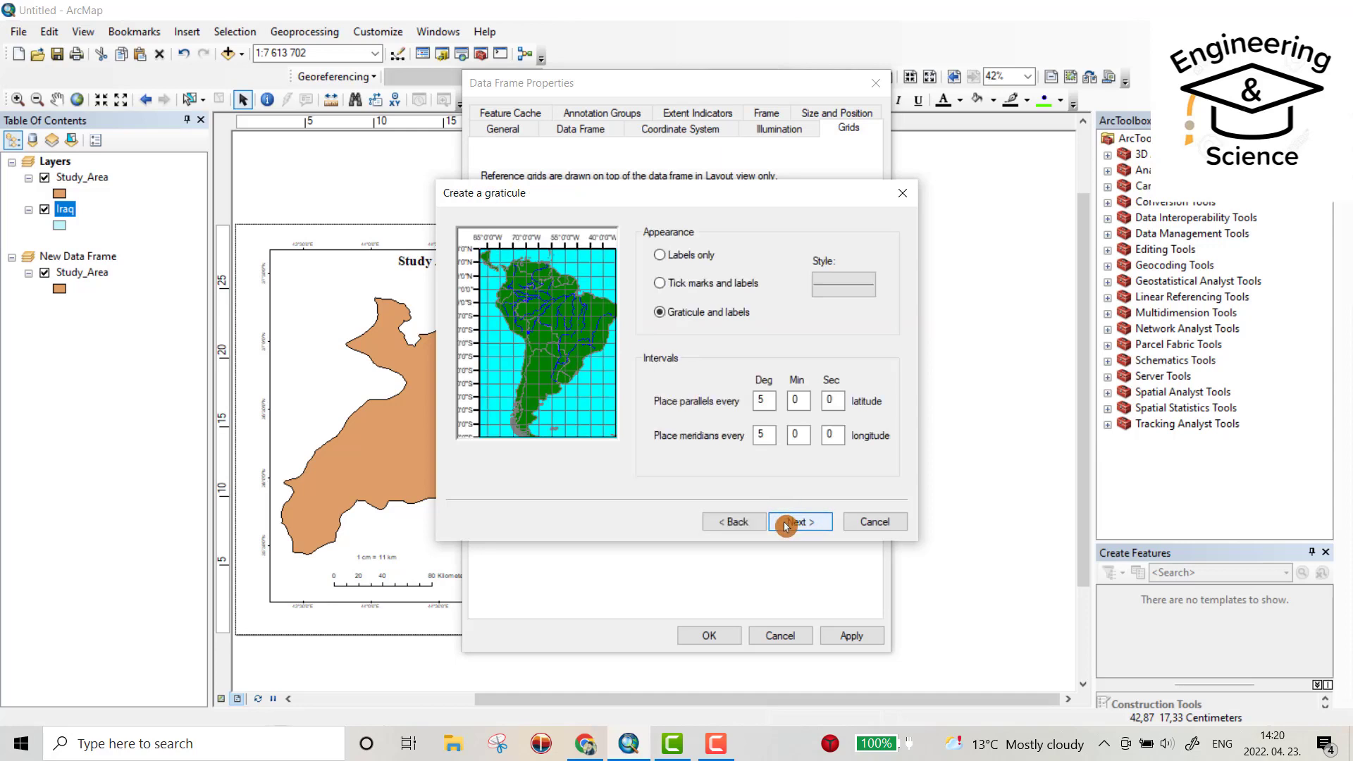
{"action": "left_click", "coordinate": [657, 258]}
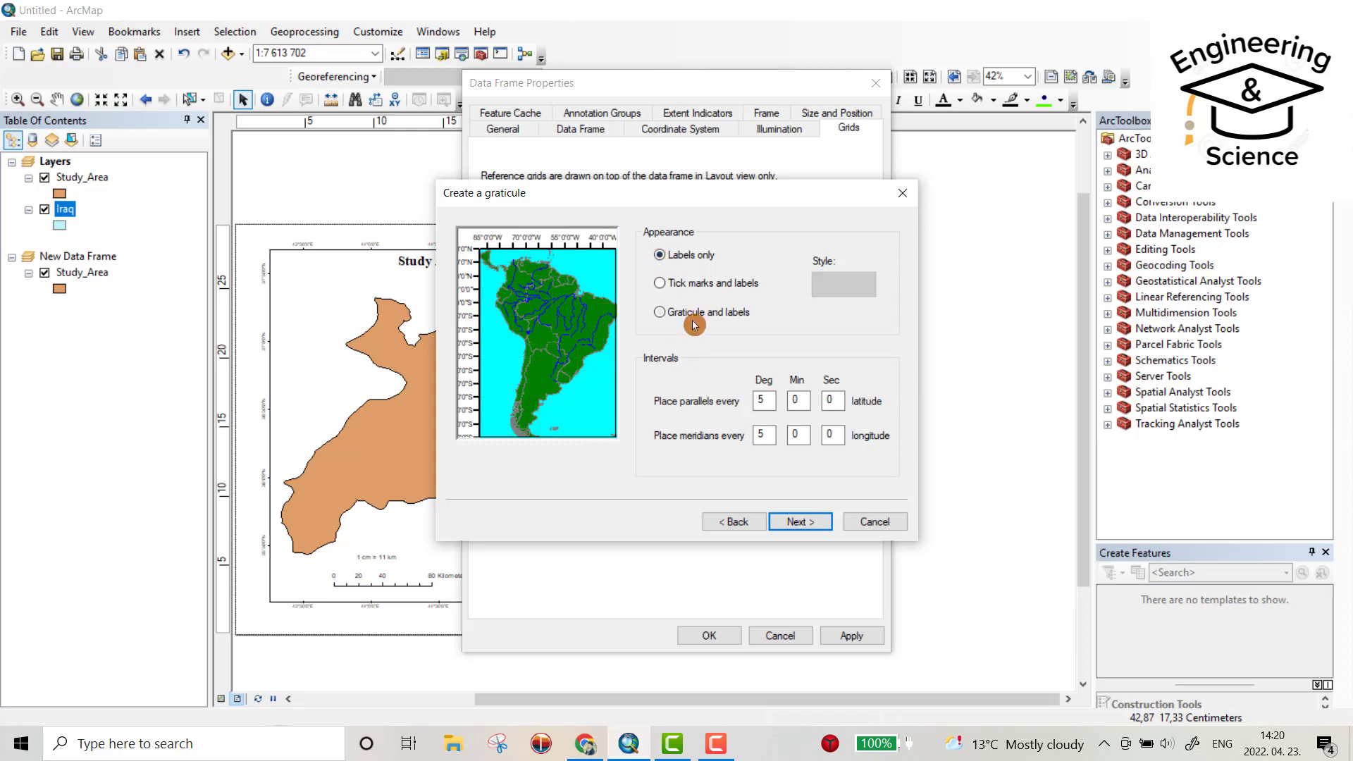
{"action": "left_click", "coordinate": [662, 284]}
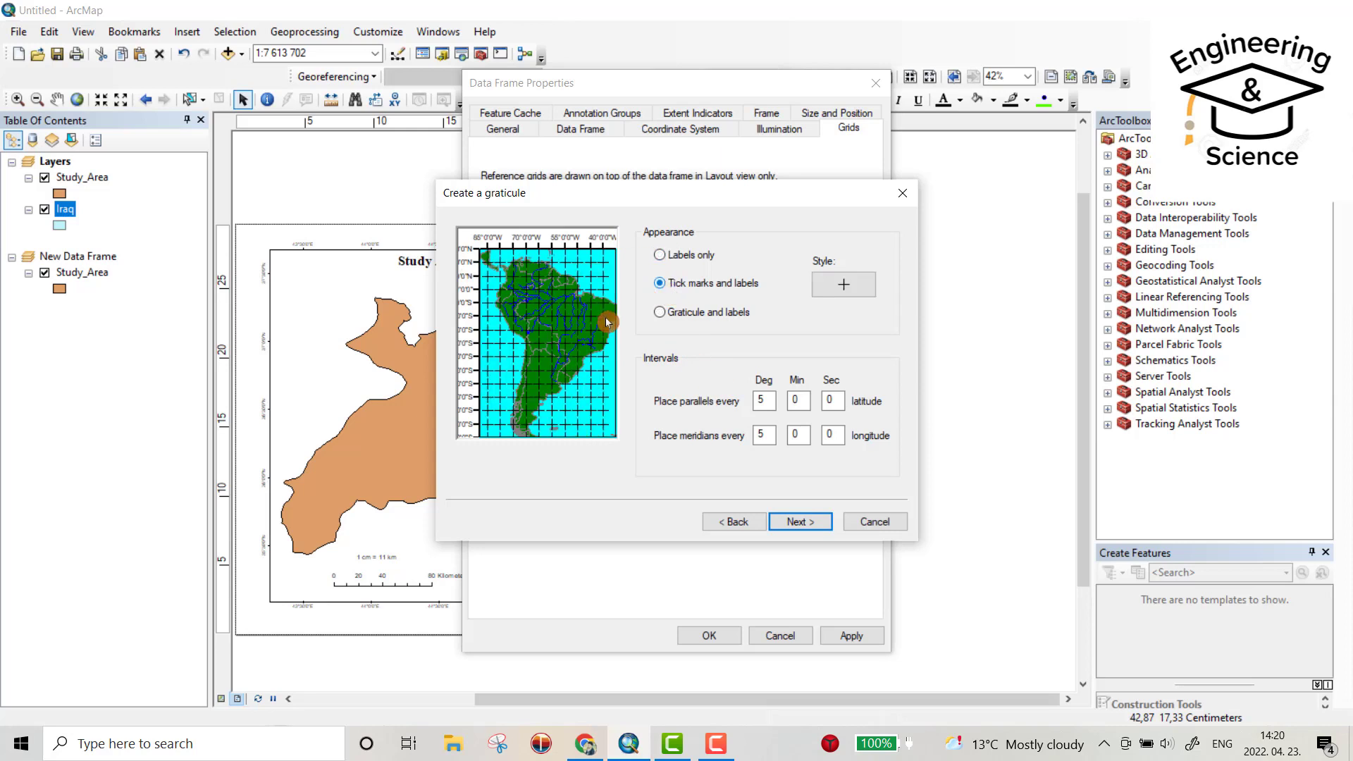
{"action": "left_click", "coordinate": [662, 314]}
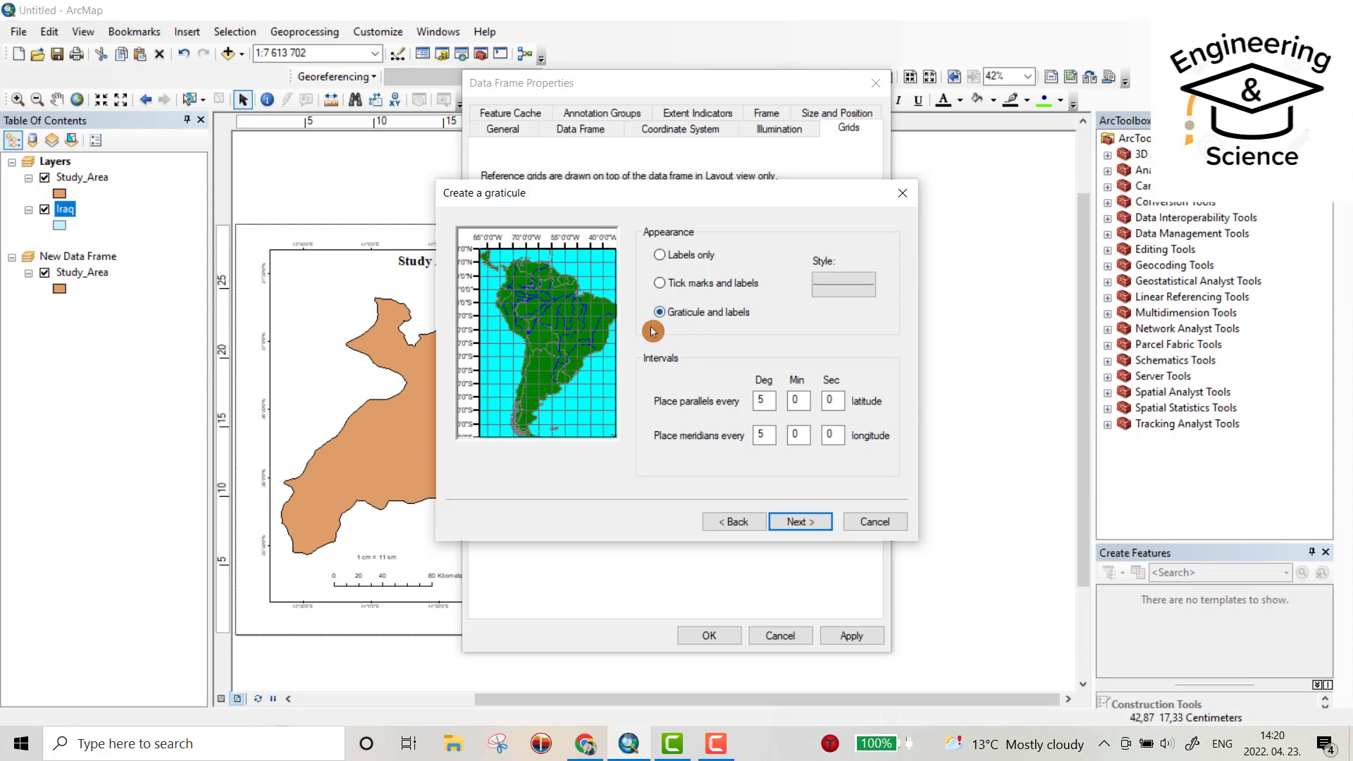
{"action": "left_click", "coordinate": [667, 261]}
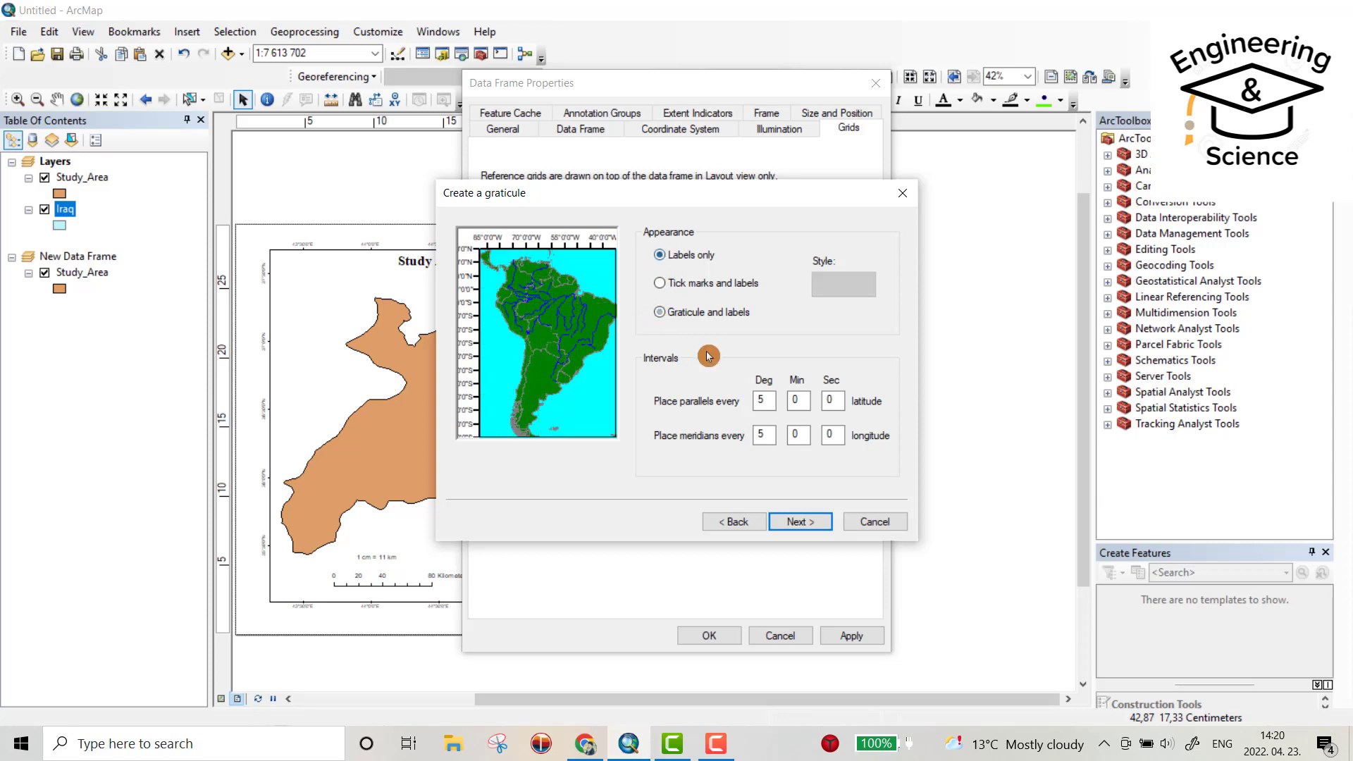
Finish the grid wizard with default settings and apply the graticule to the Iraq inset
{"action": "left_click", "coordinate": [801, 530]}
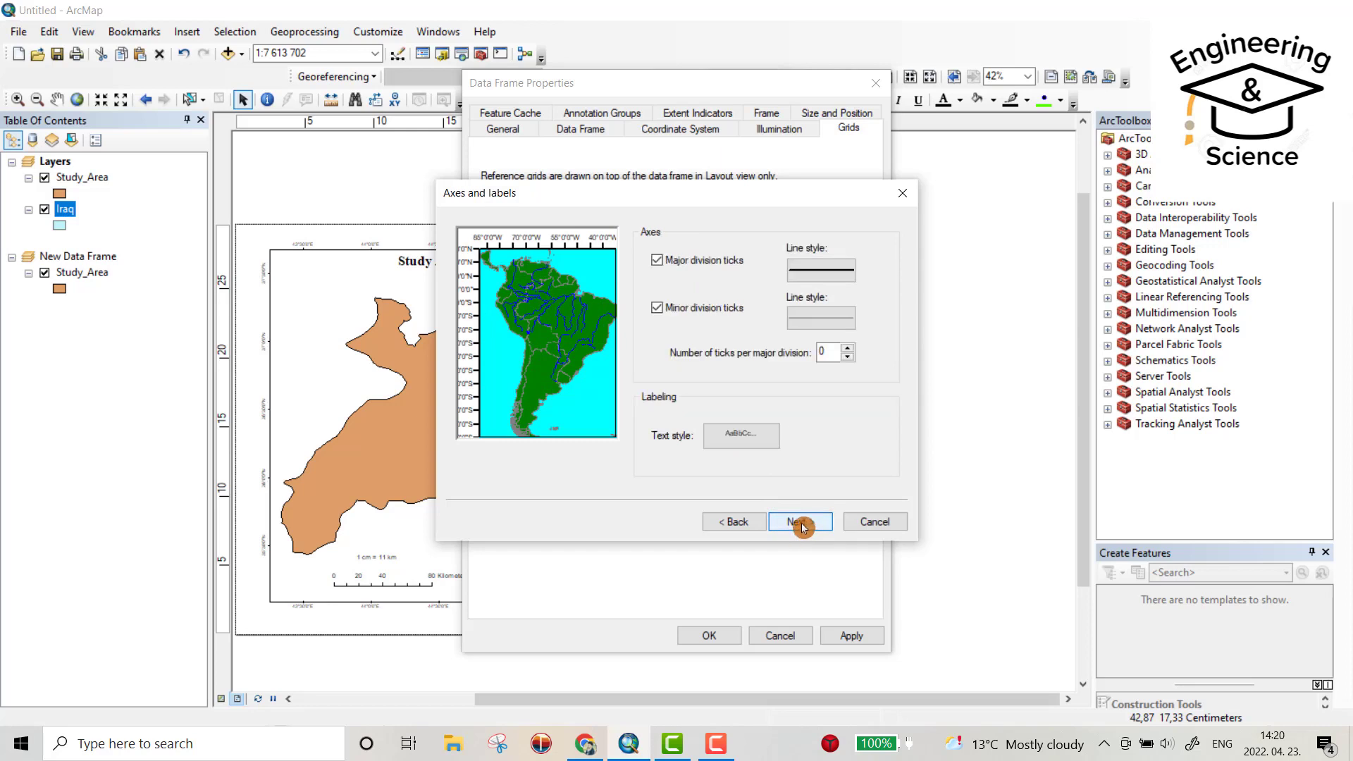
{"action": "left_click", "coordinate": [801, 524]}
{"action": "left_click", "coordinate": [802, 525]}
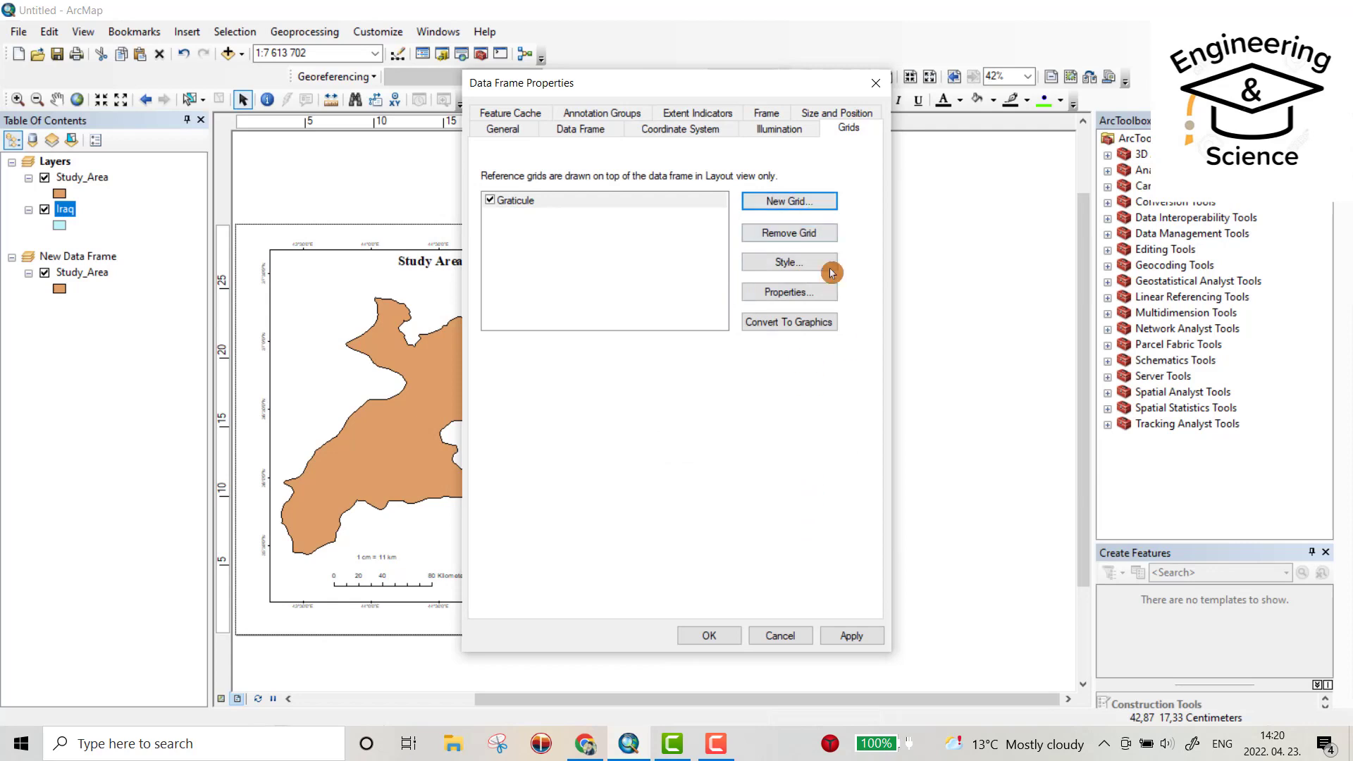
{"action": "left_click", "coordinate": [856, 635]}
{"action": "left_click", "coordinate": [720, 637]}
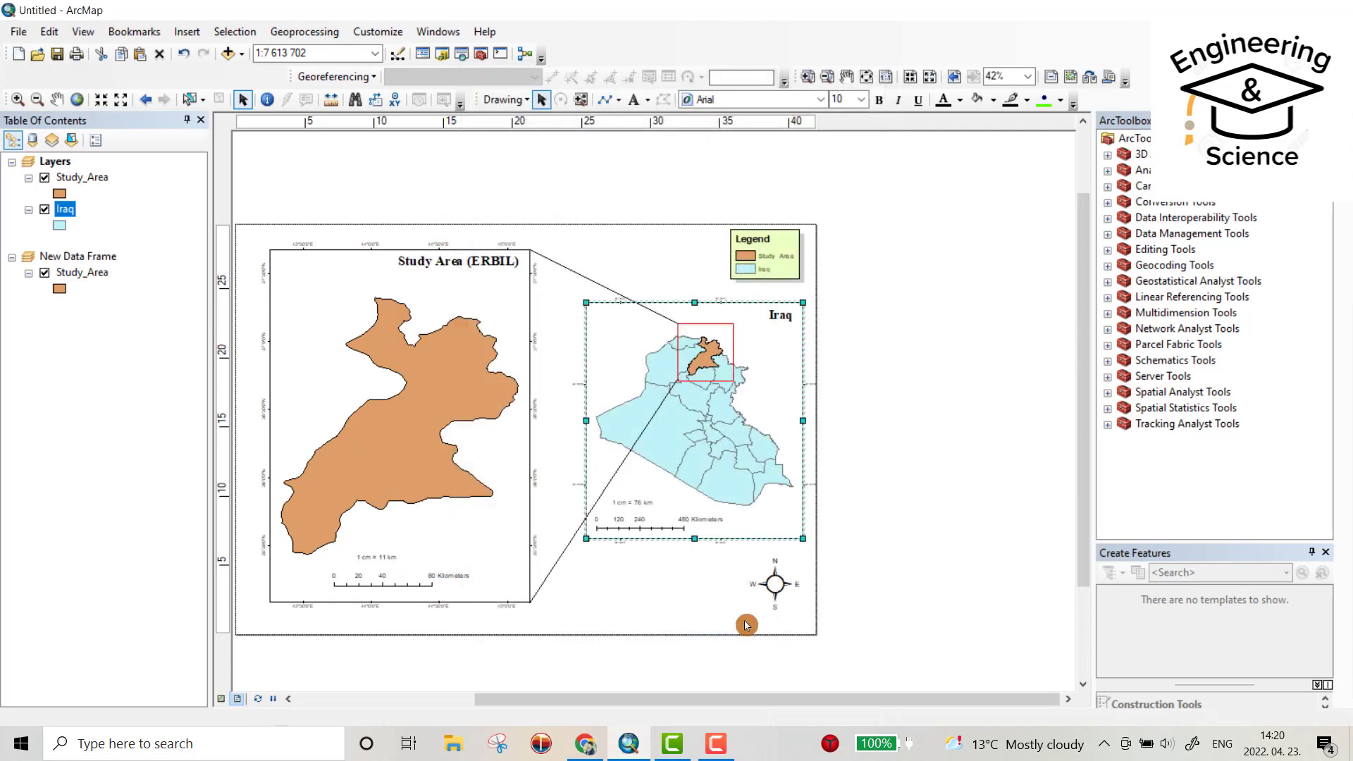
{"action": "scroll", "coordinate": [758, 311], "scroll_direction": "down", "scroll_amount": 2}
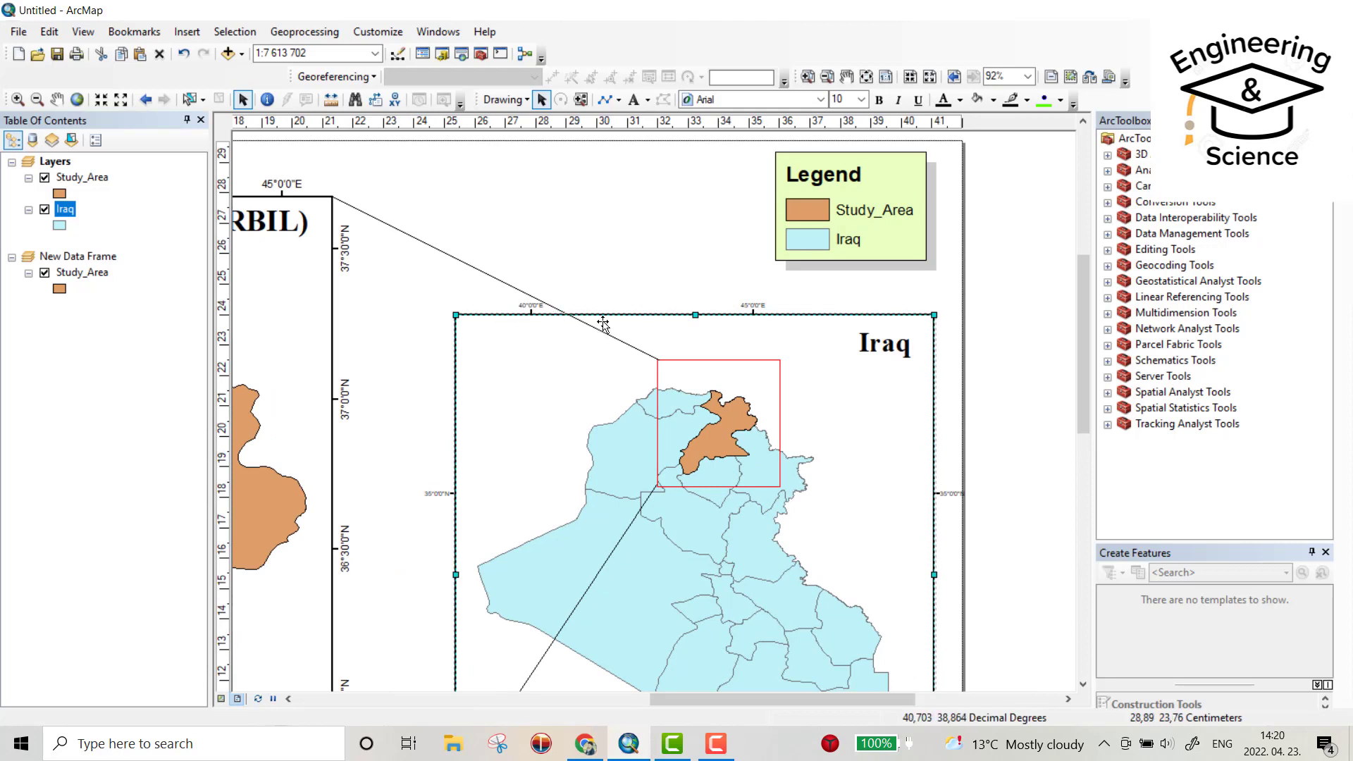
{"action": "scroll", "coordinate": [776, 361], "scroll_direction": "up", "scroll_amount": 2}
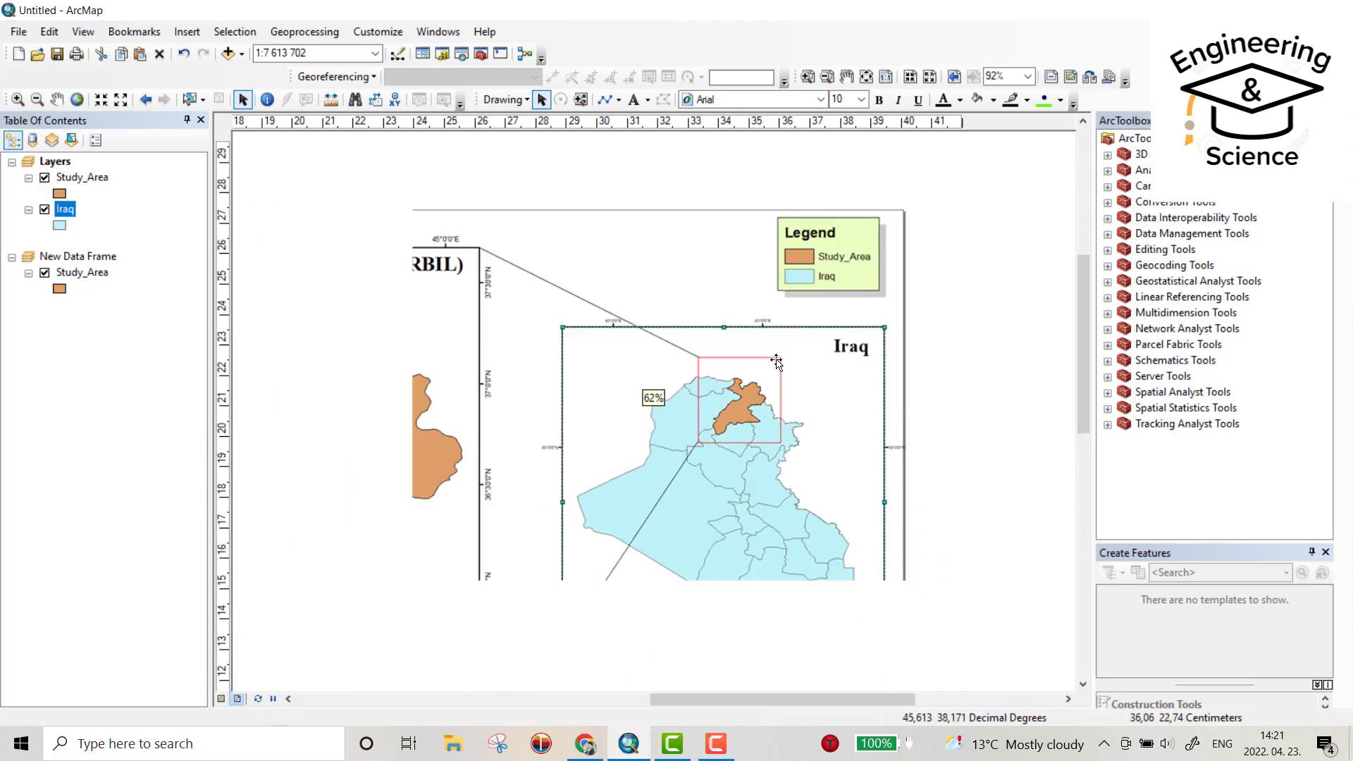
{"action": "scroll", "coordinate": [776, 361], "scroll_direction": "up", "scroll_amount": 2}
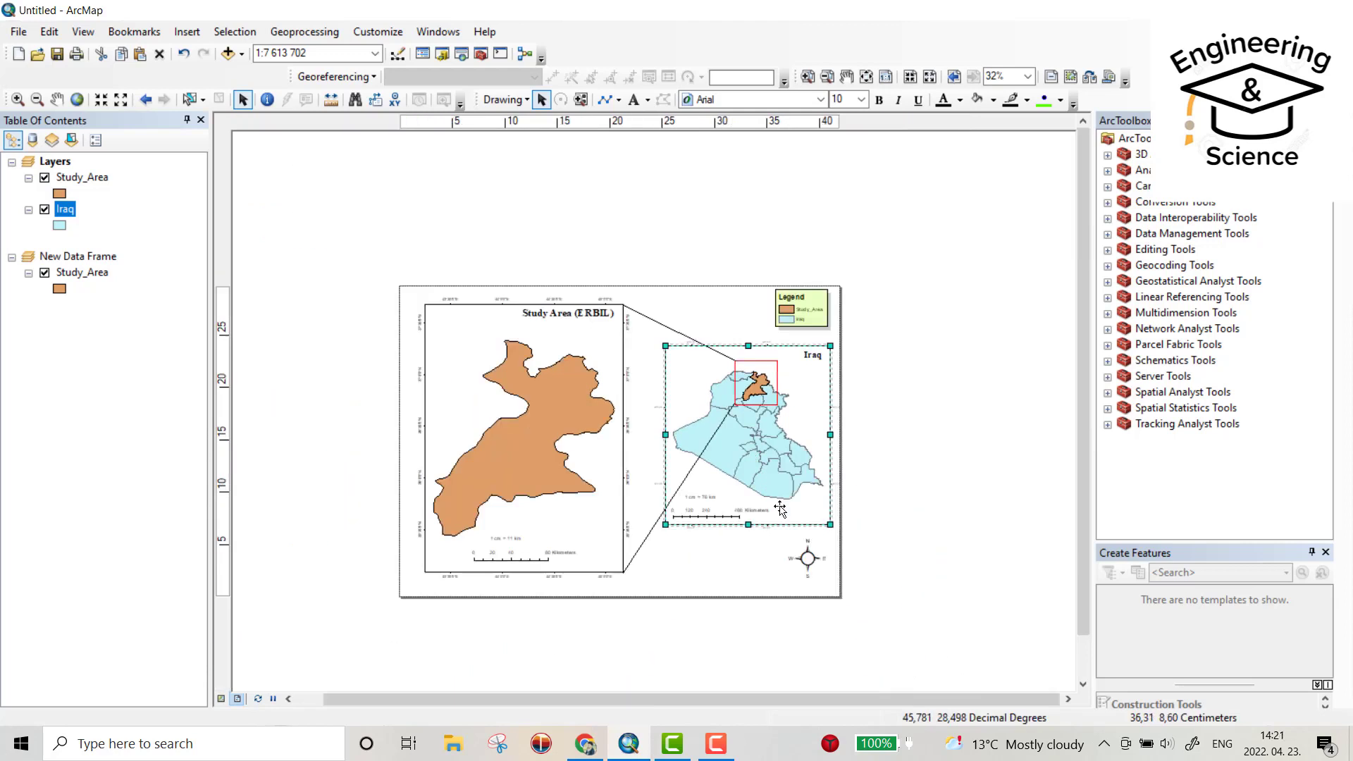
Set the Iraq inset graticule's X Axis and Y Axis intervals to 3 degrees and apply
{"action": "right_click", "coordinate": [780, 509]}
{"action": "left_click", "coordinate": [834, 501]}
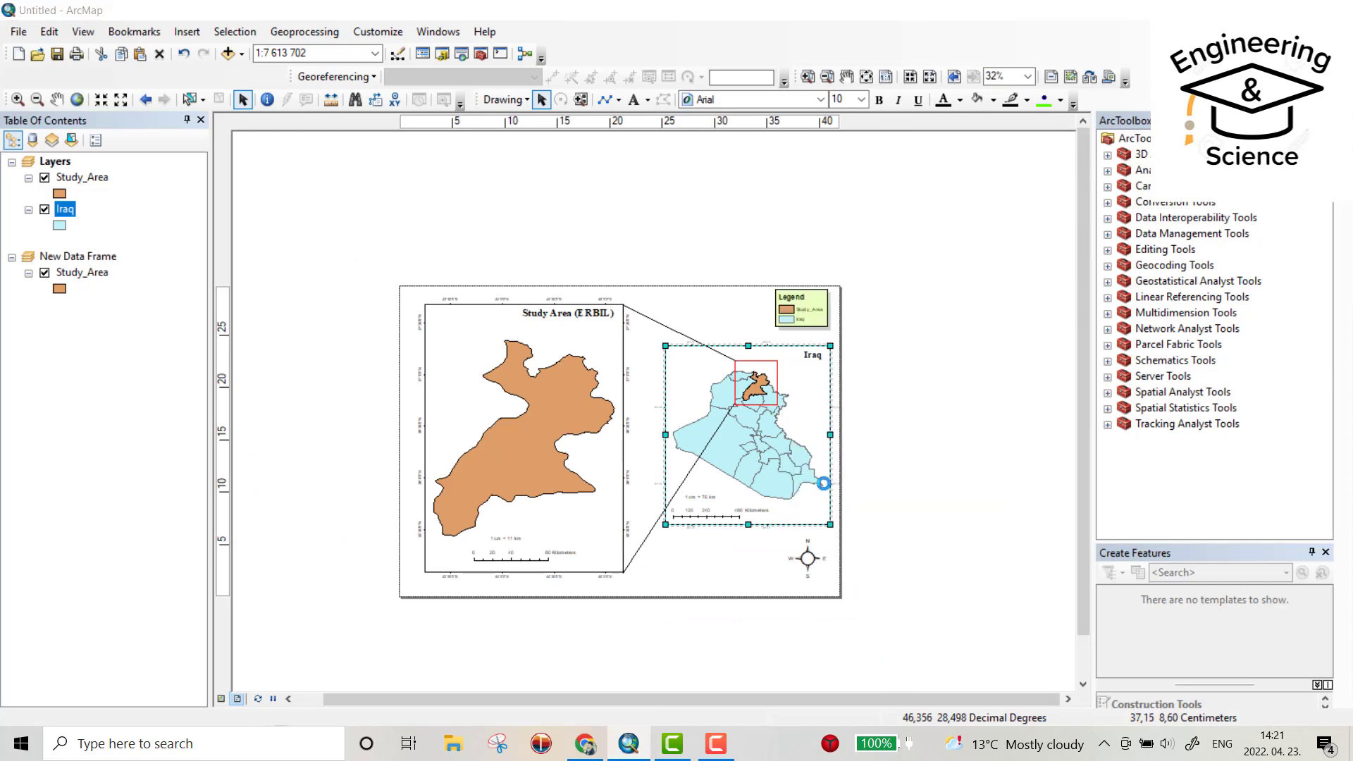
{"action": "left_click", "coordinate": [794, 294]}
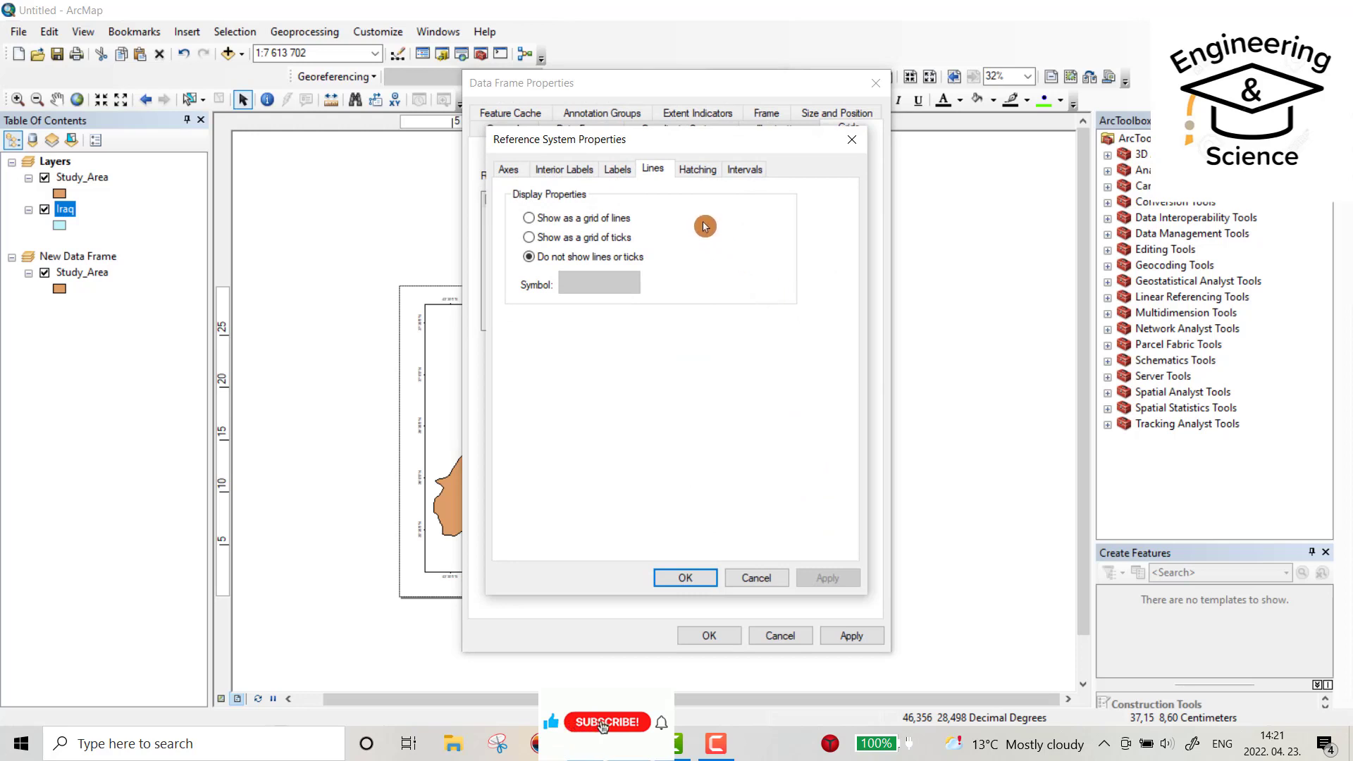
{"action": "left_click", "coordinate": [738, 179]}
{"action": "double_click", "coordinate": [585, 219]}
{"action": "left_click", "coordinate": [531, 229]}
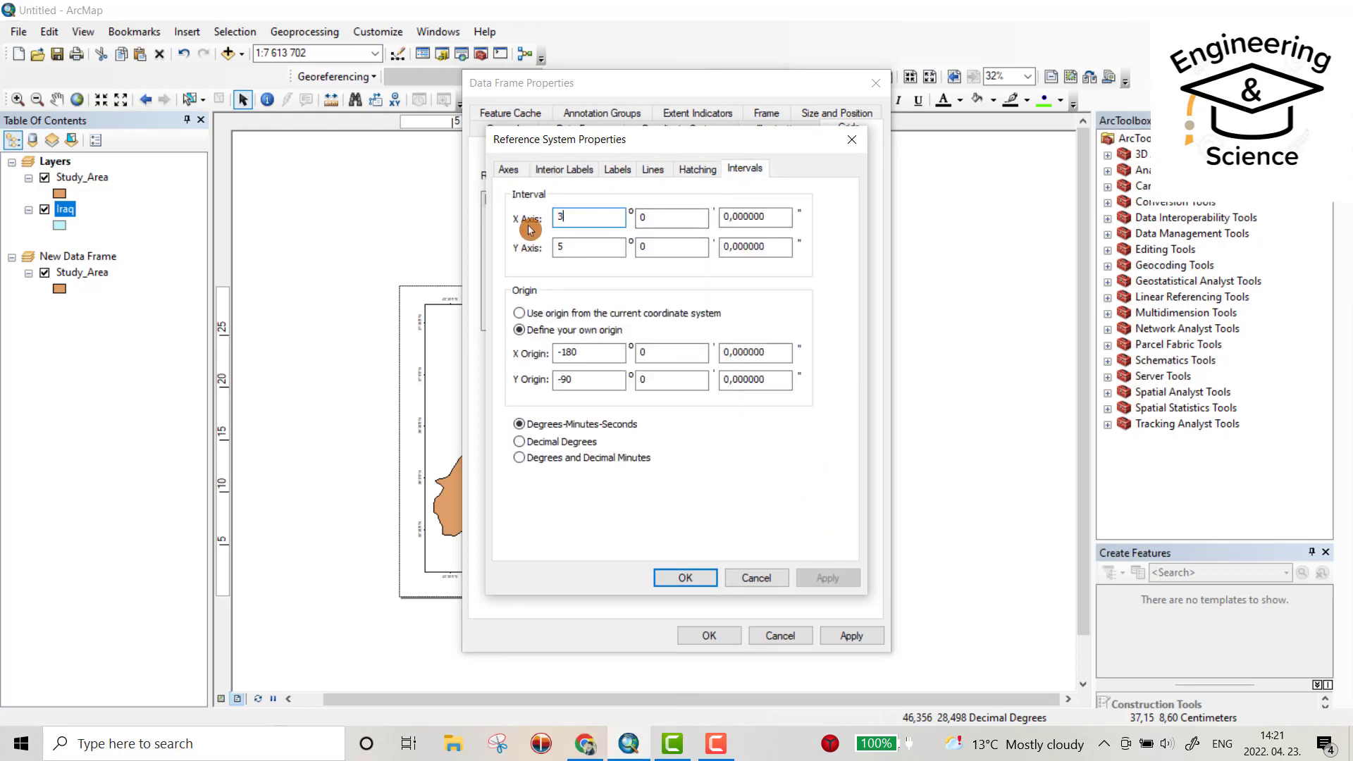
{"action": "double_click", "coordinate": [570, 244]}
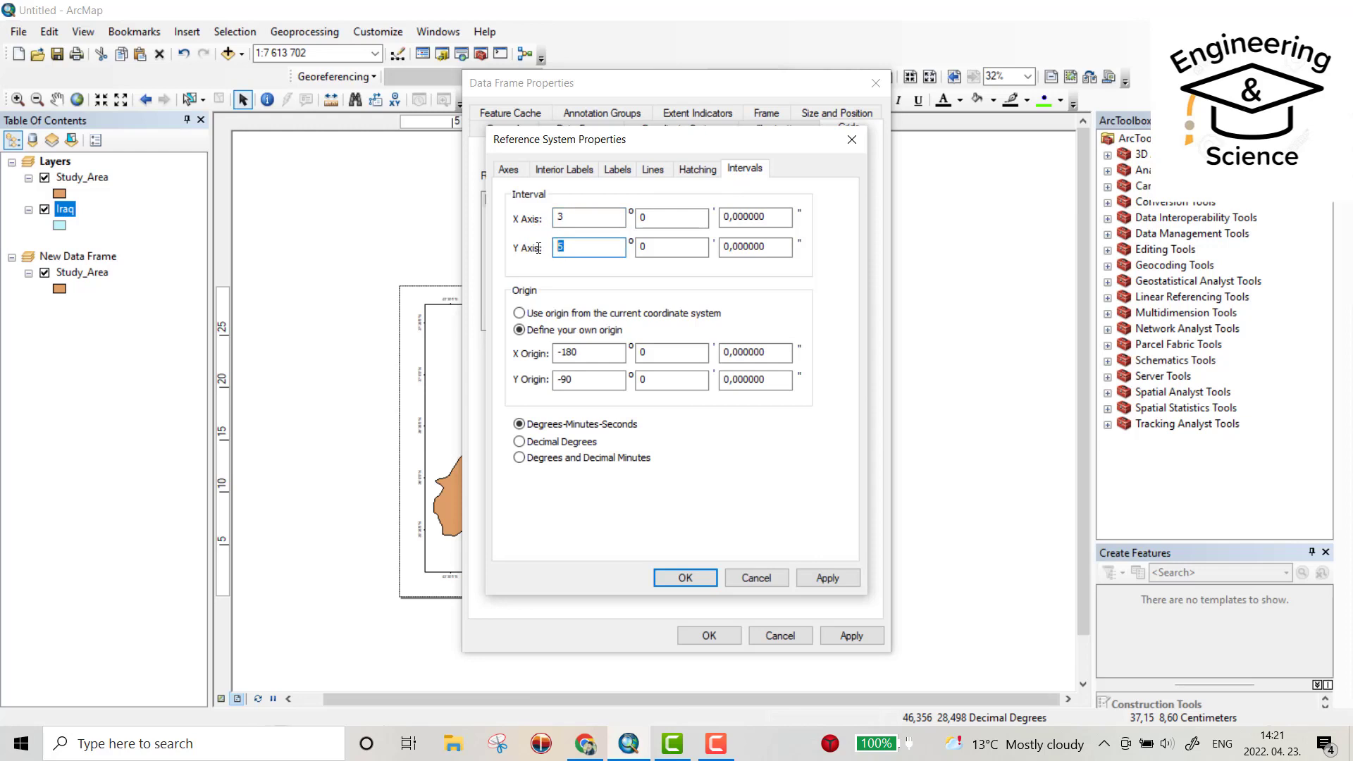
{"action": "type", "text": "3"}
{"action": "left_click", "coordinate": [685, 578]}
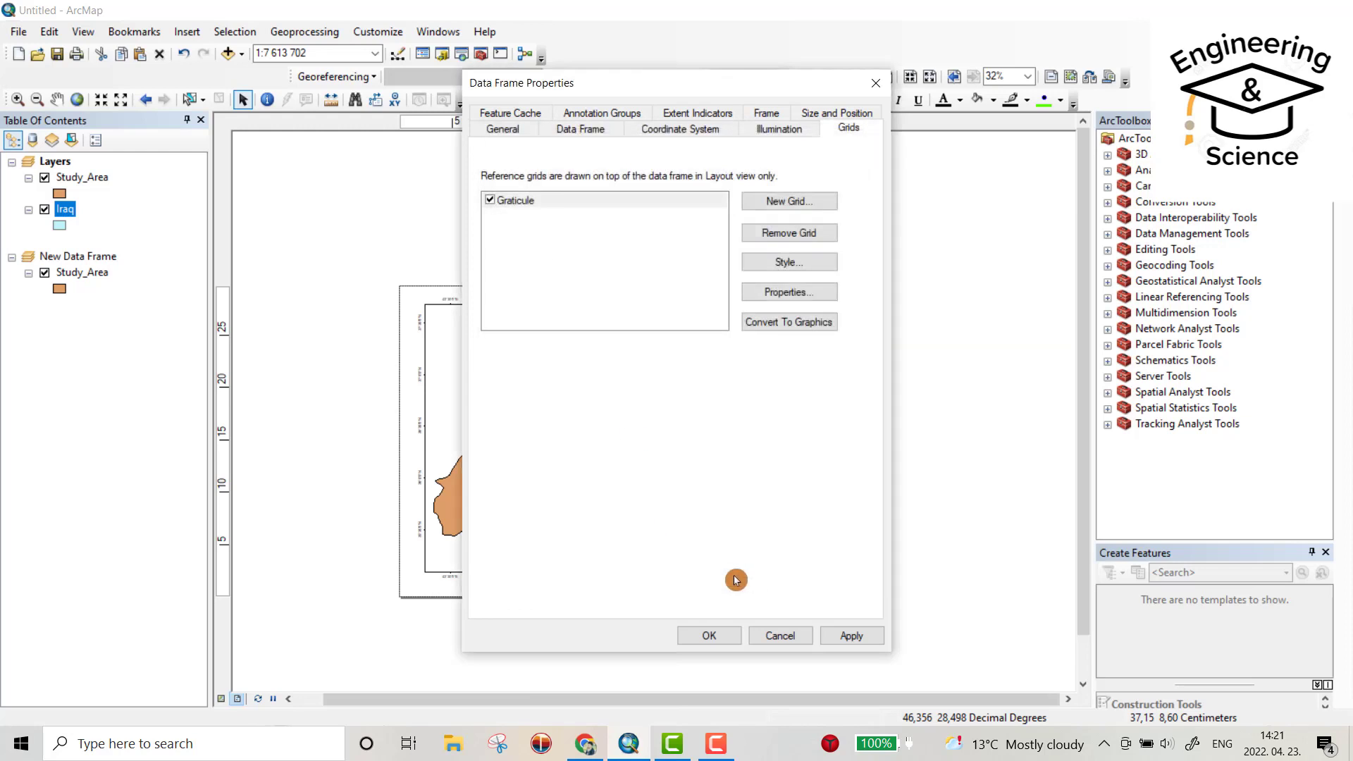
{"action": "left_click", "coordinate": [845, 629]}
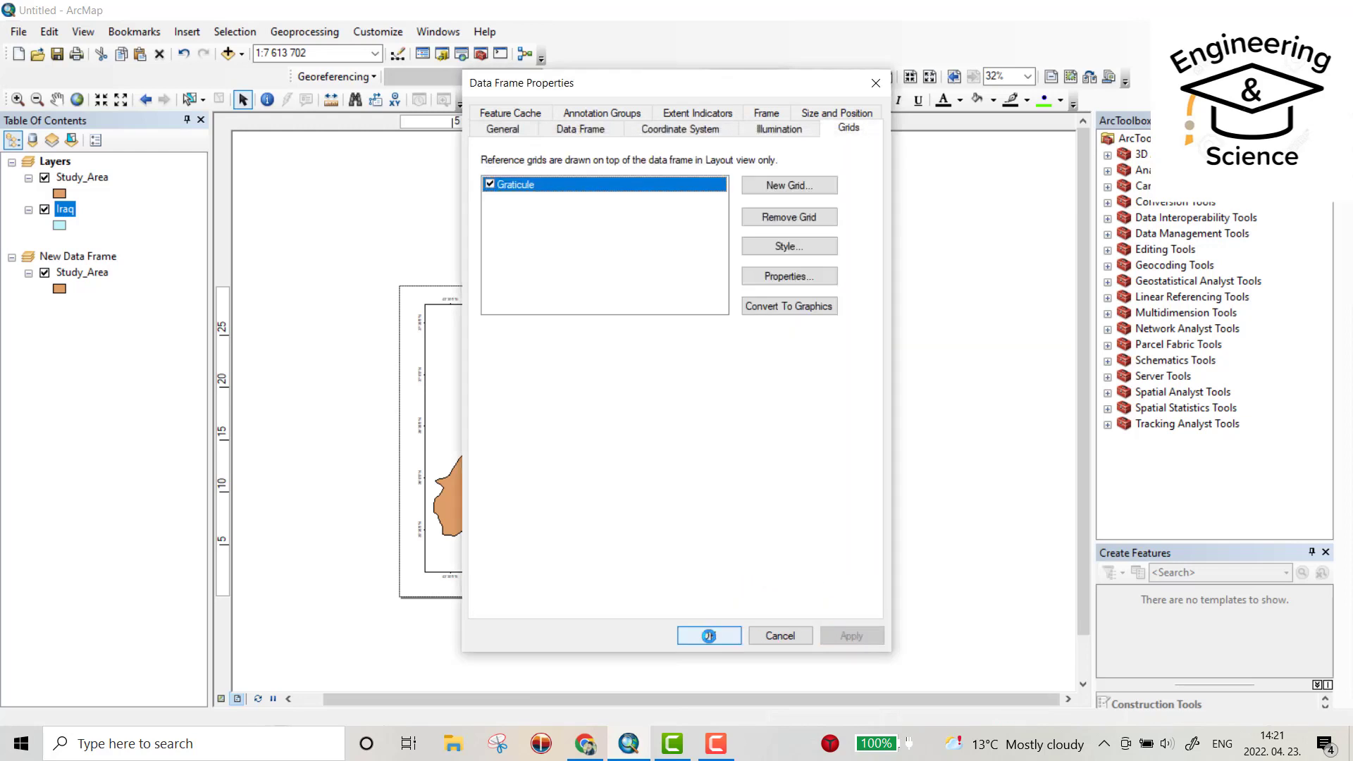
{"action": "left_click", "coordinate": [709, 635]}
Move the legend a few pixels down in the top-right corner, then select the Iraq inset frame
{"action": "scroll", "coordinate": [735, 400], "scroll_direction": "down", "scroll_amount": 3}
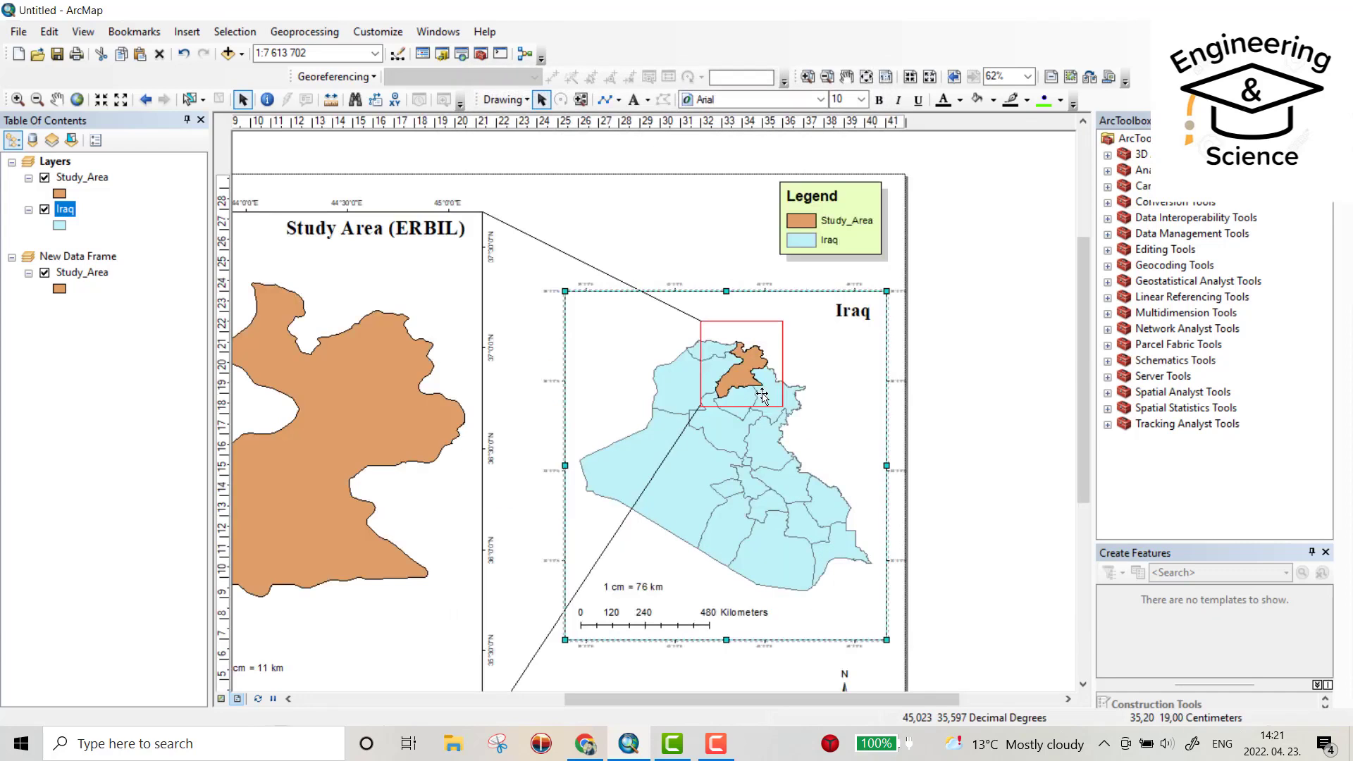
{"action": "scroll", "coordinate": [734, 399], "scroll_direction": "up", "scroll_amount": 2}
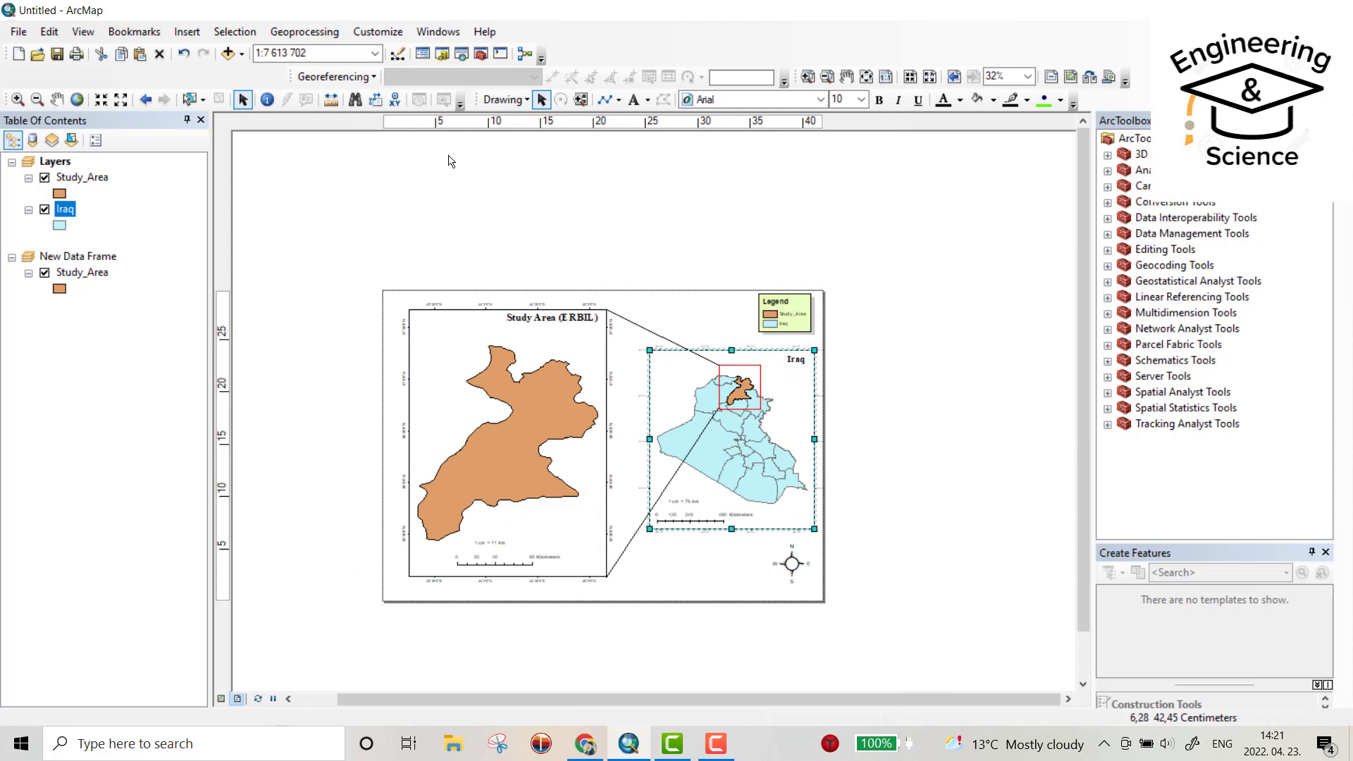
{"action": "left_click", "coordinate": [620, 101]}
{"action": "left_click", "coordinate": [626, 121]}
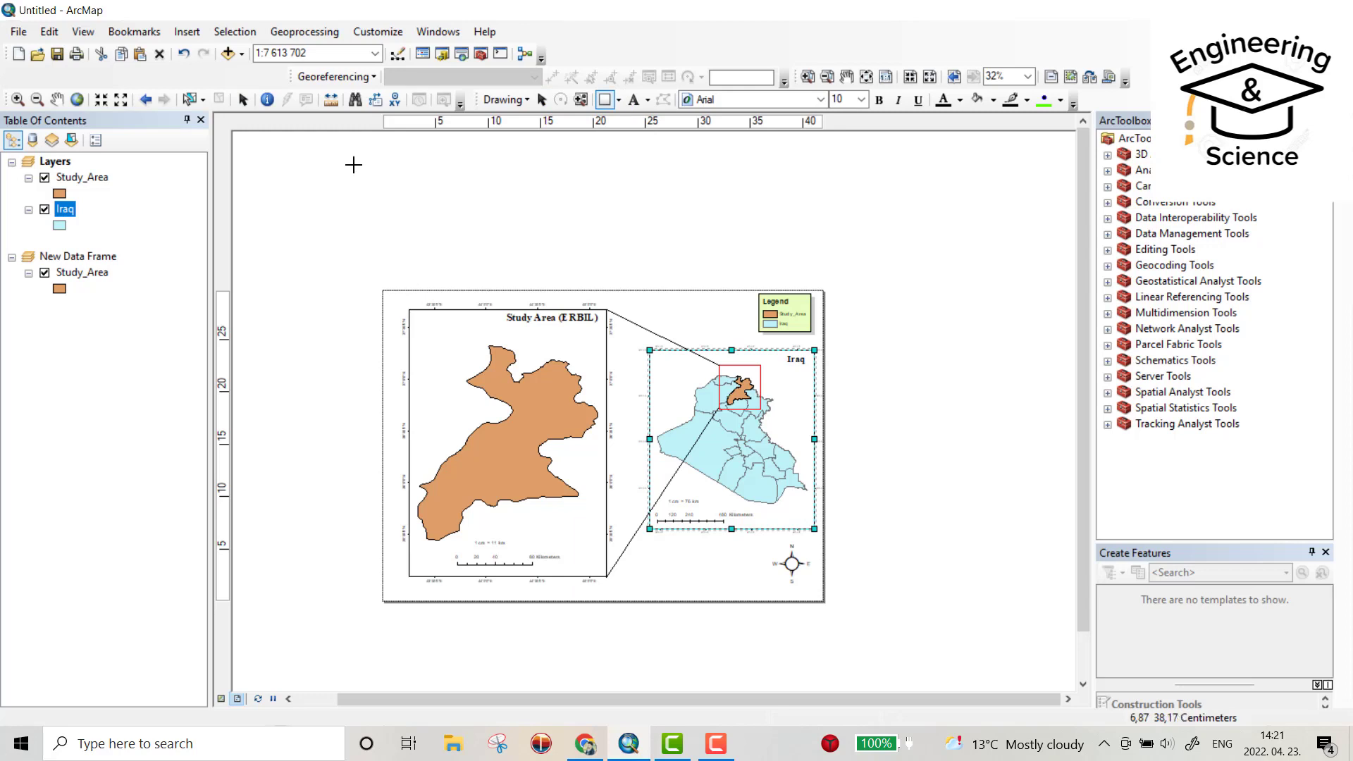
{"action": "left_click", "coordinate": [542, 106]}
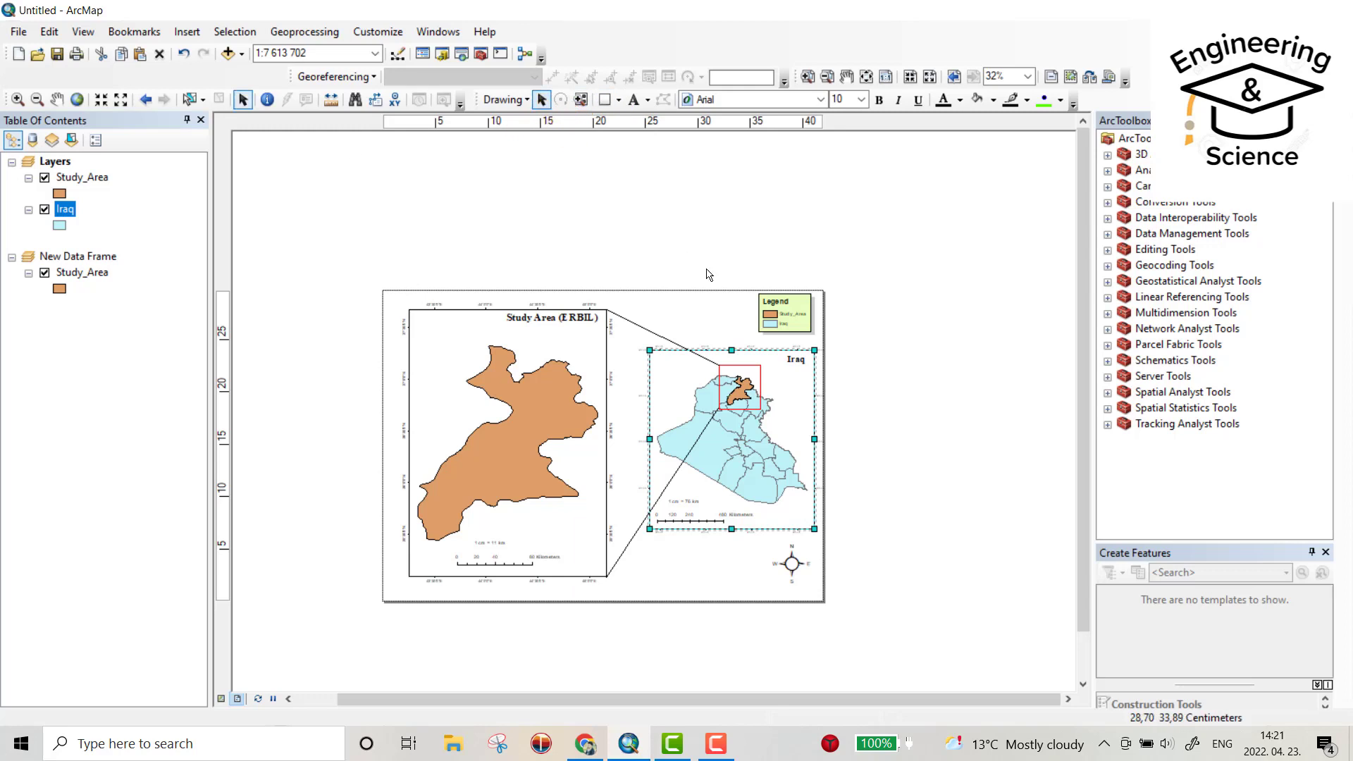
{"action": "left_click_drag", "start_coordinate": [775, 316], "coordinate": [782, 321]}
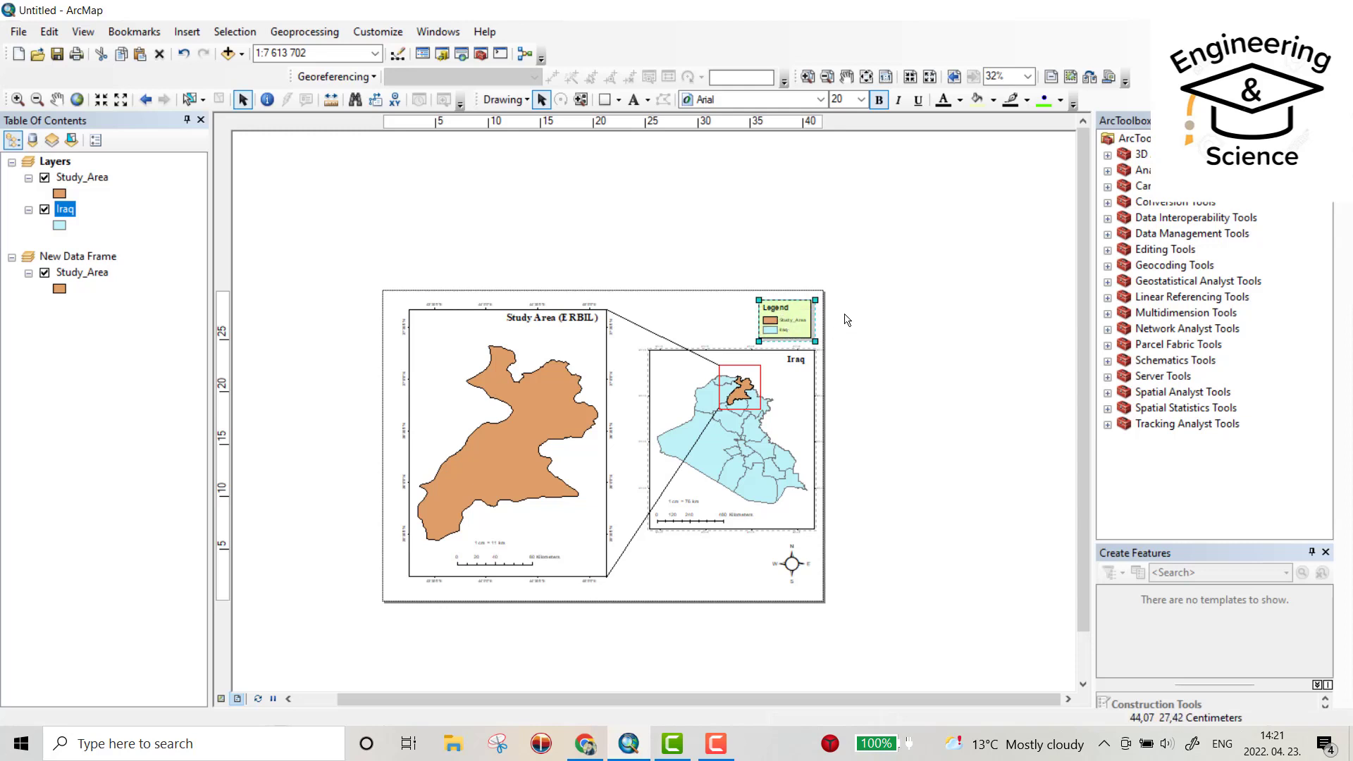
{"action": "left_click", "coordinate": [723, 446]}
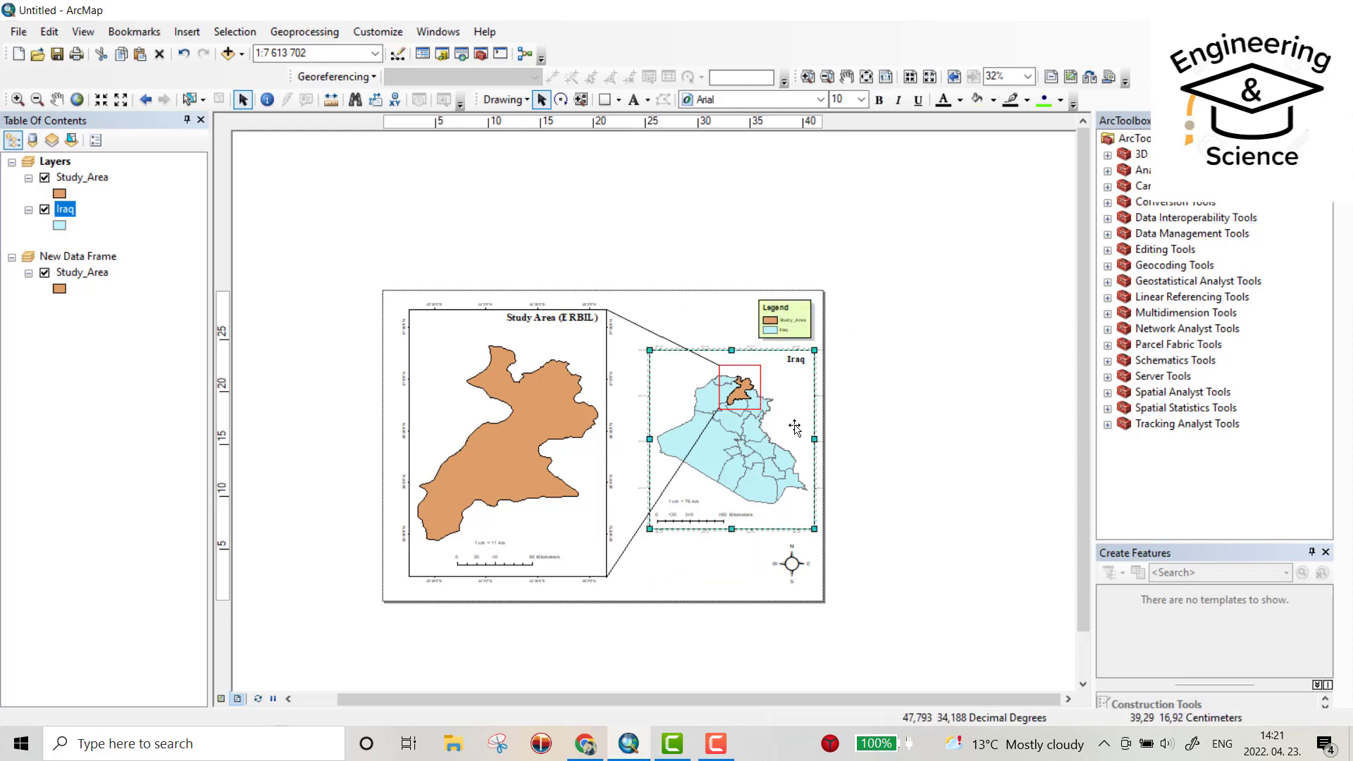
Tick Vertical Labels for Left and Right on the Iraq inset graticule and apply
{"action": "right_click", "coordinate": [792, 419]}
{"action": "left_click", "coordinate": [839, 416]}
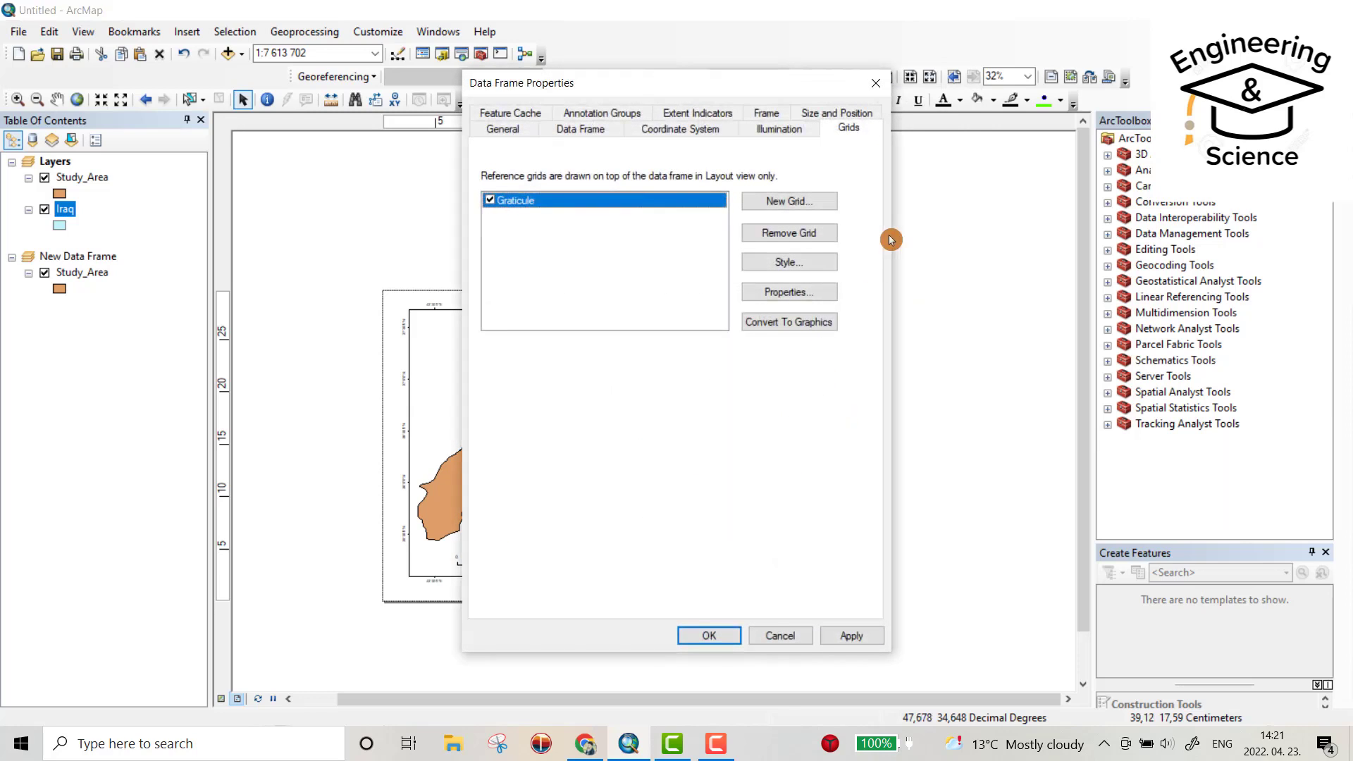
{"action": "left_click", "coordinate": [782, 292]}
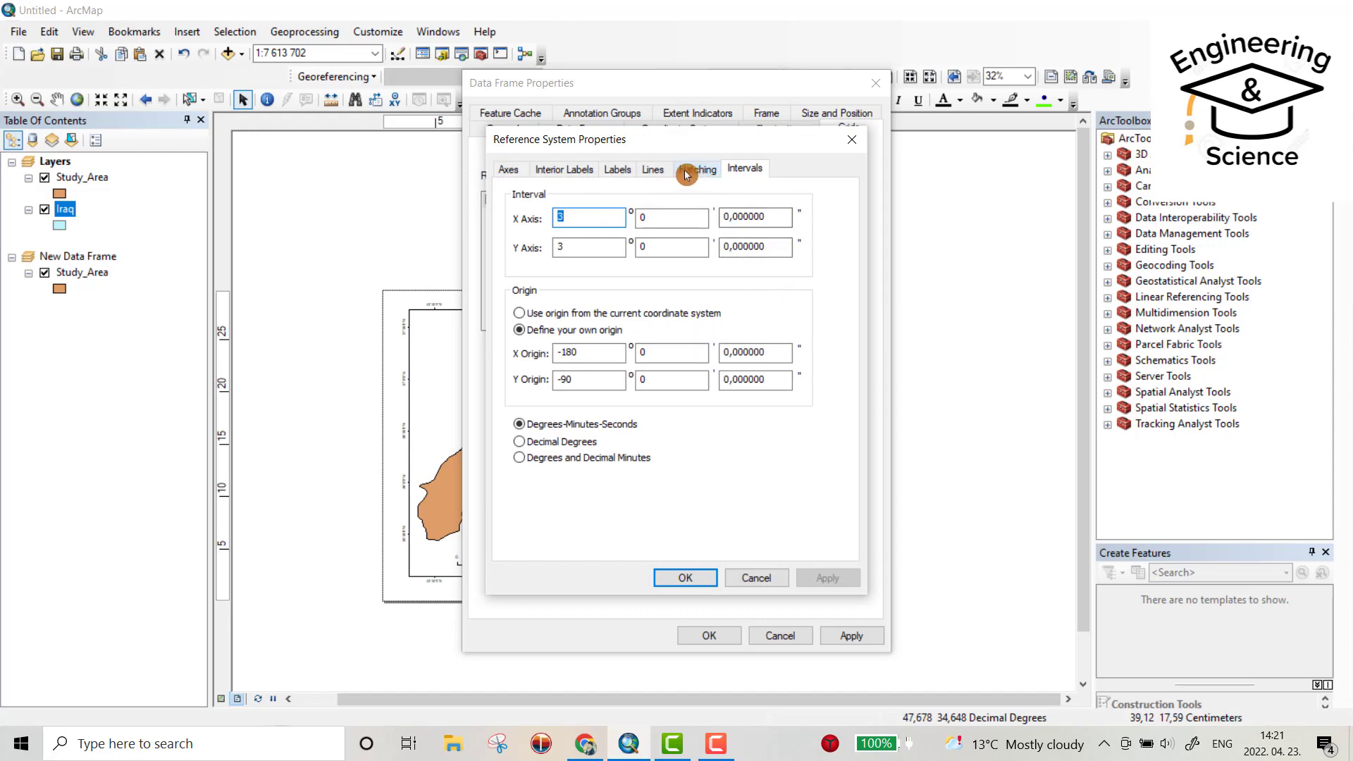
{"action": "left_click", "coordinate": [652, 170]}
{"action": "left_click", "coordinate": [617, 170]}
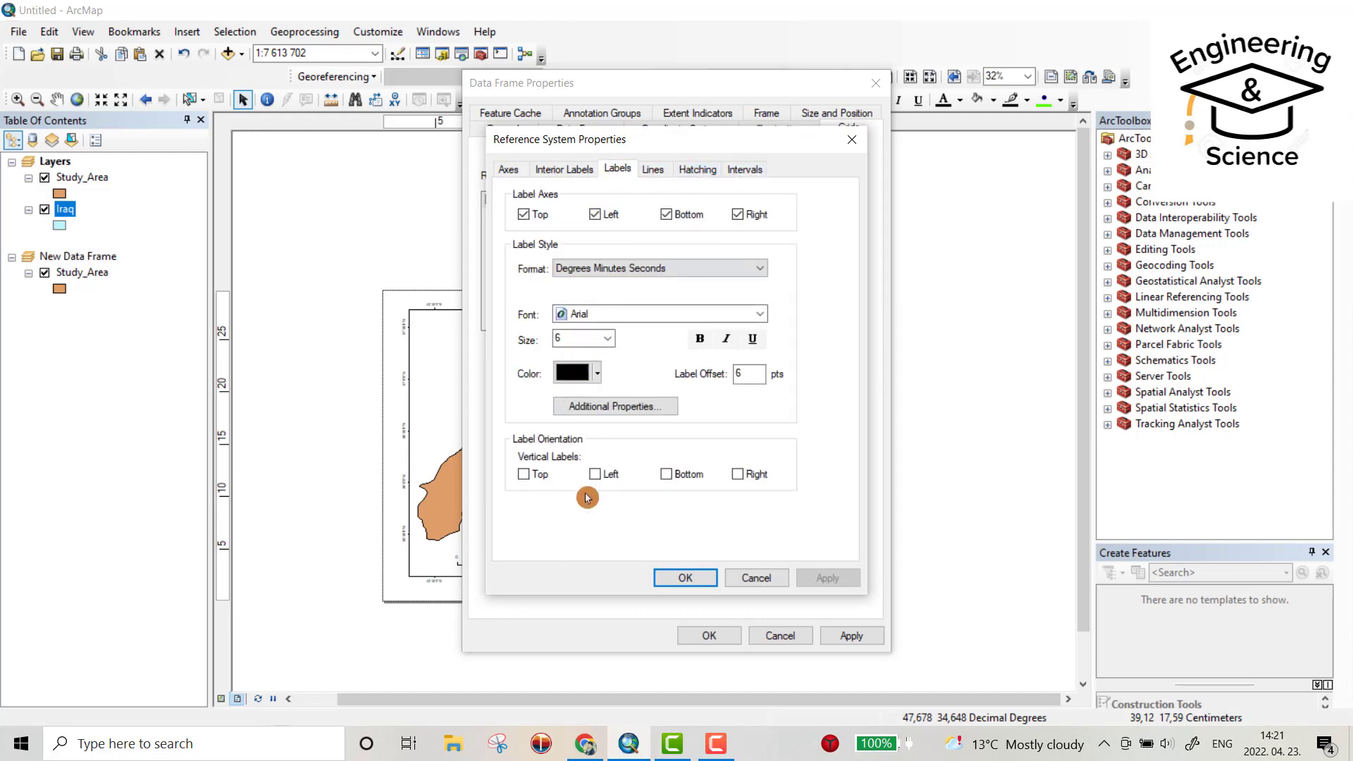
{"action": "left_click", "coordinate": [595, 474]}
{"action": "left_click", "coordinate": [737, 474]}
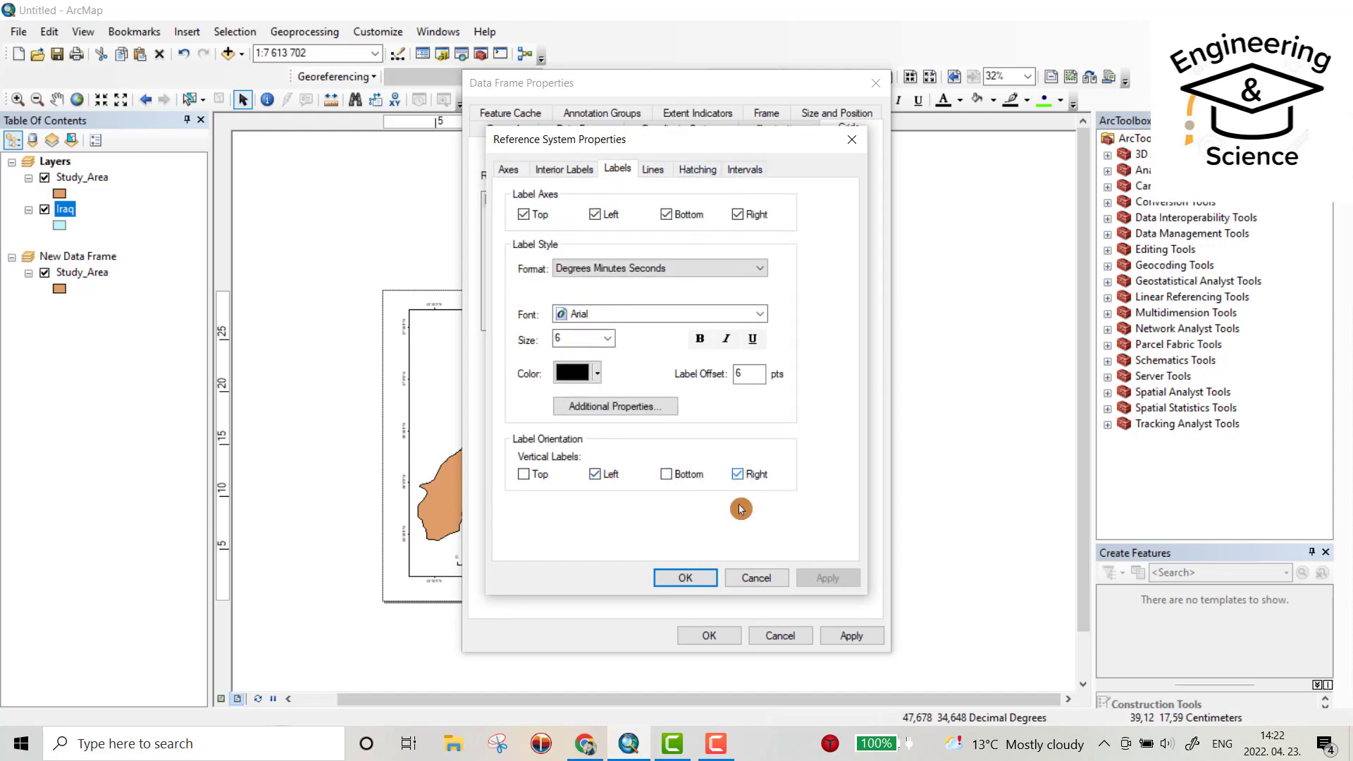
{"action": "left_click", "coordinate": [693, 577]}
{"action": "left_click", "coordinate": [847, 638]}
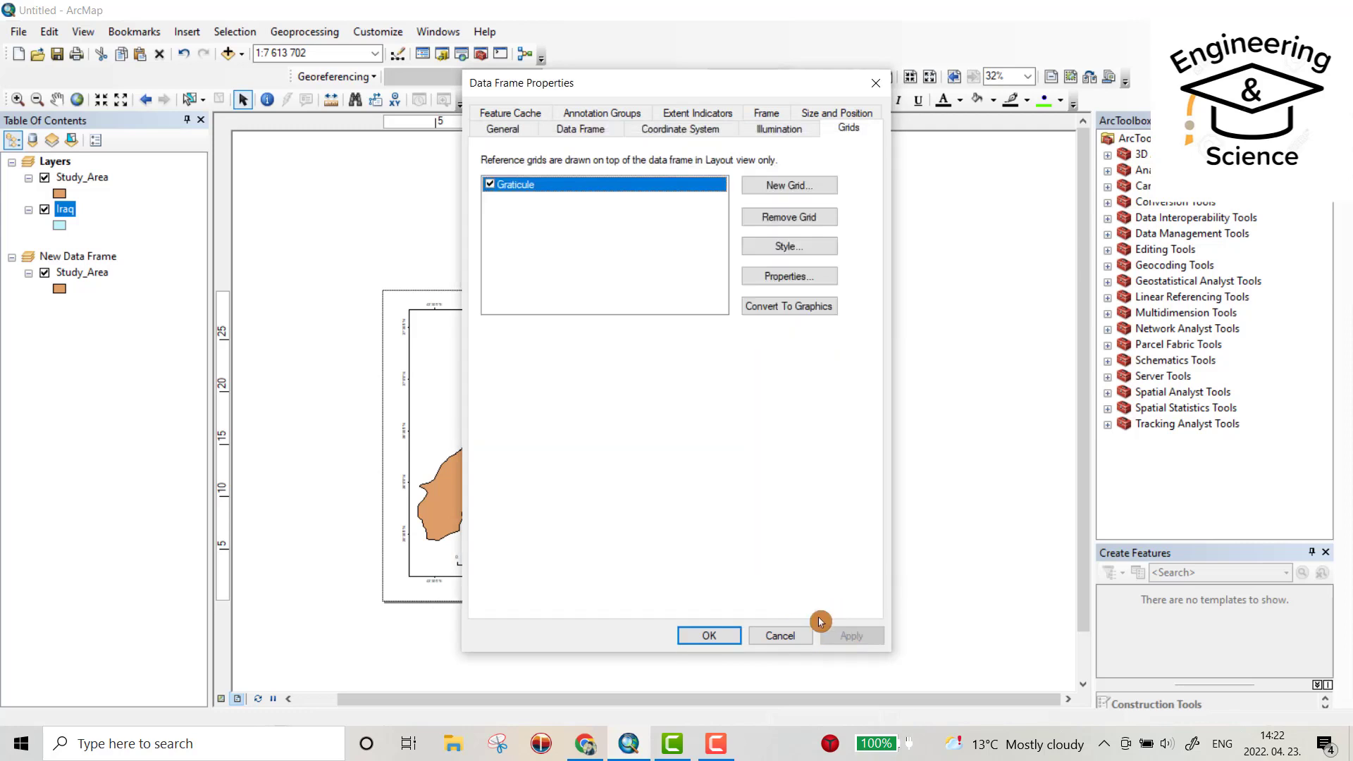
{"action": "left_click", "coordinate": [708, 635]}
Draw a rectangle from the page's top-left to bottom-right corner, just inside the edge
{"action": "scroll", "coordinate": [822, 491], "scroll_direction": "down", "scroll_amount": 2}
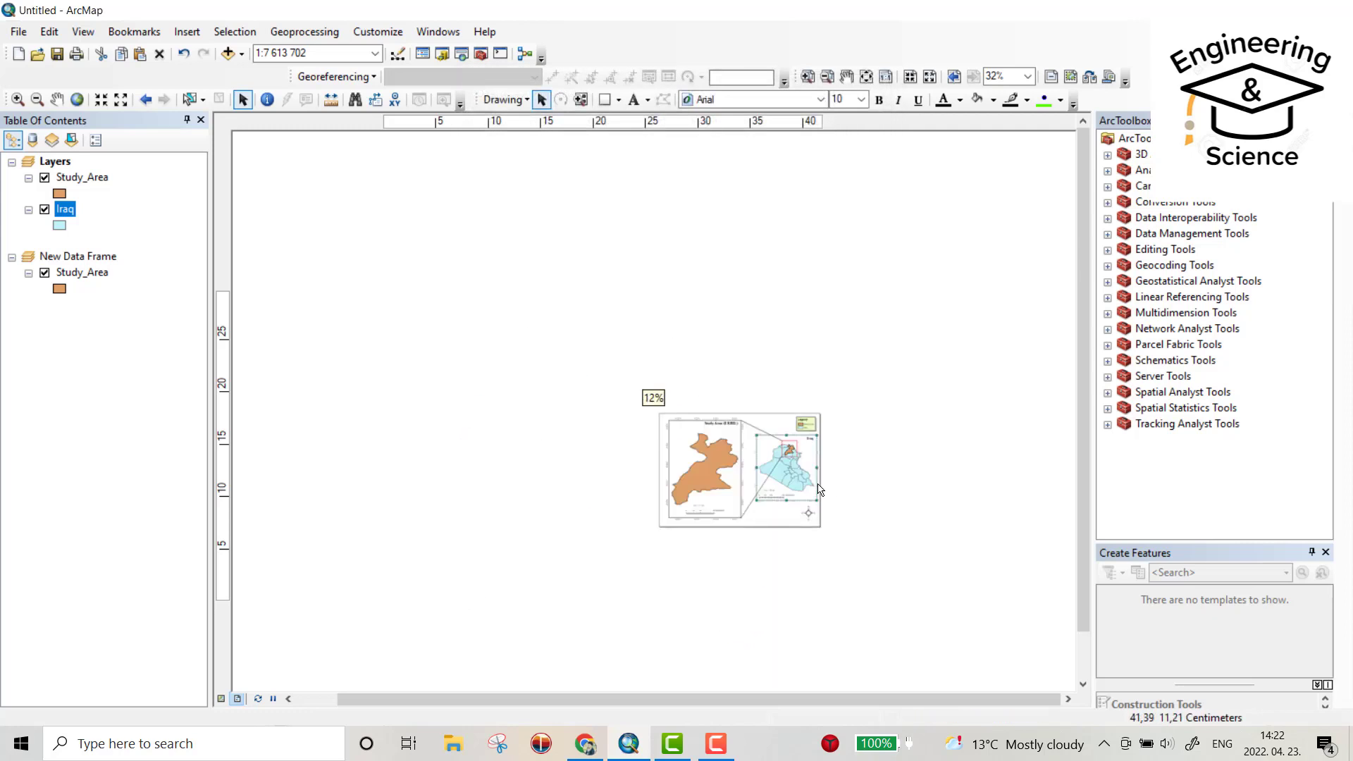
{"action": "scroll", "coordinate": [822, 493], "scroll_direction": "up", "scroll_amount": 5}
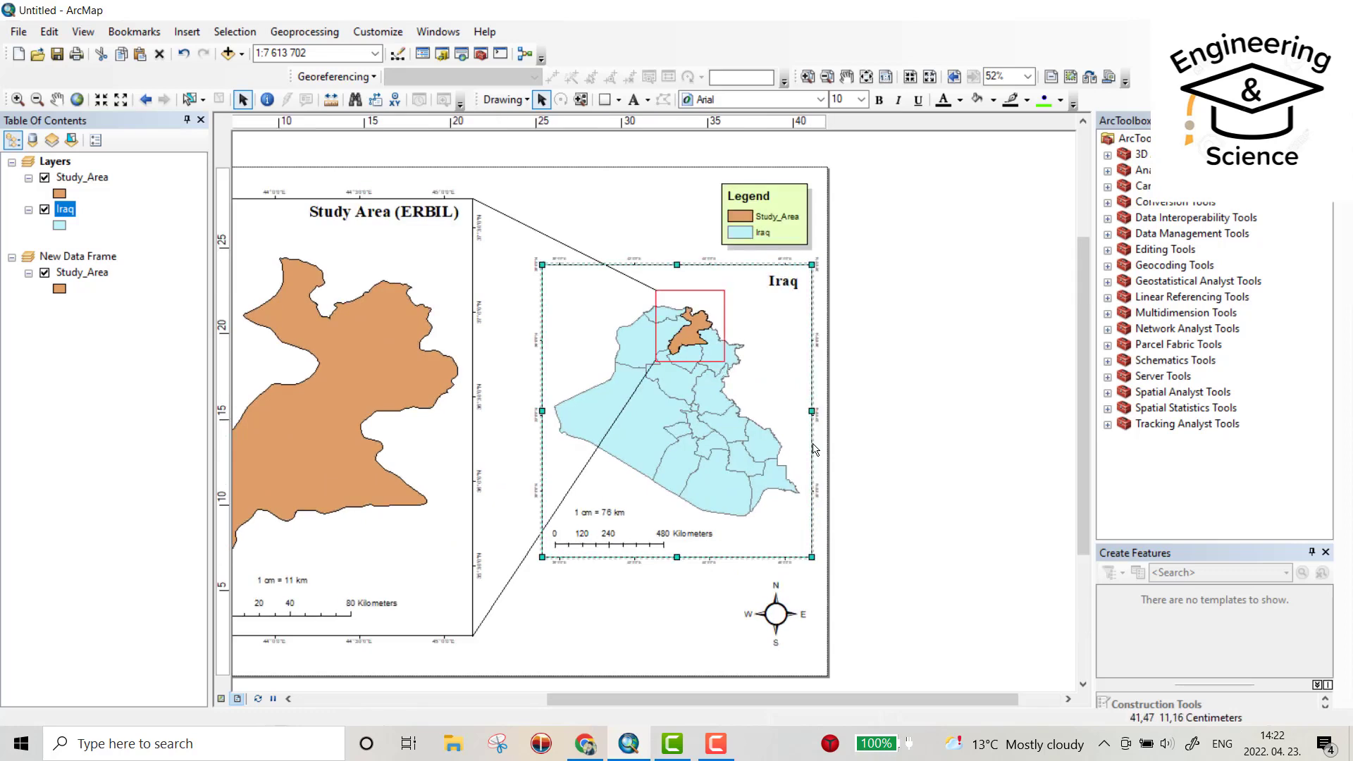
{"action": "scroll", "coordinate": [810, 414], "scroll_direction": "up", "scroll_amount": 1}
{"action": "scroll", "coordinate": [810, 414], "scroll_direction": "down", "scroll_amount": 1}
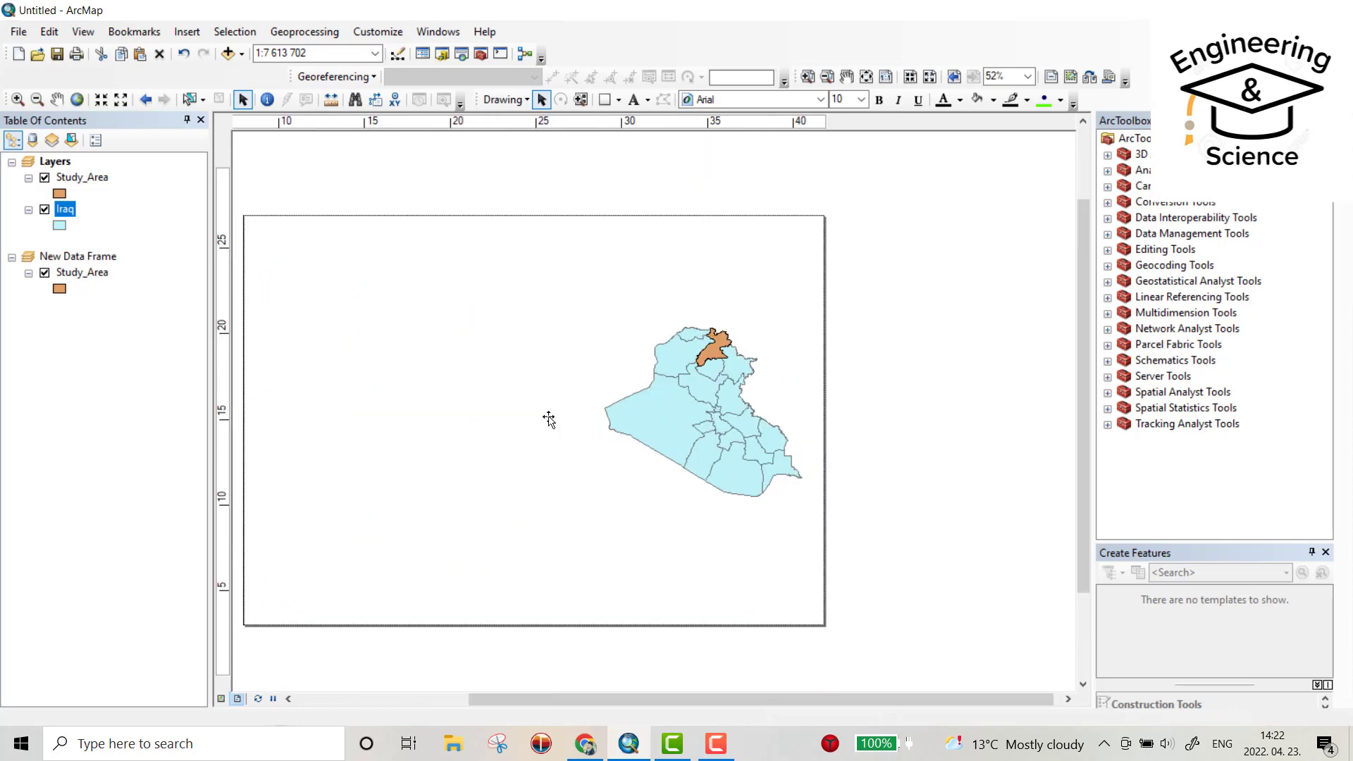
{"action": "scroll", "coordinate": [507, 422], "scroll_direction": "down", "scroll_amount": 1}
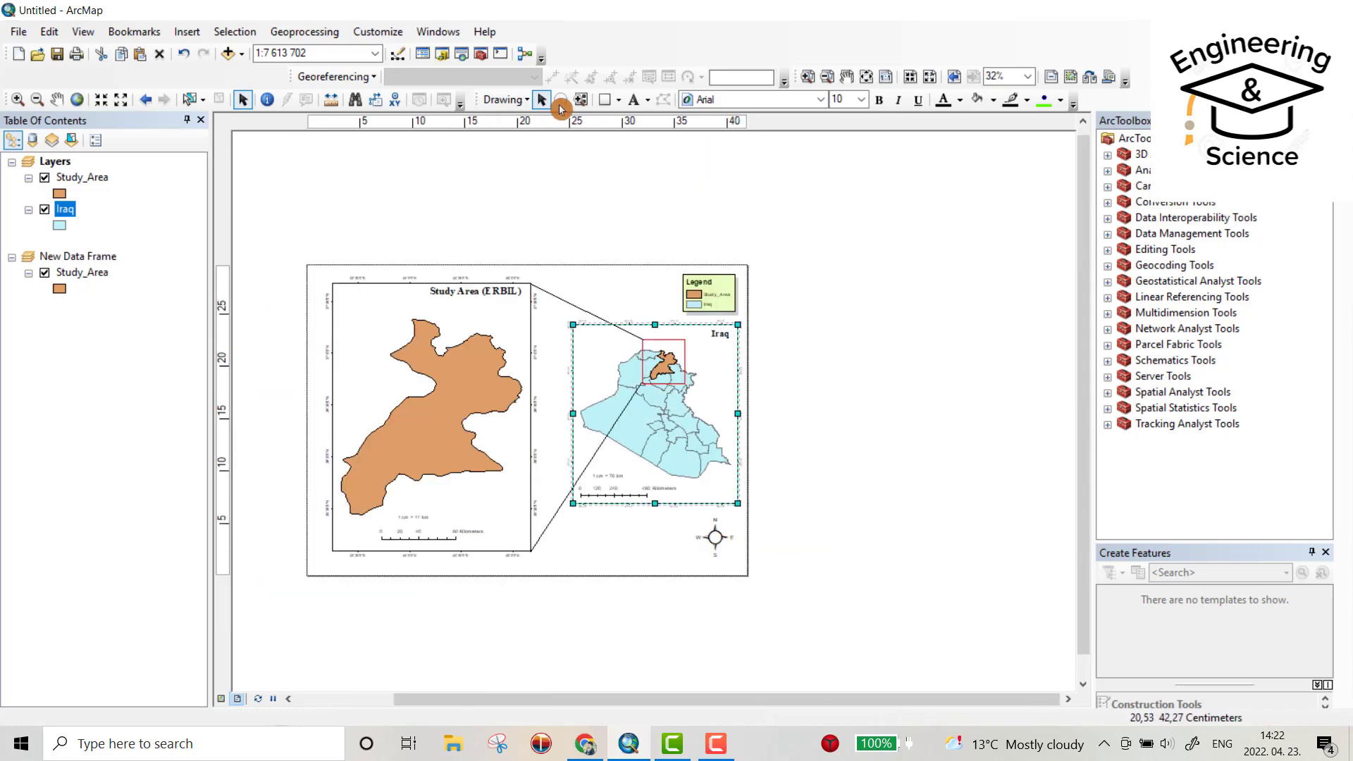
{"action": "left_click", "coordinate": [605, 102]}
{"action": "left_click_drag", "start_coordinate": [312, 270], "coordinate": [744, 568]}
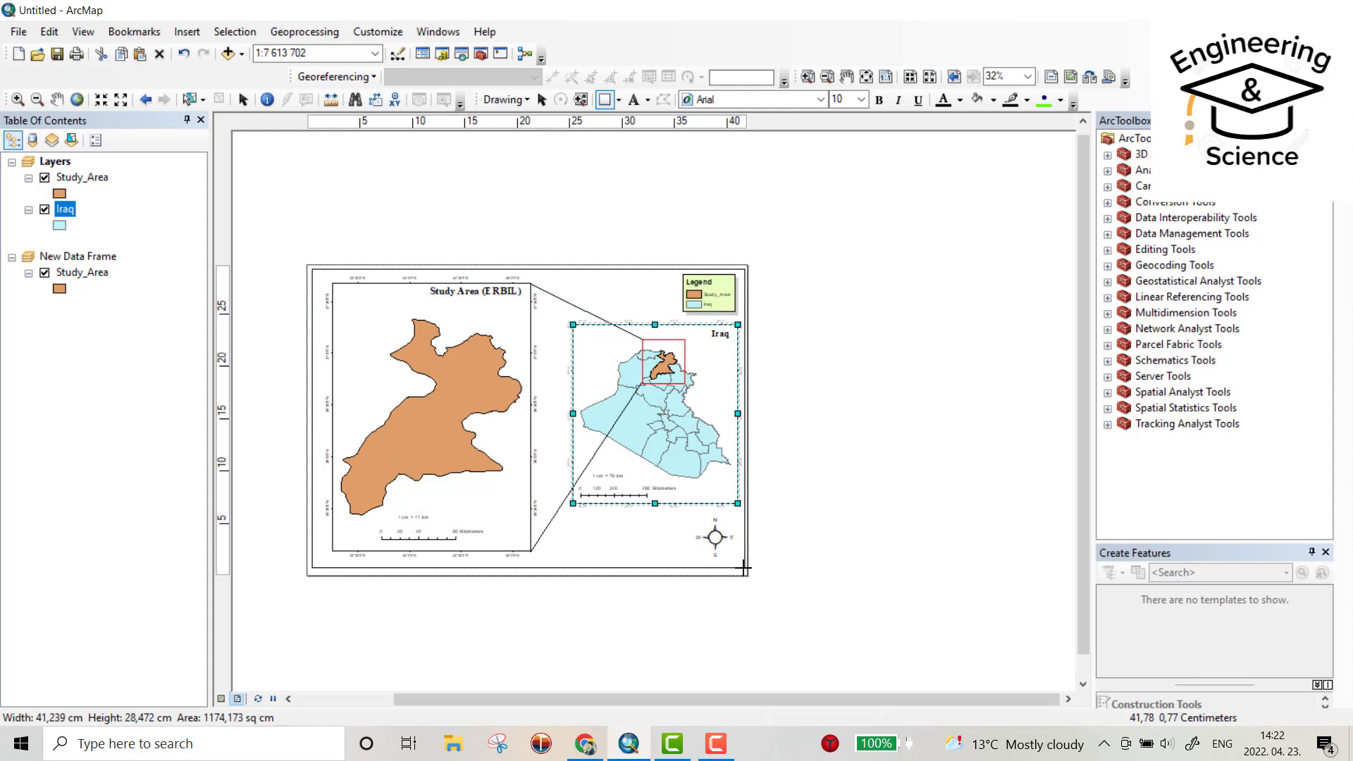
{"action": "left_click_drag", "start_coordinate": [743, 567], "coordinate": [744, 565]}
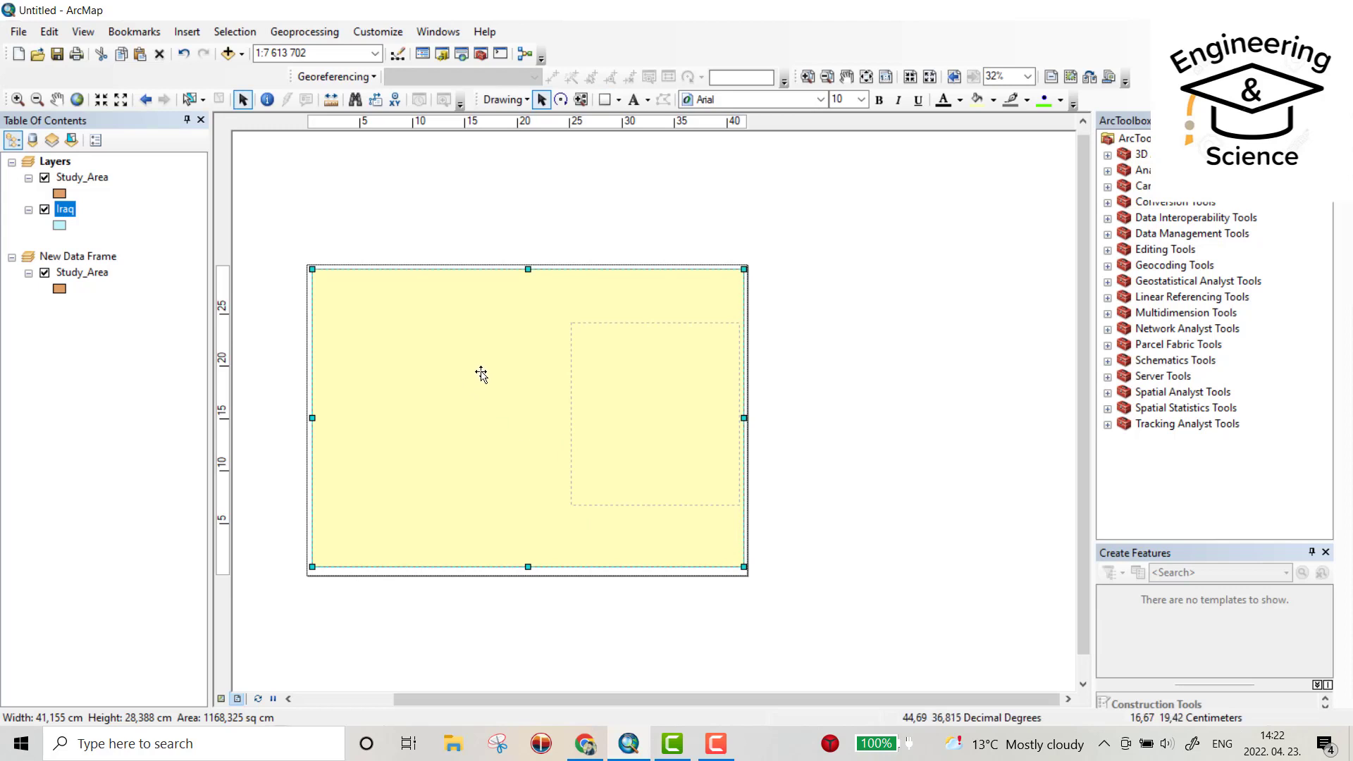
Give the page rectangle No Color fill and a black outline
{"action": "double_click", "coordinate": [481, 374]}
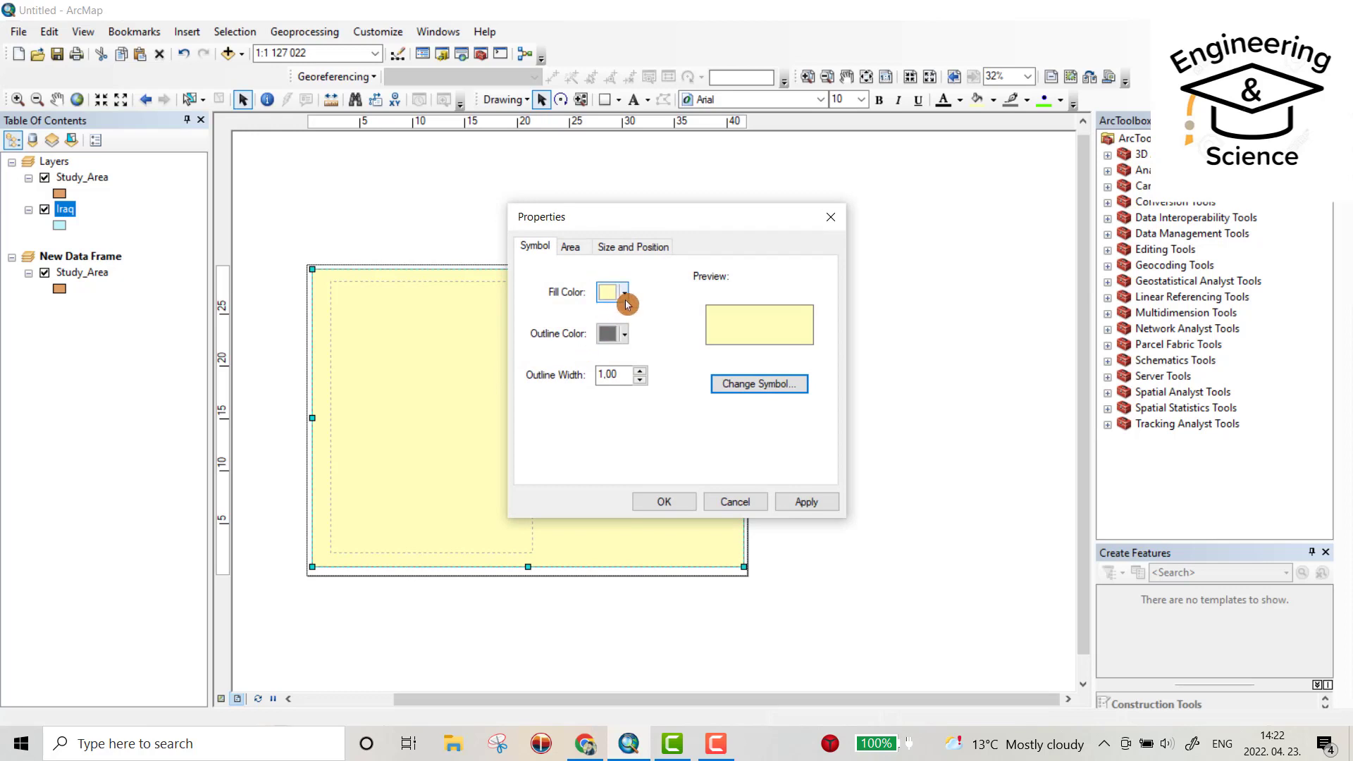
{"action": "left_click", "coordinate": [625, 298]}
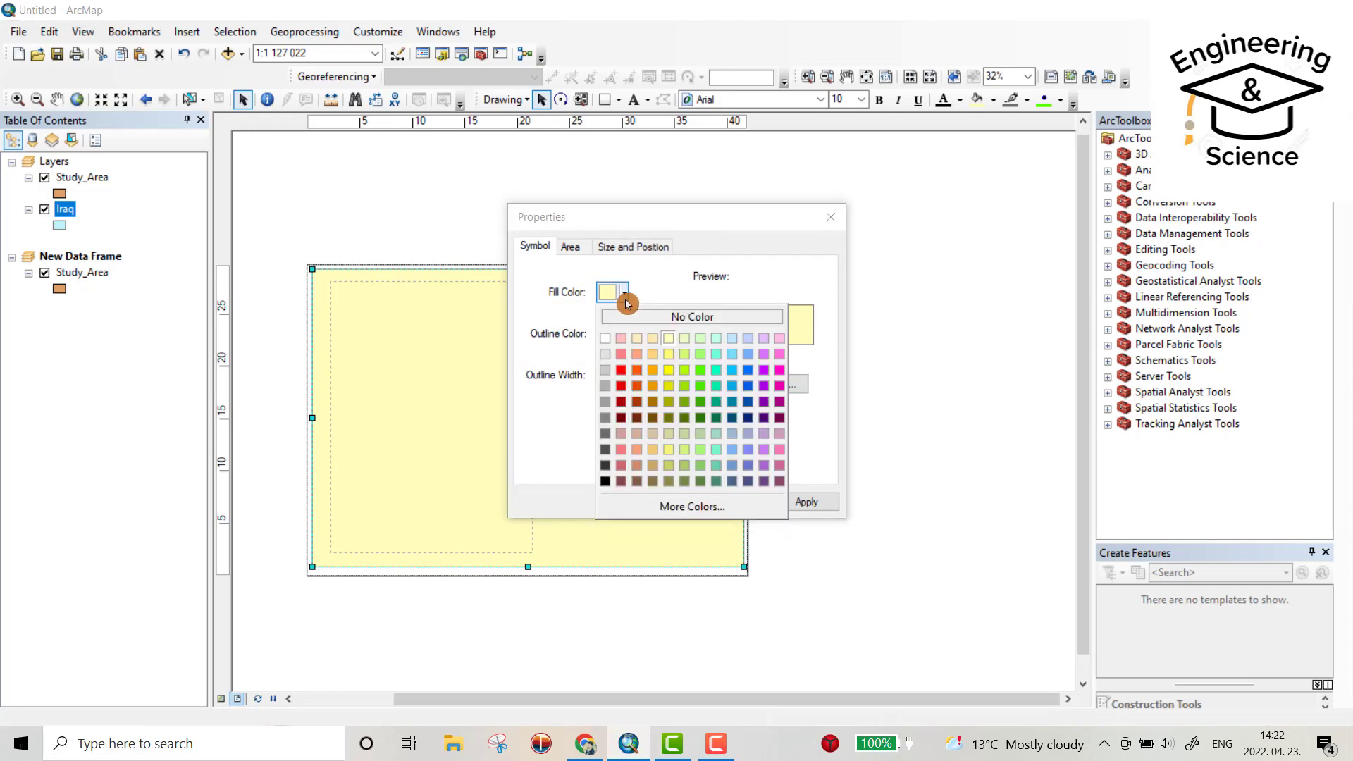
{"action": "left_click", "coordinate": [679, 324]}
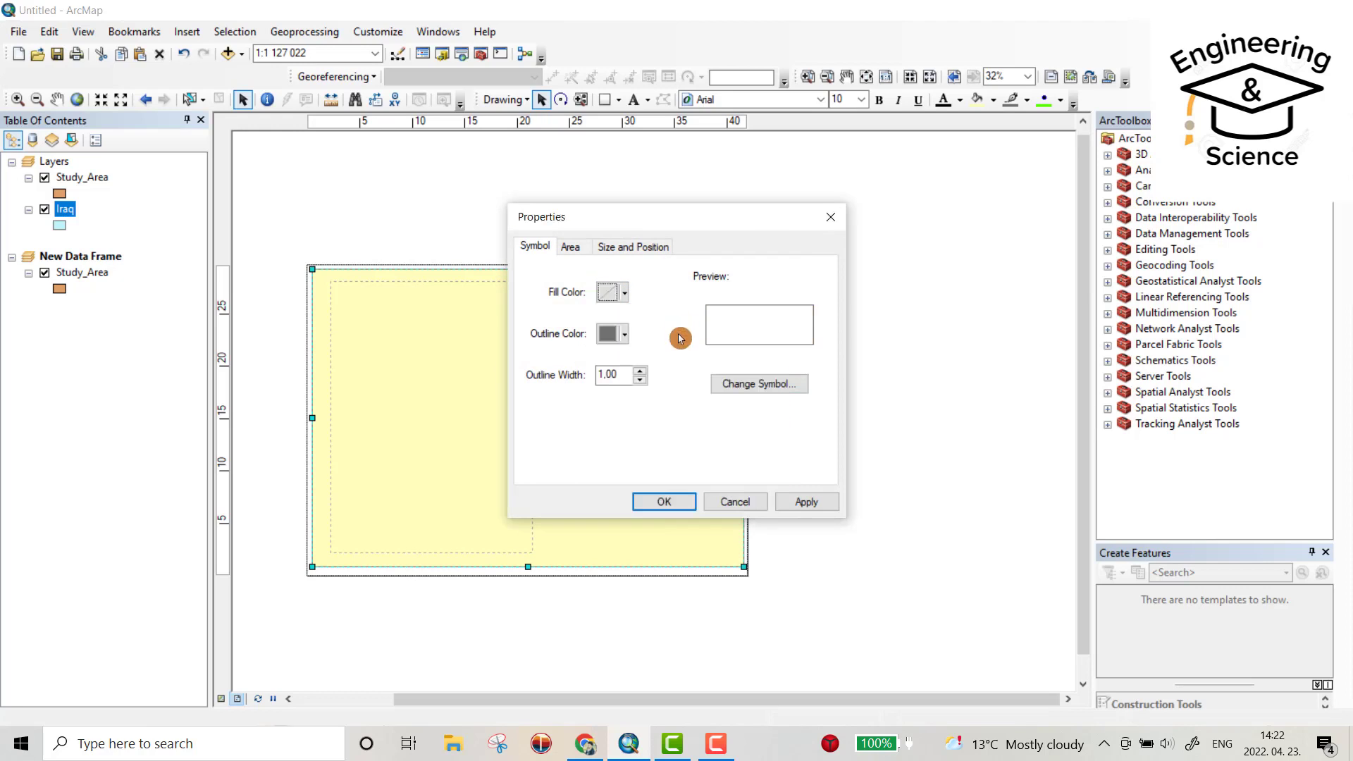
{"action": "left_click", "coordinate": [623, 337]}
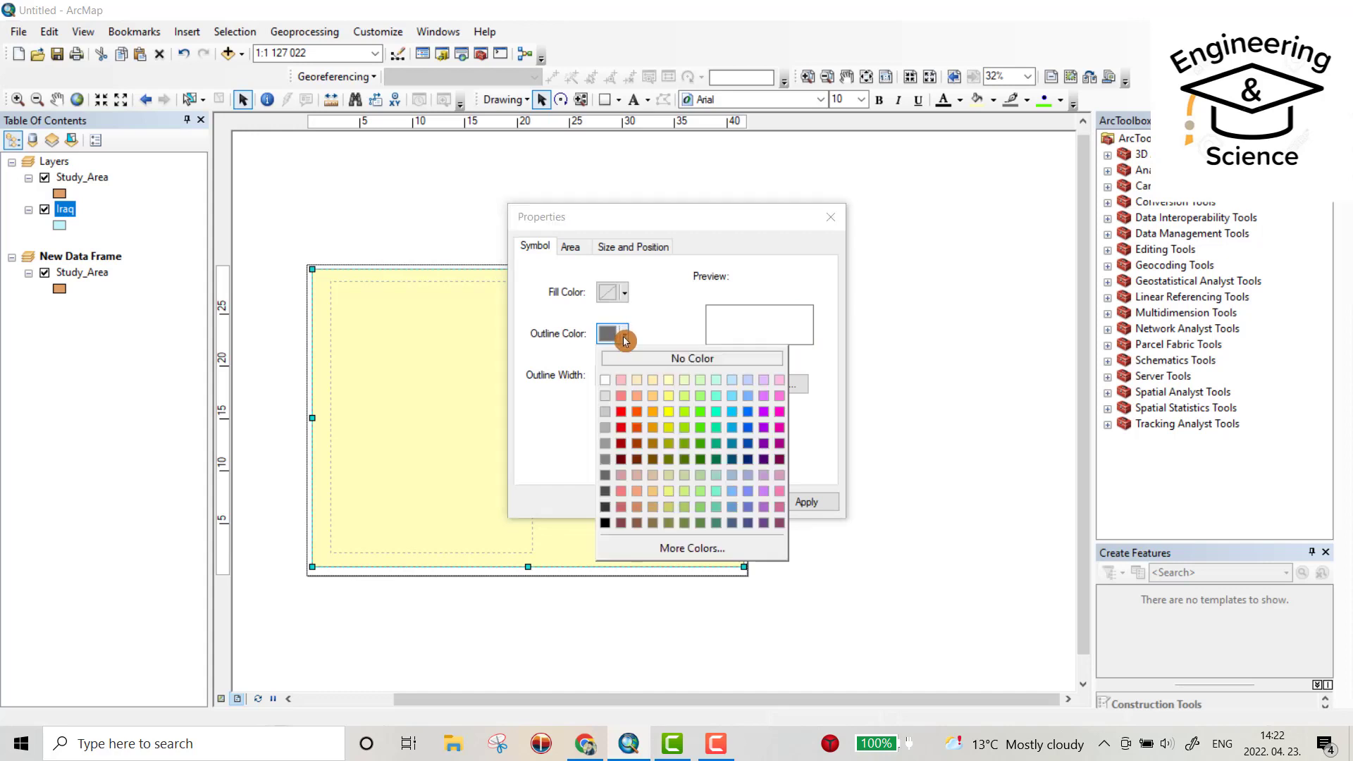
{"action": "left_click", "coordinate": [607, 525]}
{"action": "left_click", "coordinate": [663, 502]}
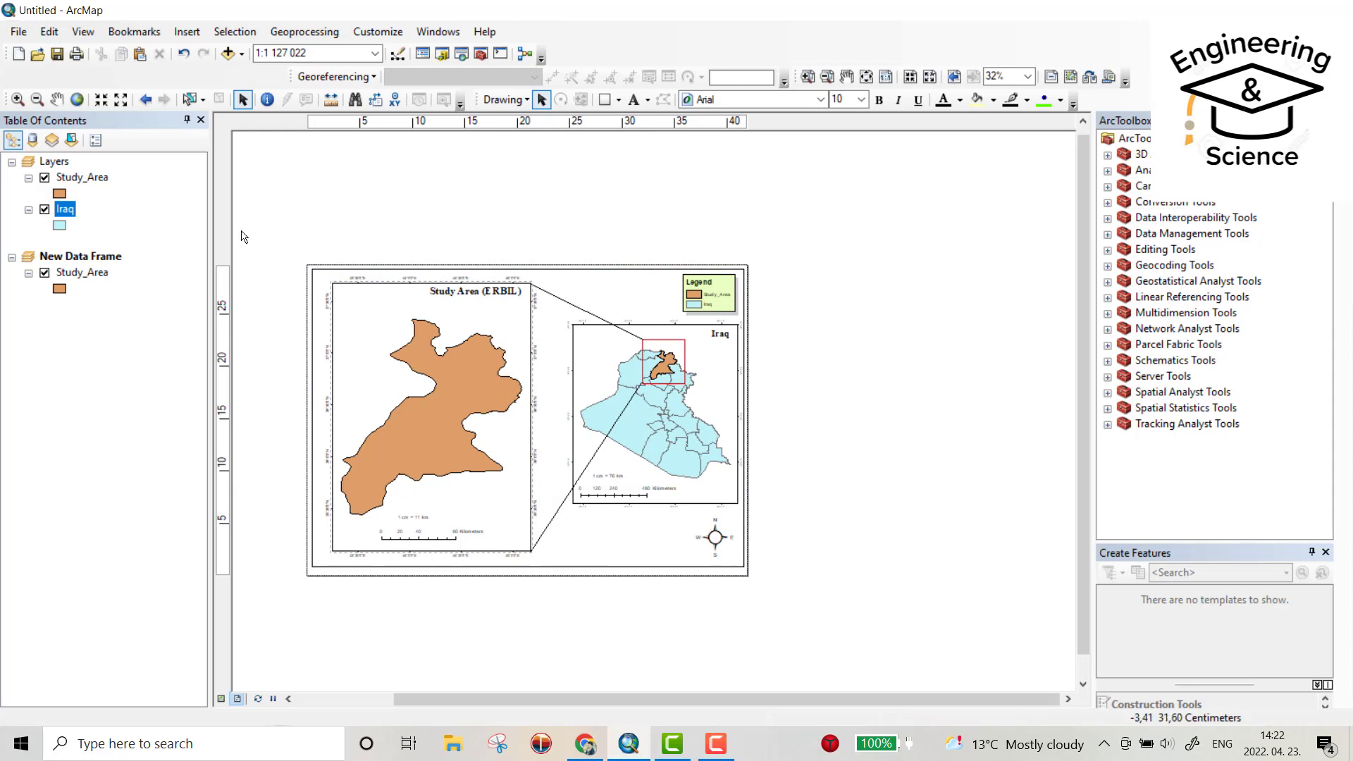
Export the layout to the Desktop as a 400 dpi PNG named 'studya area'
{"action": "left_click", "coordinate": [14, 31]}
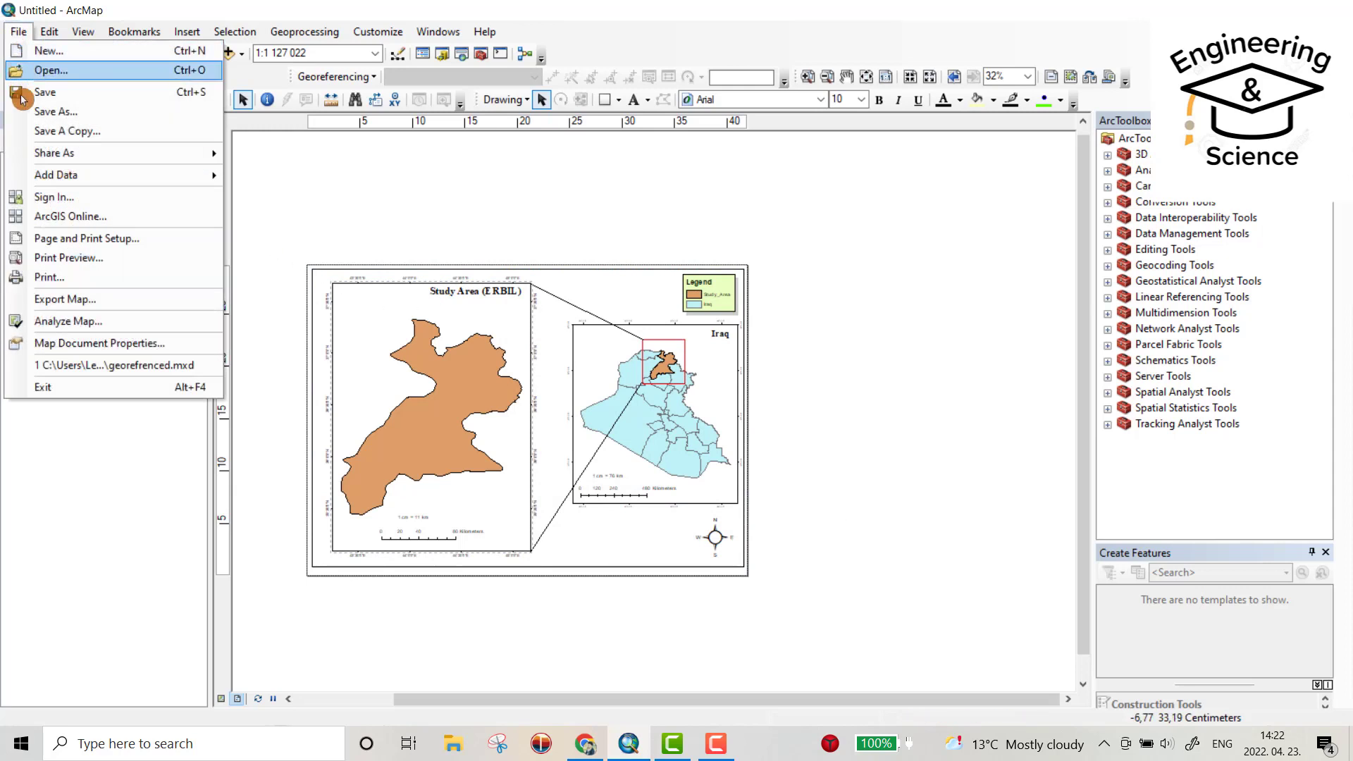
{"action": "left_click", "coordinate": [46, 175]}
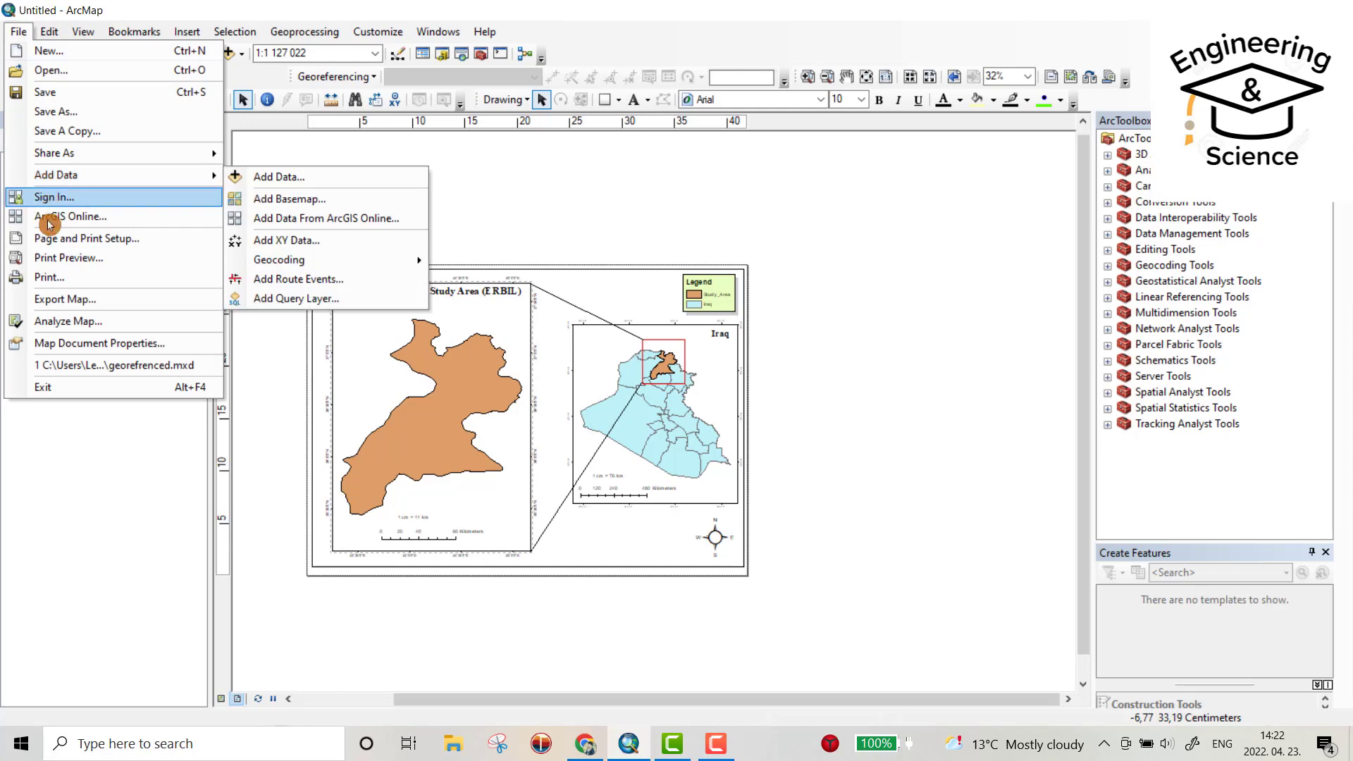
{"action": "left_click", "coordinate": [66, 299]}
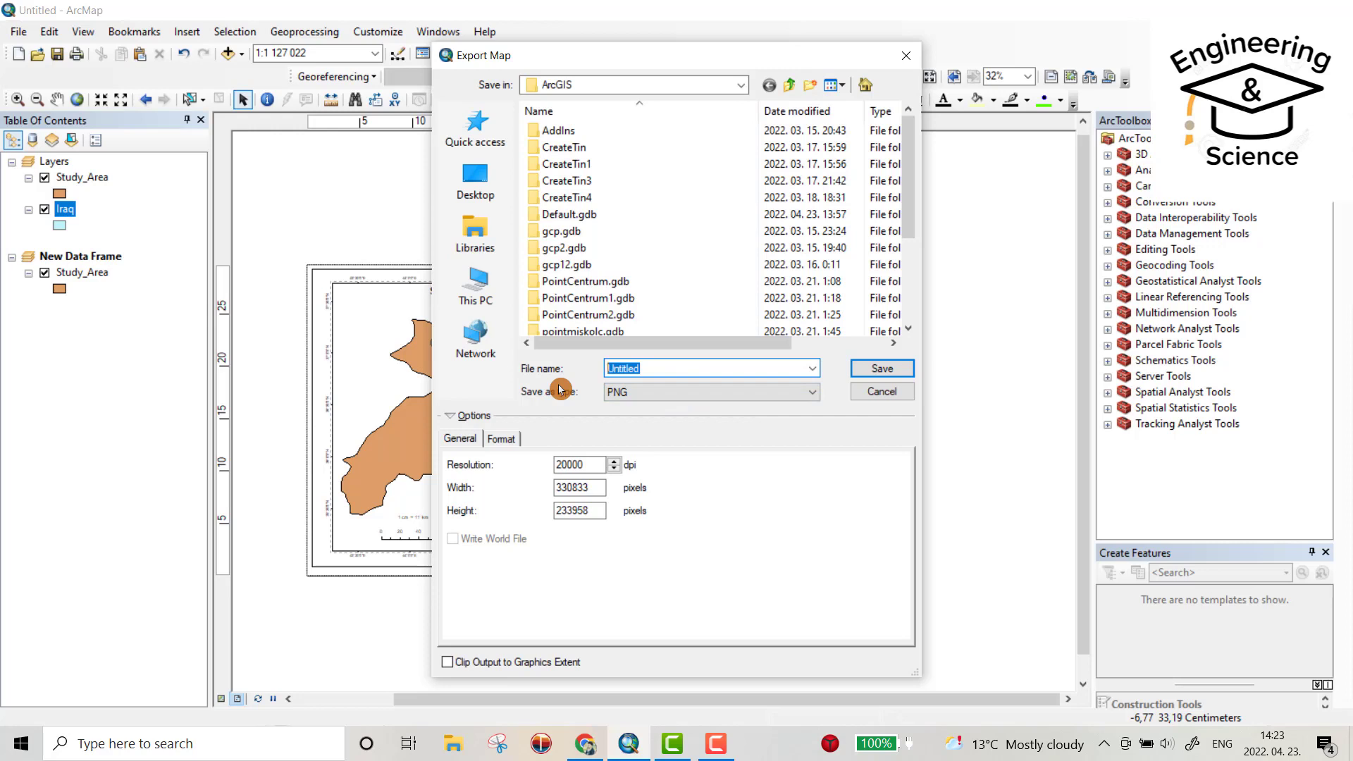
{"action": "type", "text": "studya area"}
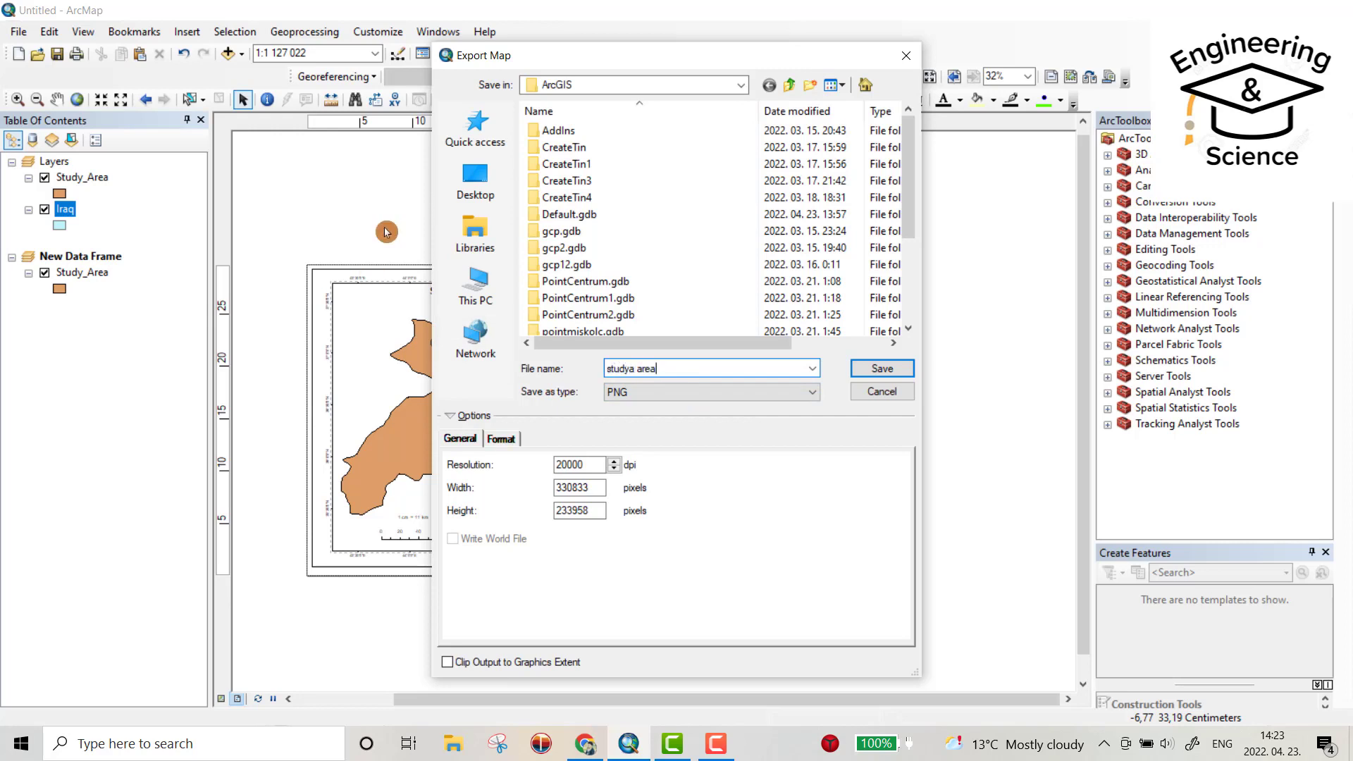
{"action": "left_click", "coordinate": [457, 192]}
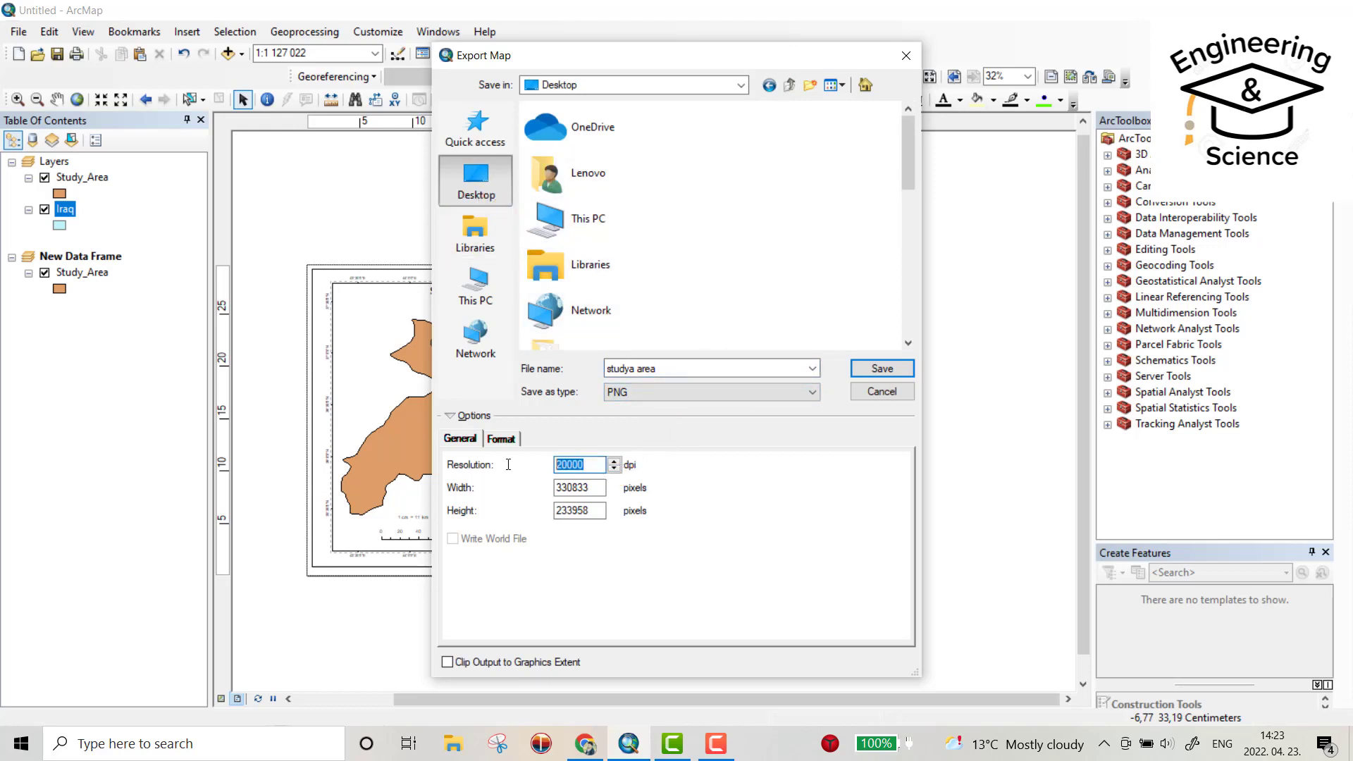
{"action": "type", "text": "4"}
Confirm the PNG export, then open 'studya area.png' from the Desktop in Photos
{"action": "left_click", "coordinate": [881, 369]}
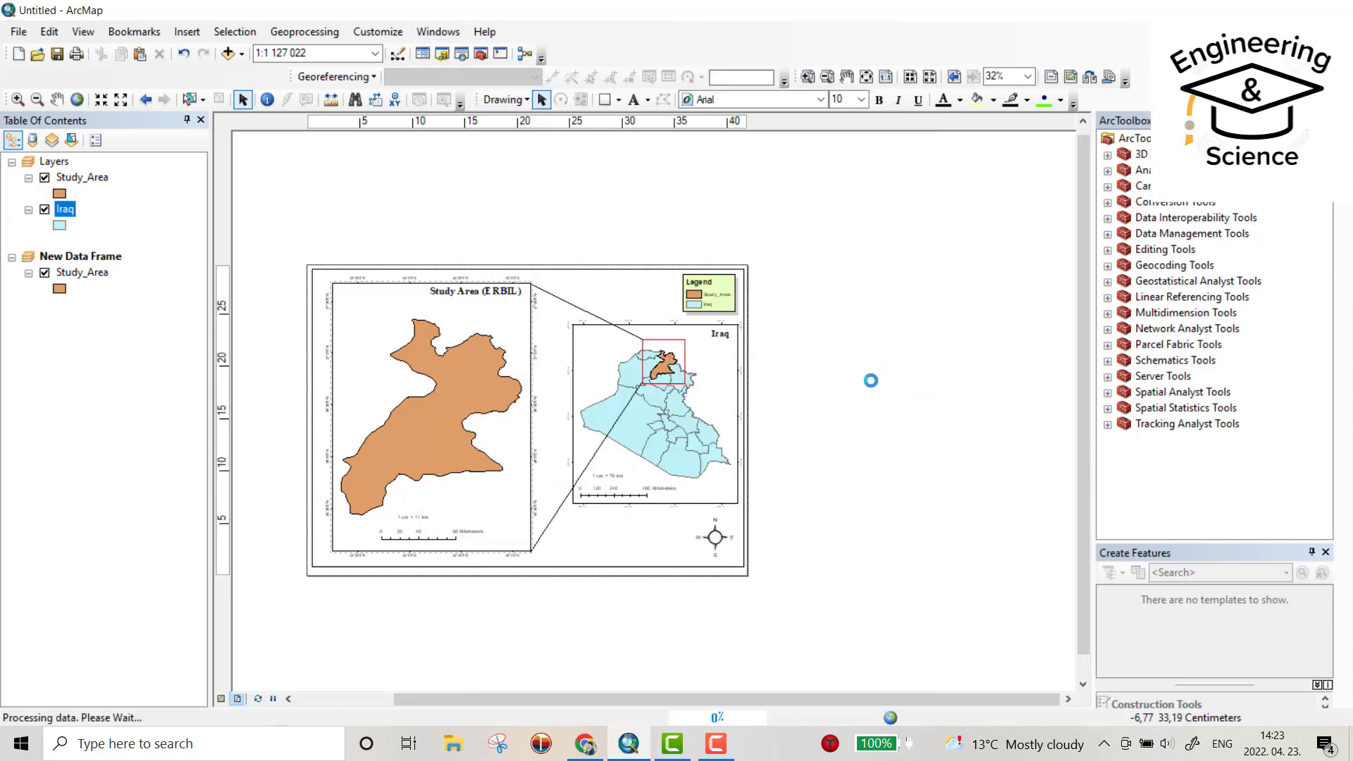
{"action": "key", "text": "super+d"}
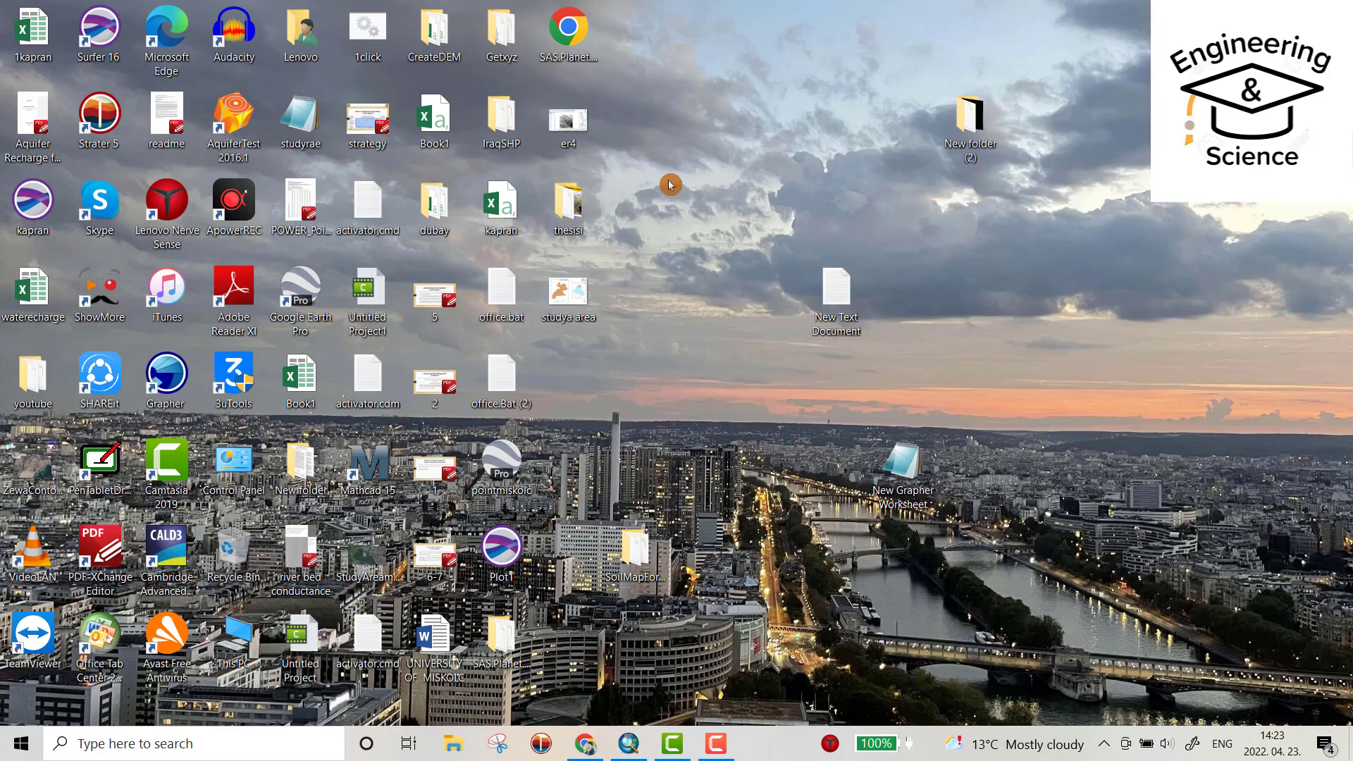
{"action": "double_click", "coordinate": [574, 300]}
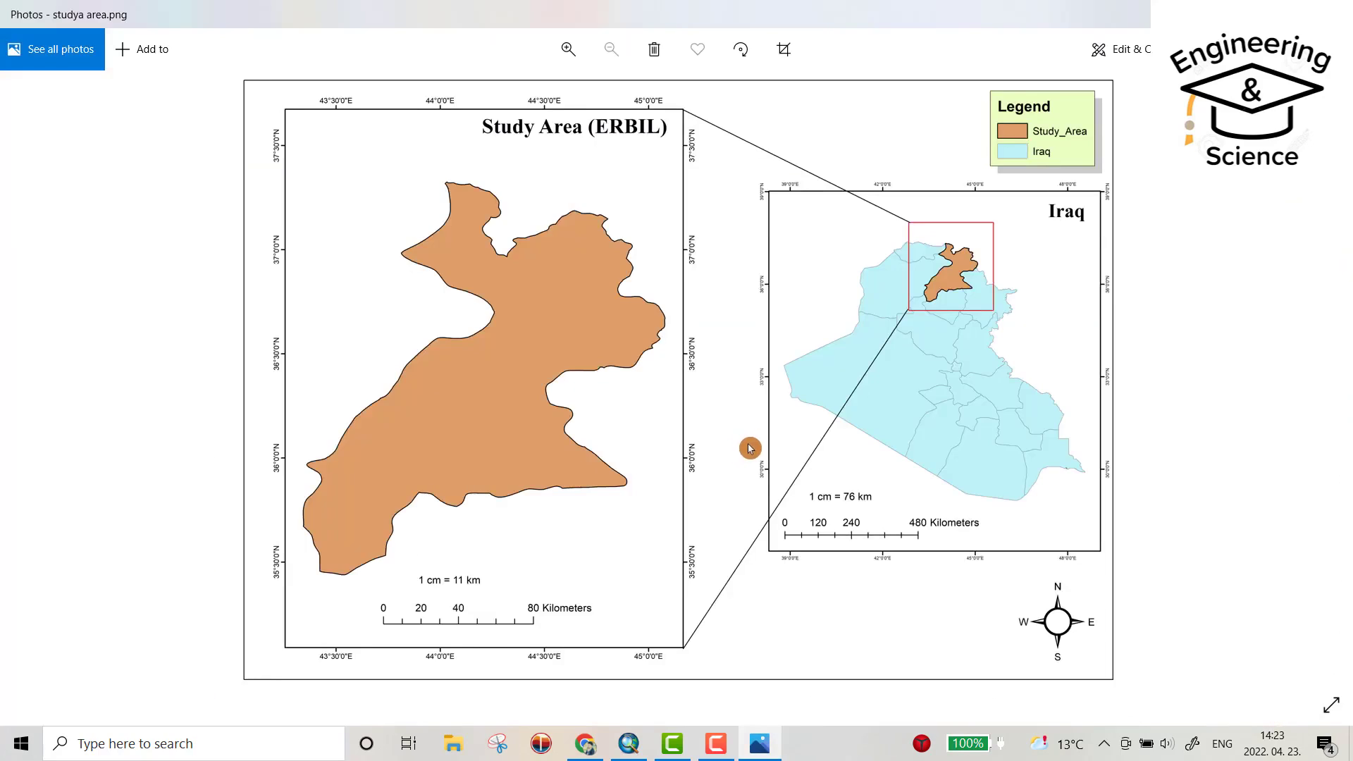